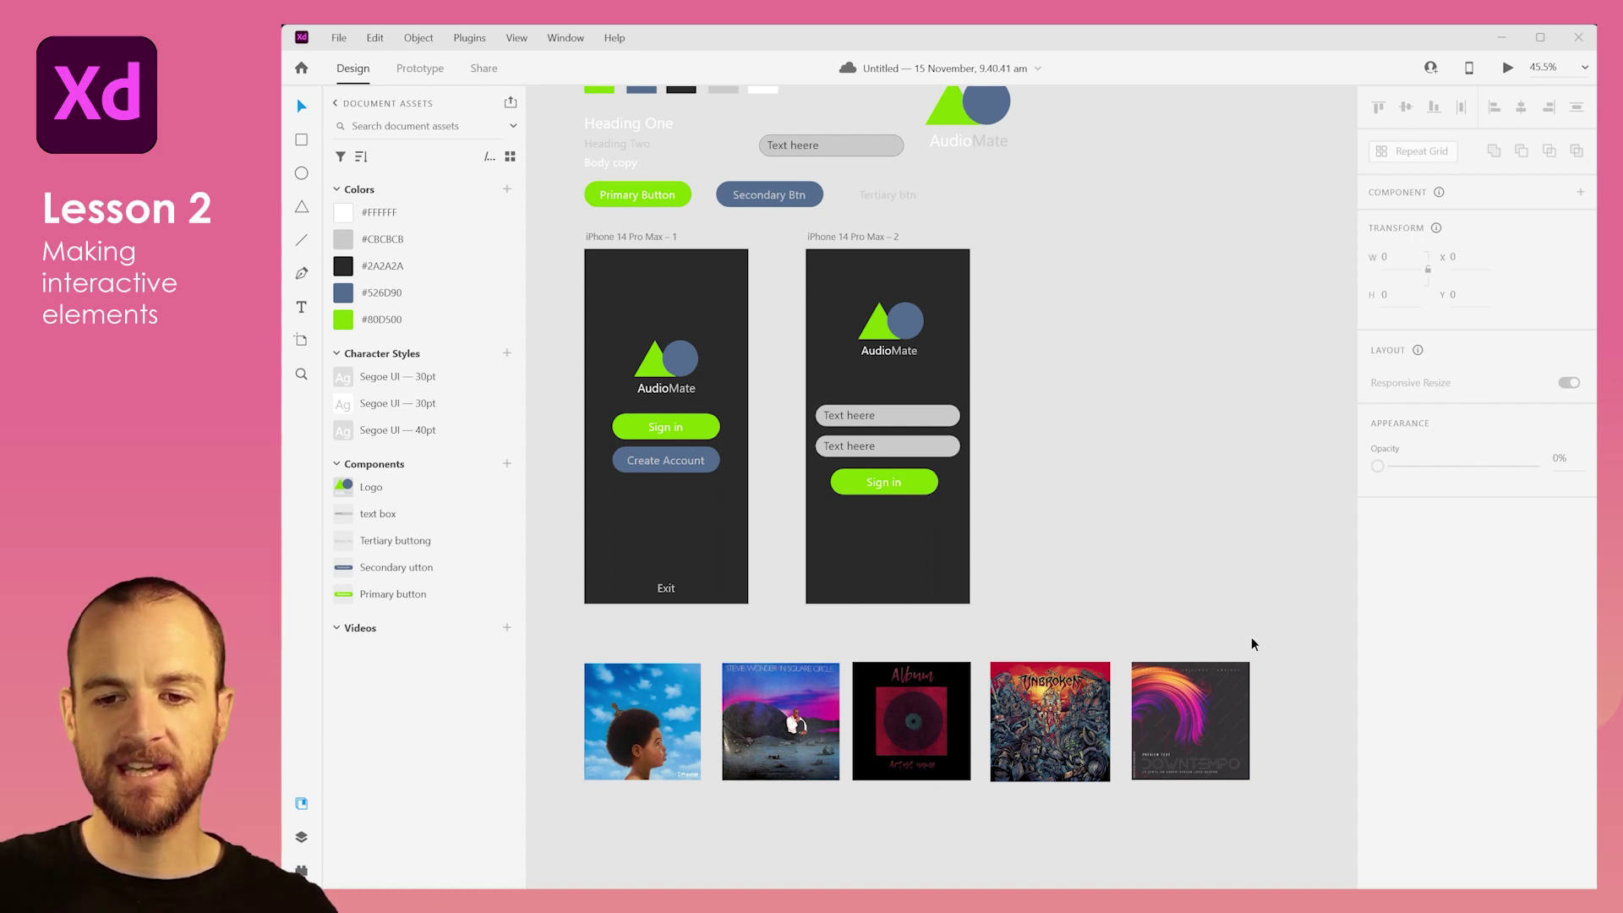
Step: Move the album covers in the row beneath the artboards closer together to even out their gaps
{"action": "left_click_drag", "start_coordinate": [1112, 658], "coordinate": [647, 728]}
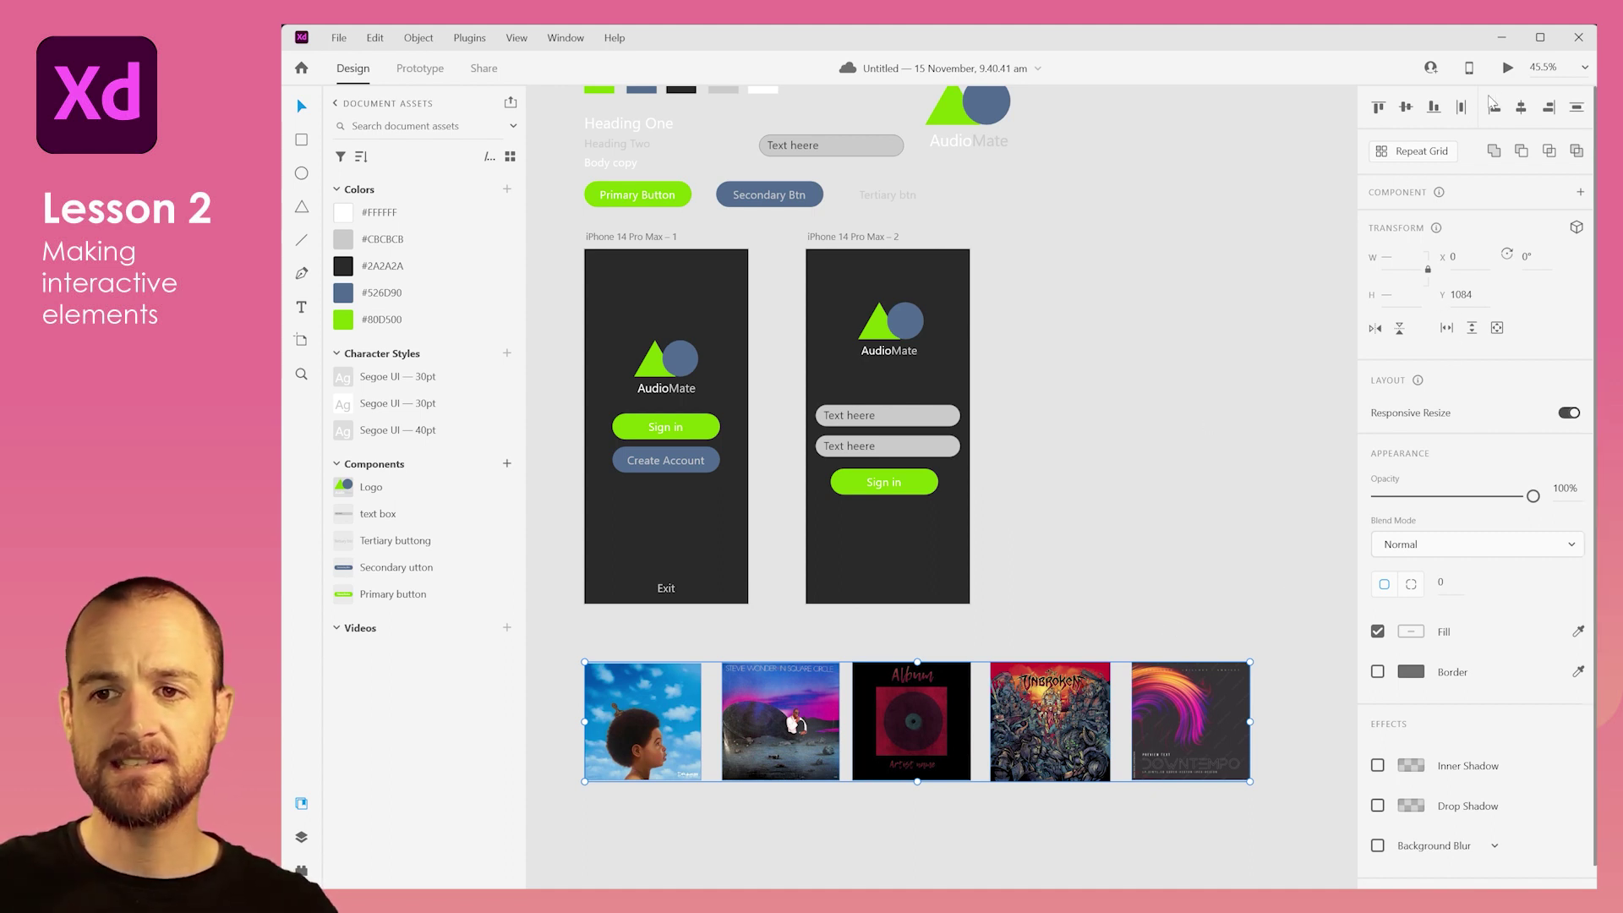
{"action": "left_click", "coordinate": [679, 639]}
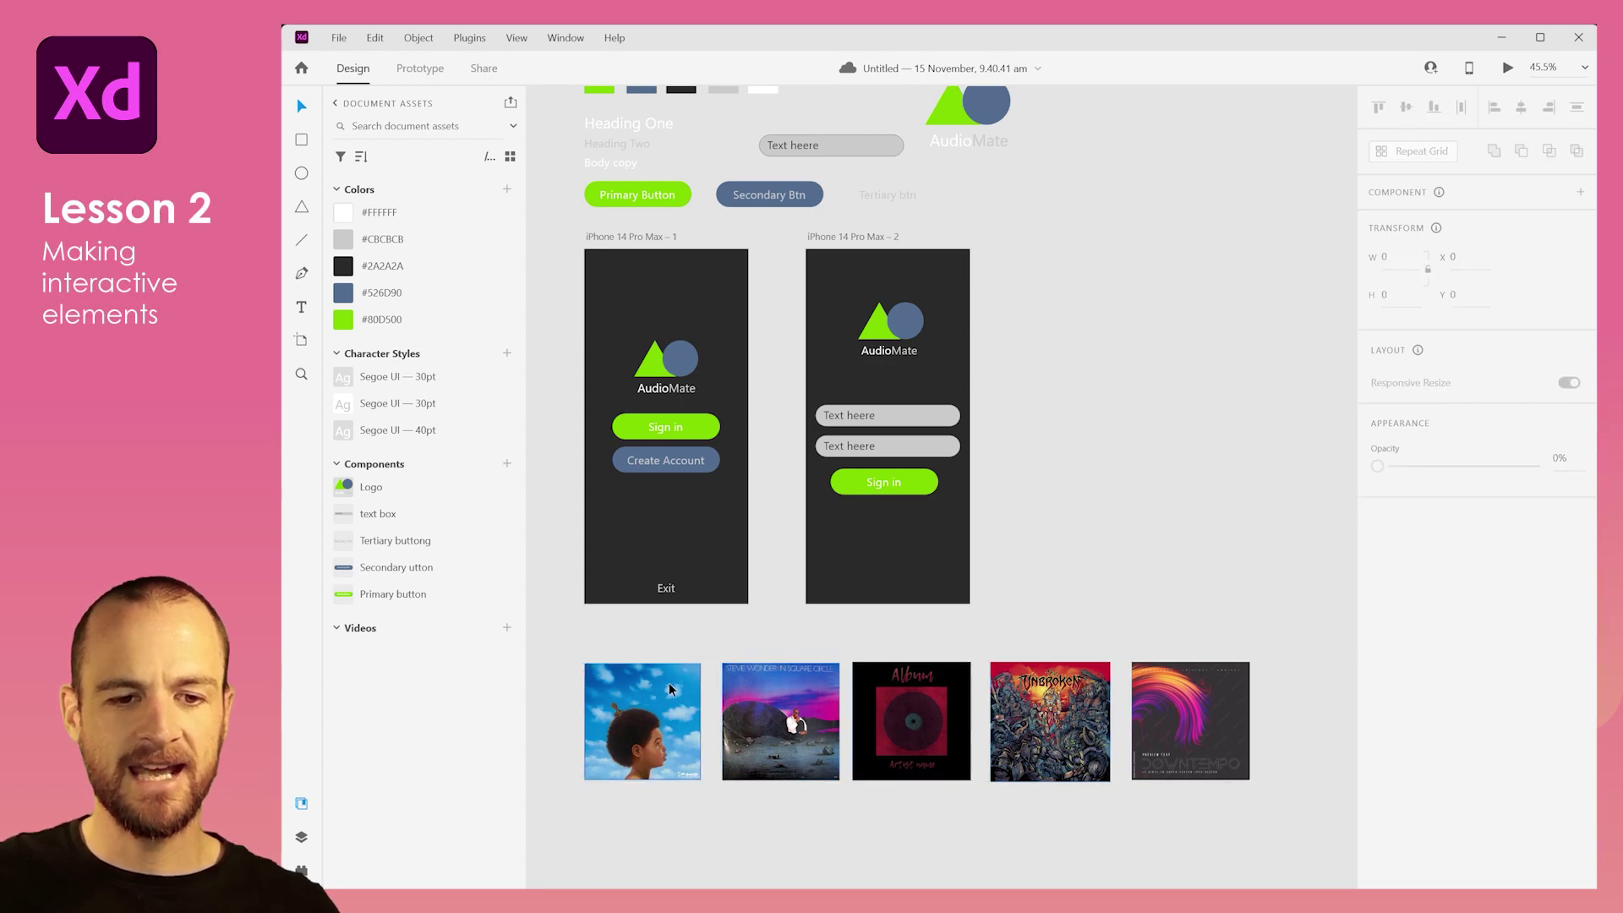
{"action": "left_click_drag", "start_coordinate": [666, 684], "coordinate": [672, 693]}
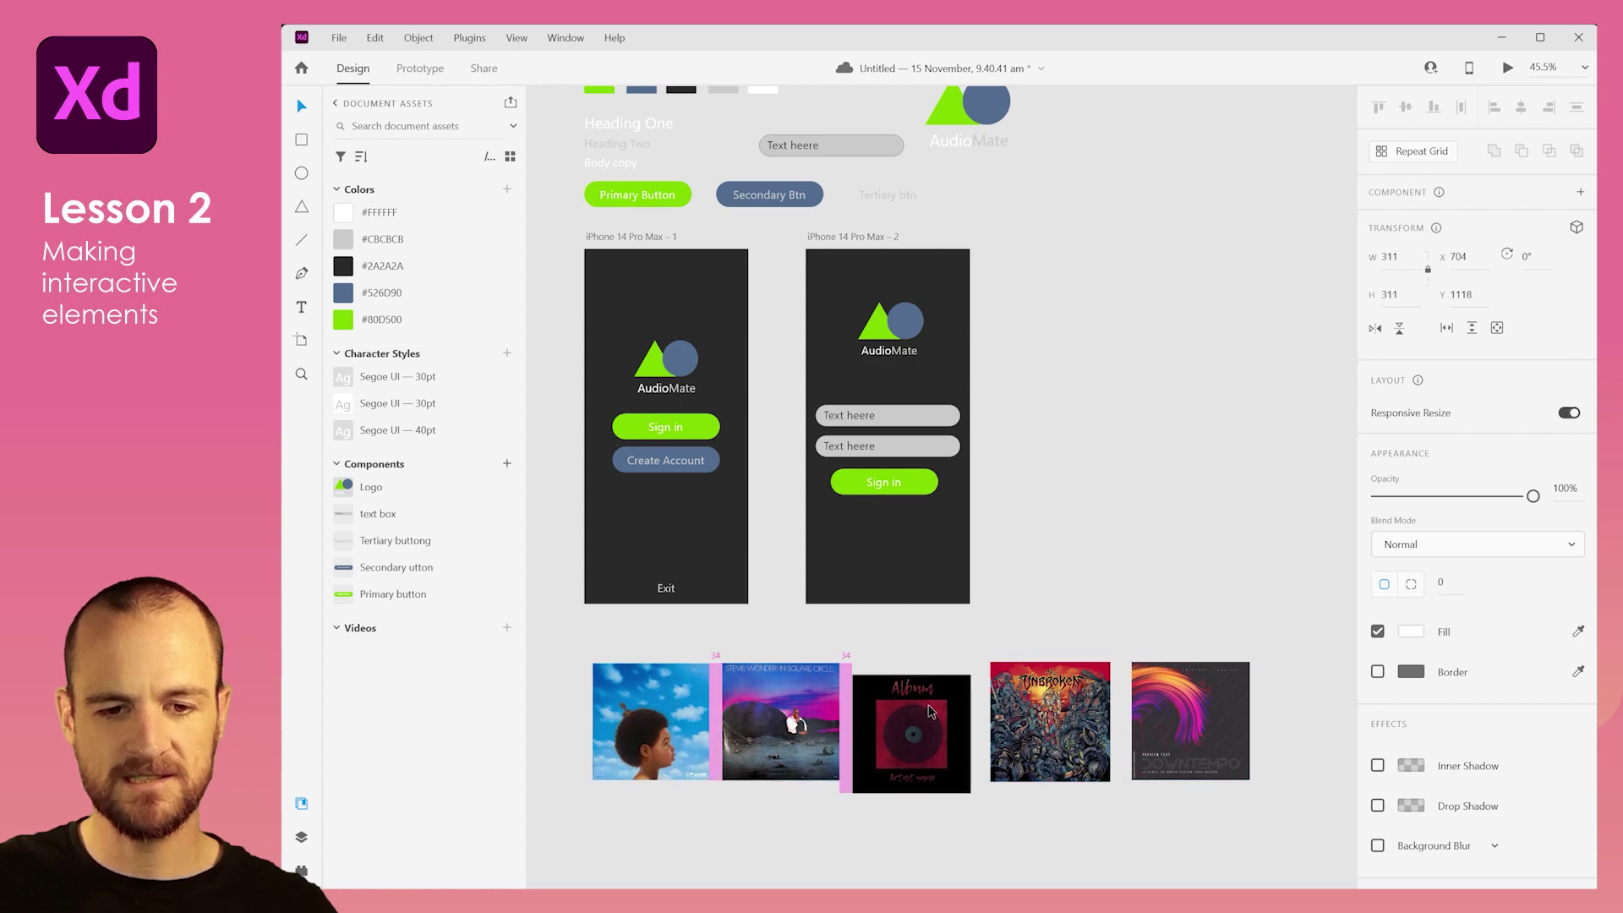
{"action": "left_click_drag", "start_coordinate": [1037, 710], "coordinate": [1032, 714]}
{"action": "left_click_drag", "start_coordinate": [1187, 719], "coordinate": [1170, 720]}
Step: Align all five album covers to their vertical middle and resize the first cover slightly to match the row
{"action": "left_click_drag", "start_coordinate": [1251, 663], "coordinate": [606, 725]}
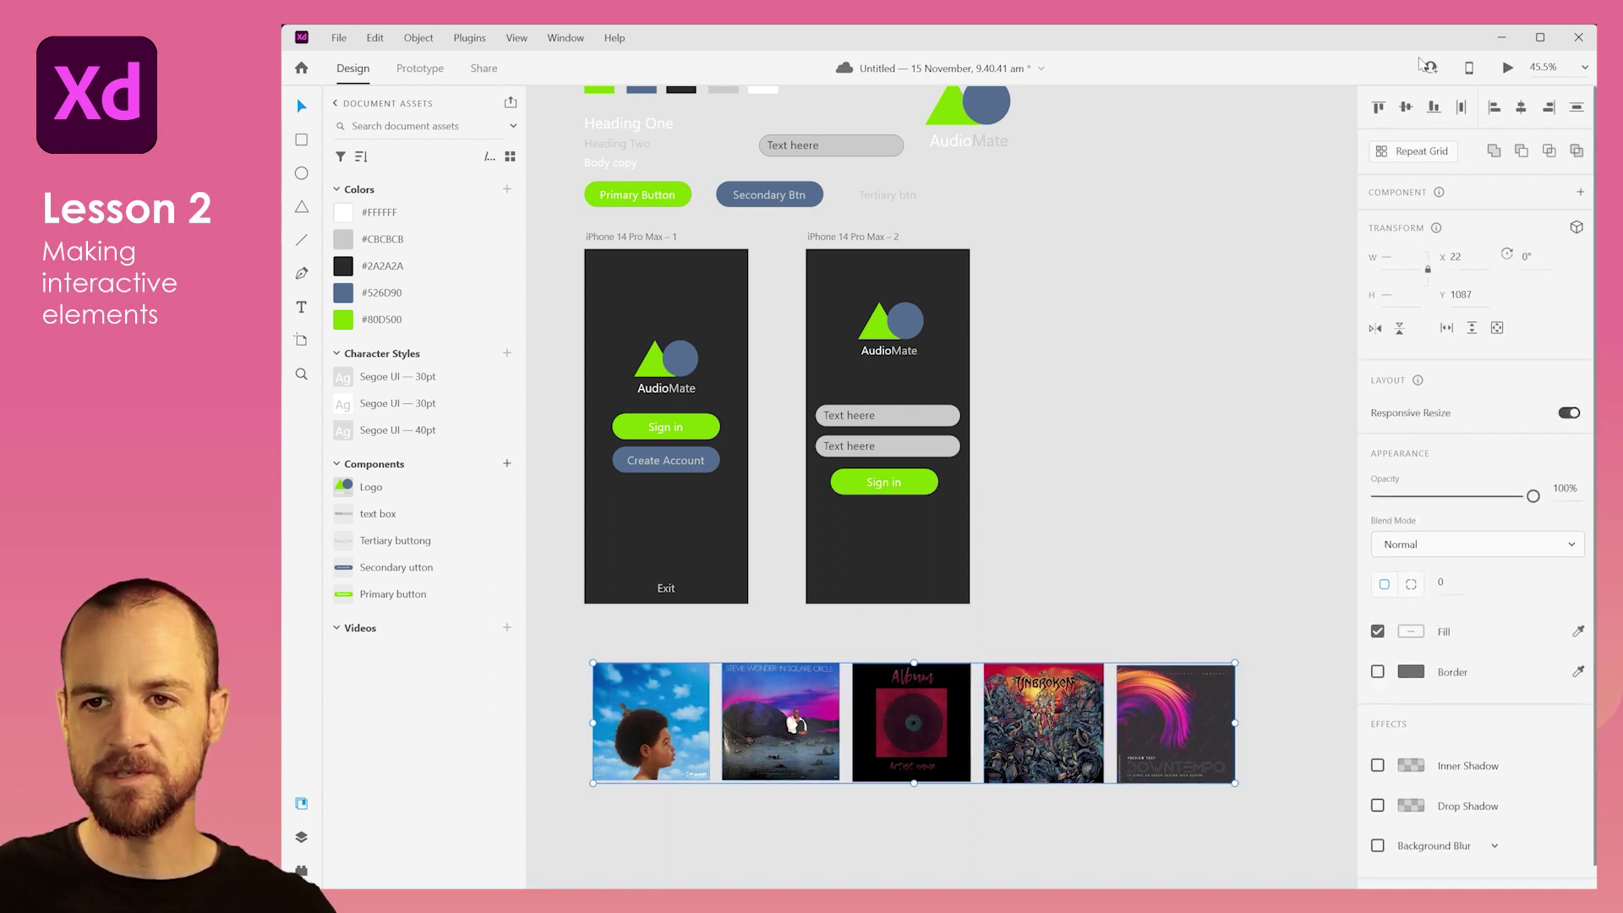
{"action": "left_click", "coordinate": [1409, 113]}
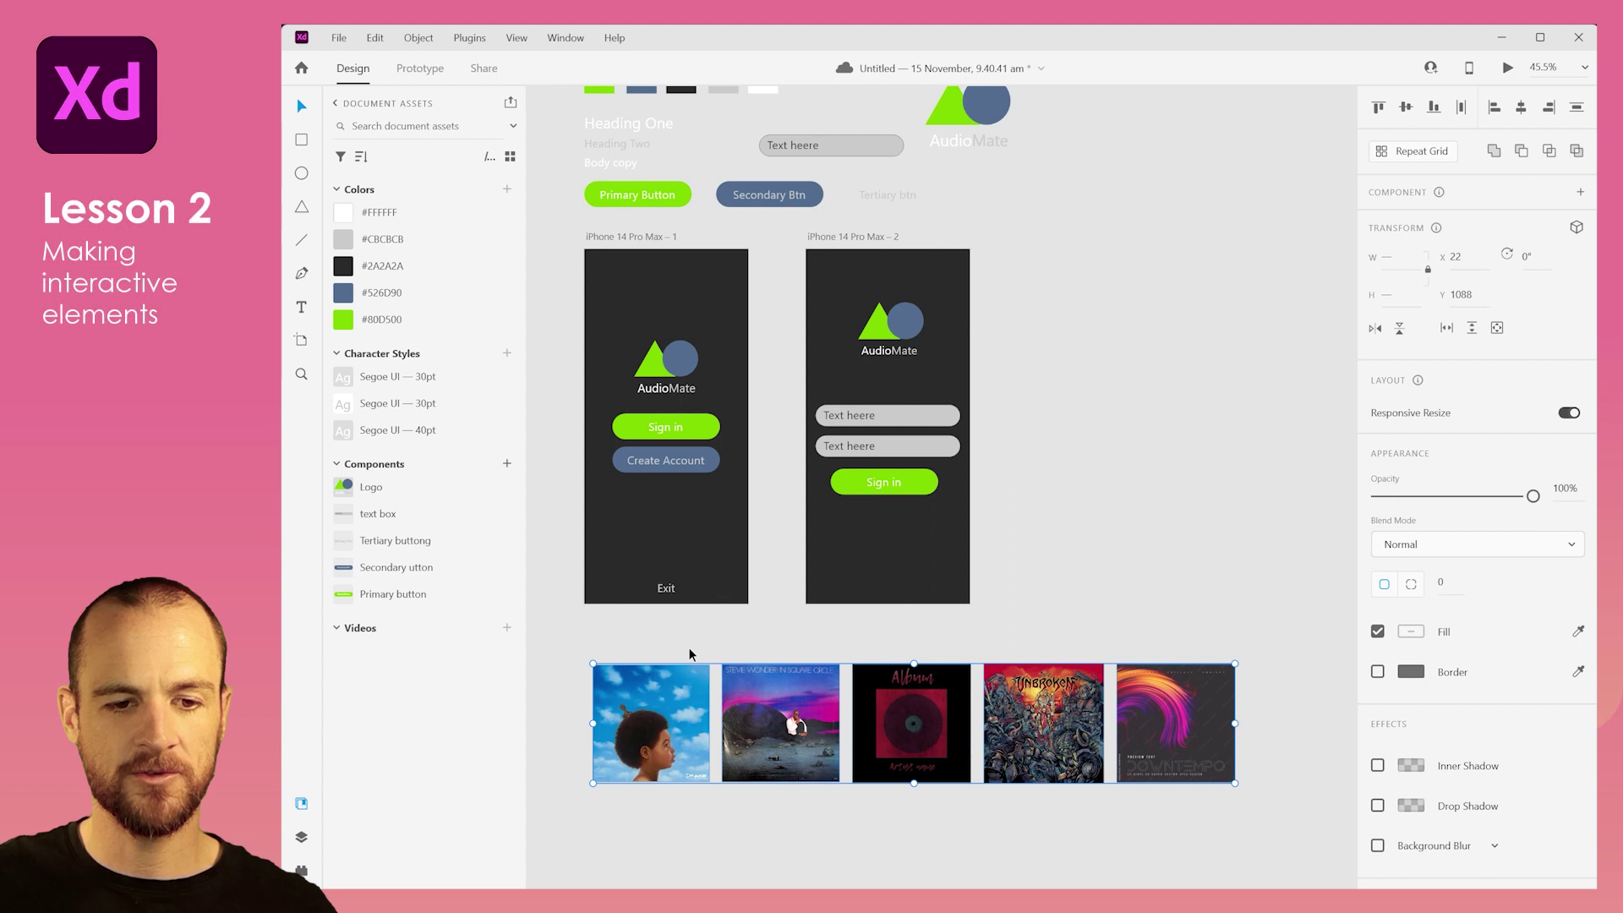
{"action": "double_click", "coordinate": [691, 685]}
{"action": "left_click_drag", "start_coordinate": [711, 664], "coordinate": [712, 662]}
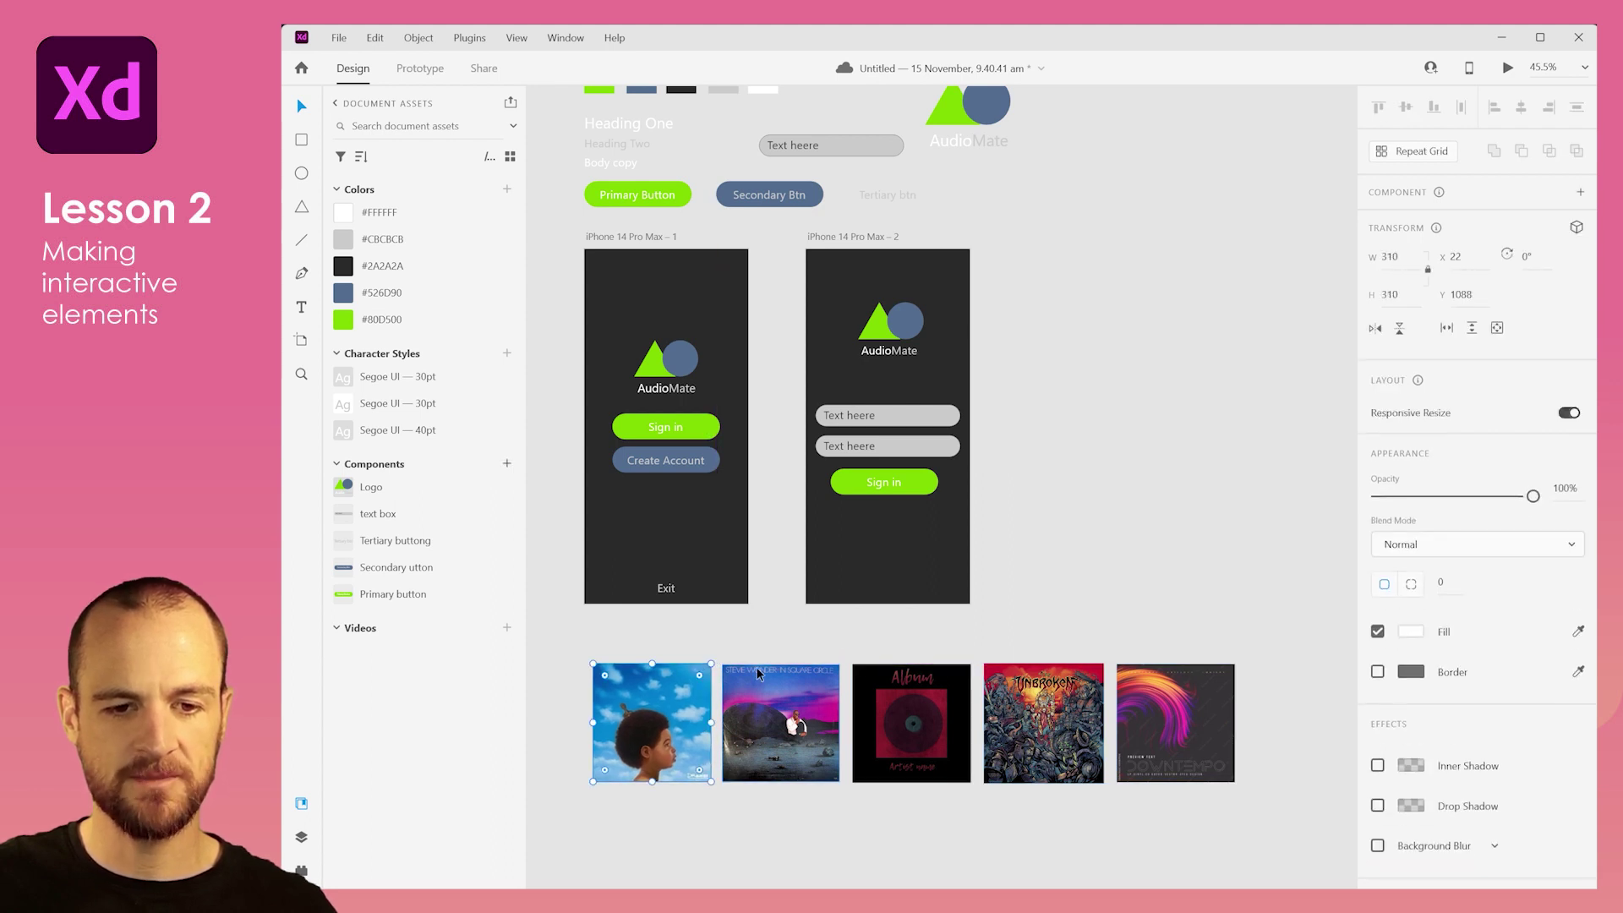
{"action": "left_click", "coordinate": [1184, 656]}
{"action": "left_click_drag", "start_coordinate": [1267, 667], "coordinate": [620, 754]}
Step: Duplicate the iPhone 14 Pro Max – 2 artboard alongside the original and delete all elements on the copy
{"action": "left_click", "coordinate": [1062, 318]}
{"action": "left_click_drag", "start_coordinate": [1063, 399], "coordinate": [980, 410]}
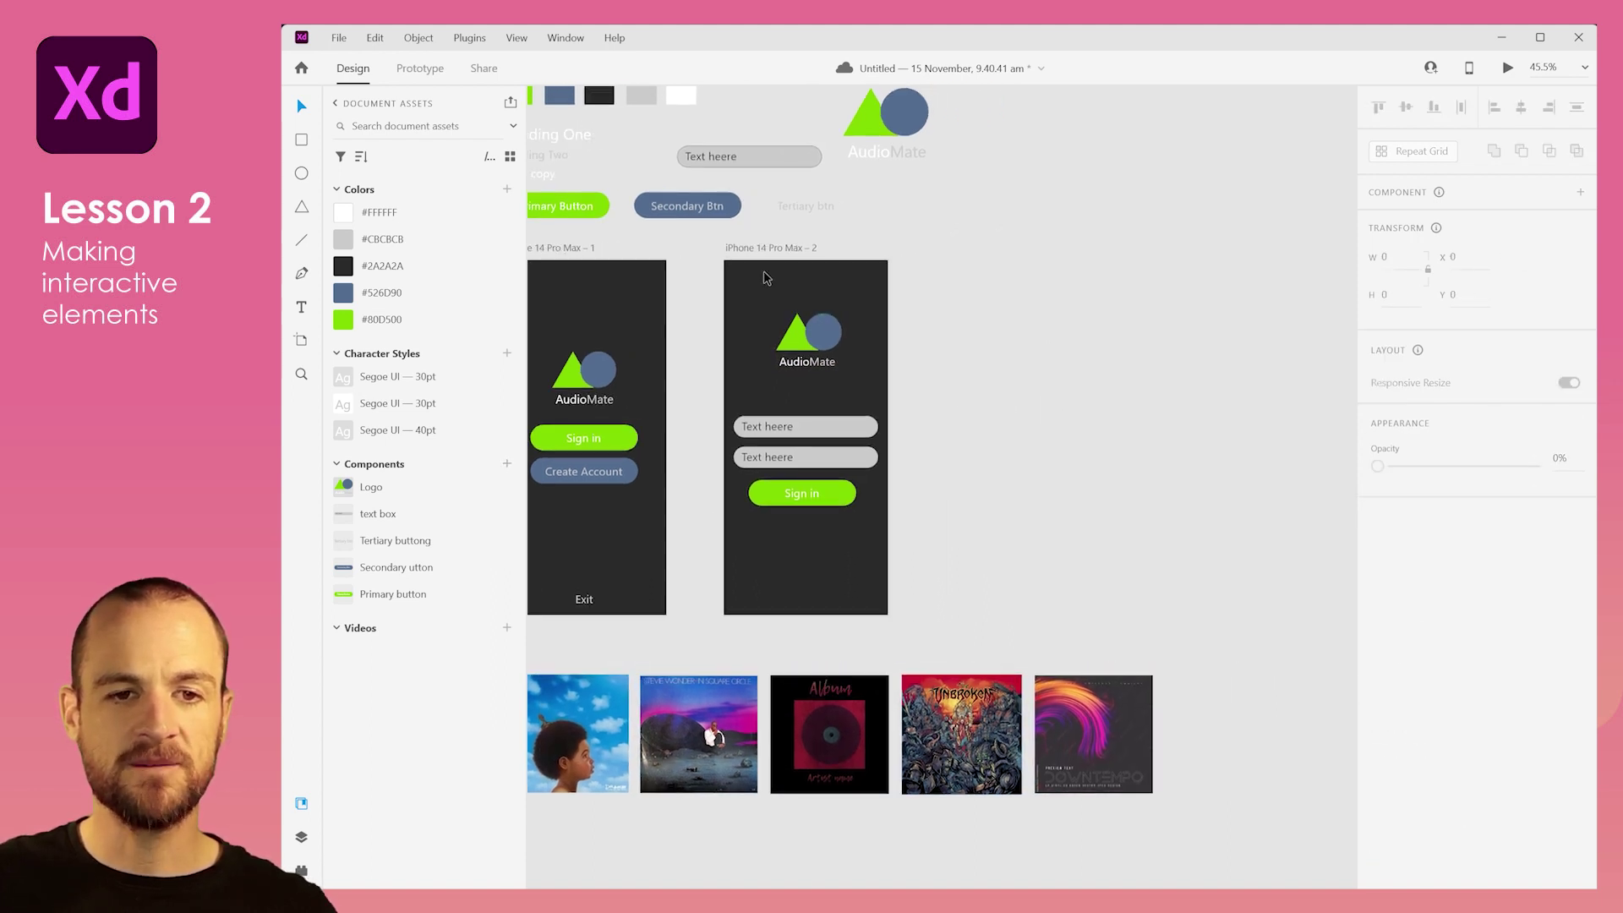
{"action": "left_click", "coordinate": [746, 250]}
{"action": "left_click_drag", "start_coordinate": [746, 251], "coordinate": [971, 256]}
{"action": "left_click", "coordinate": [1168, 541]}
{"action": "left_click_drag", "start_coordinate": [1141, 560], "coordinate": [957, 329]}
{"action": "key", "text": "Delete"}
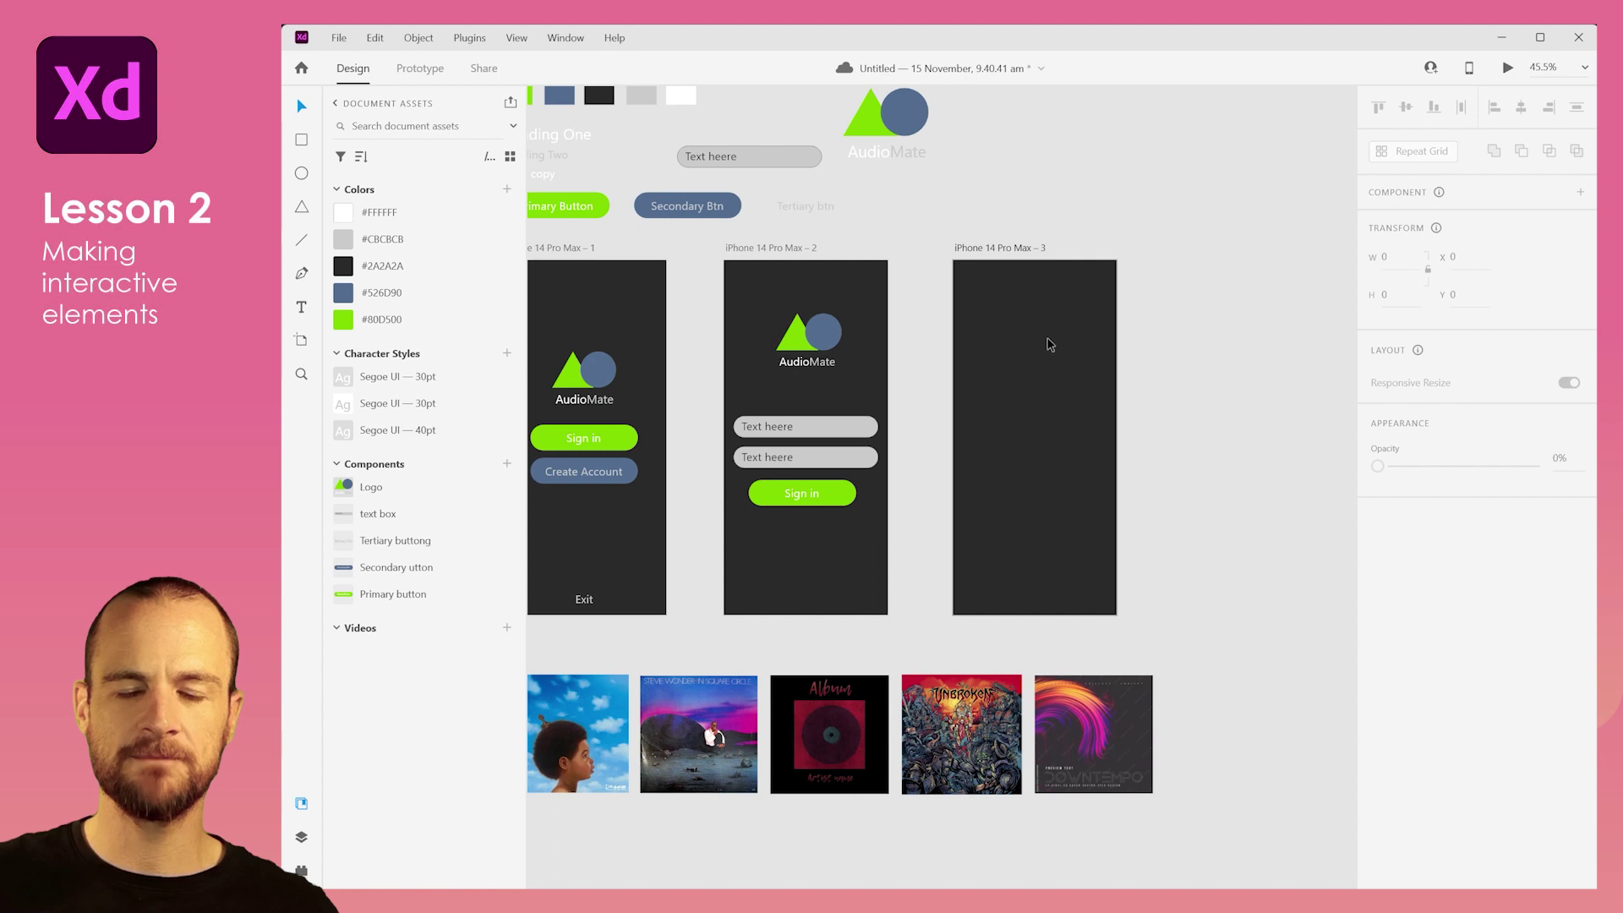
Step: Edit the #2A2A2A document colour, setting it to #2F2F2F and converting it to a radial gradient
{"action": "left_click_drag", "start_coordinate": [1159, 466], "coordinate": [1177, 484]}
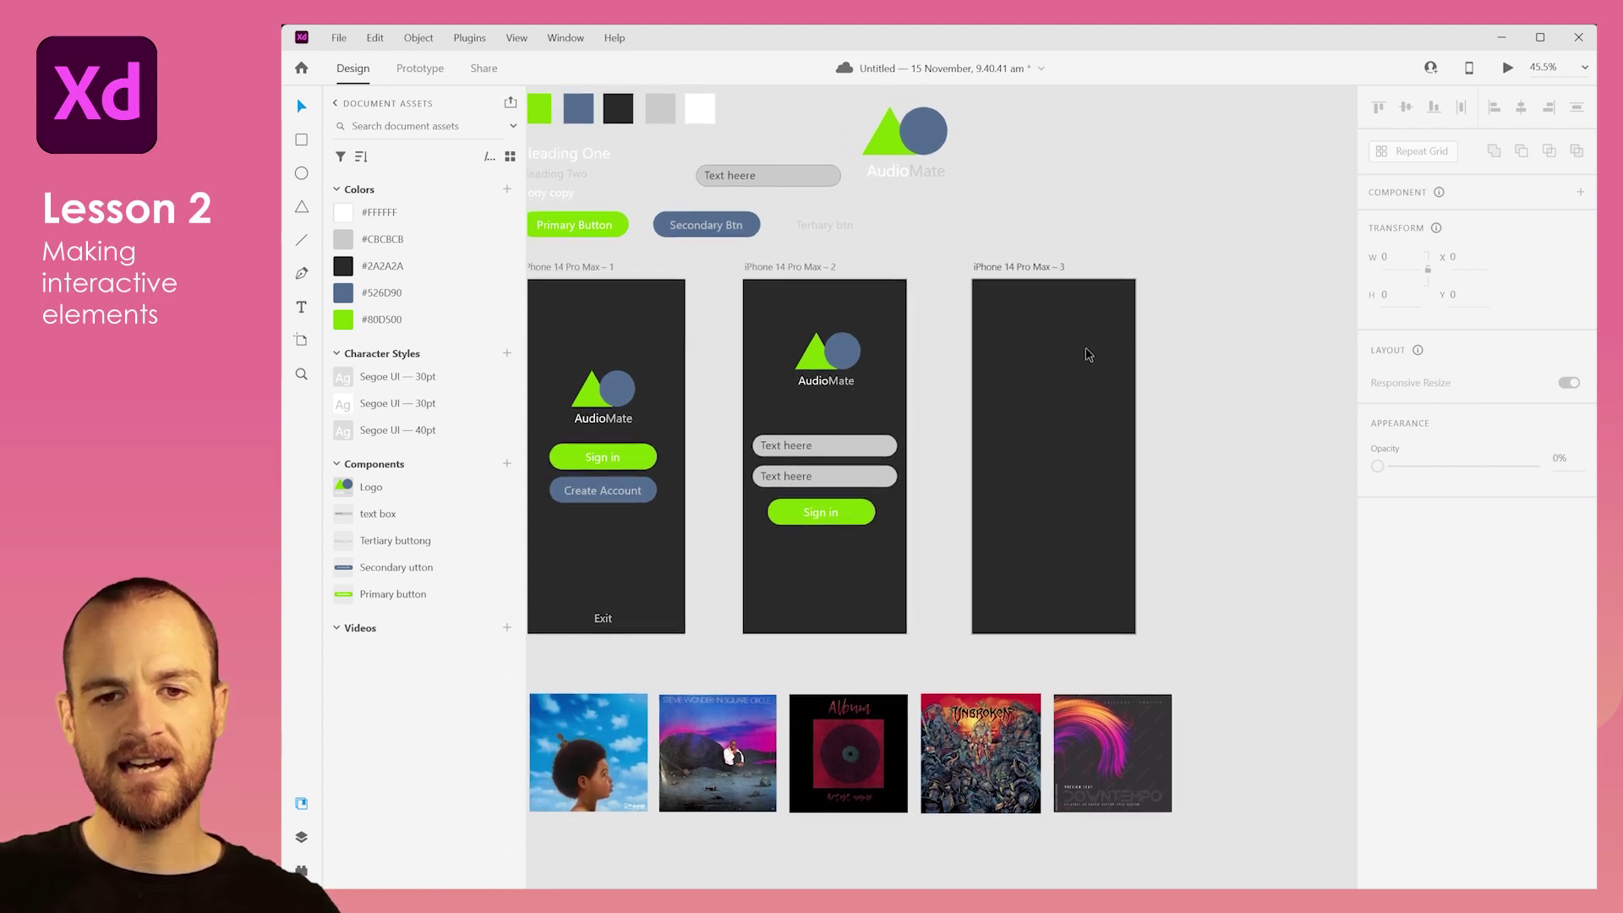
{"action": "scroll", "coordinate": [1063, 312], "scroll_direction": "up", "scroll_amount": 1}
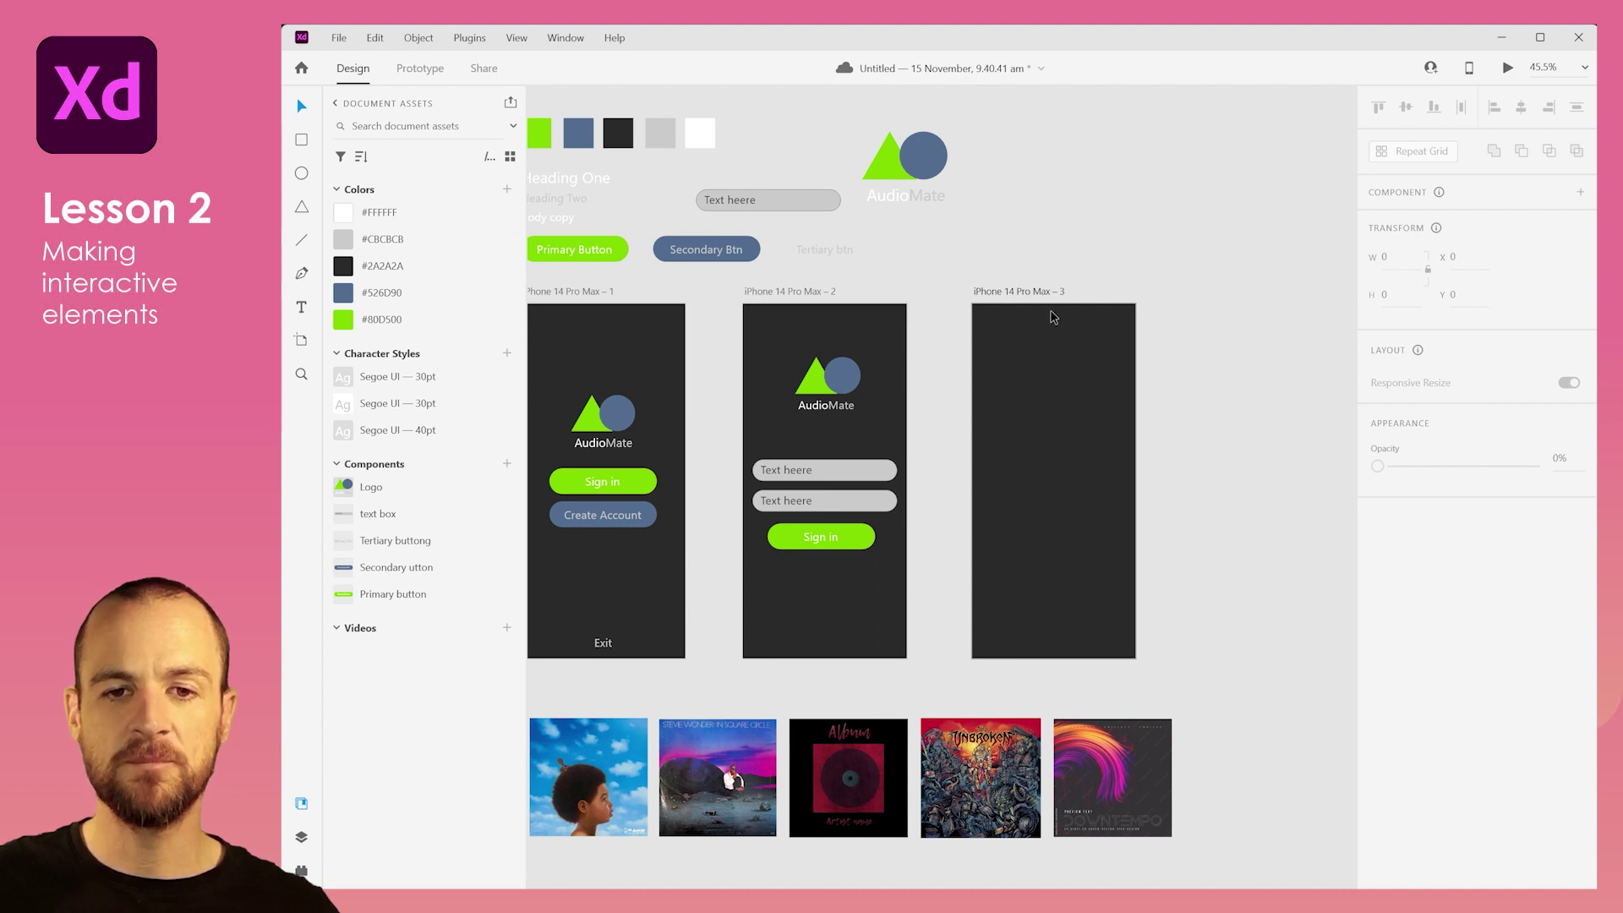
{"action": "scroll", "coordinate": [1122, 269], "scroll_direction": "up", "scroll_amount": 1}
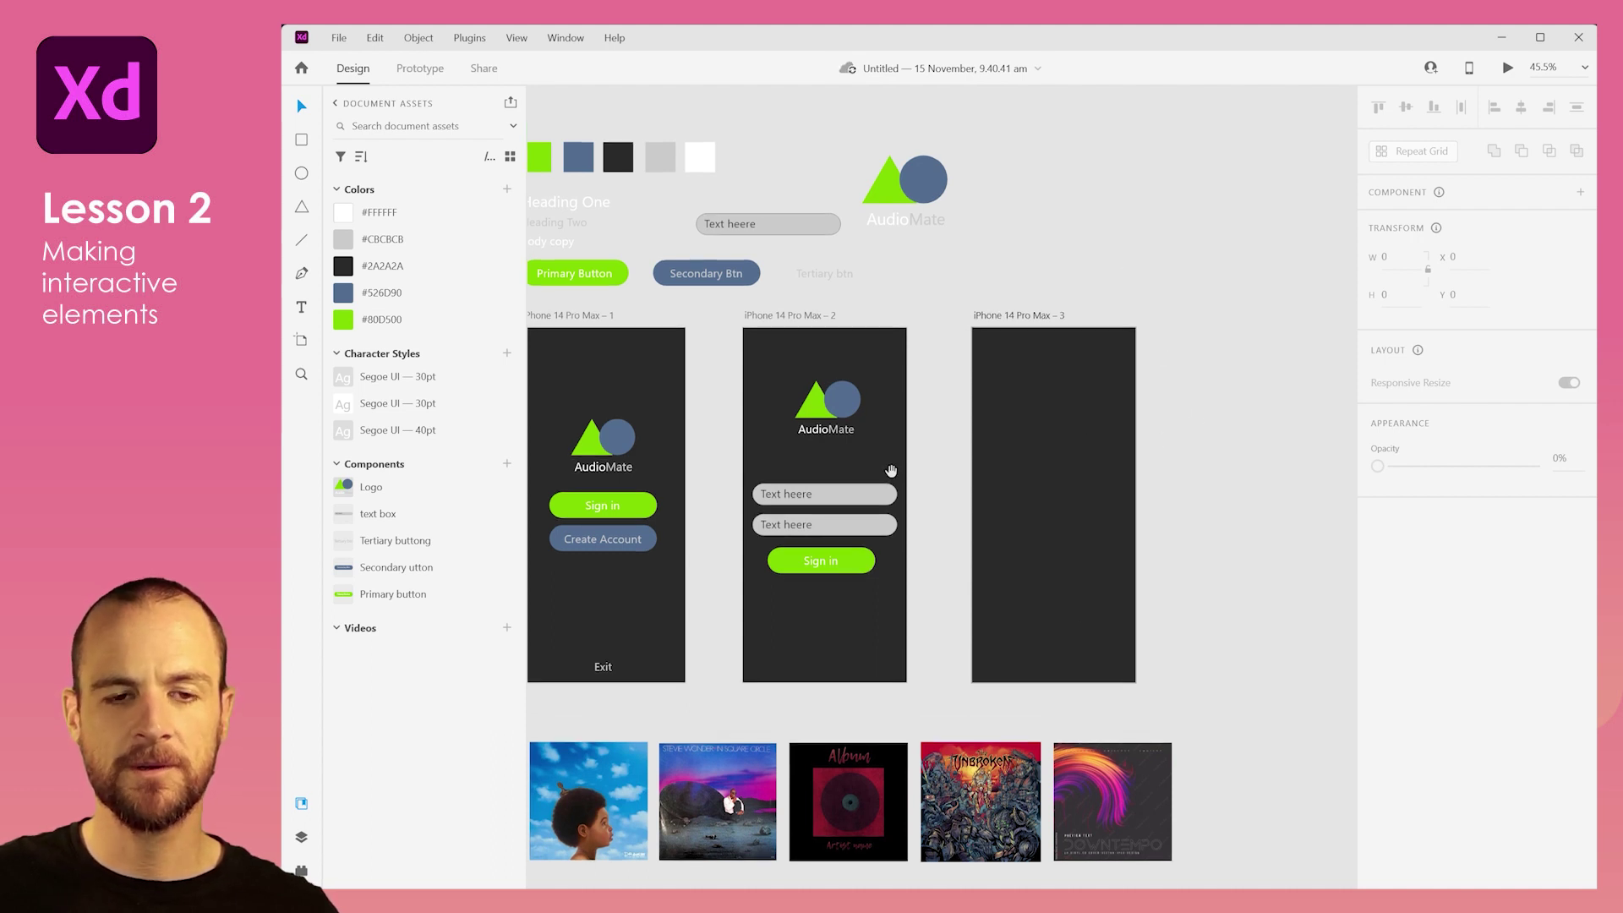
{"action": "left_click_drag", "start_coordinate": [891, 470], "coordinate": [999, 420]}
{"action": "left_click", "coordinate": [674, 267]}
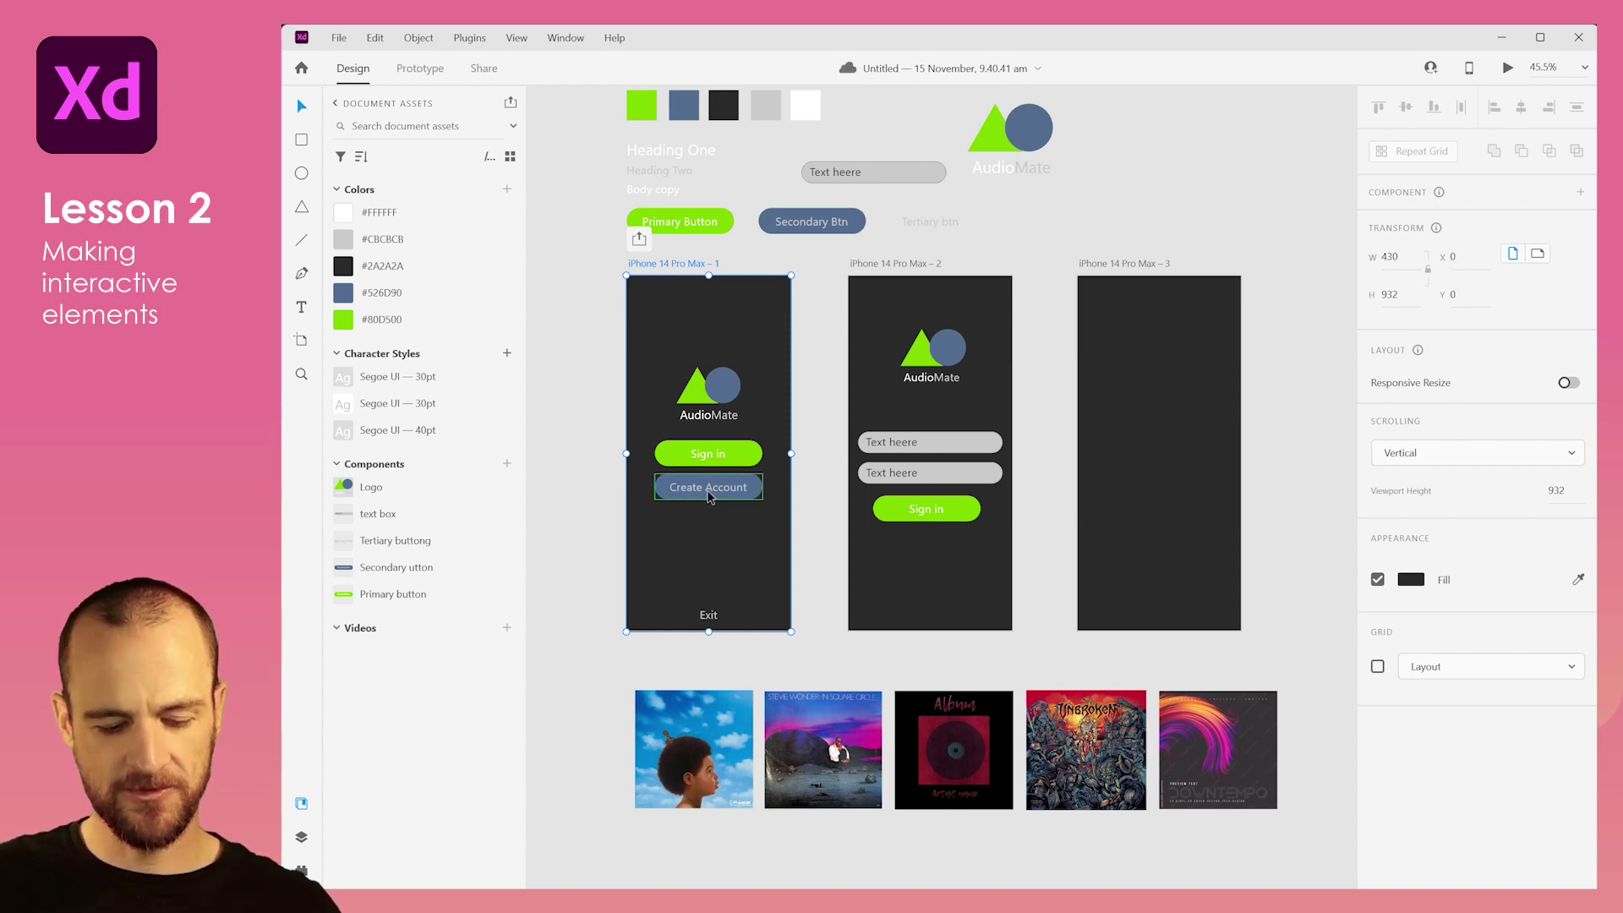
{"action": "key", "text": "ctrl+1"}
{"action": "left_click_drag", "start_coordinate": [750, 490], "coordinate": [1173, 537]}
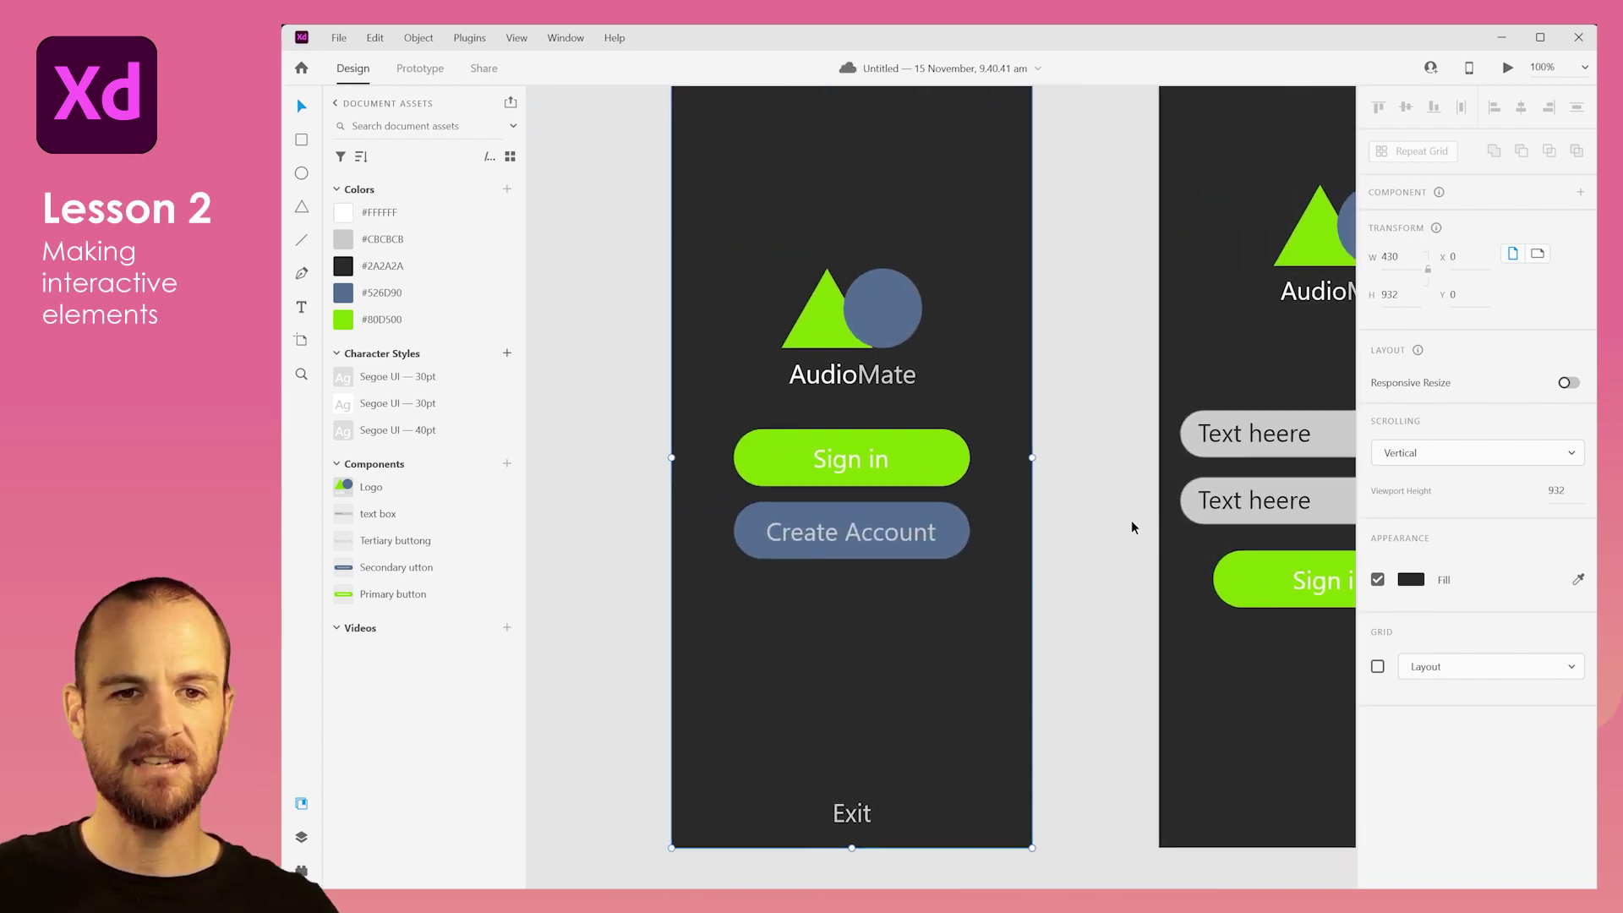
{"action": "scroll", "coordinate": [910, 399], "scroll_direction": "up", "scroll_amount": 3}
{"action": "scroll", "coordinate": [1239, 574], "scroll_direction": "down", "scroll_amount": 1}
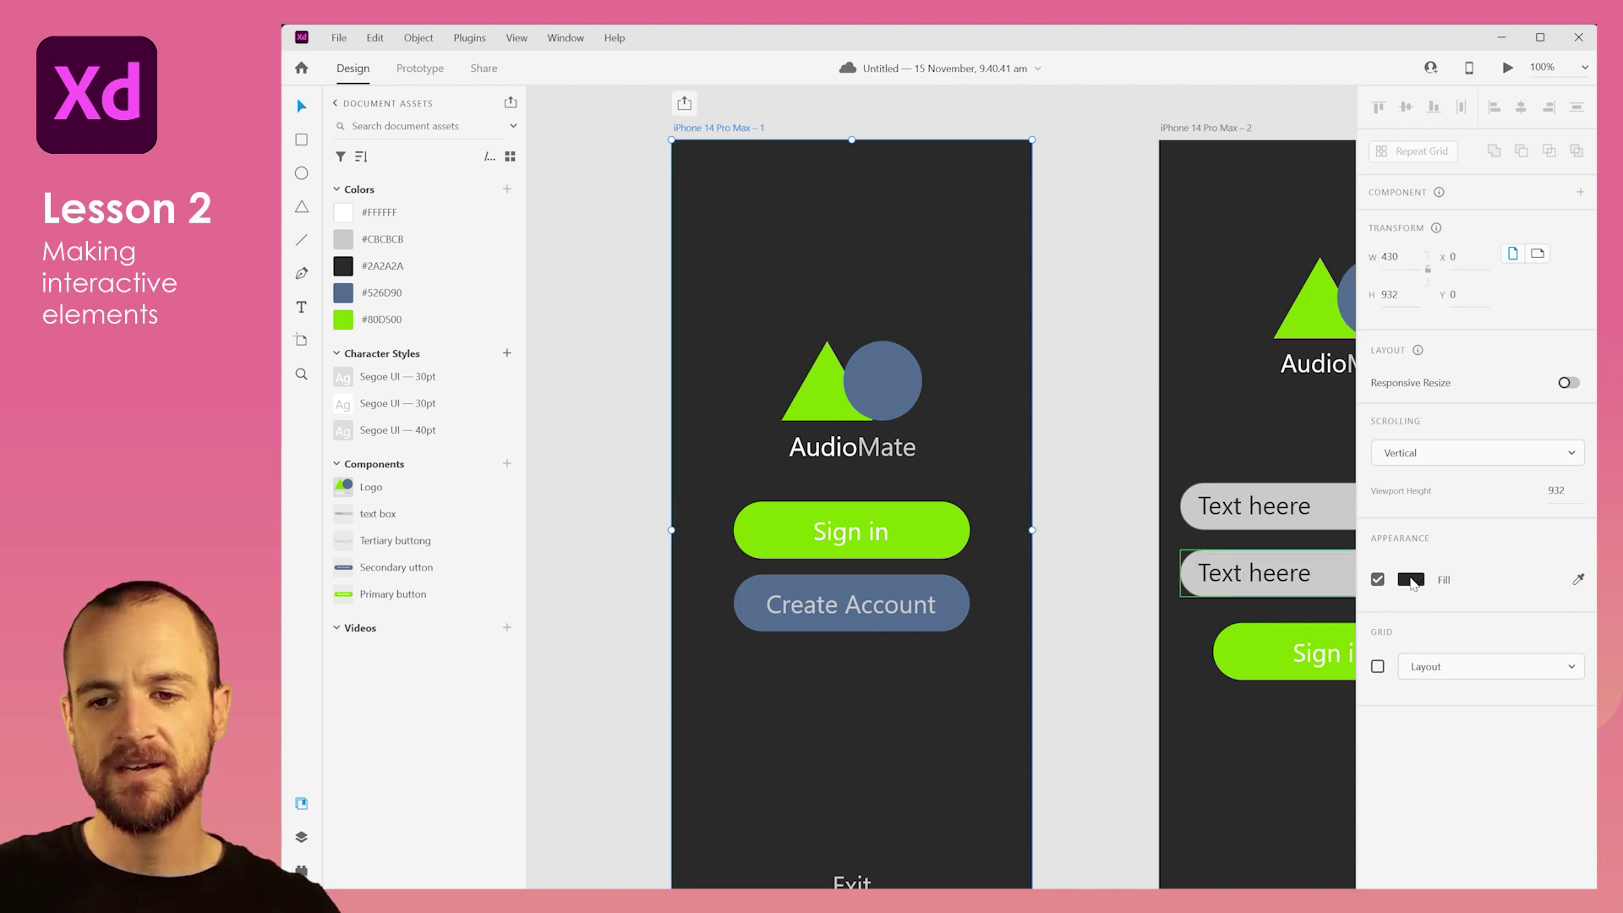
{"action": "right_click", "coordinate": [344, 269]}
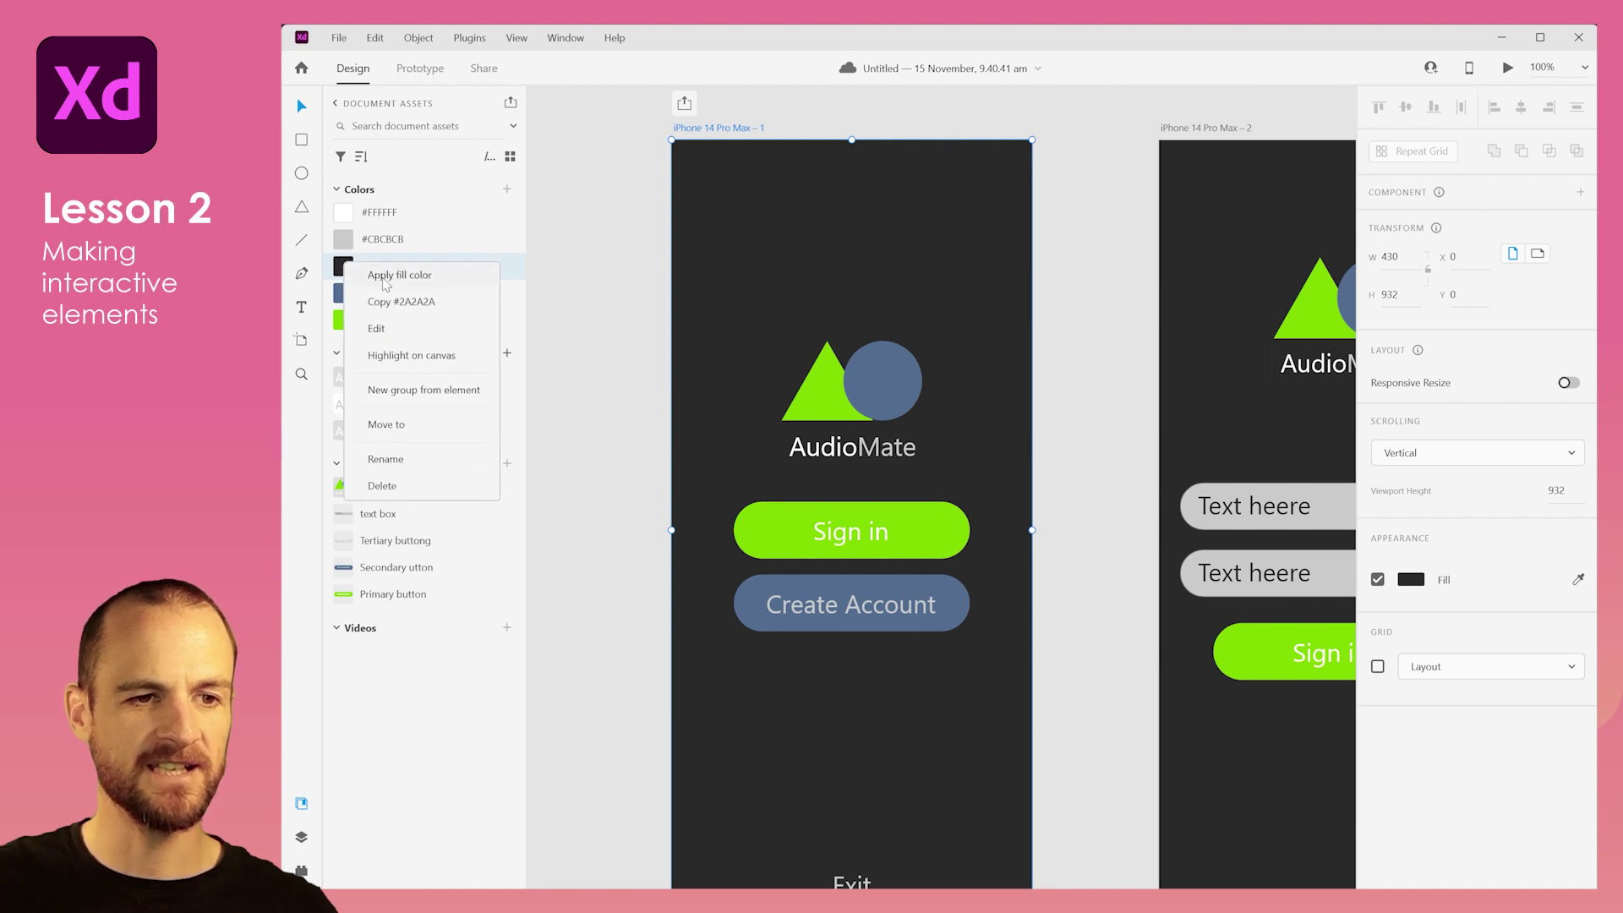
{"action": "left_click", "coordinate": [392, 331]}
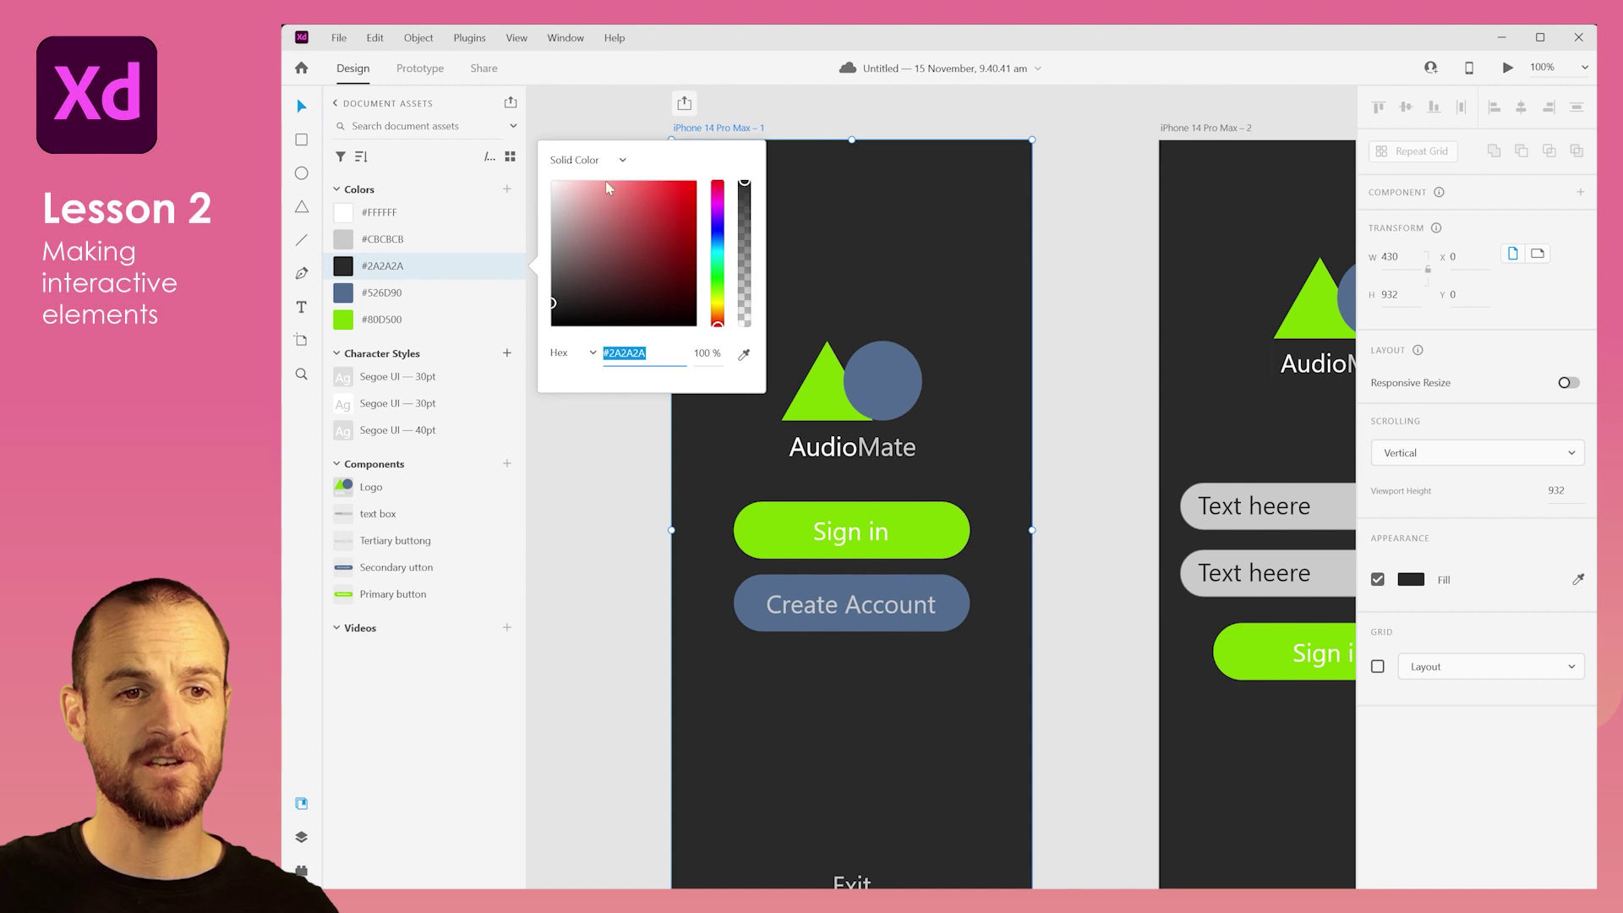
{"action": "left_click_drag", "start_coordinate": [578, 230], "coordinate": [549, 302]}
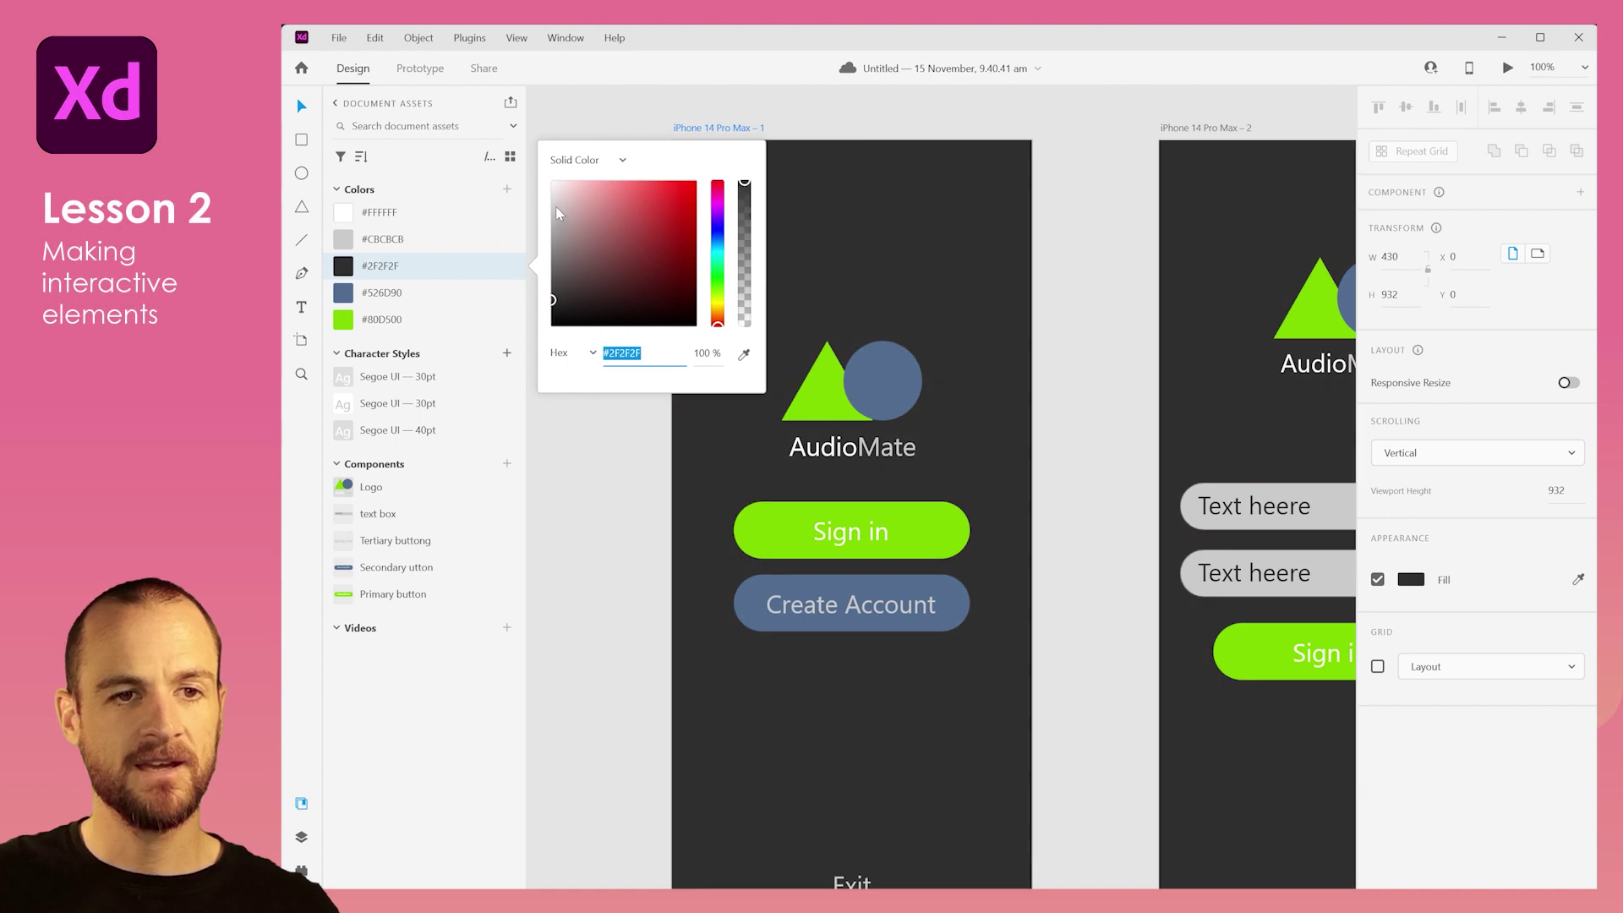
{"action": "left_click", "coordinate": [623, 161]}
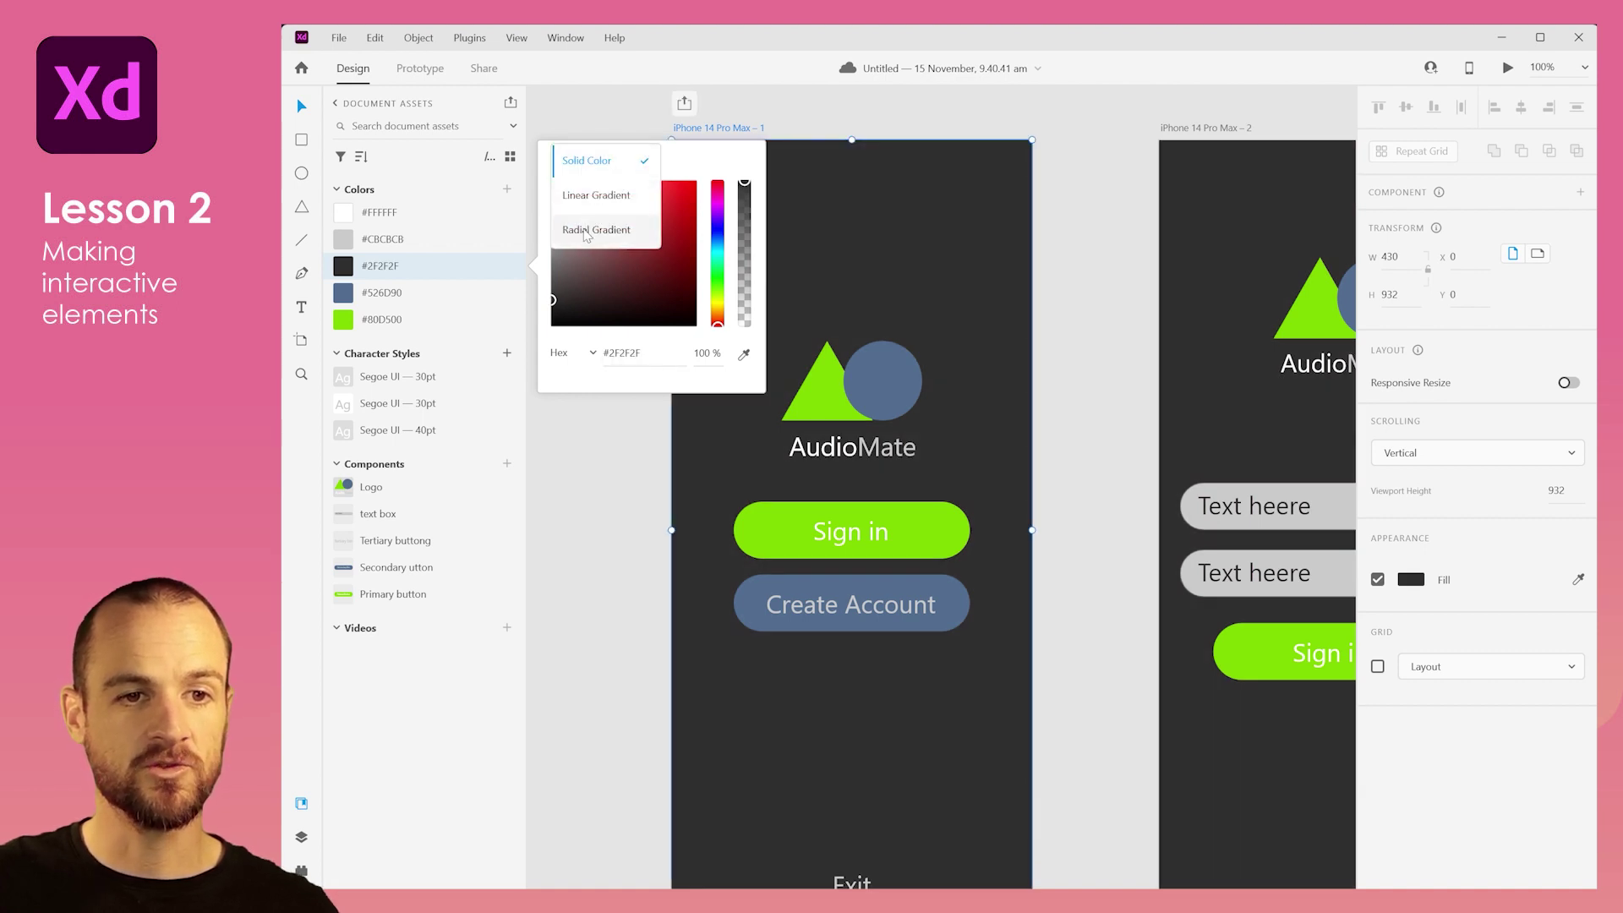
{"action": "left_click", "coordinate": [587, 228]}
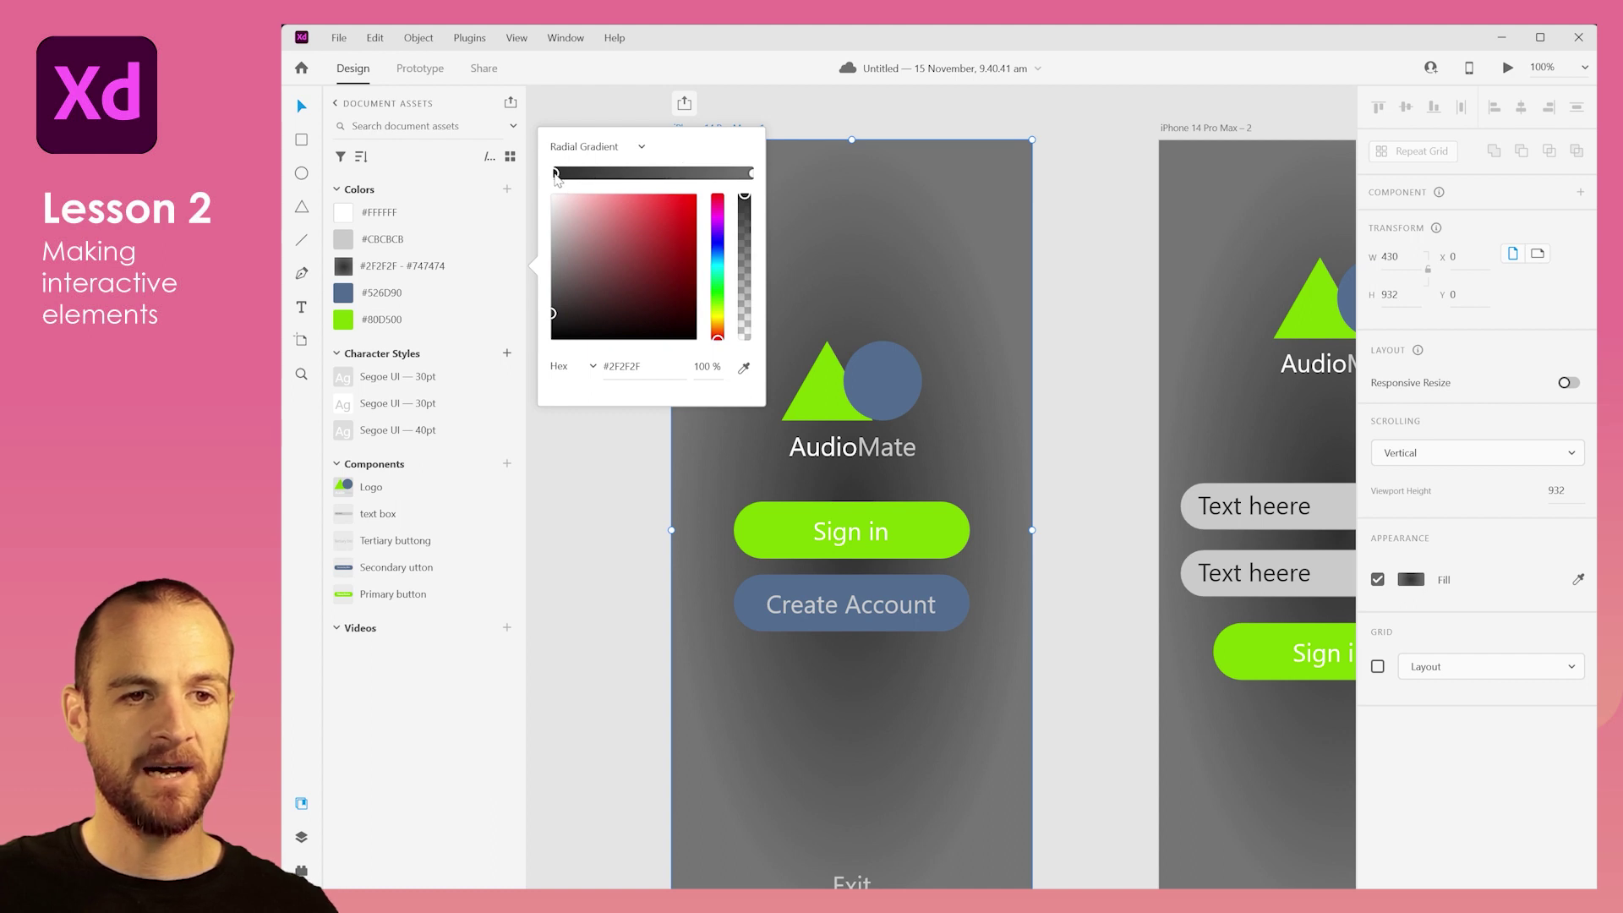
Step: Try adding intermediate stops to the radial gradient, with one lightened to #AAAAAA near its centre
{"action": "left_click_drag", "start_coordinate": [627, 173], "coordinate": [690, 173]}
{"action": "left_click", "coordinate": [751, 174]}
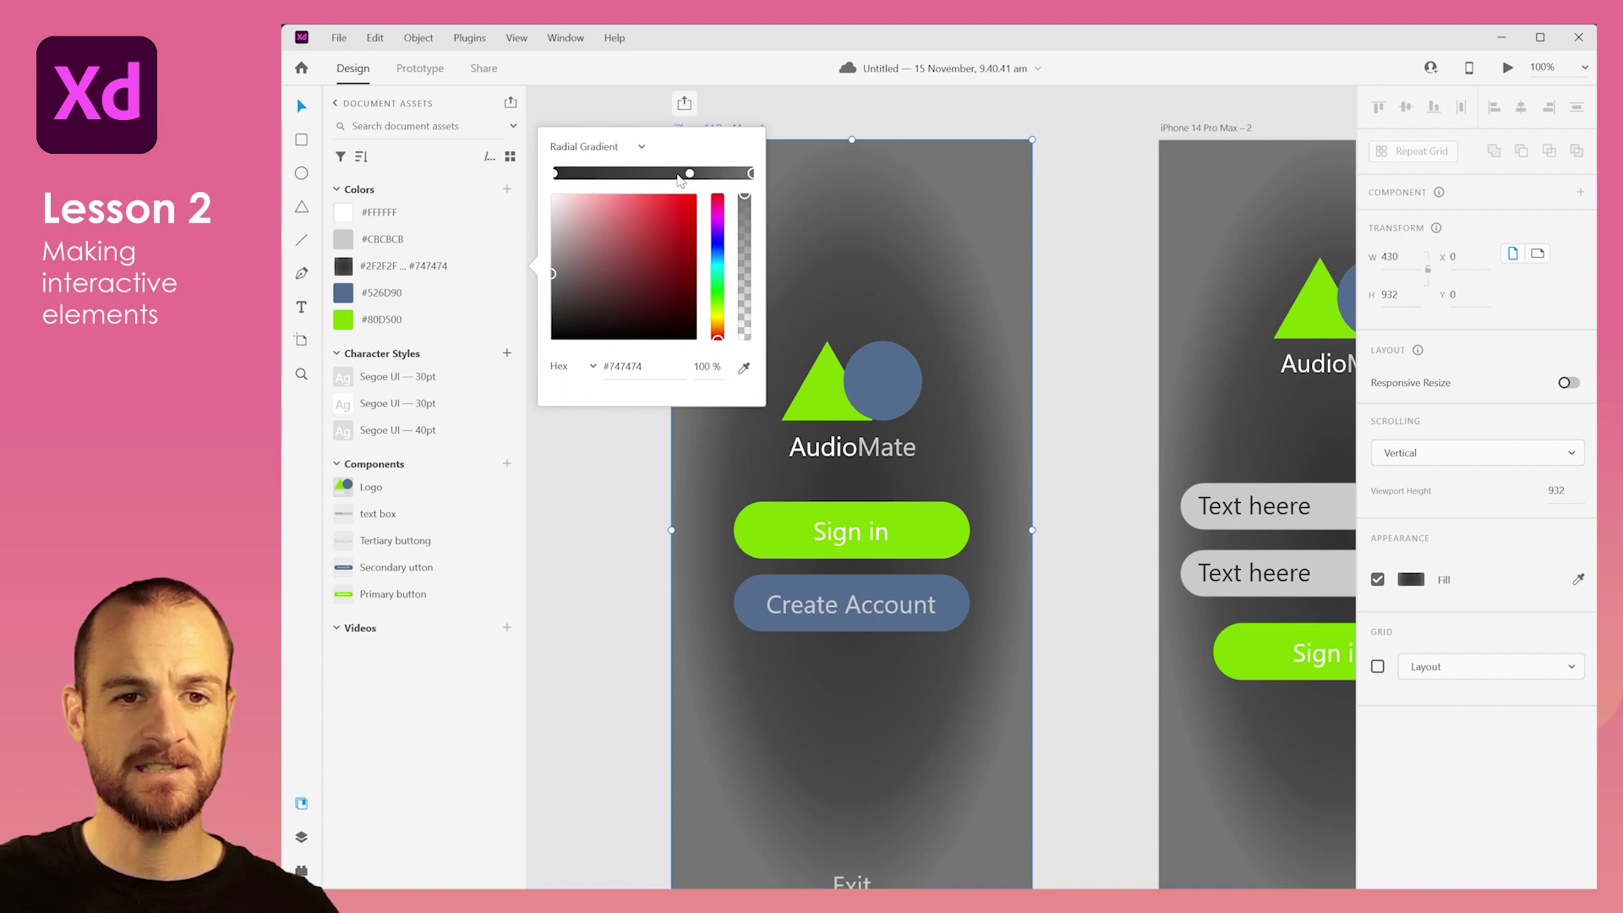
{"action": "left_click_drag", "start_coordinate": [690, 173], "coordinate": [585, 174]}
{"action": "left_click", "coordinate": [750, 174]}
{"action": "left_click_drag", "start_coordinate": [552, 303], "coordinate": [552, 243]}
{"action": "key", "text": "ctrl+z"}
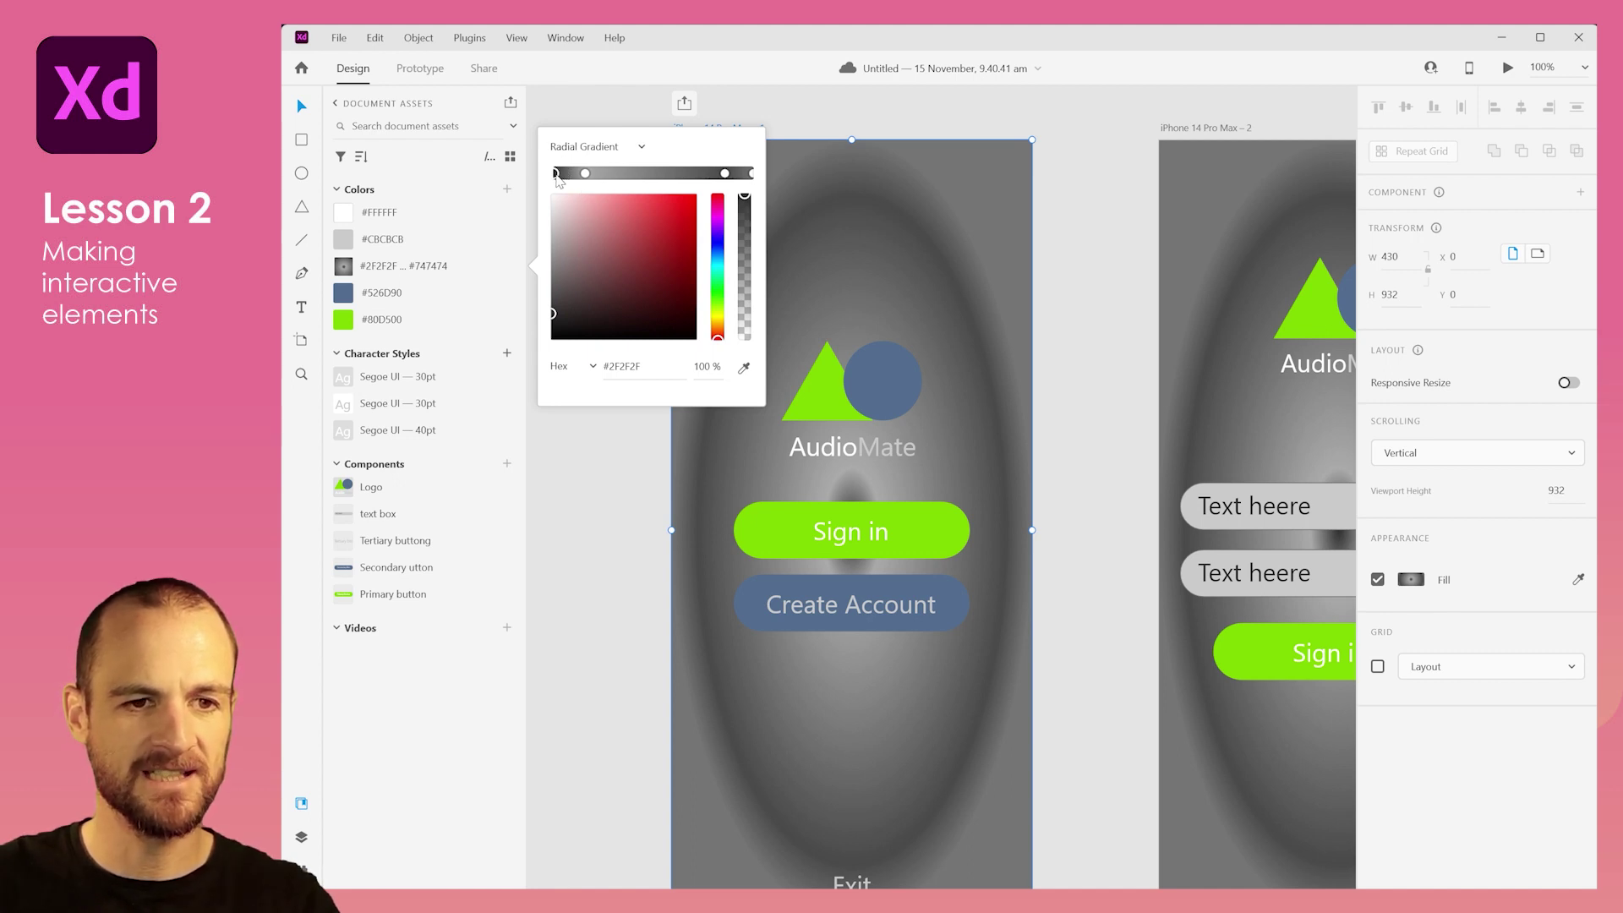
{"action": "left_click", "coordinate": [585, 174]}
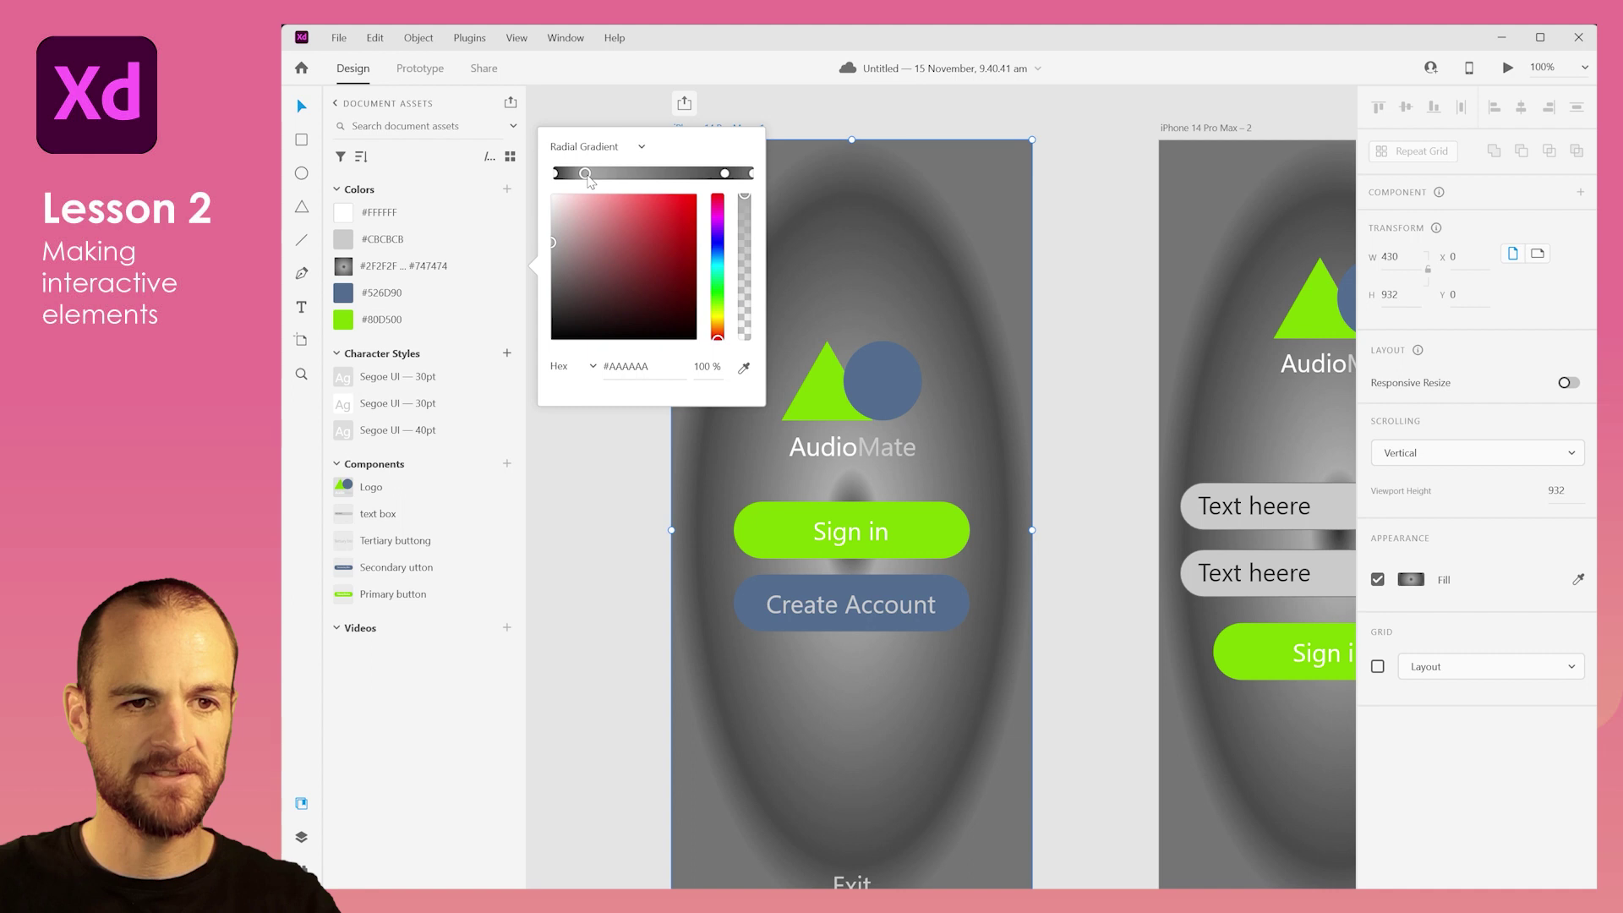
Step: Set the gradient's outer stop to #000000 and remove the two intermediate stops
{"action": "mouse_move", "coordinate": [562, 304]}
{"action": "left_mouse_down"}
{"action": "mouse_move", "coordinate": [552, 267]}
{"action": "mouse_move", "coordinate": [552, 339]}
{"action": "left_mouse_up"}
{"action": "left_click", "coordinate": [752, 173]}
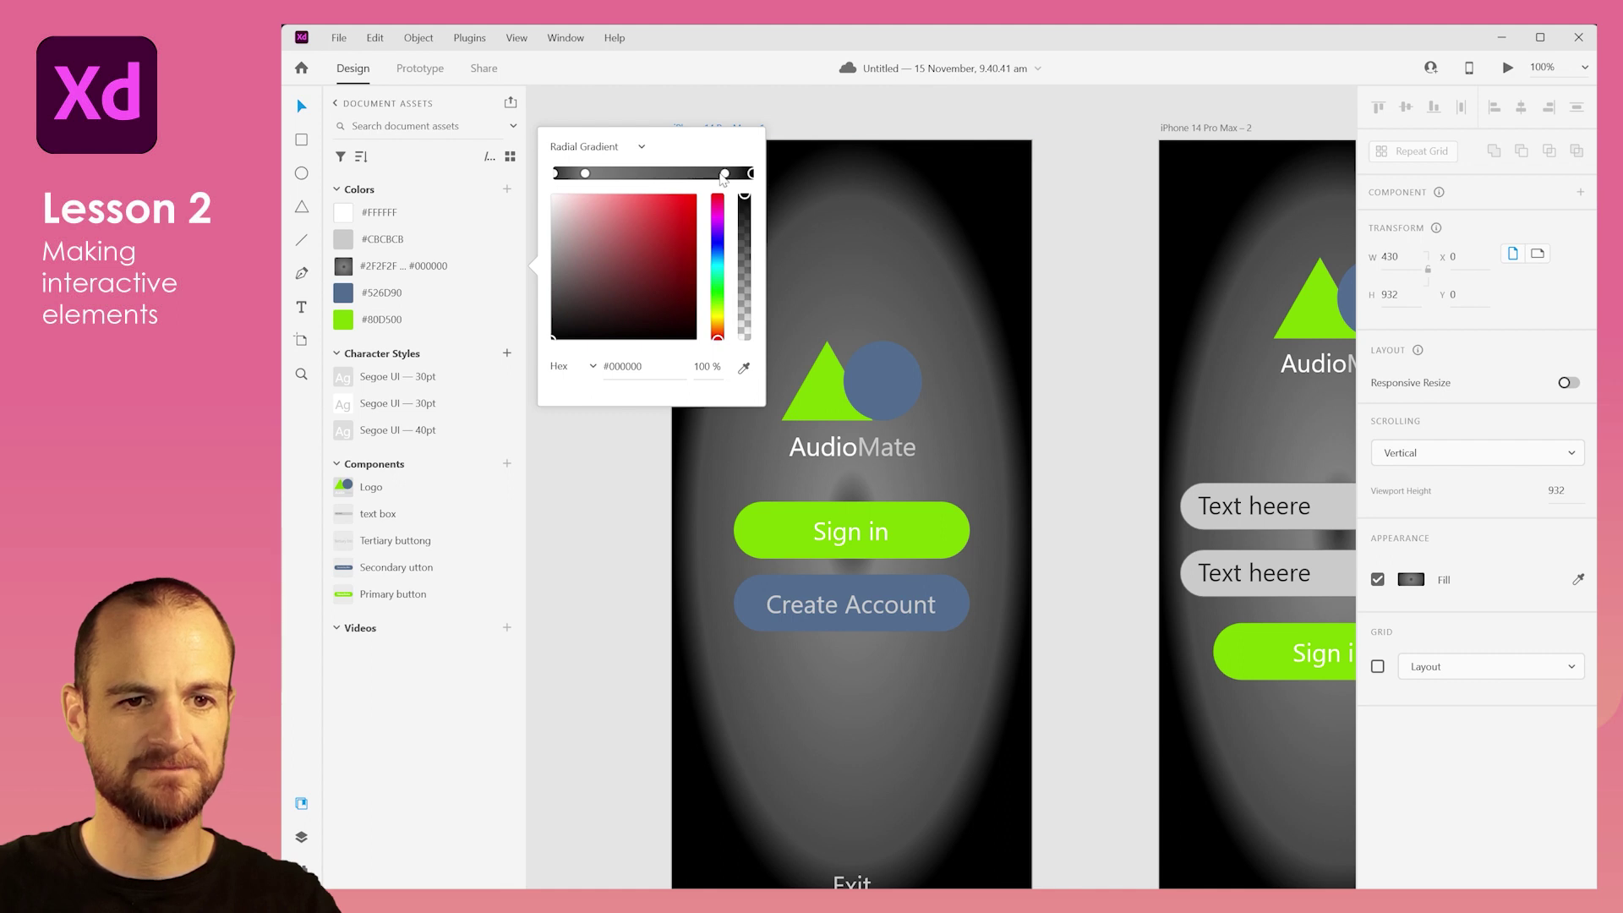
{"action": "left_click_drag", "start_coordinate": [723, 173], "coordinate": [699, 245]}
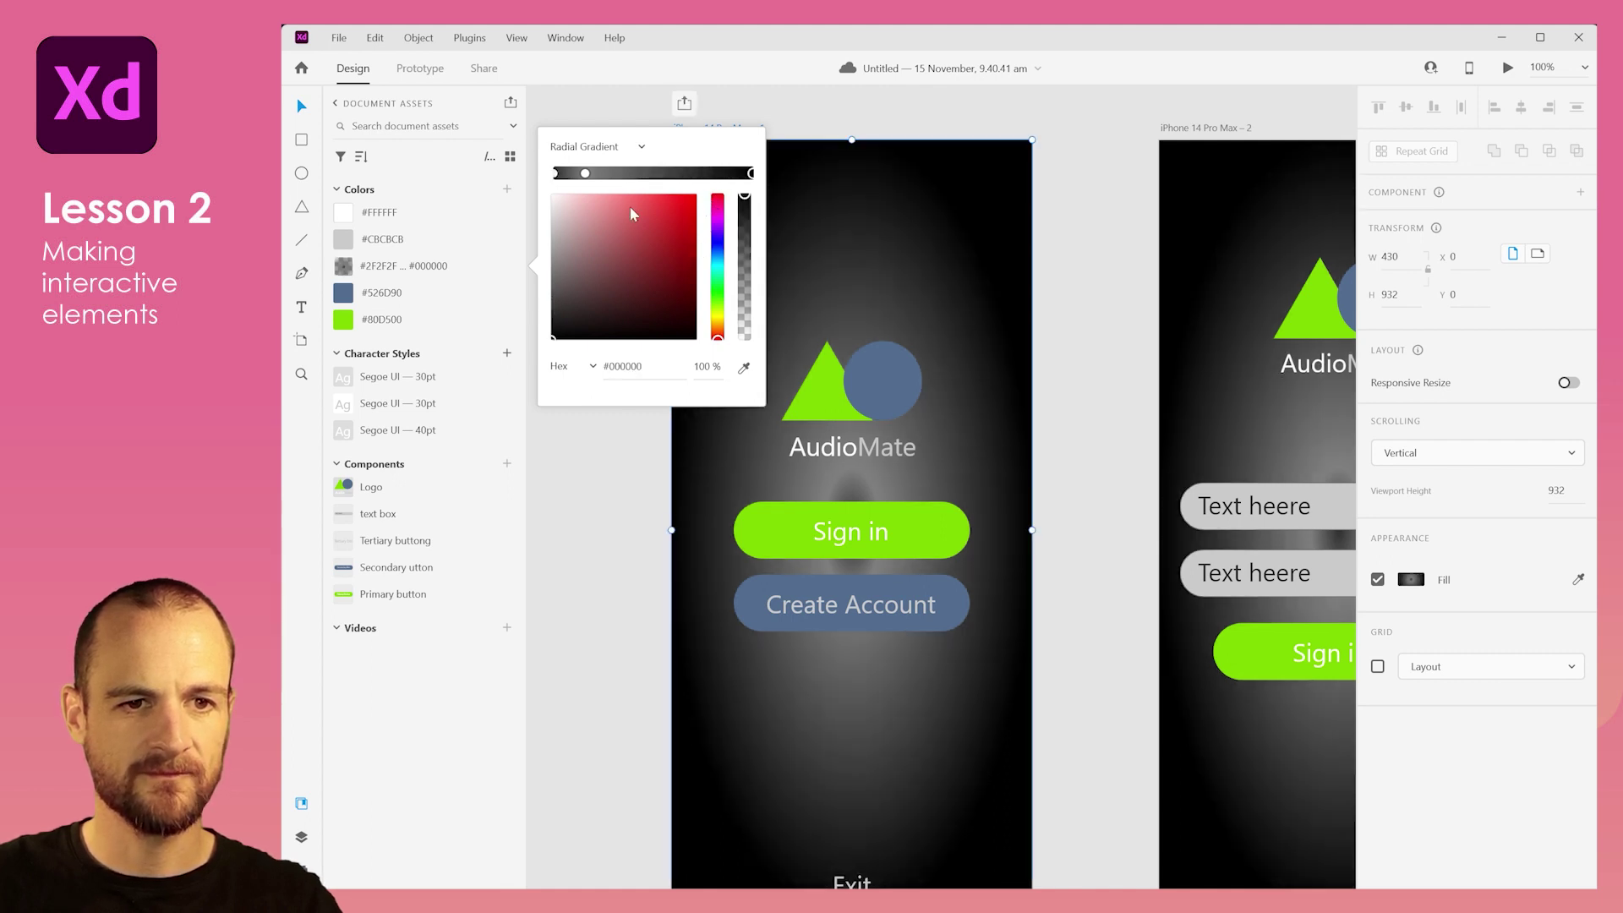
{"action": "left_click_drag", "start_coordinate": [590, 176], "coordinate": [589, 206]}
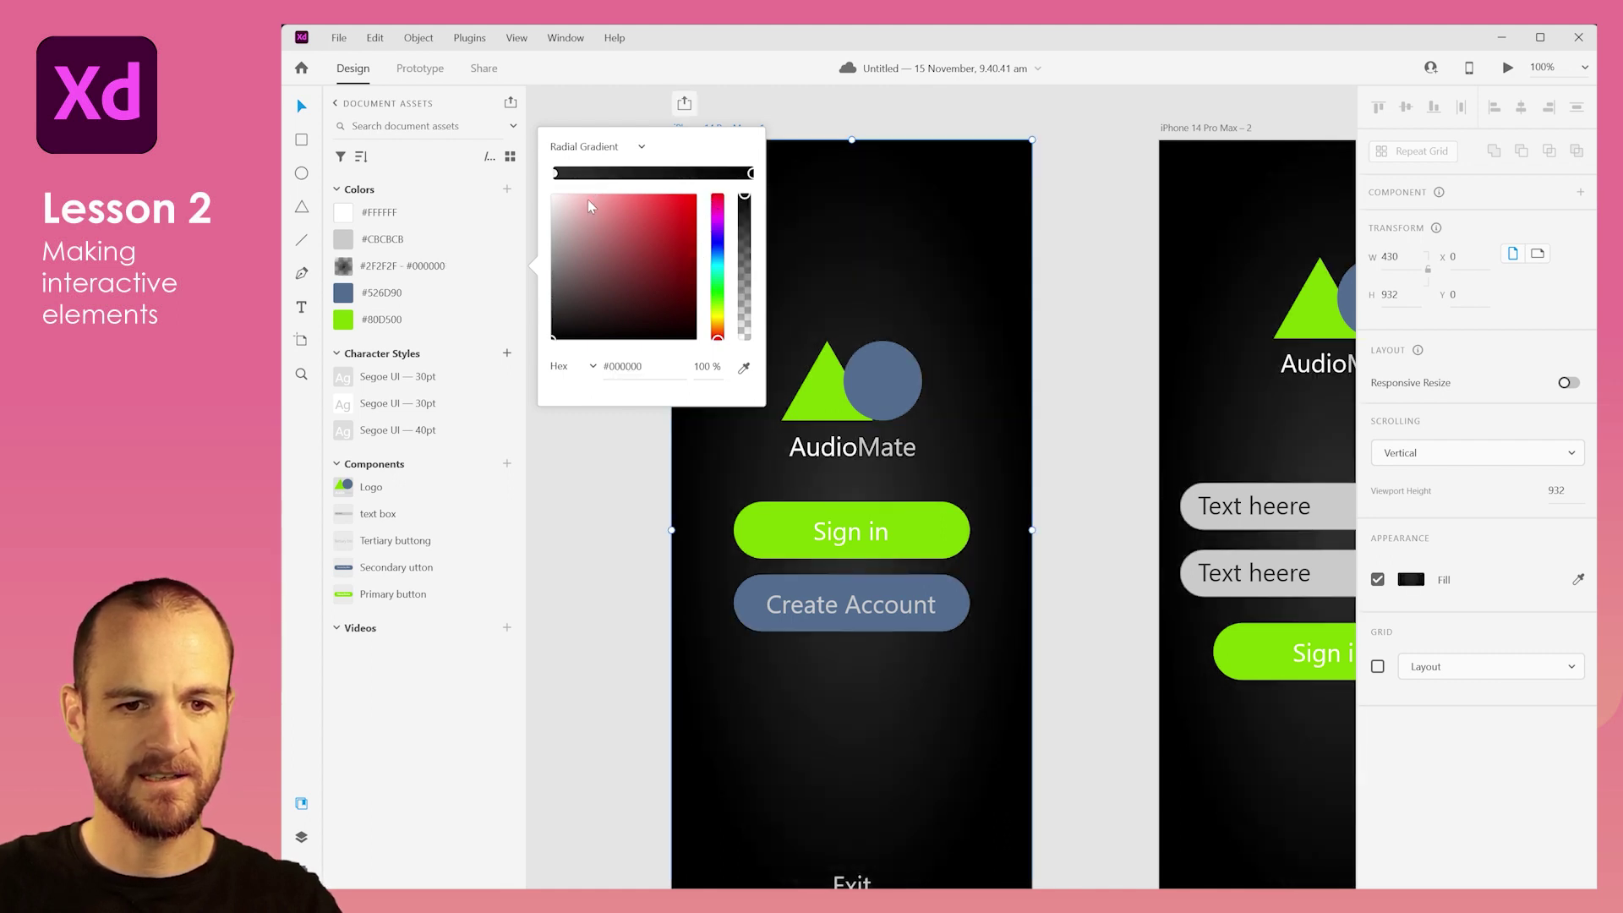
Step: Lighten the gradient's inner stop to #676767 and close the colour editor
{"action": "left_click", "coordinate": [555, 174]}
{"action": "left_click_drag", "start_coordinate": [558, 269], "coordinate": [550, 281]}
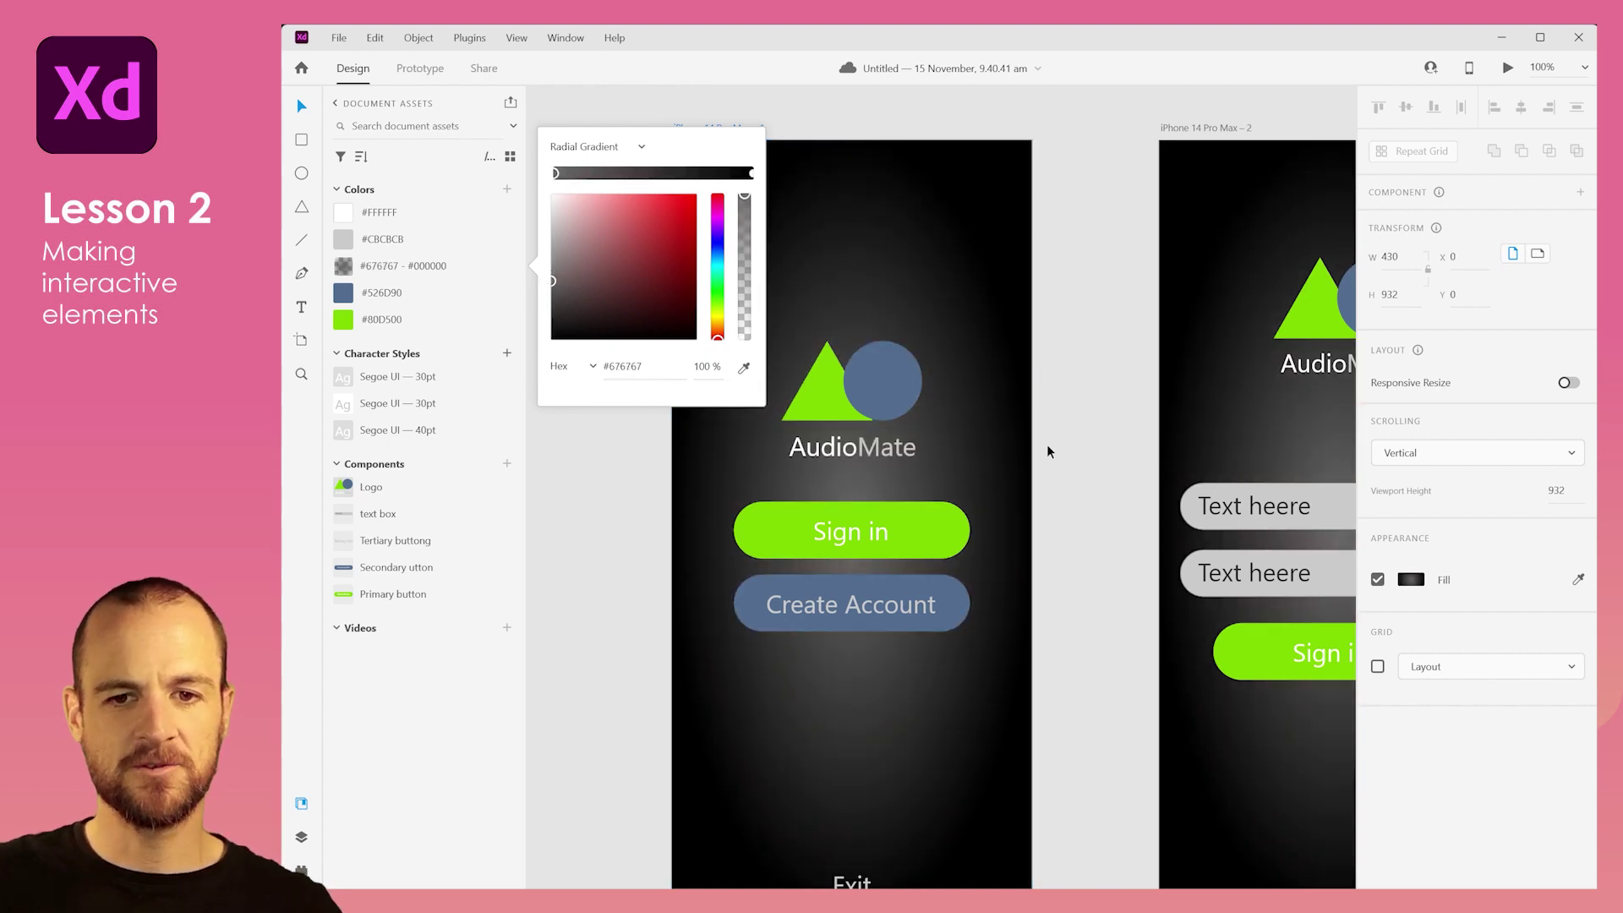
{"action": "left_click", "coordinate": [1088, 442]}
Step: Change the background document colour to a linear gradient and set its first stop to #3C3C3C
{"action": "scroll", "coordinate": [1083, 445], "scroll_direction": "down", "scroll_amount": 5}
{"action": "left_click_drag", "start_coordinate": [1089, 441], "coordinate": [890, 418]}
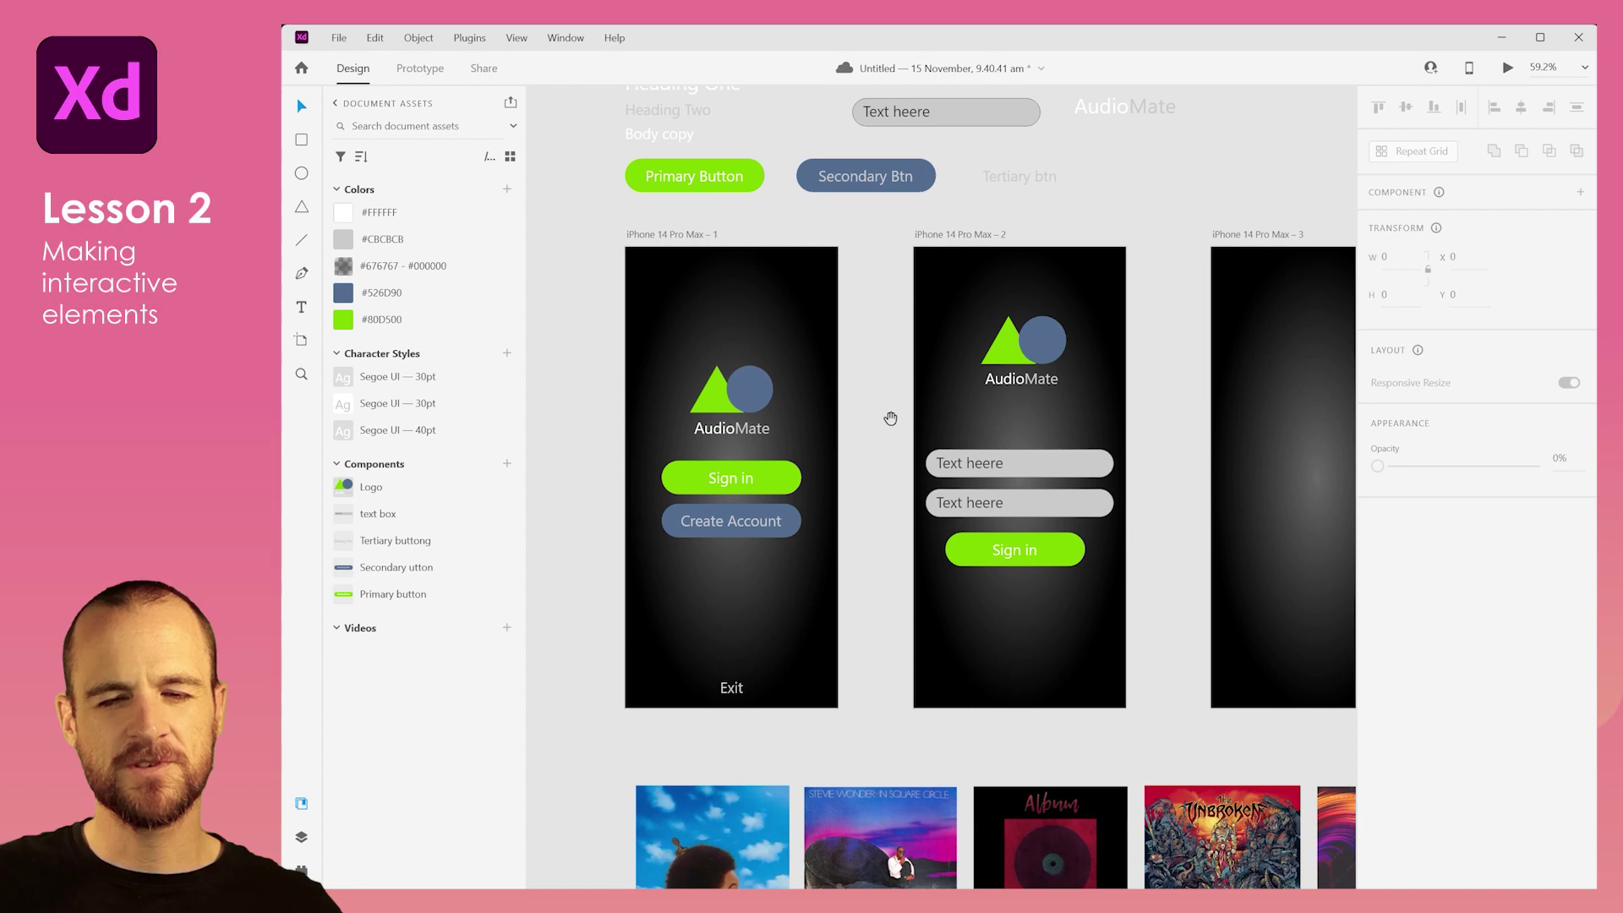
{"action": "left_click_drag", "start_coordinate": [1132, 469], "coordinate": [1069, 458]}
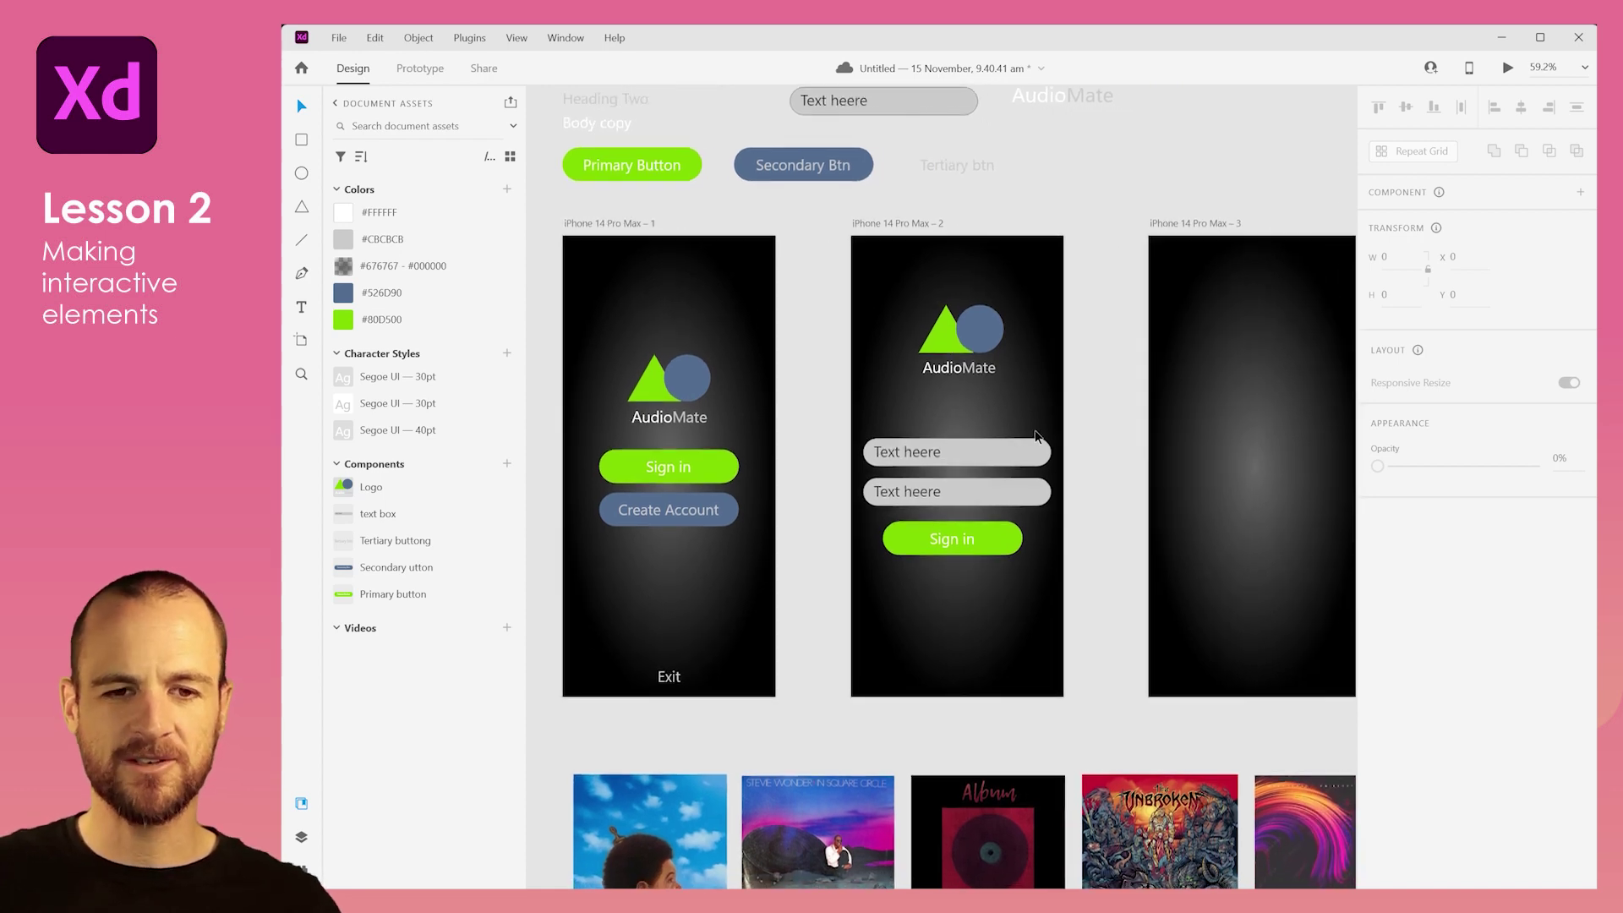
{"action": "right_click", "coordinate": [361, 267]}
{"action": "left_click", "coordinate": [387, 277]}
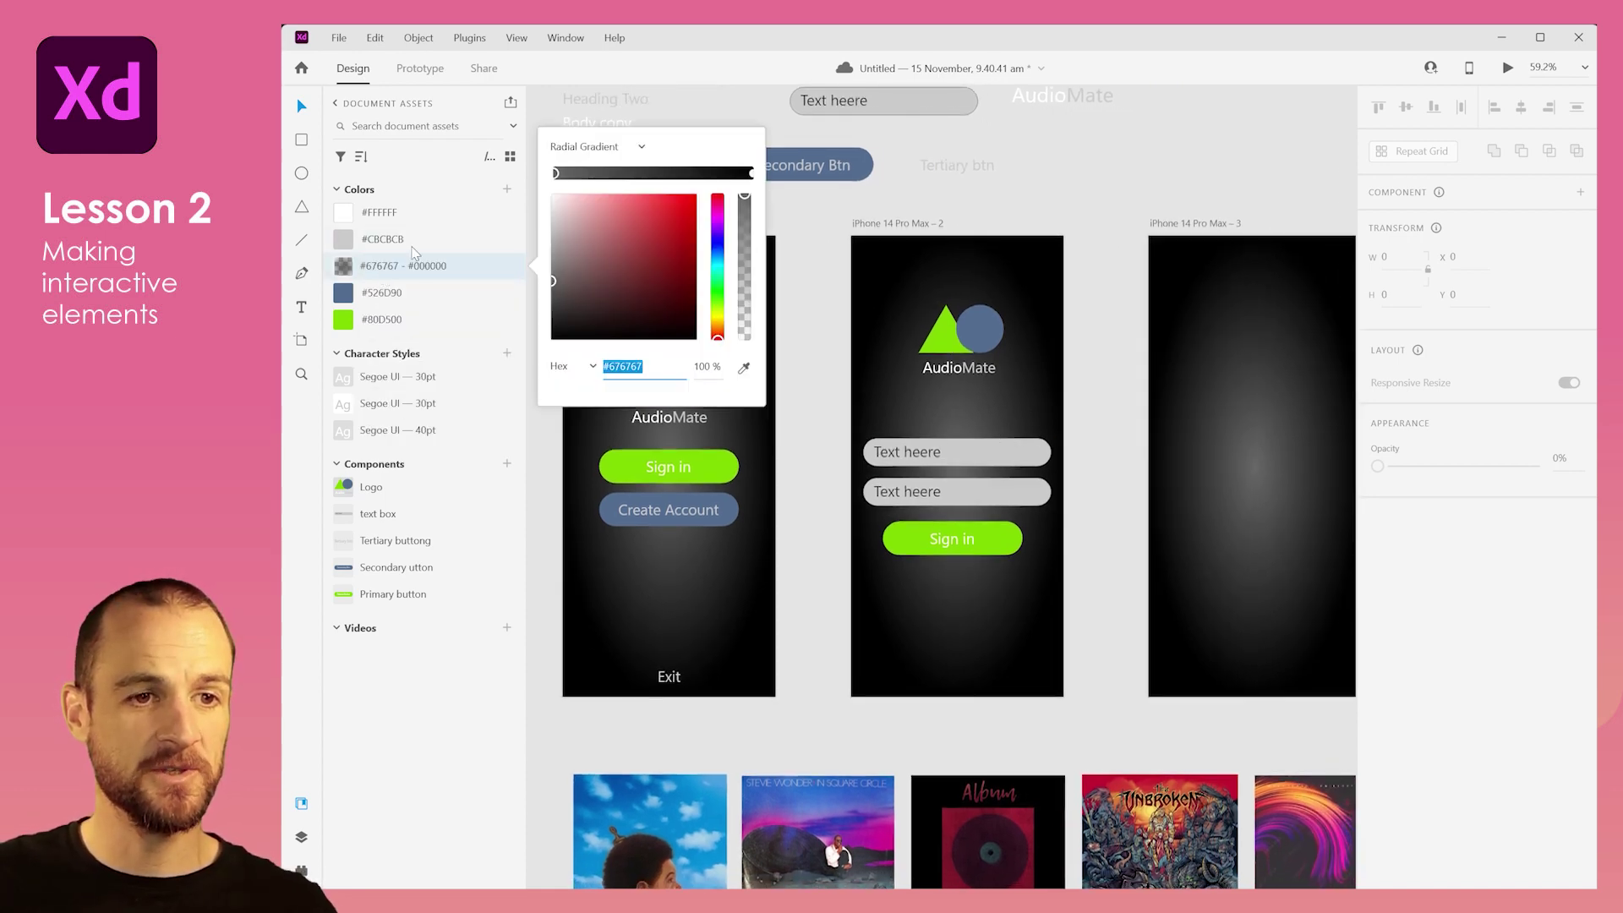
{"action": "left_click", "coordinate": [634, 146]}
{"action": "left_click", "coordinate": [611, 117]}
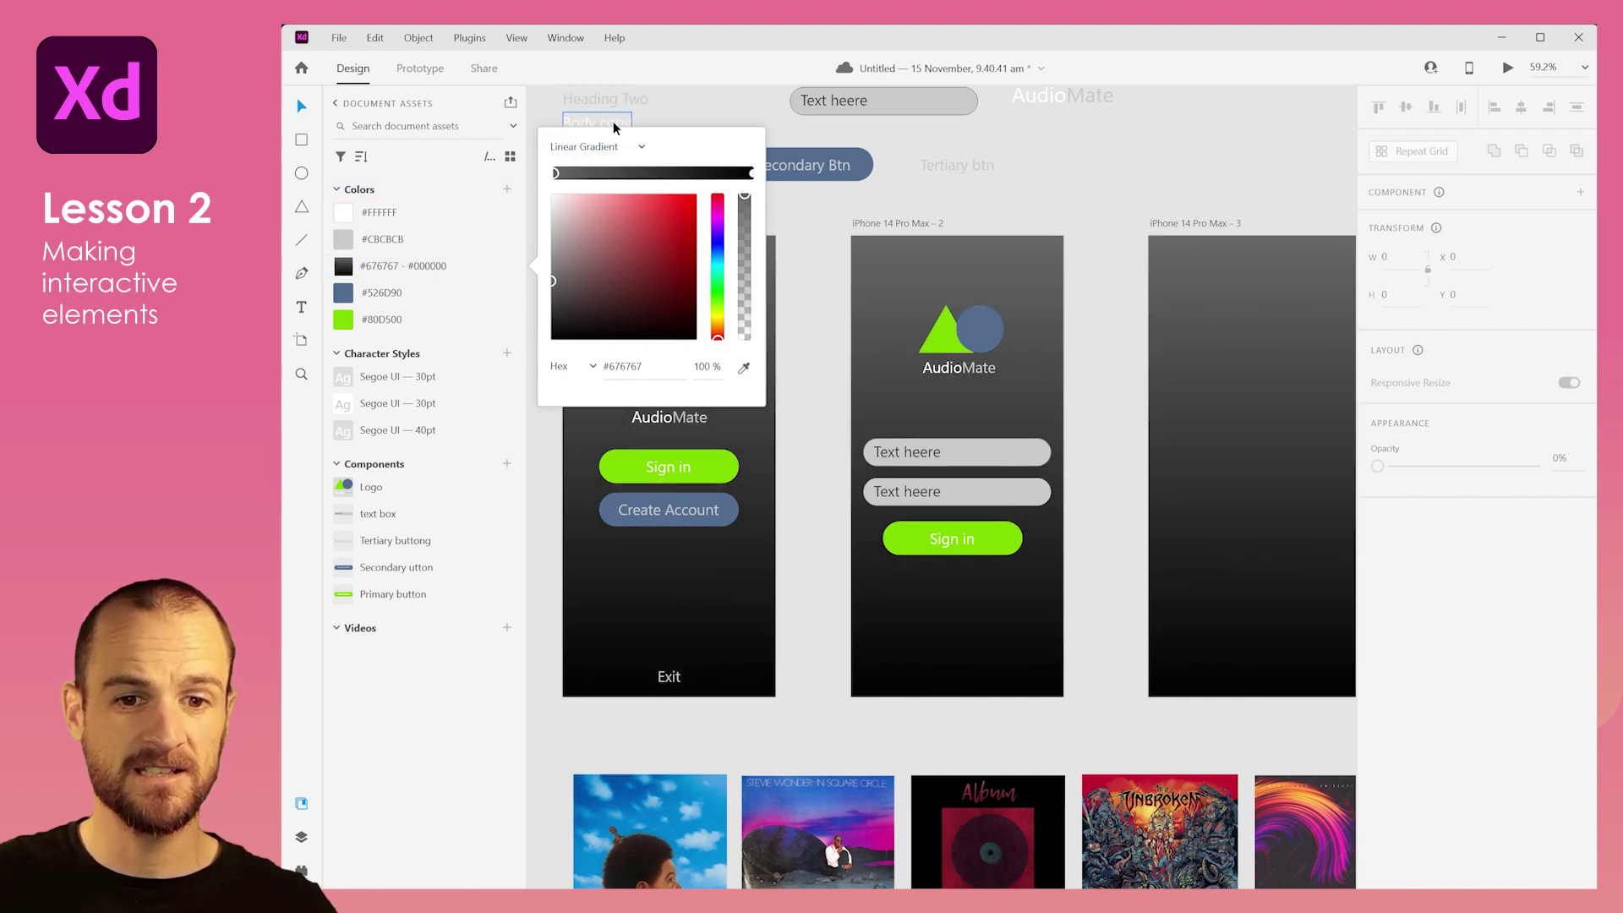
{"action": "left_click_drag", "start_coordinate": [552, 281], "coordinate": [544, 311]}
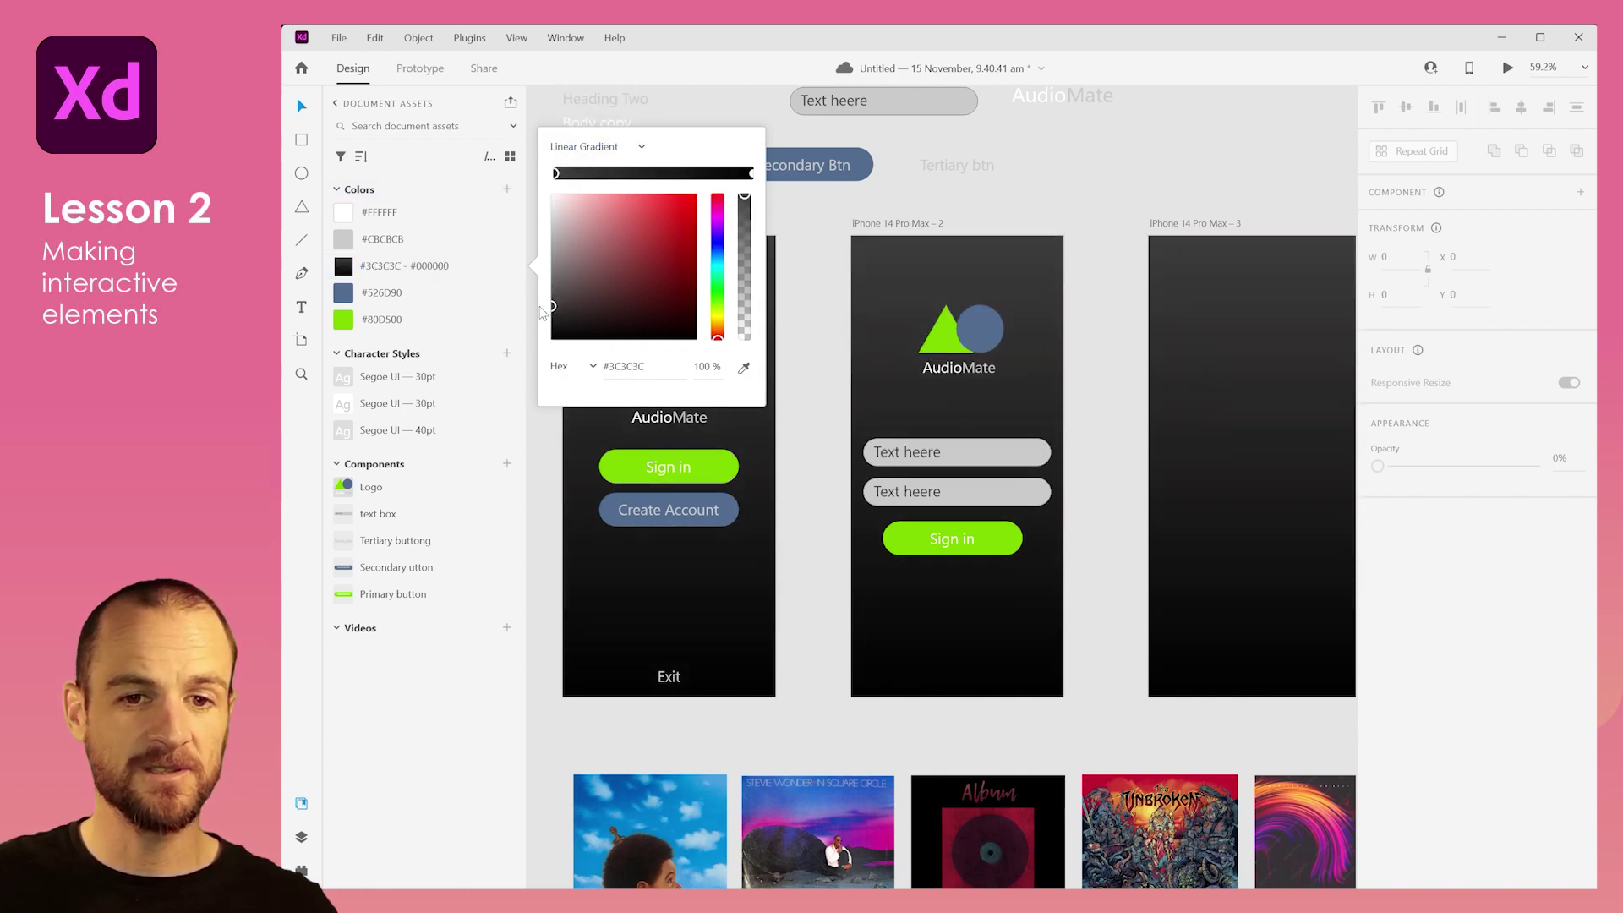
{"action": "left_click", "coordinate": [789, 297]}
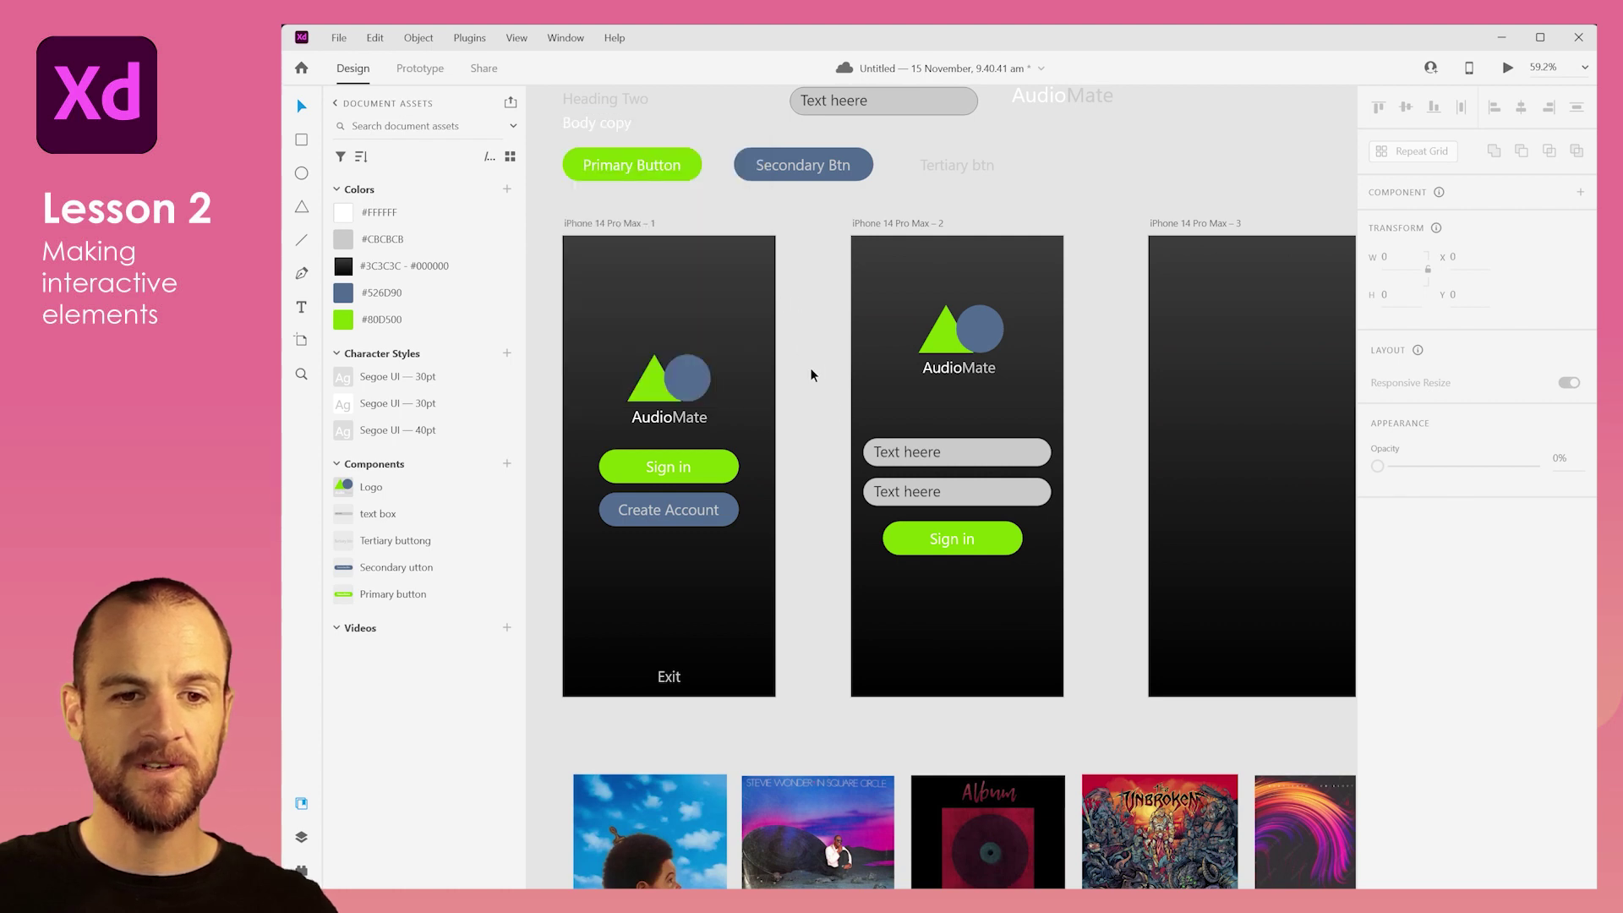
Step: Draw a square of about 101 × 101 in the upper-left corner of the iPhone 14 Pro Max – 3 artboard
{"action": "left_click_drag", "start_coordinate": [929, 427], "coordinate": [822, 406]}
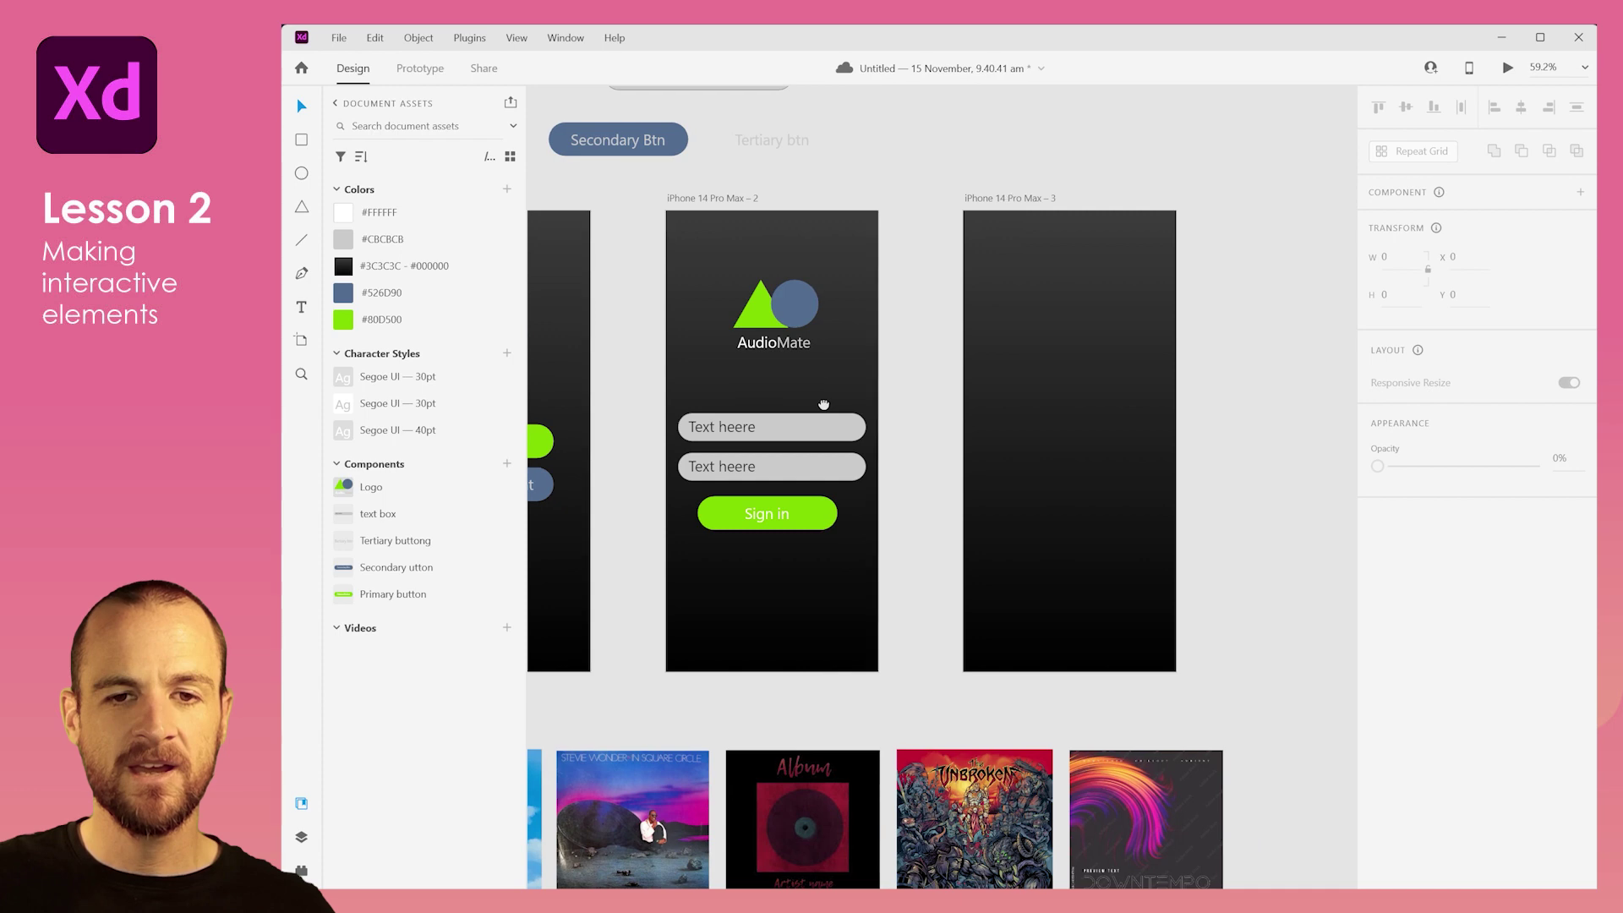
{"action": "left_click_drag", "start_coordinate": [960, 374], "coordinate": [876, 470]}
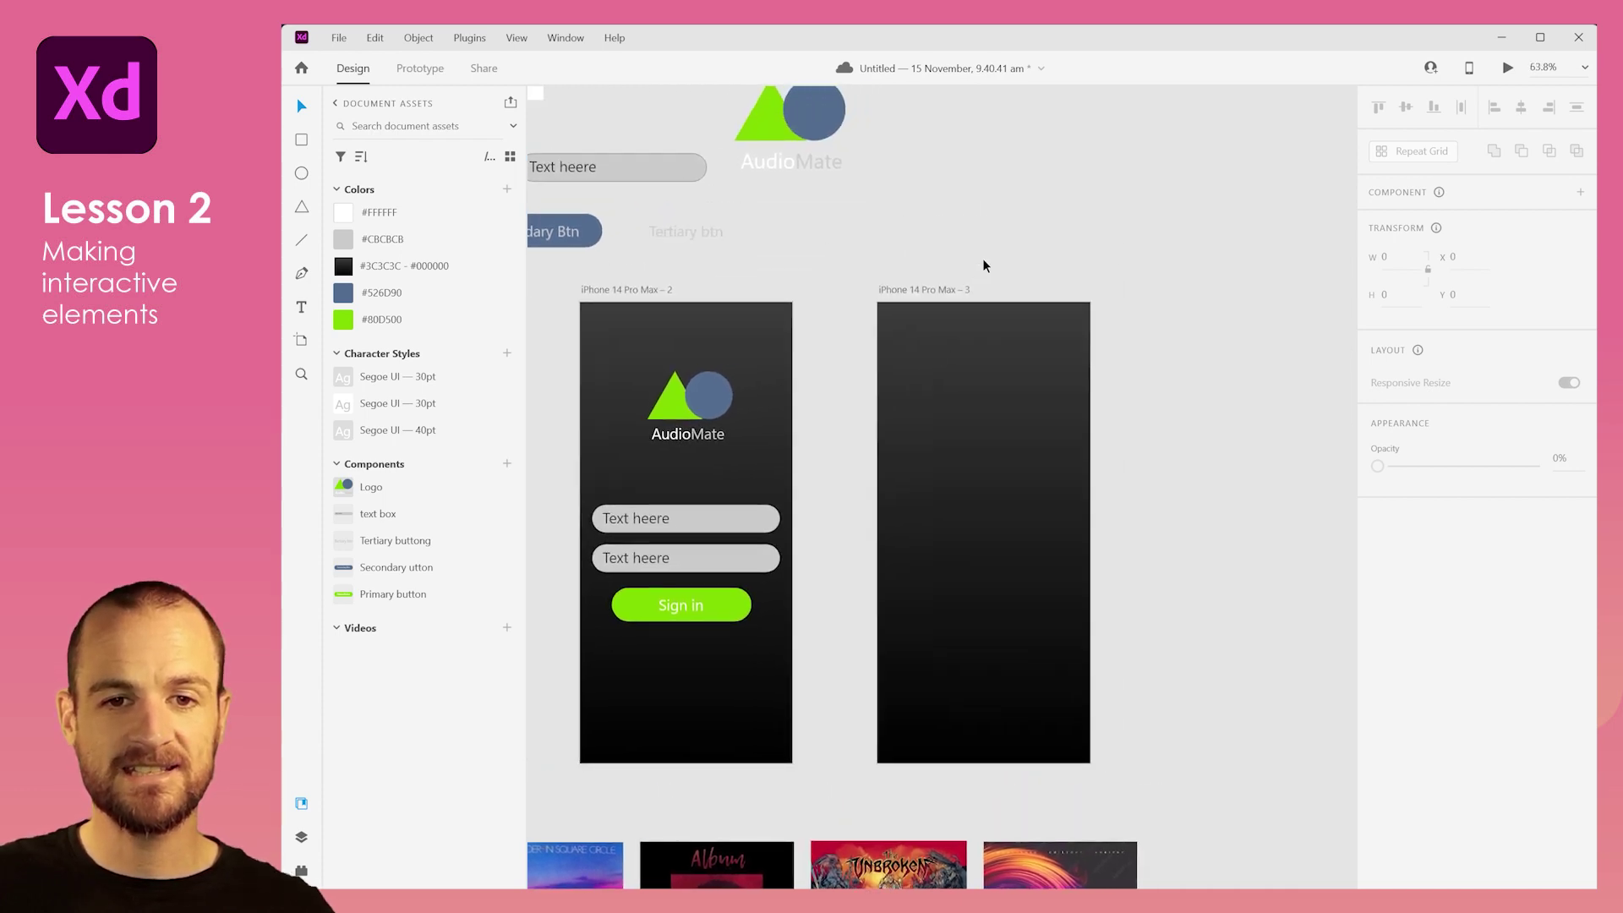
{"action": "scroll", "coordinate": [982, 259], "scroll_direction": "up", "scroll_amount": 5}
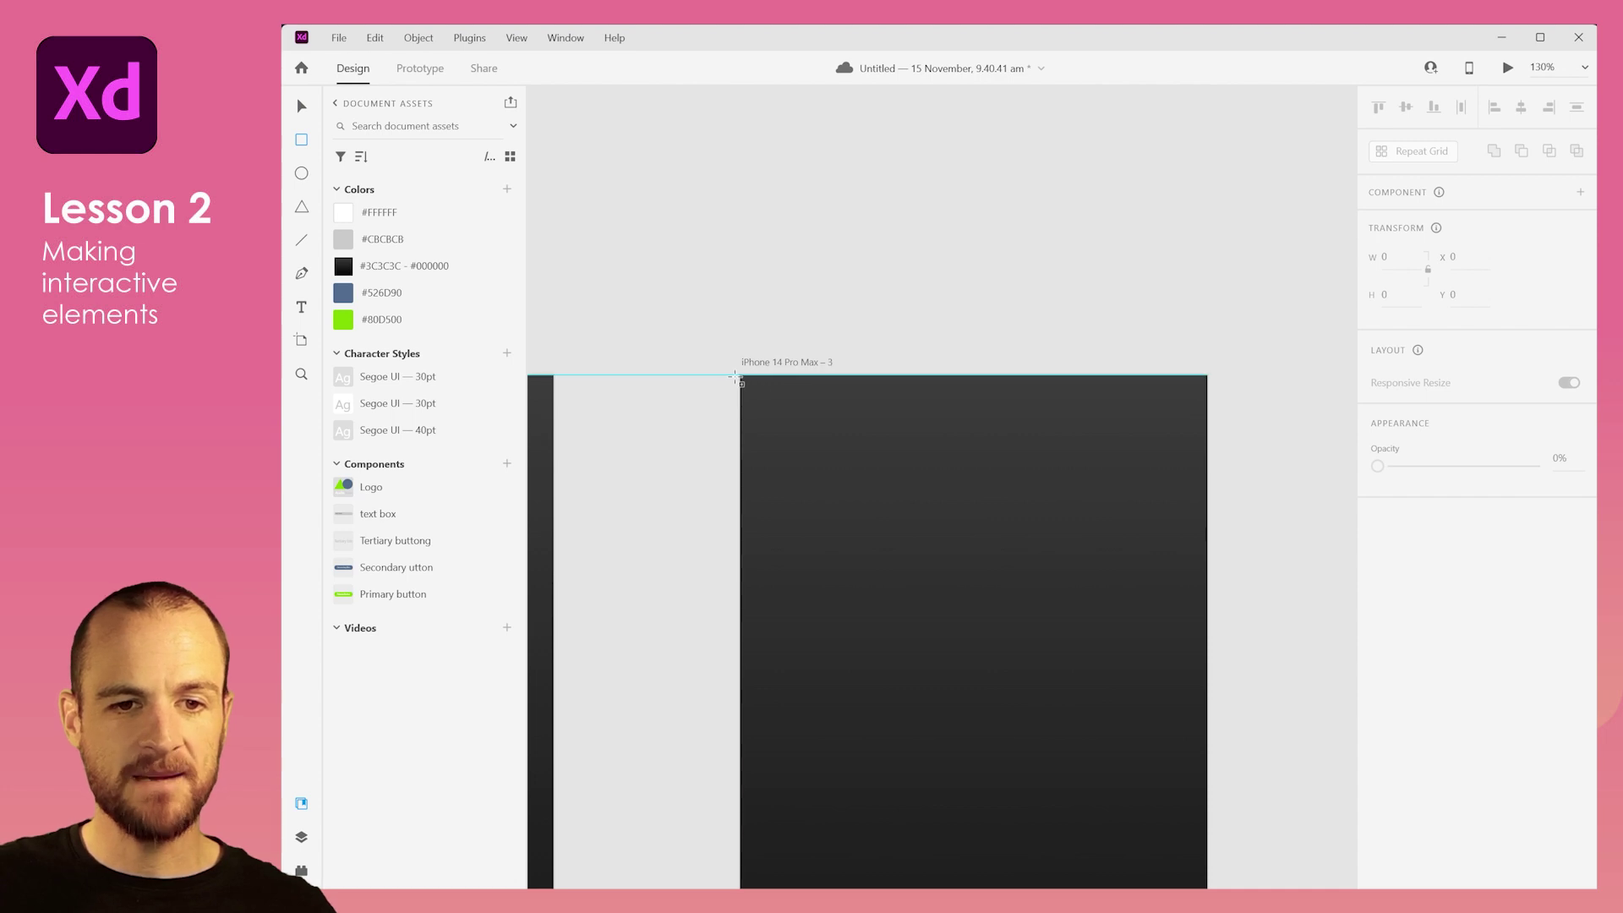
{"action": "mouse_move", "coordinate": [741, 376]}
{"action": "left_mouse_down"}
{"action": "mouse_move", "coordinate": [878, 505]}
{"action": "mouse_move", "coordinate": [850, 486]}
{"action": "left_mouse_up"}
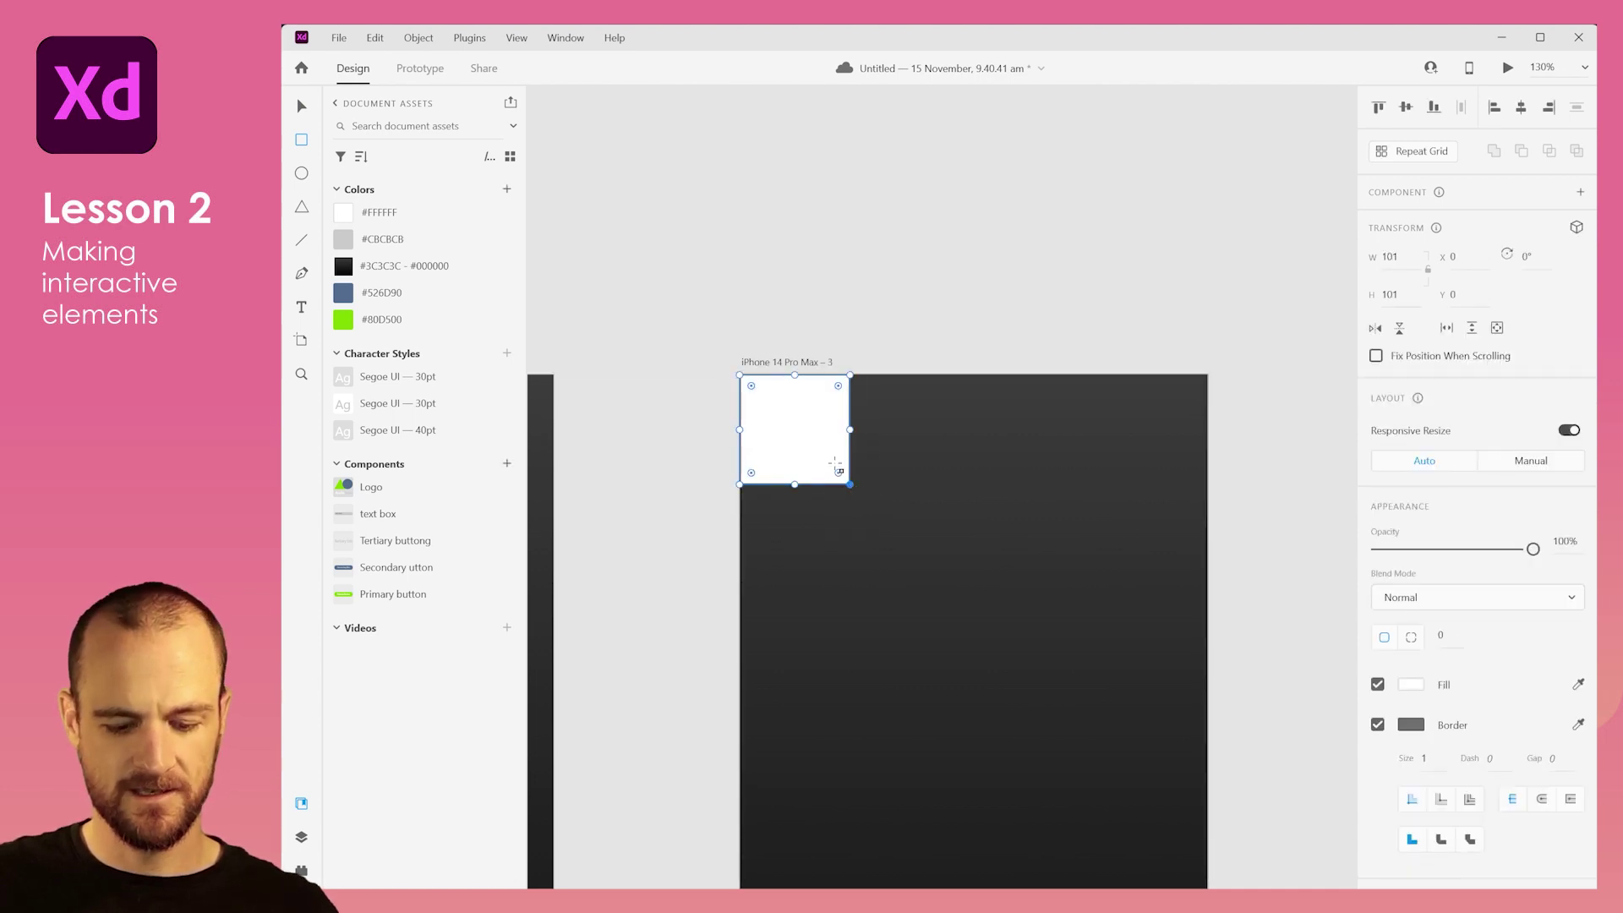
{"action": "key", "text": "v"}
{"action": "left_click", "coordinate": [850, 277]}
Step: Duplicate the square to form a row of four touching squares along the third artboard's upper edge
{"action": "left_click_drag", "start_coordinate": [780, 439], "coordinate": [893, 438]}
{"action": "left_click", "coordinate": [781, 448], "text": "shift"}
{"action": "left_click_drag", "start_coordinate": [794, 454], "coordinate": [974, 446]}
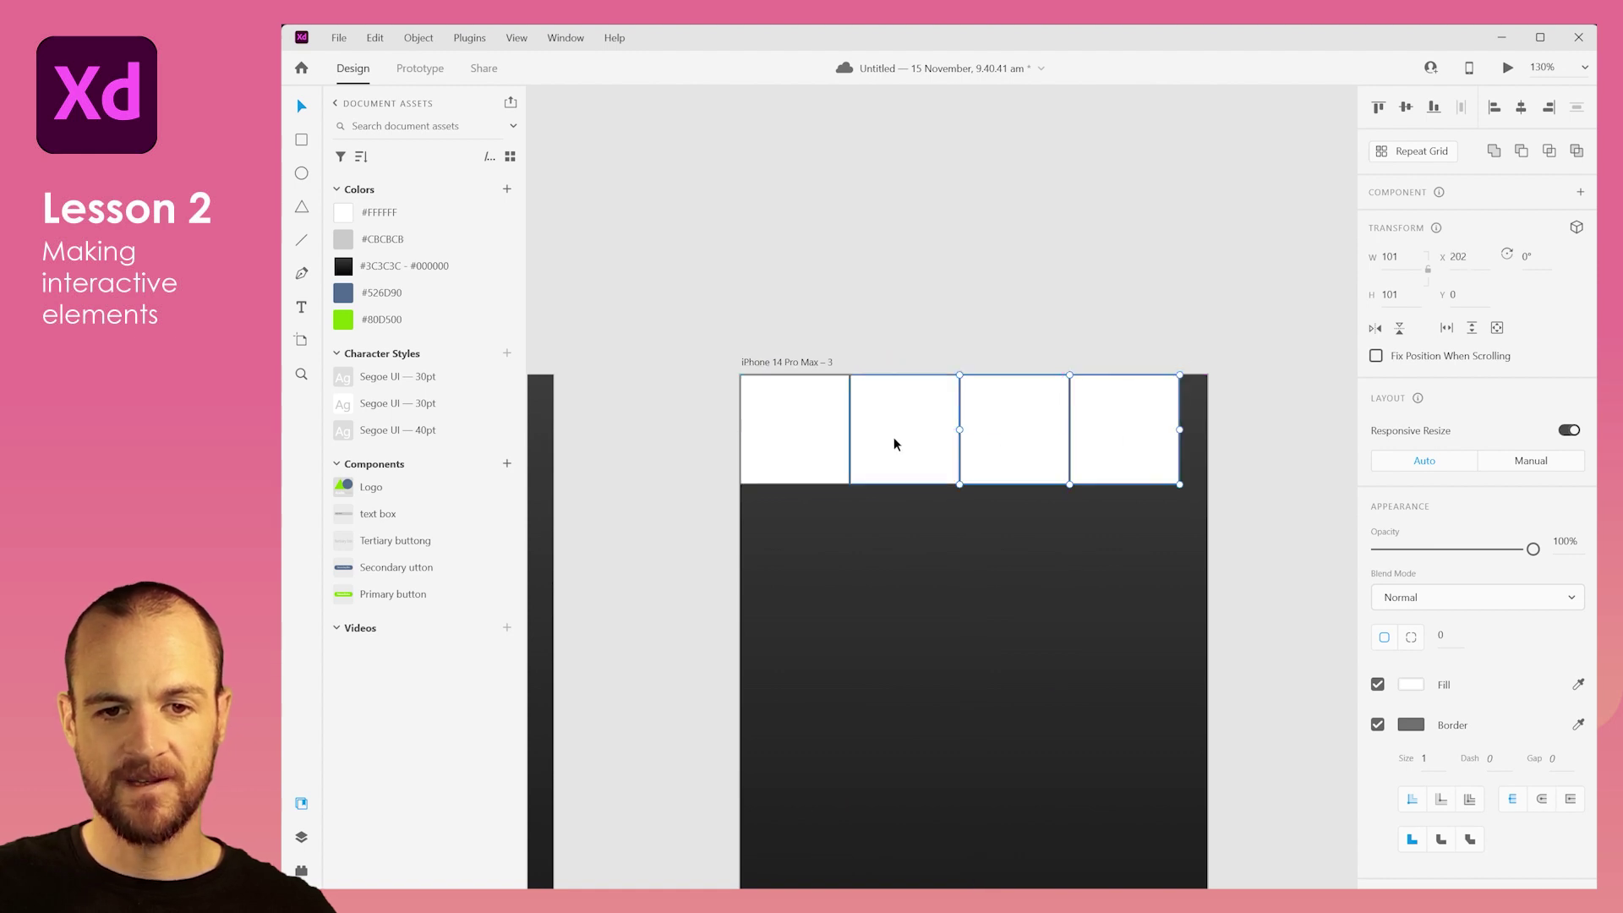
Step: Extend the row of four squares together so that it spans the full width of the artboard
{"action": "left_click", "coordinate": [895, 437], "text": "shift"}
{"action": "left_click", "coordinate": [818, 438], "text": "shift"}
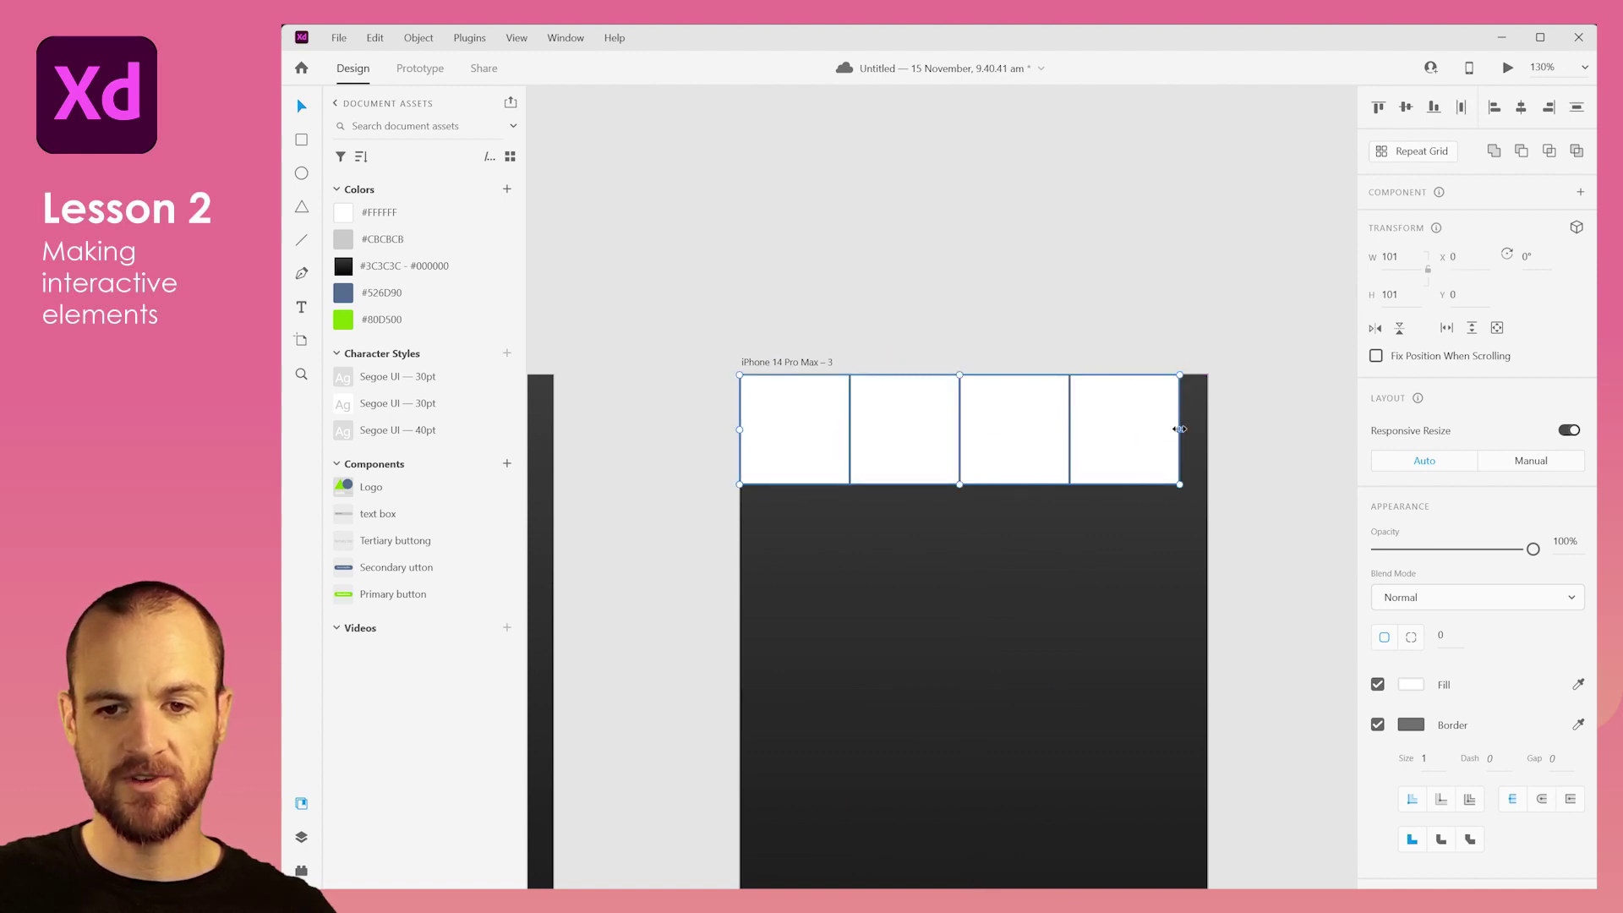
{"action": "left_click_drag", "start_coordinate": [1179, 429], "coordinate": [1207, 430]}
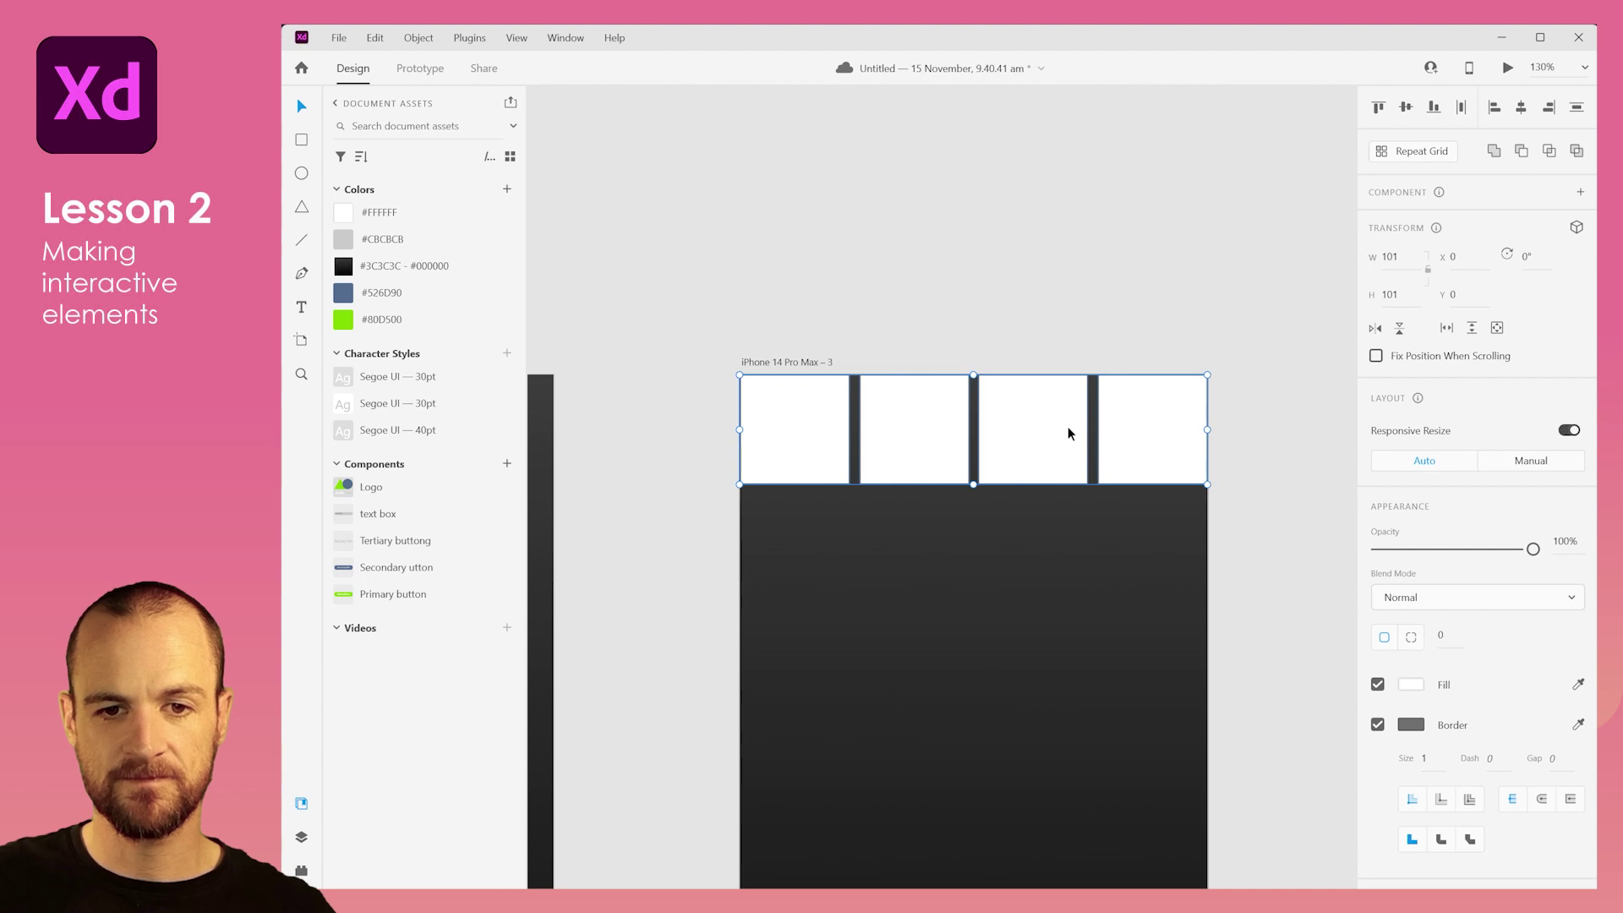
{"action": "left_click", "coordinate": [966, 322]}
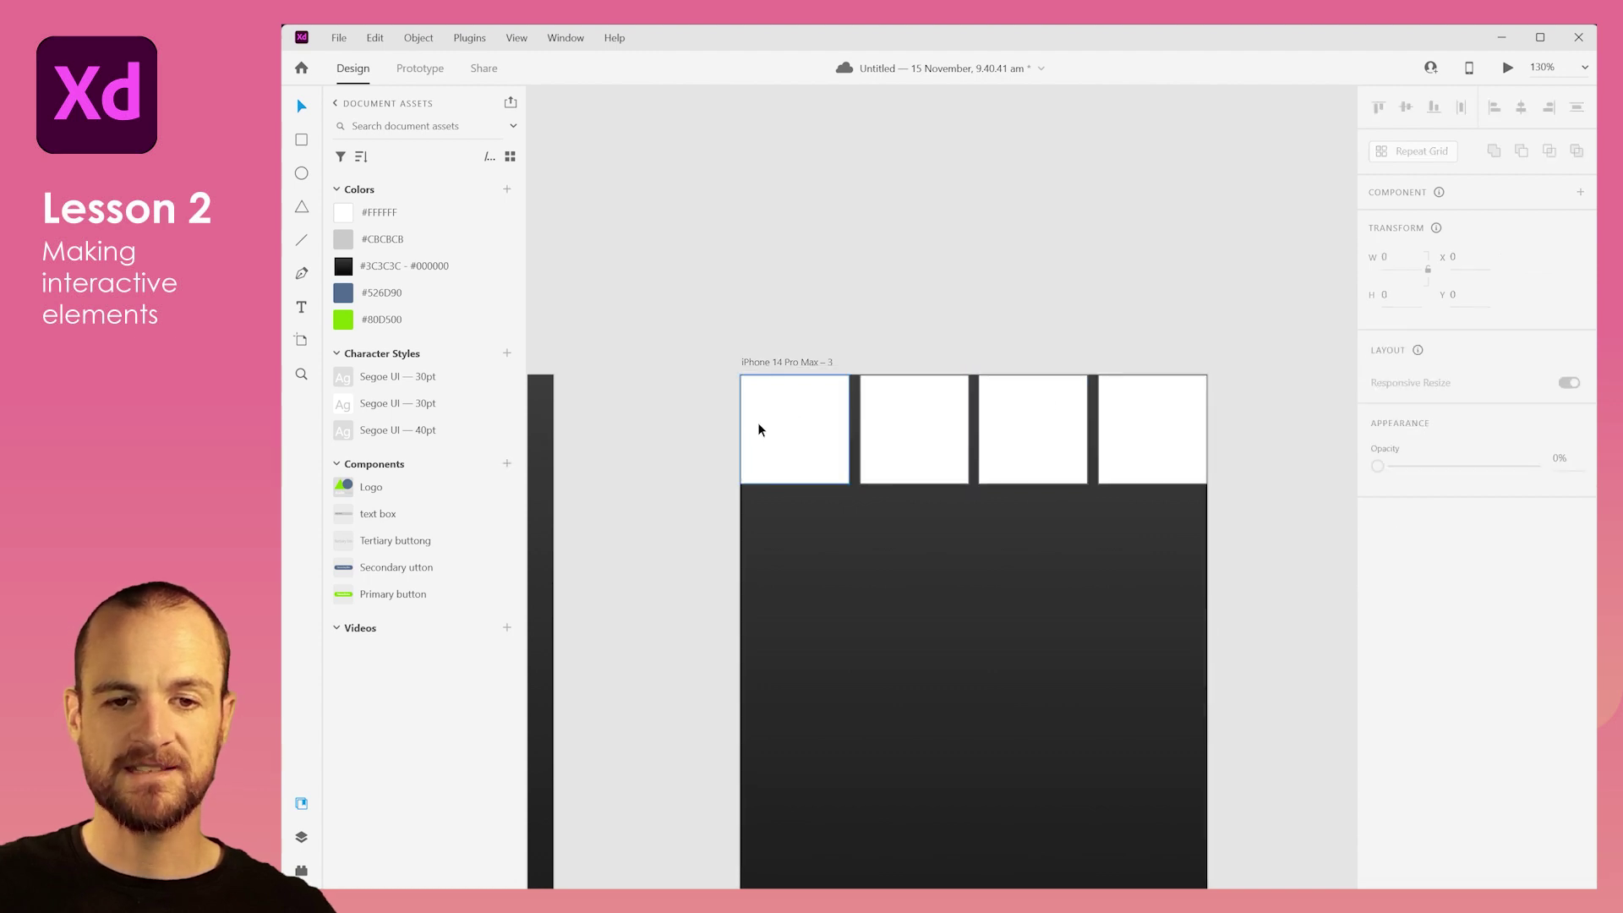
Step: Remove the border from all four squares and fill them with the #3C3C3C – #000000 document gradient
{"action": "left_click", "coordinate": [1158, 443]}
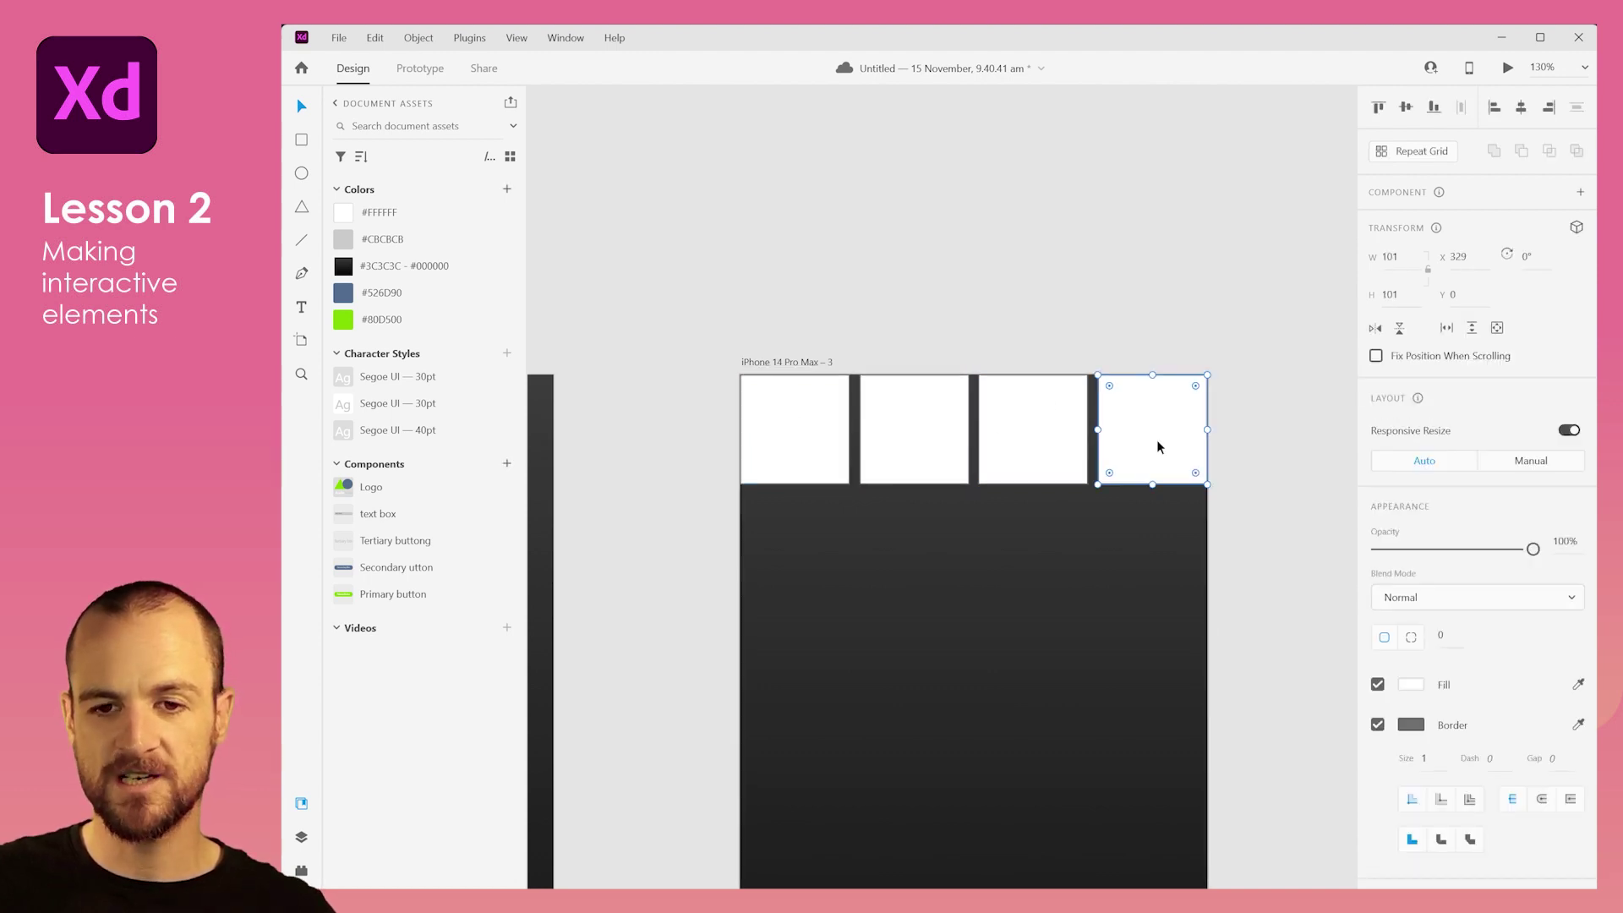
{"action": "left_click", "coordinate": [1033, 427], "text": "shift"}
{"action": "left_click", "coordinate": [928, 428], "text": "shift"}
{"action": "left_click", "coordinate": [820, 433], "text": "shift"}
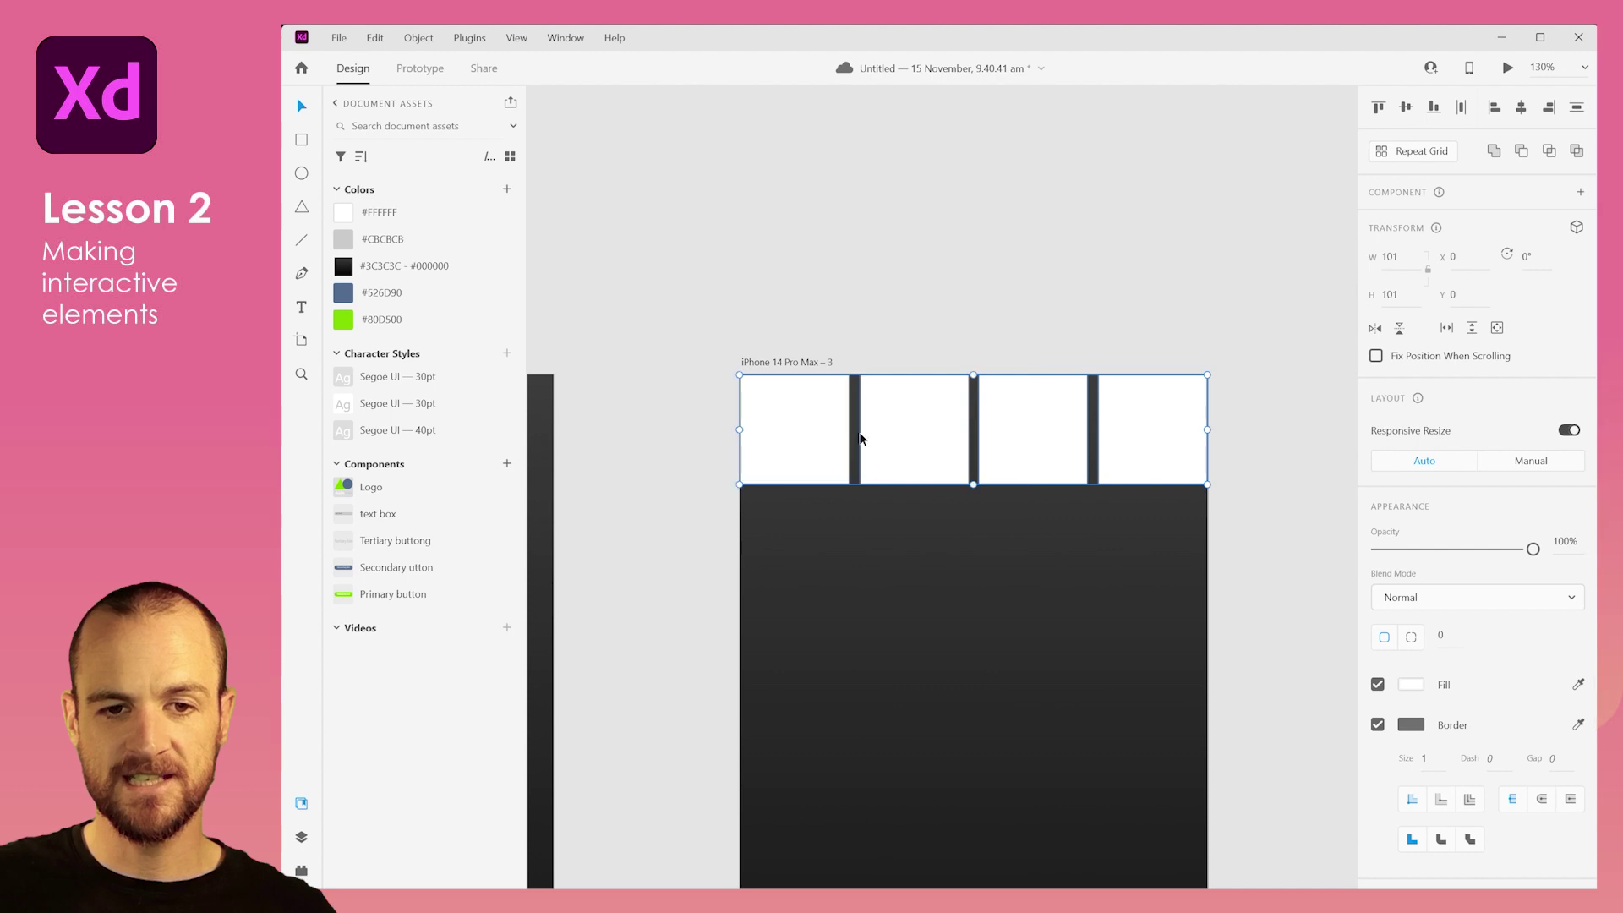
{"action": "left_click", "coordinate": [1377, 725]}
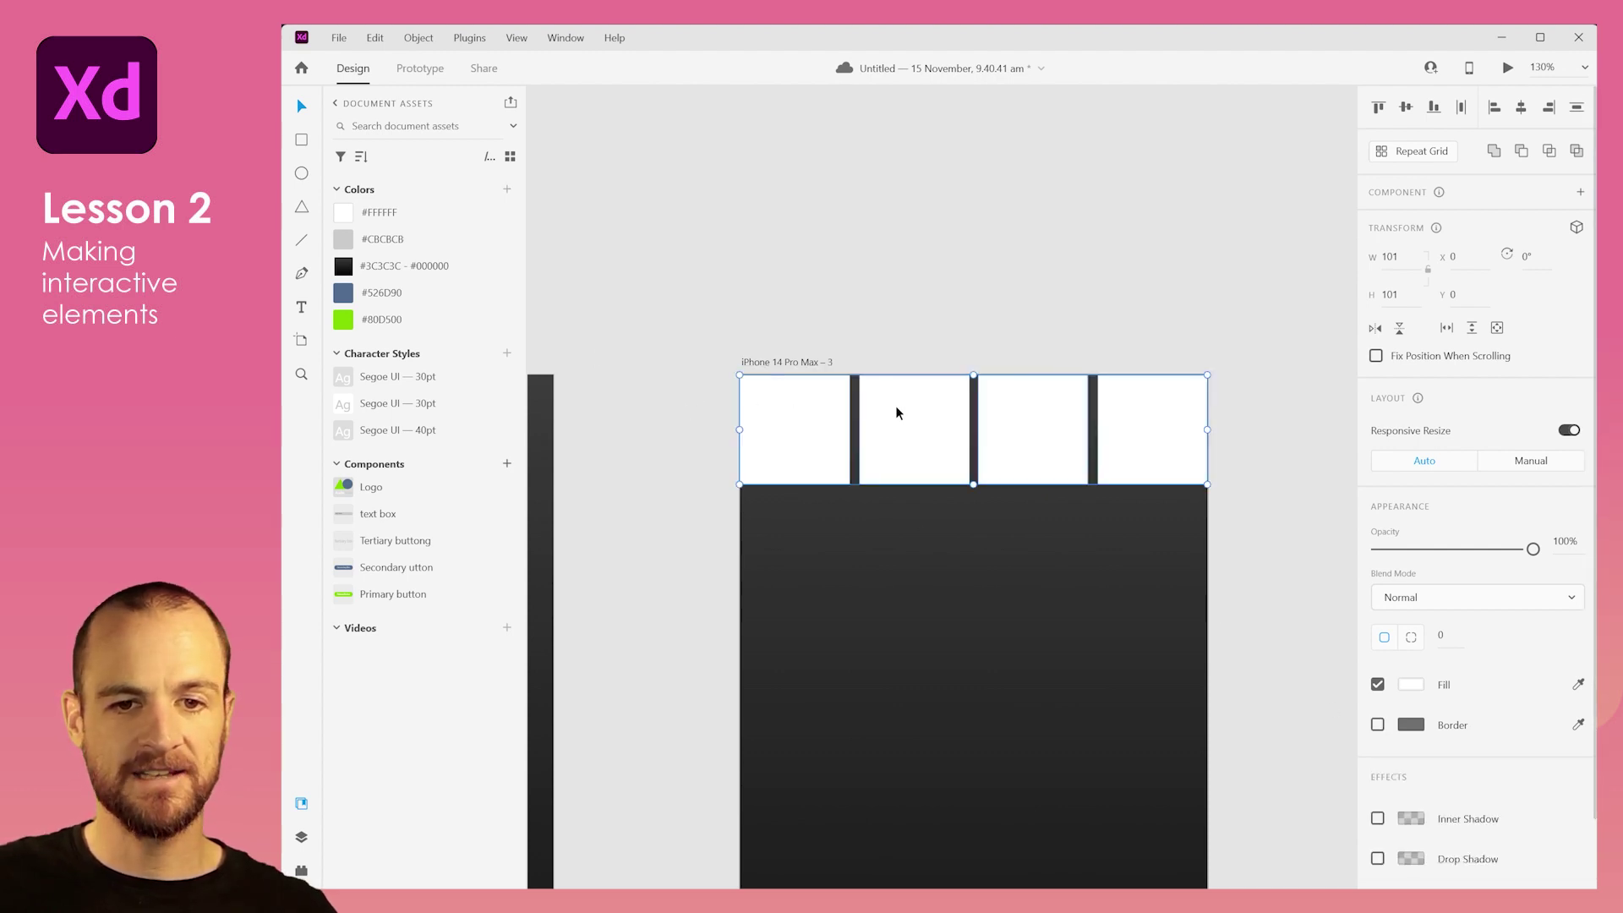
{"action": "left_click", "coordinate": [397, 266]}
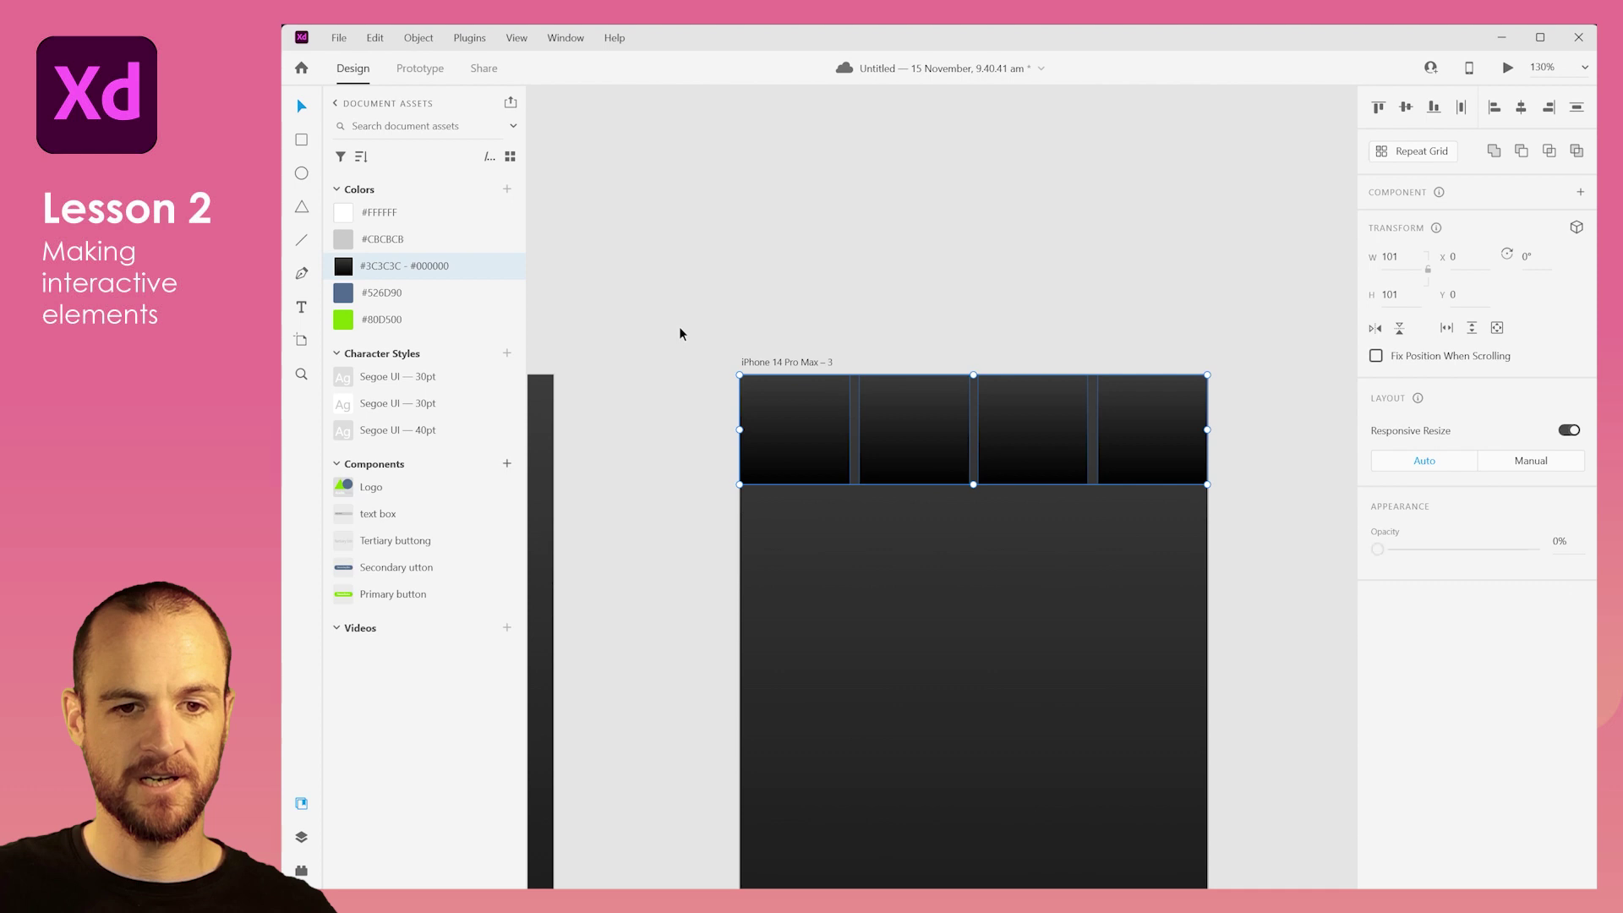
{"action": "left_click", "coordinate": [682, 490]}
Step: Move the header squares closer together with narrow, even gaps, placing the last one at about X 312
{"action": "scroll", "coordinate": [683, 491], "scroll_direction": "down", "scroll_amount": 3}
{"action": "left_click_drag", "start_coordinate": [925, 500], "coordinate": [1061, 392]}
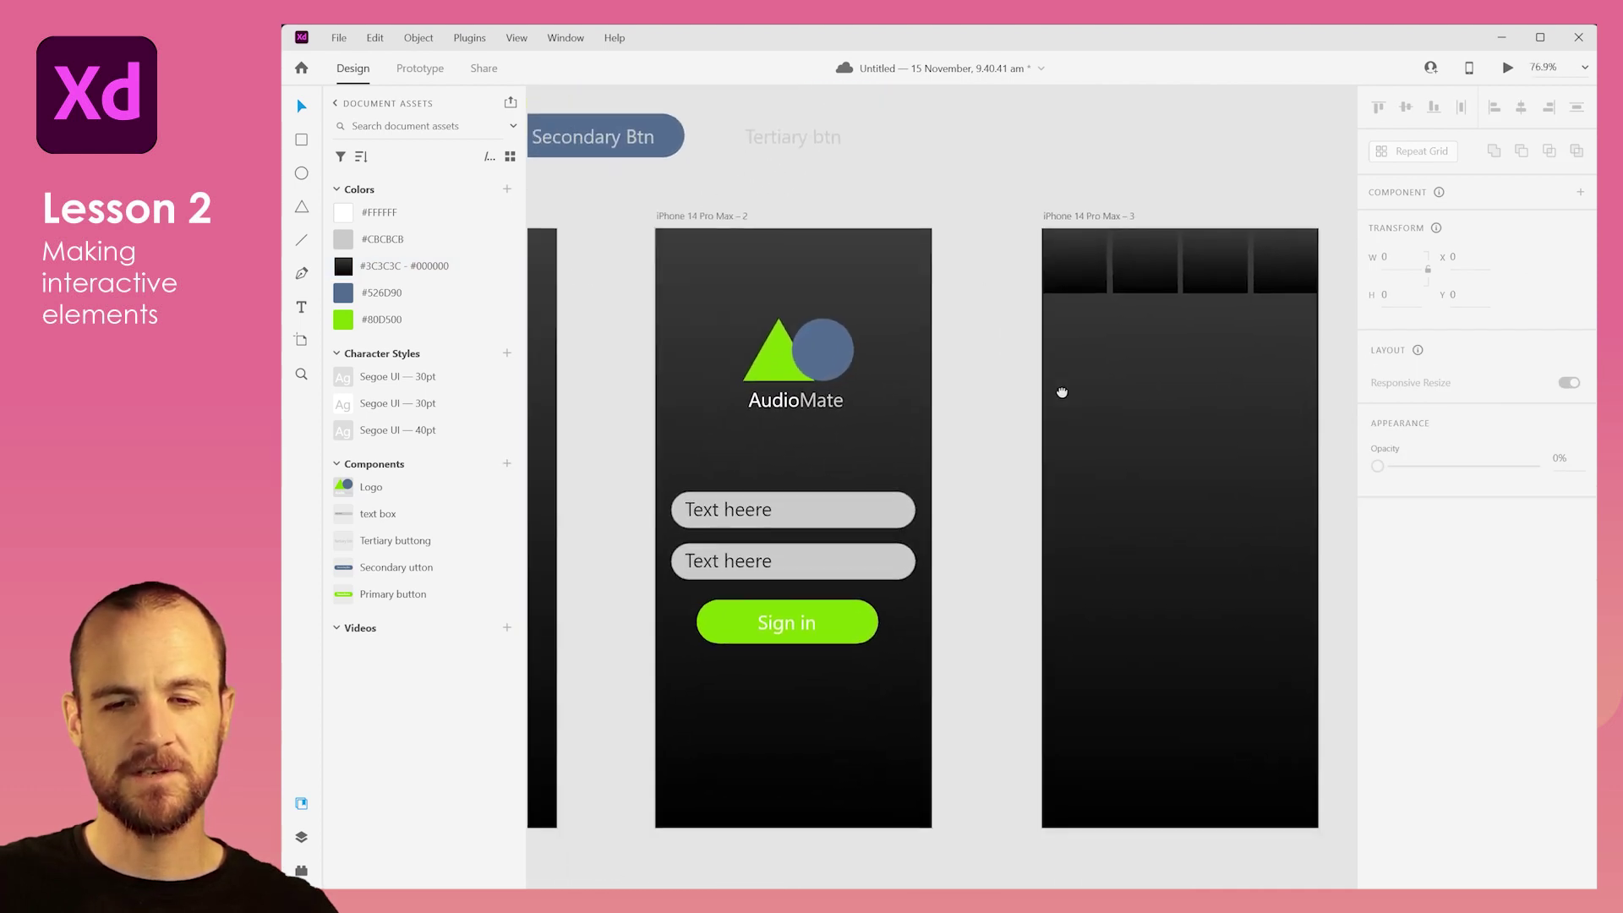
{"action": "left_click_drag", "start_coordinate": [1225, 325], "coordinate": [1108, 290]}
{"action": "scroll", "coordinate": [1108, 290], "scroll_direction": "up", "scroll_amount": 5}
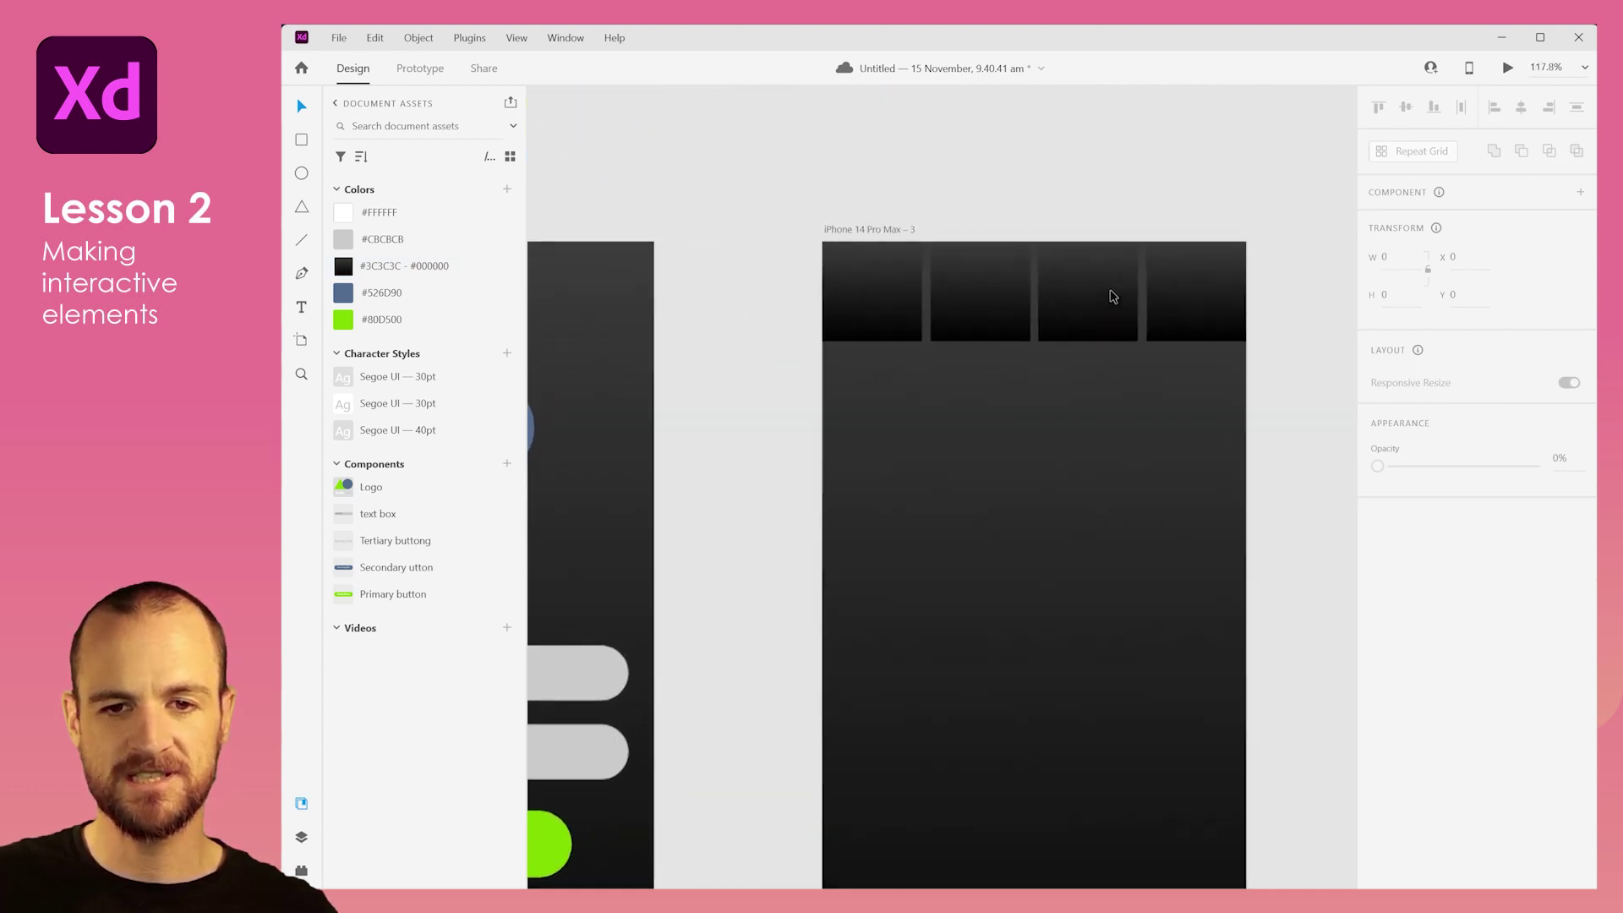
{"action": "left_click_drag", "start_coordinate": [895, 348], "coordinate": [1222, 336]}
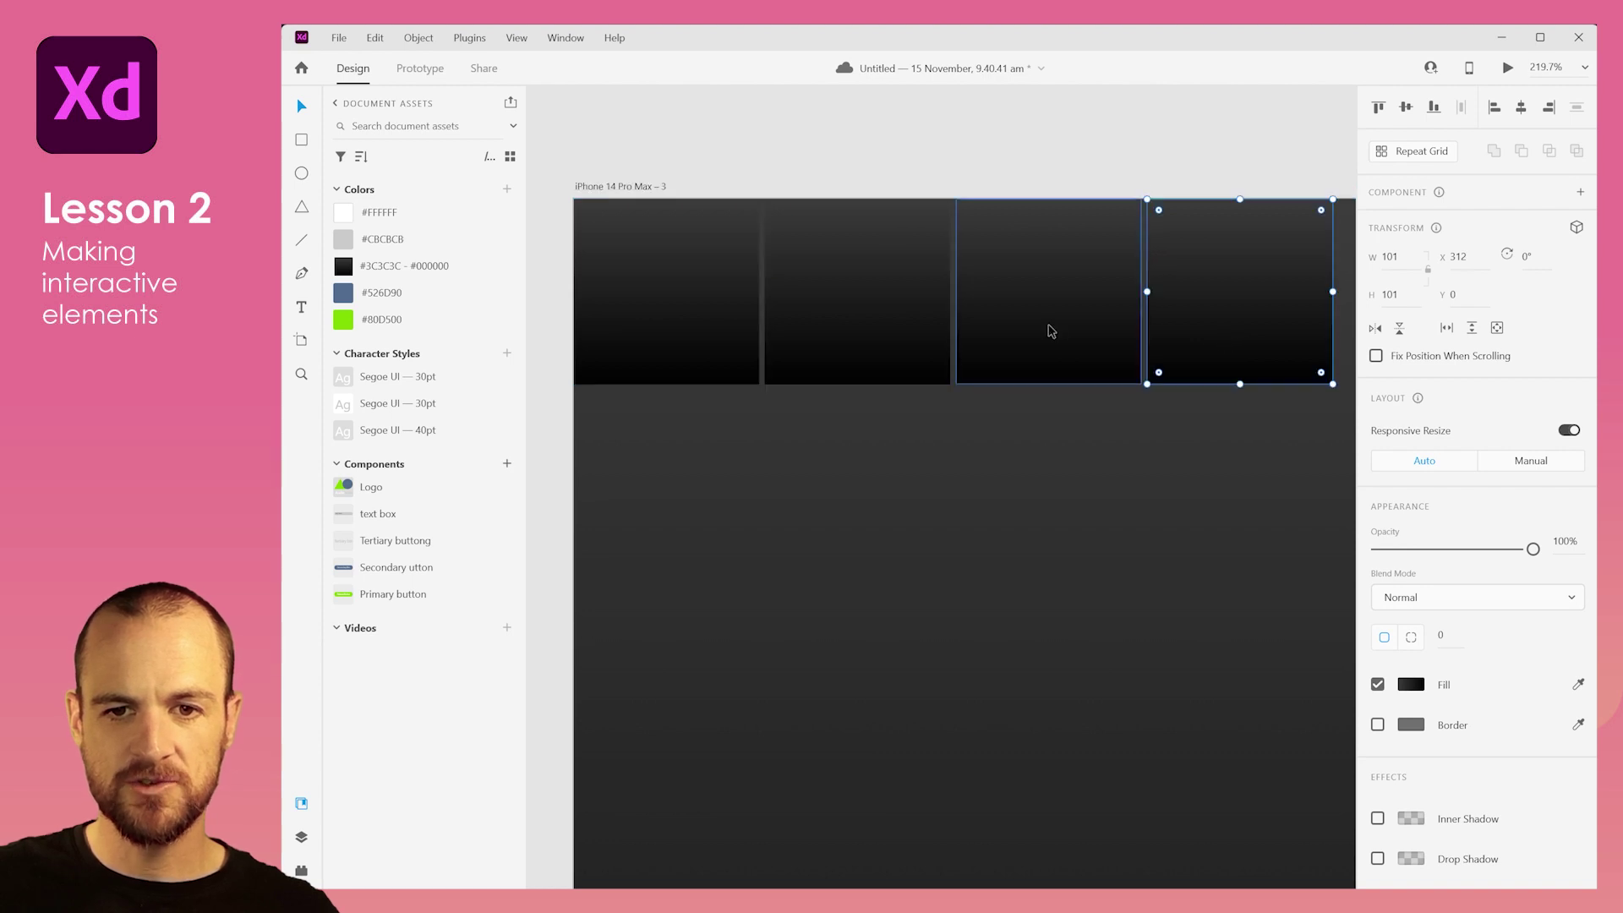
Step: Turn off Responsive Resize for the four header squares and stretch the row to the artboard's right edge
{"action": "left_click", "coordinate": [1048, 328], "text": "shift"}
{"action": "left_click", "coordinate": [905, 318], "text": "shift"}
{"action": "left_click", "coordinate": [716, 313], "text": "shift"}
{"action": "scroll", "coordinate": [1040, 374], "scroll_direction": "right", "scroll_amount": 2}
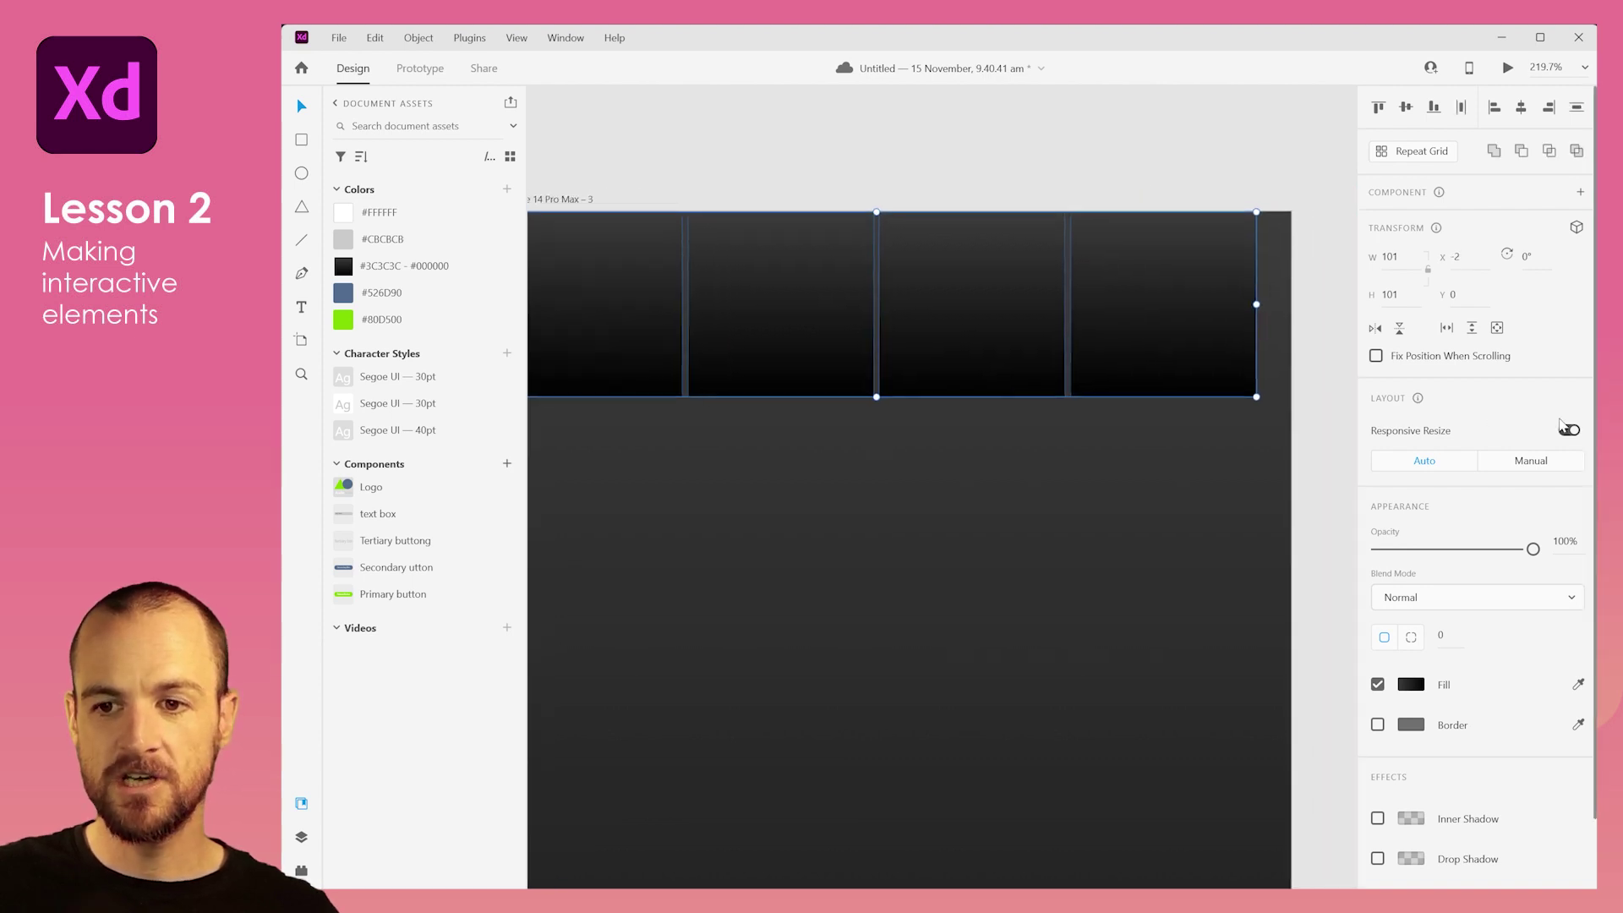
{"action": "left_click", "coordinate": [1568, 431]}
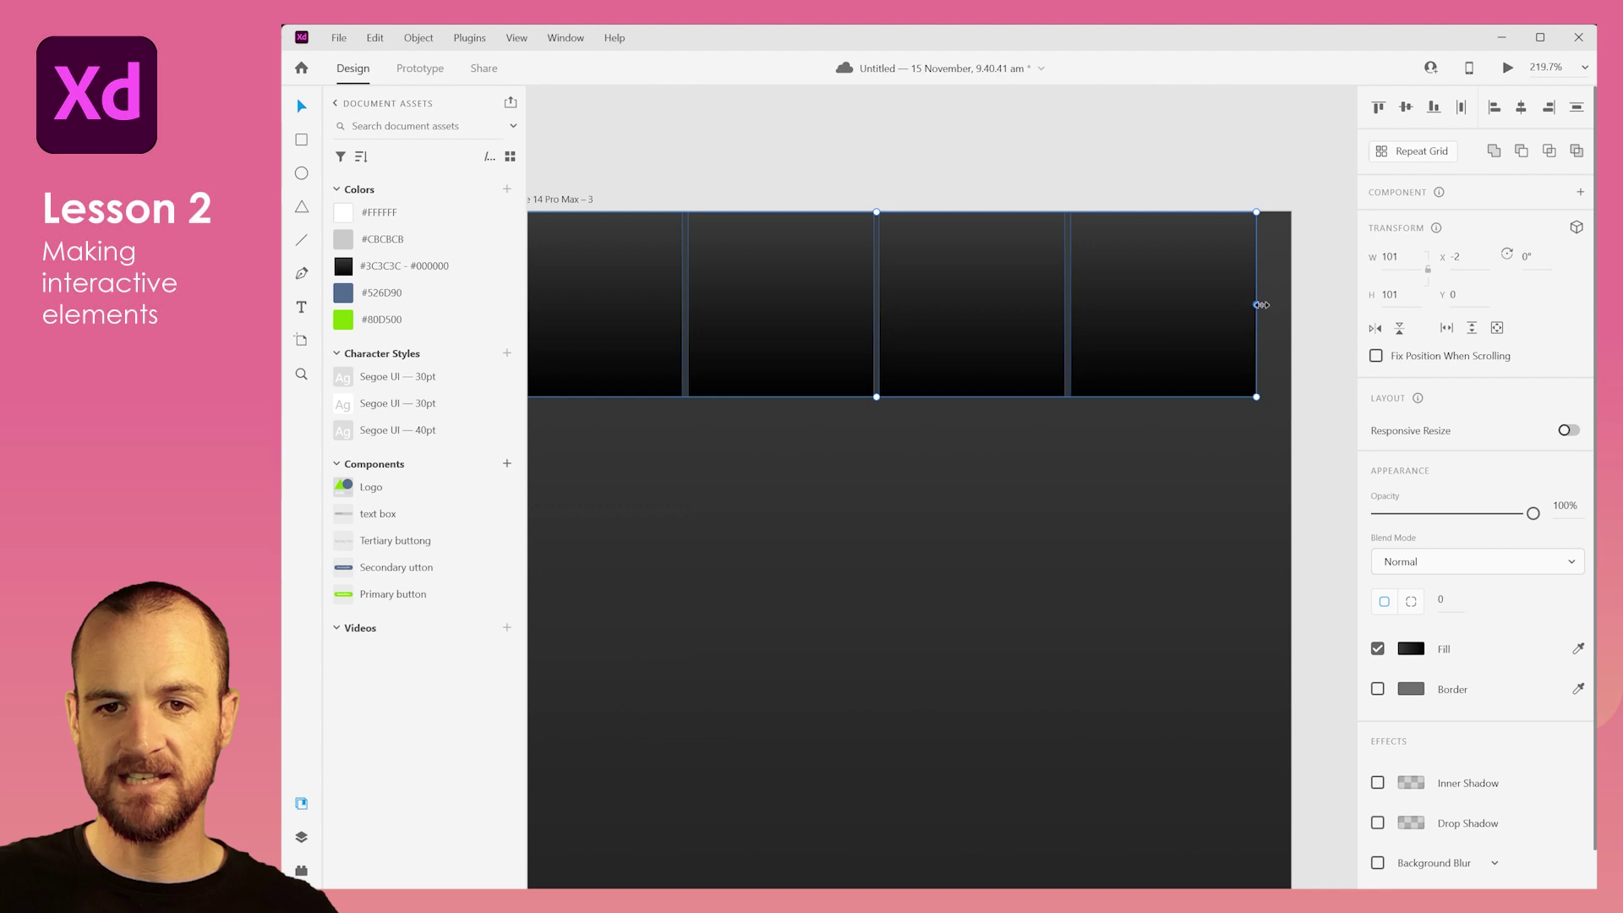
{"action": "left_click_drag", "start_coordinate": [1259, 304], "coordinate": [1297, 301]}
{"action": "left_click", "coordinate": [1327, 298]}
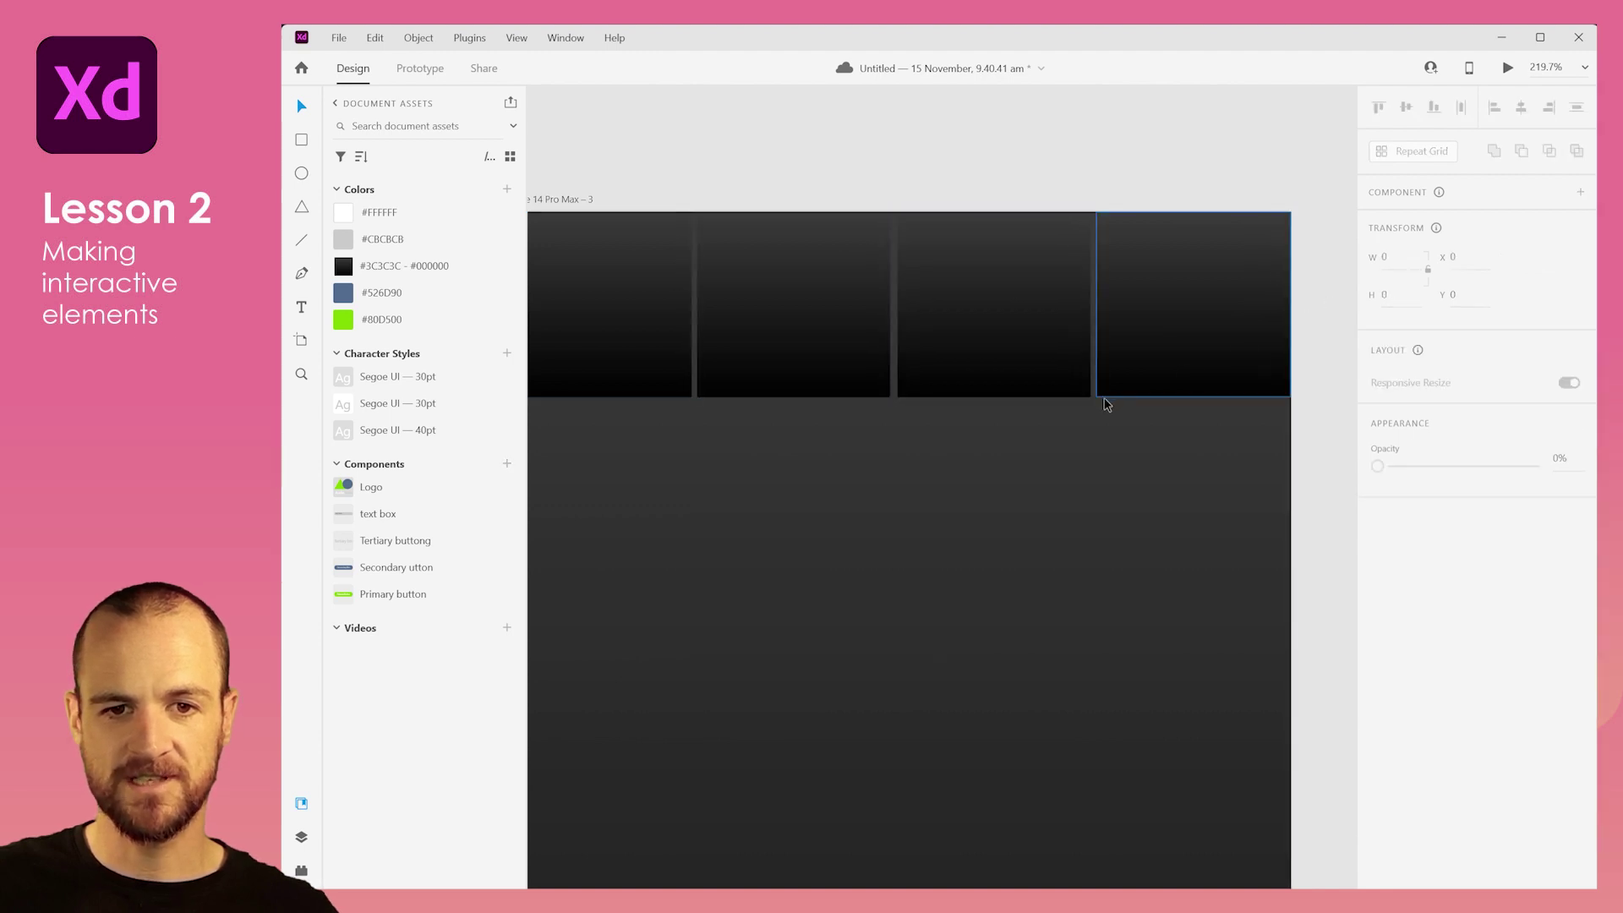
Step: Copy one header square into the lower part of the third artboard and rotate the copy to -180°
{"action": "scroll", "coordinate": [1102, 395], "scroll_direction": "down", "scroll_amount": 1}
{"action": "scroll", "coordinate": [913, 486], "scroll_direction": "down", "scroll_amount": 2}
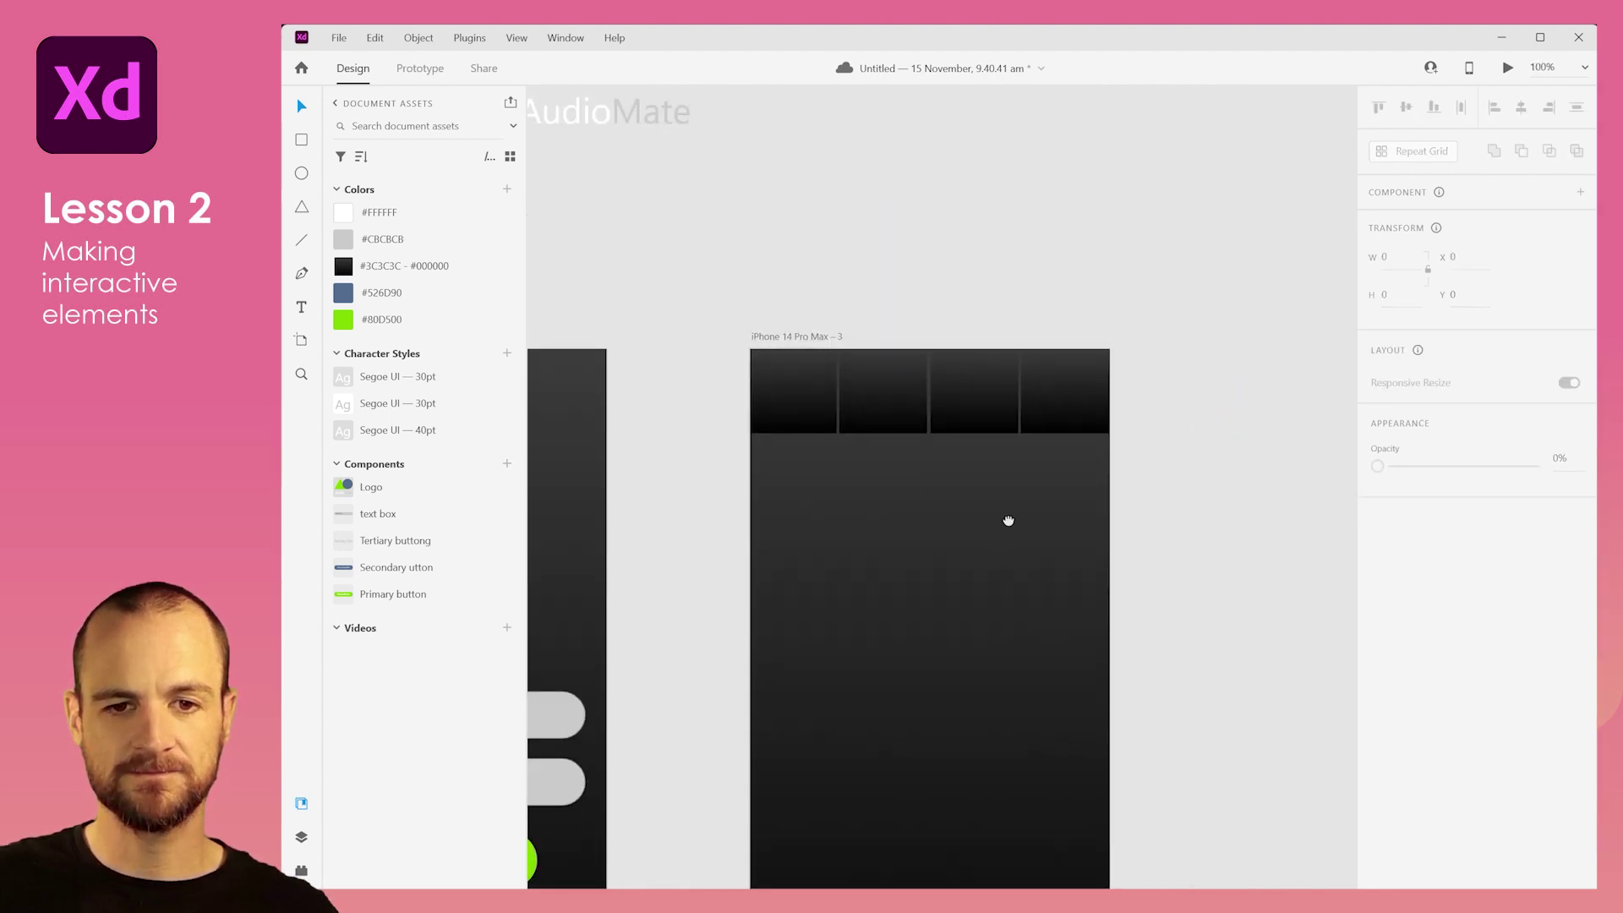
{"action": "left_click_drag", "start_coordinate": [1008, 521], "coordinate": [1092, 187]}
{"action": "scroll", "coordinate": [1057, 312], "scroll_direction": "down", "scroll_amount": 1}
{"action": "left_click_drag", "start_coordinate": [1045, 312], "coordinate": [997, 372]}
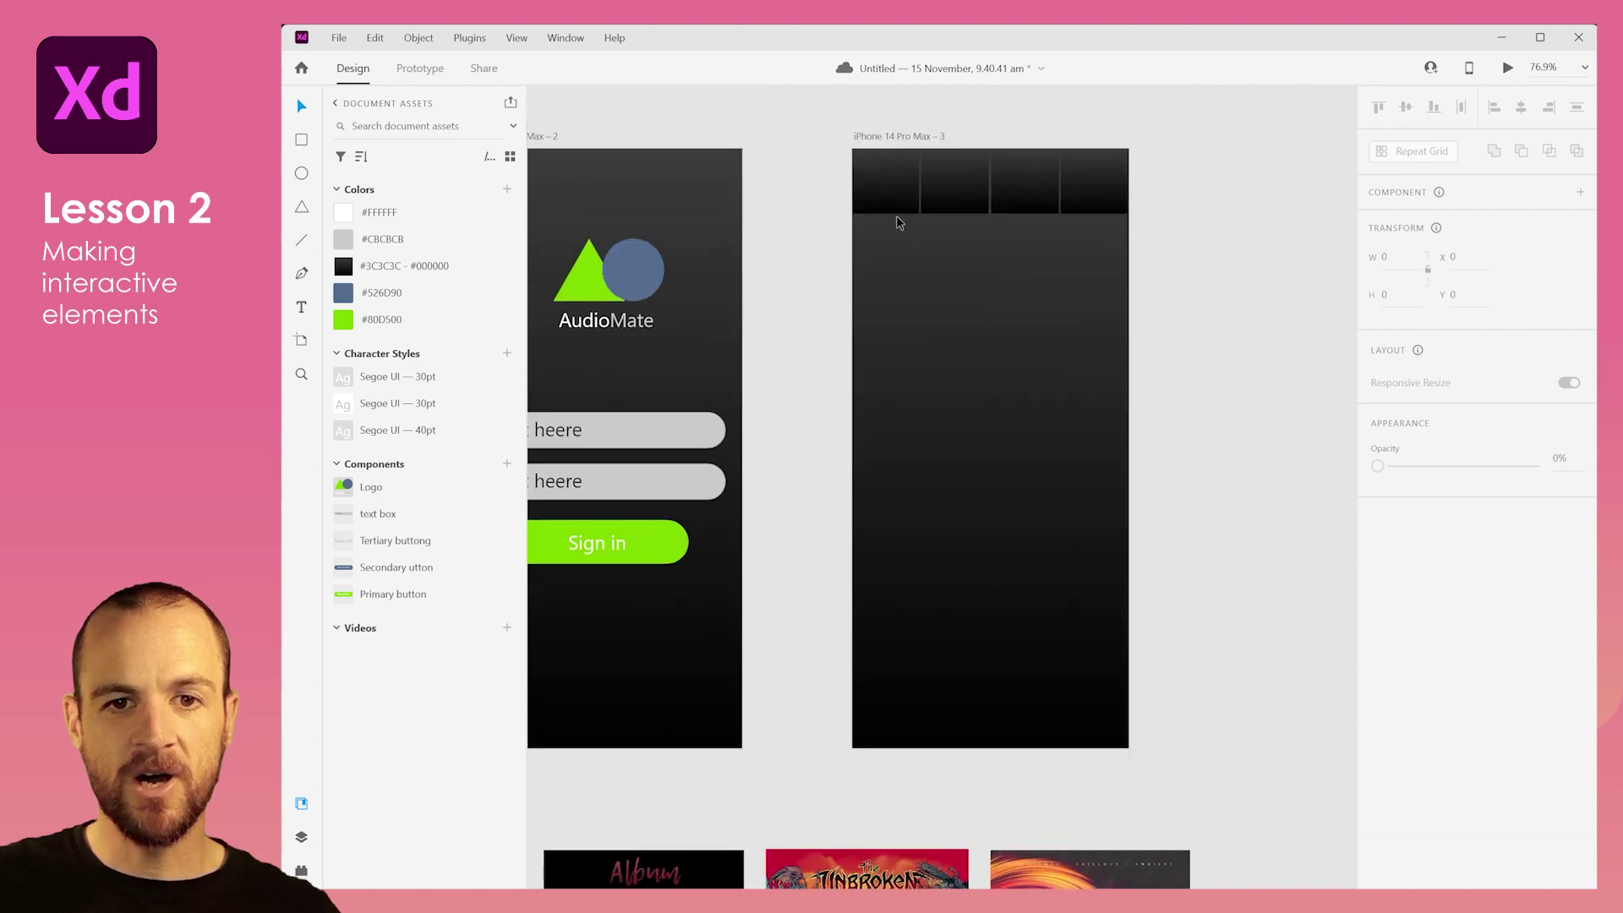
{"action": "left_click_drag", "start_coordinate": [898, 222], "coordinate": [992, 591]}
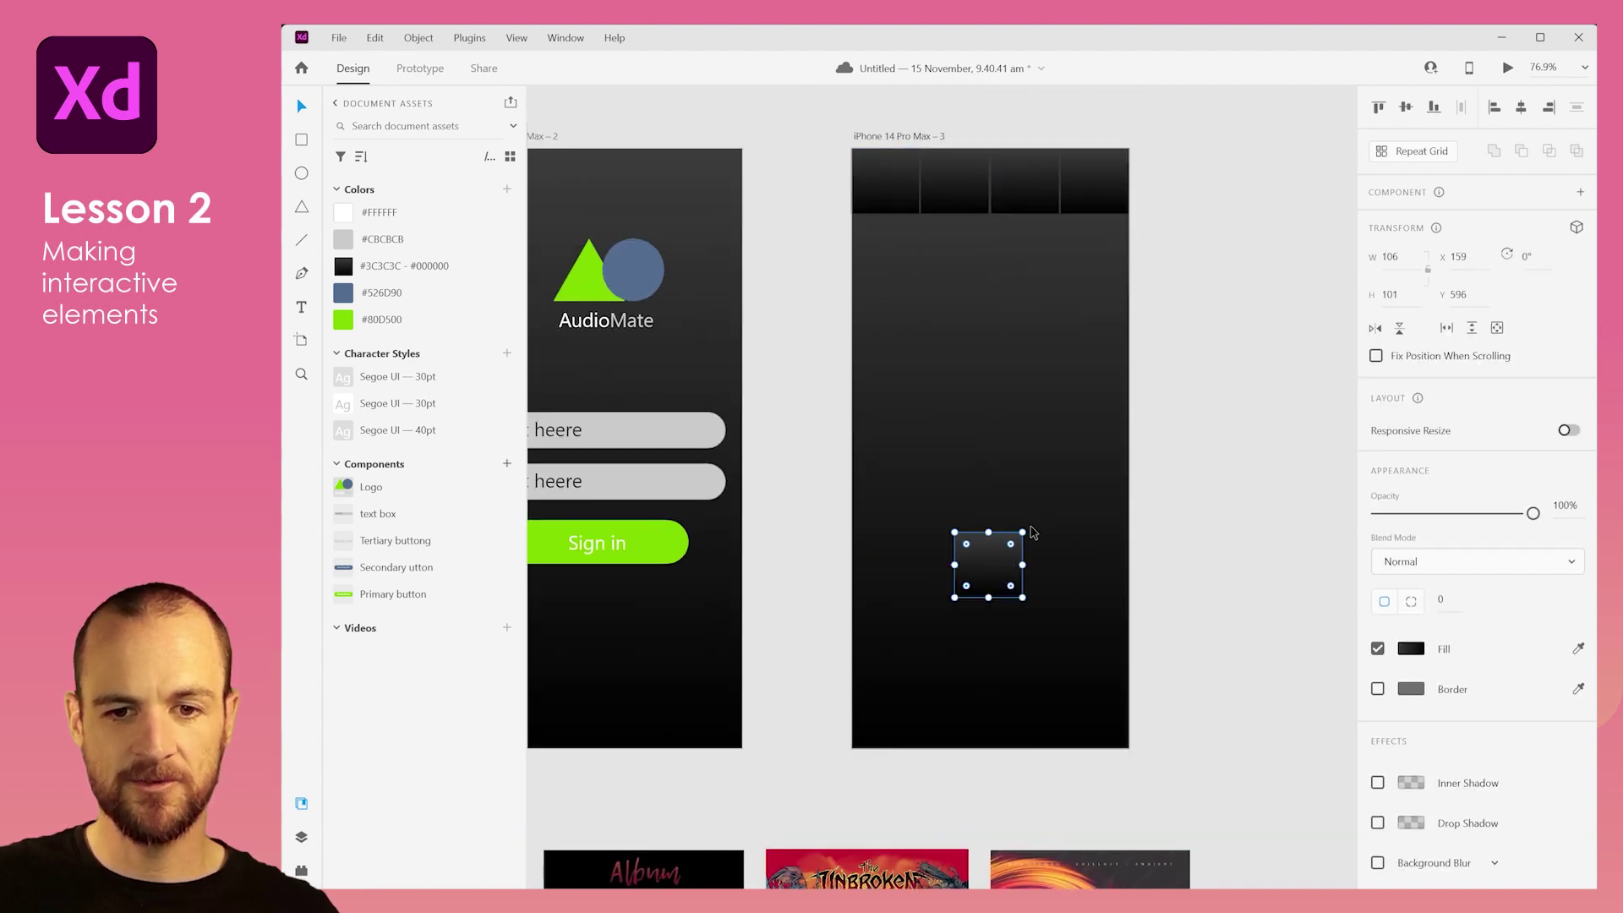
{"action": "left_click_drag", "start_coordinate": [1026, 528], "coordinate": [938, 605]}
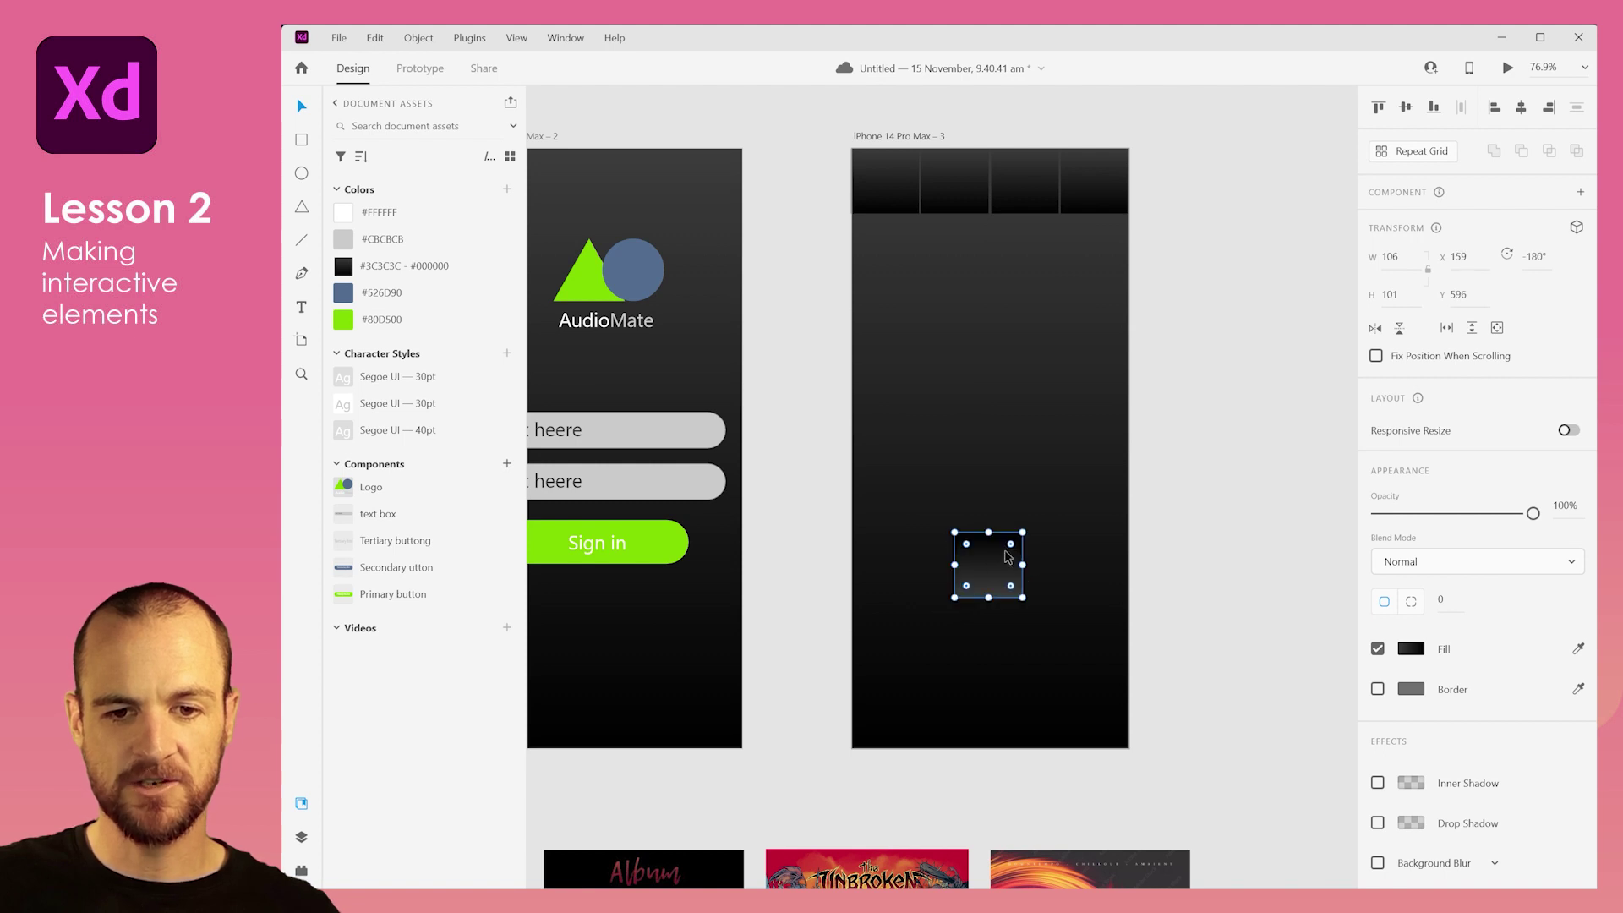
Step: Stretch the copied square into a slightly taller, 430-wide footer bar on the artboard's bottom edge and rotate it back by 180°
{"action": "left_click_drag", "start_coordinate": [1006, 555], "coordinate": [1130, 717]}
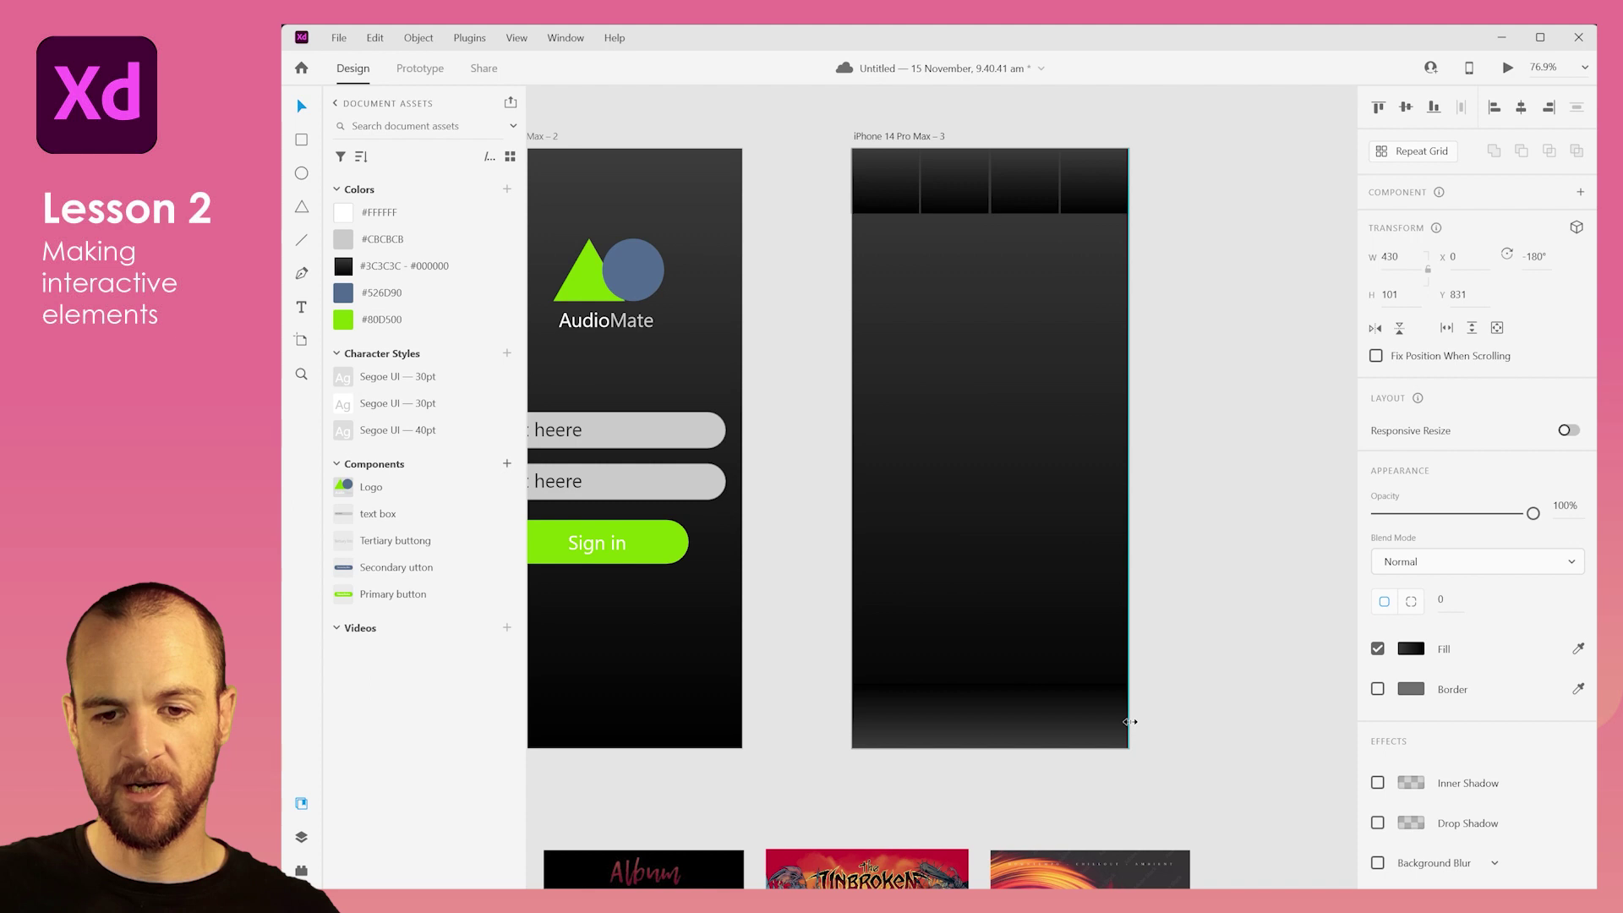
{"action": "left_click_drag", "start_coordinate": [993, 685], "coordinate": [991, 672]}
{"action": "left_click_drag", "start_coordinate": [1131, 666], "coordinate": [854, 764]}
{"action": "left_click", "coordinate": [1270, 561]}
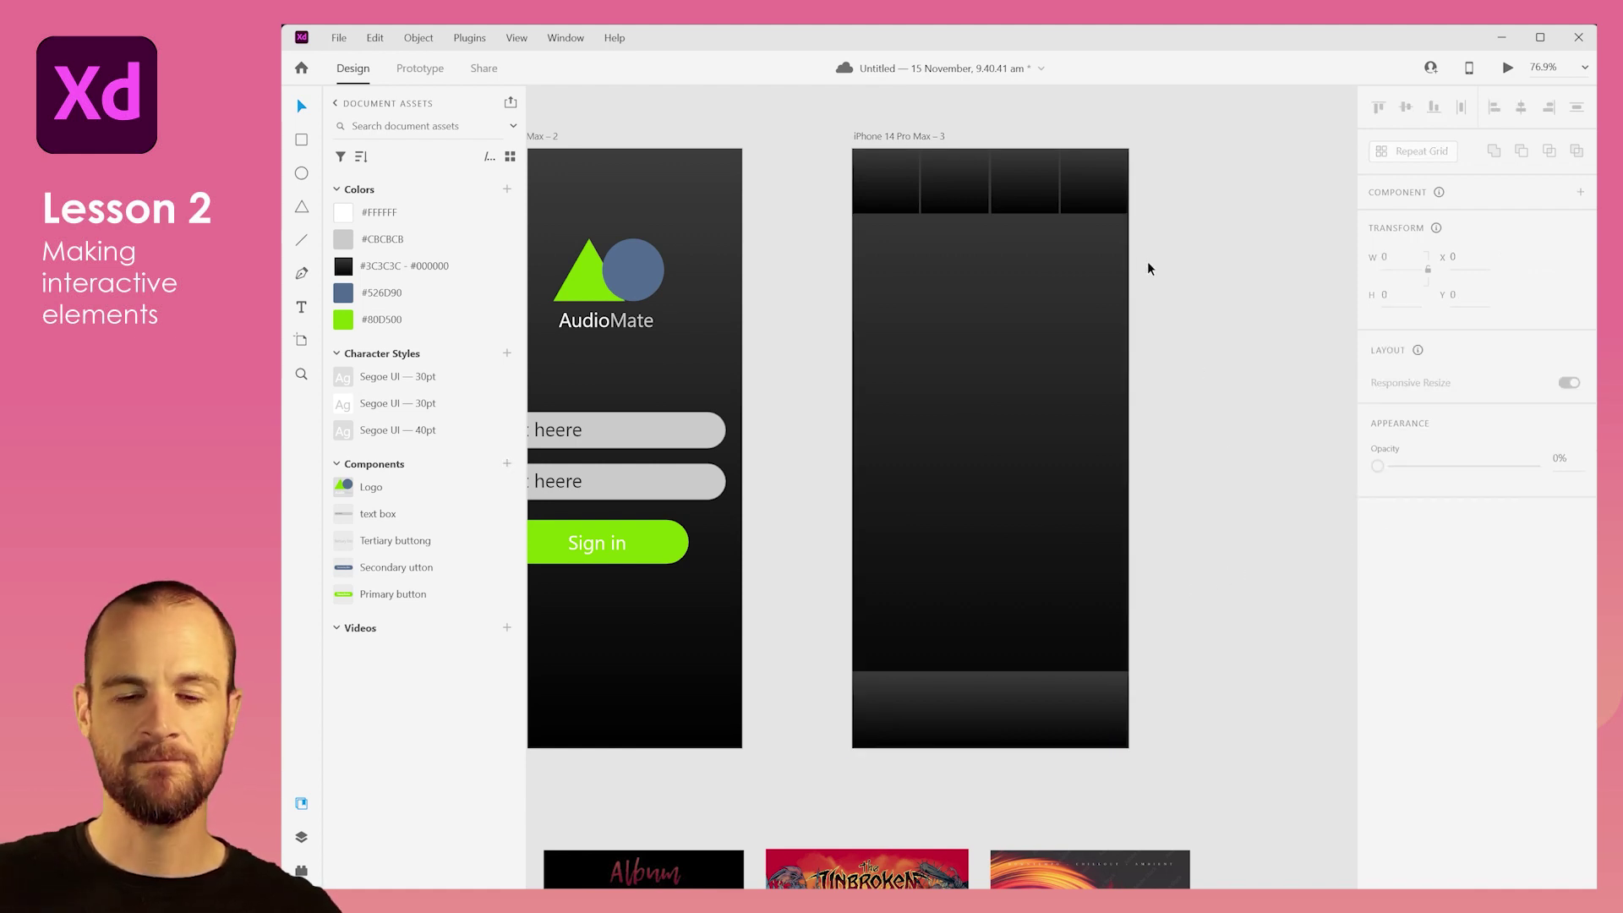
Step: Try rotating the four header squares together by 180°, and undo the rotation
{"action": "left_click", "coordinate": [1078, 205]}
{"action": "left_click", "coordinate": [1025, 191], "text": "shift"}
{"action": "left_click", "coordinate": [960, 194], "text": "shift"}
{"action": "left_click", "coordinate": [885, 188], "text": "shift"}
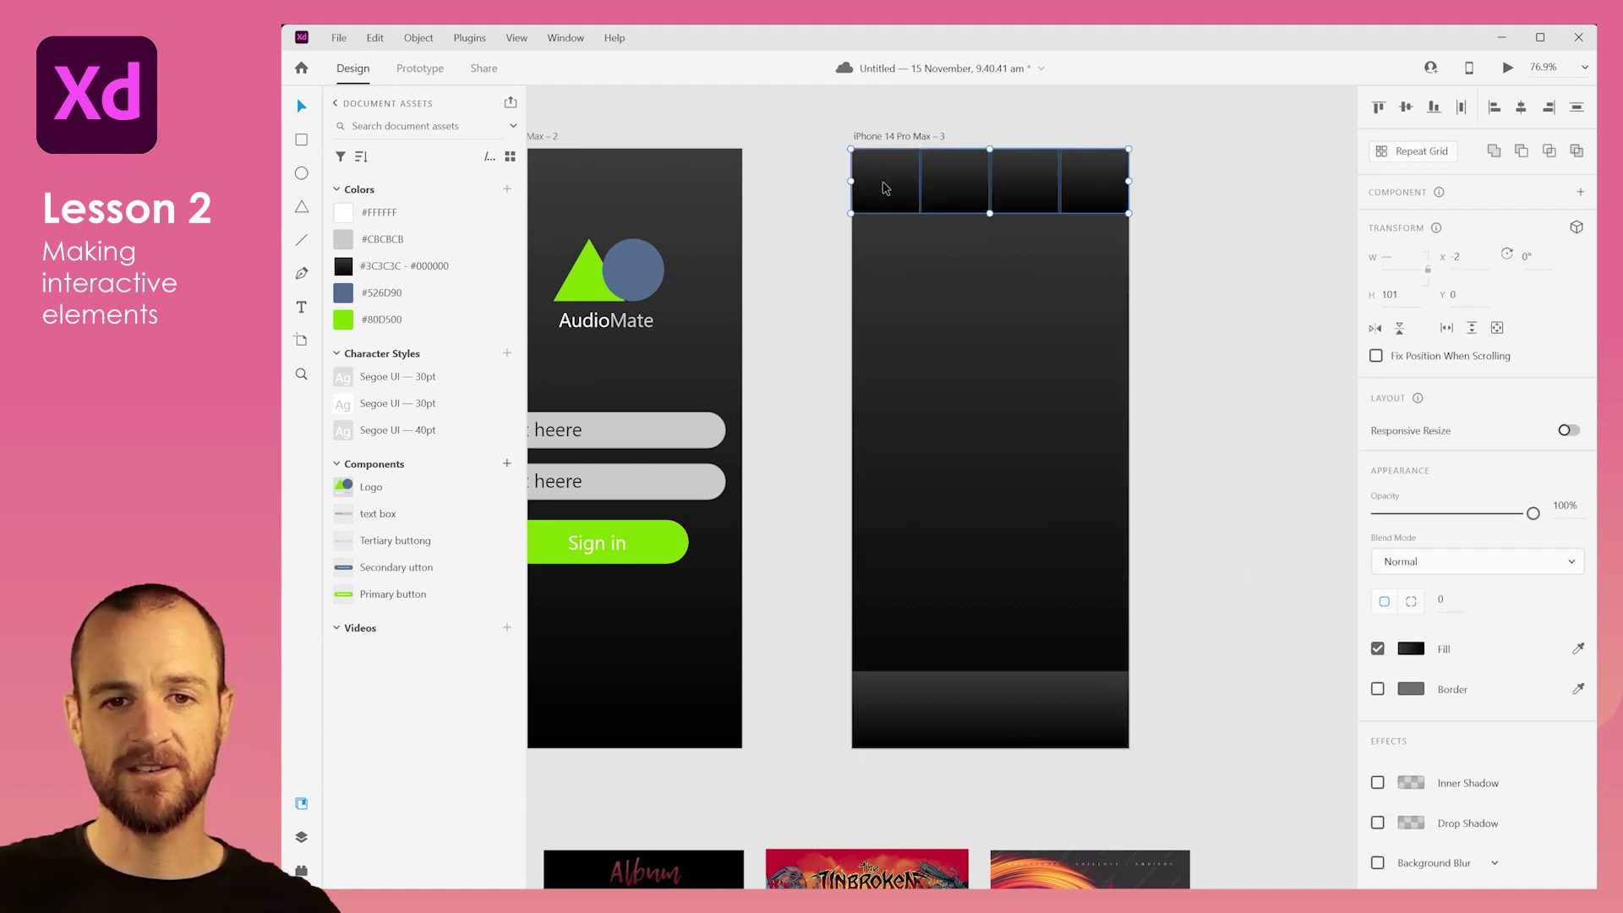
{"action": "left_click_drag", "start_coordinate": [1131, 147], "coordinate": [845, 215]}
{"action": "left_click", "coordinate": [1214, 271]}
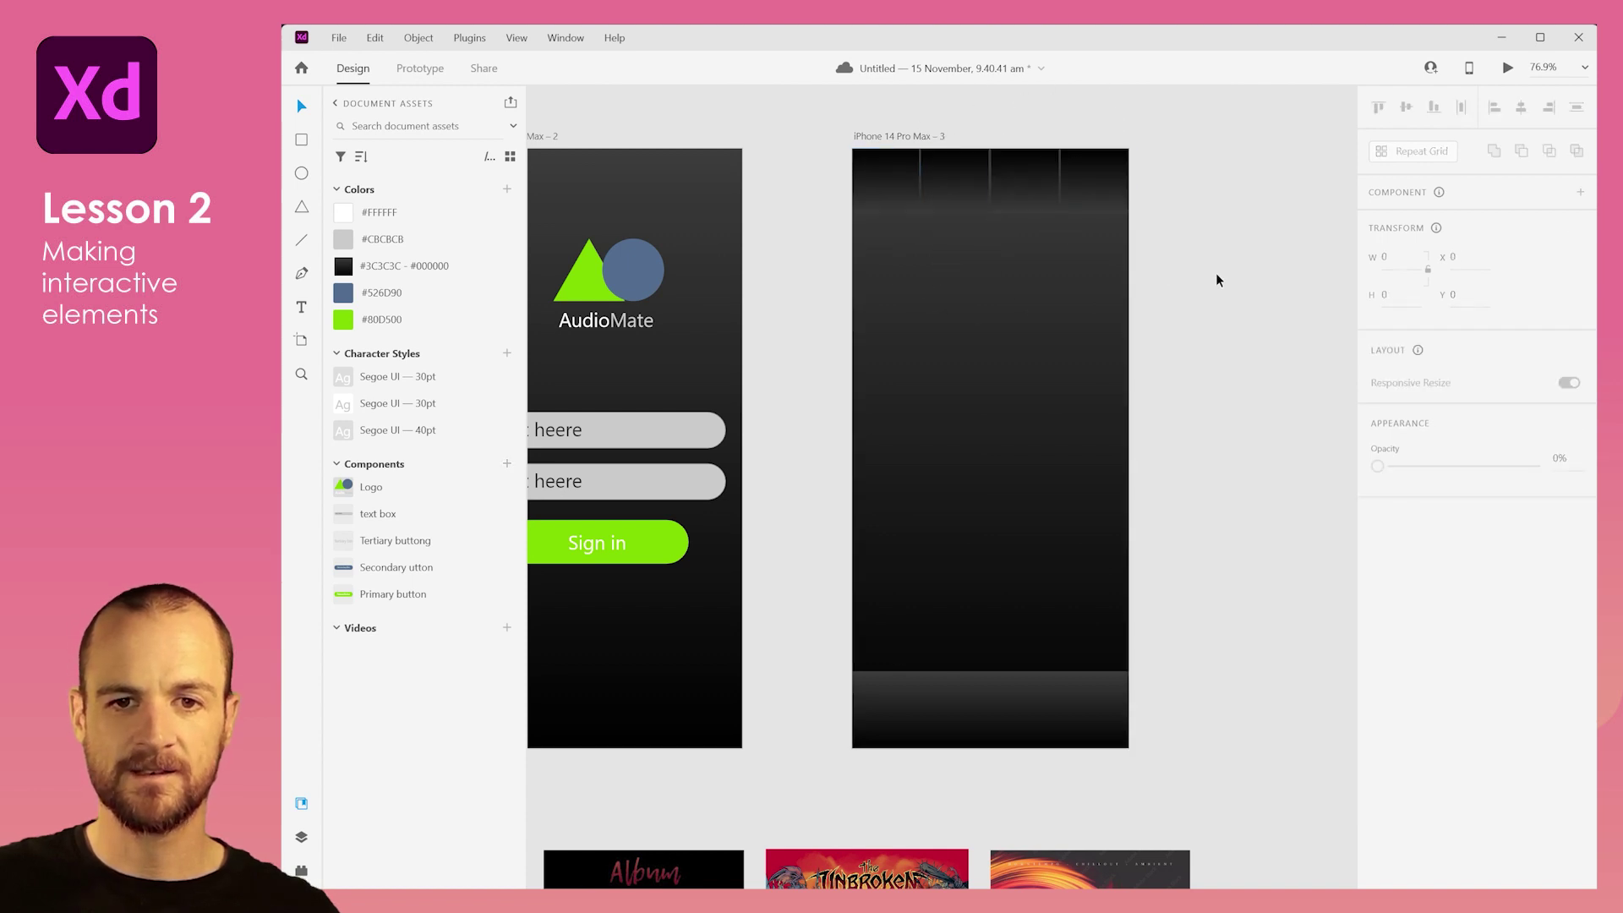
{"action": "key", "text": "ctrl+z"}
{"action": "left_click", "coordinate": [1216, 280]}
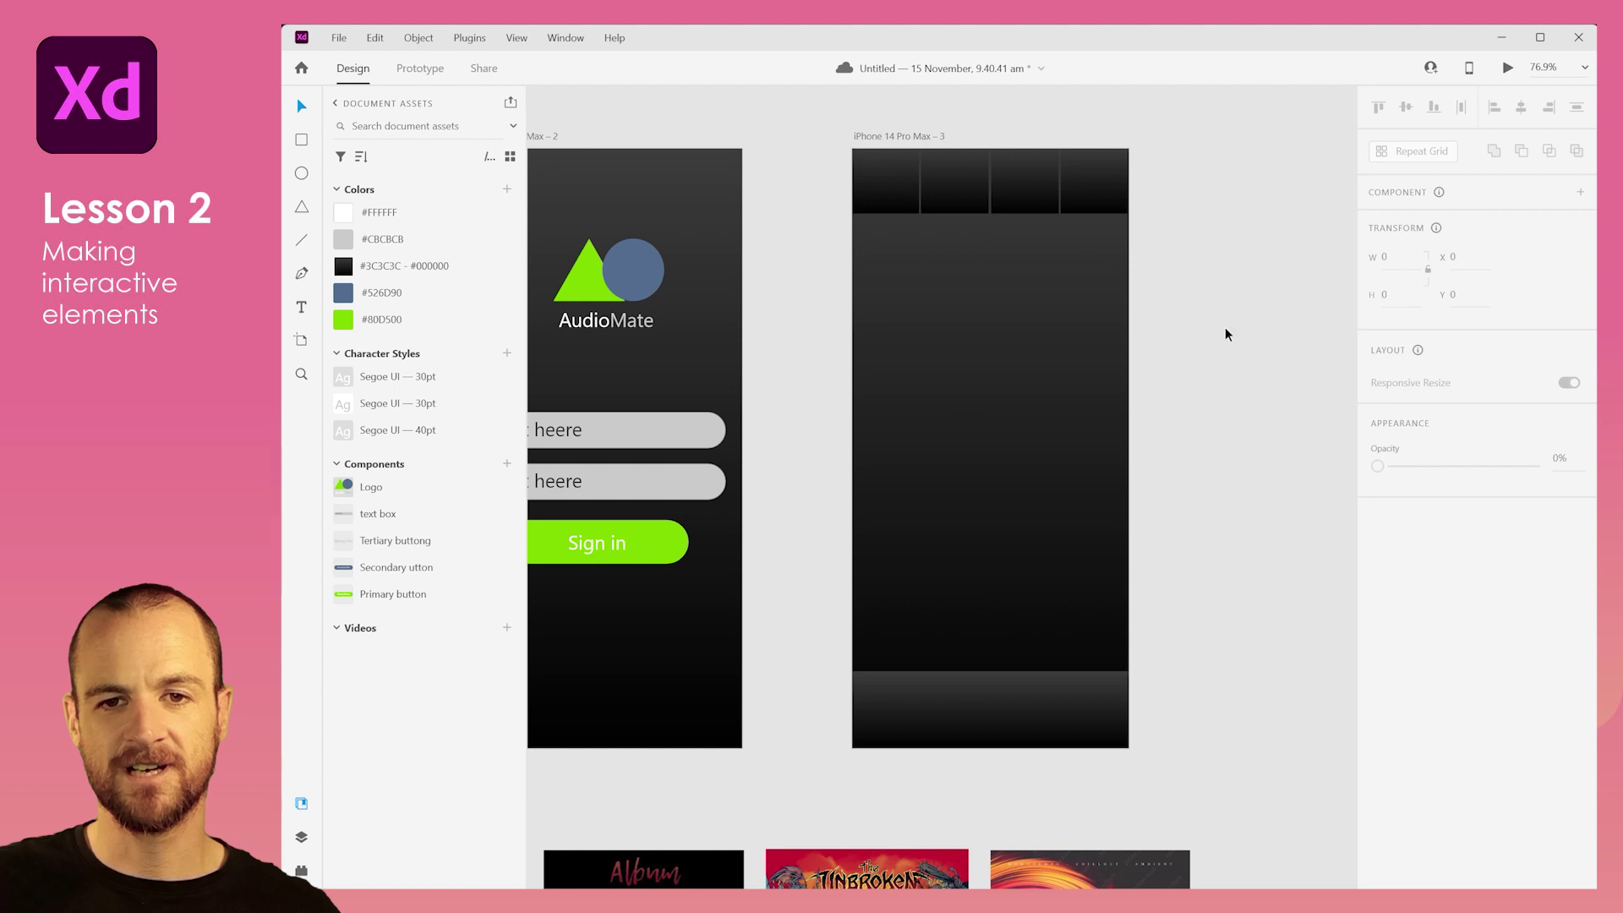
Step: Draw a house icon in the first header square from a borderless white rectangle, about 39 × 34, and a triangular roof, about 69 × 25
{"action": "left_click_drag", "start_coordinate": [1204, 441], "coordinate": [1250, 432]}
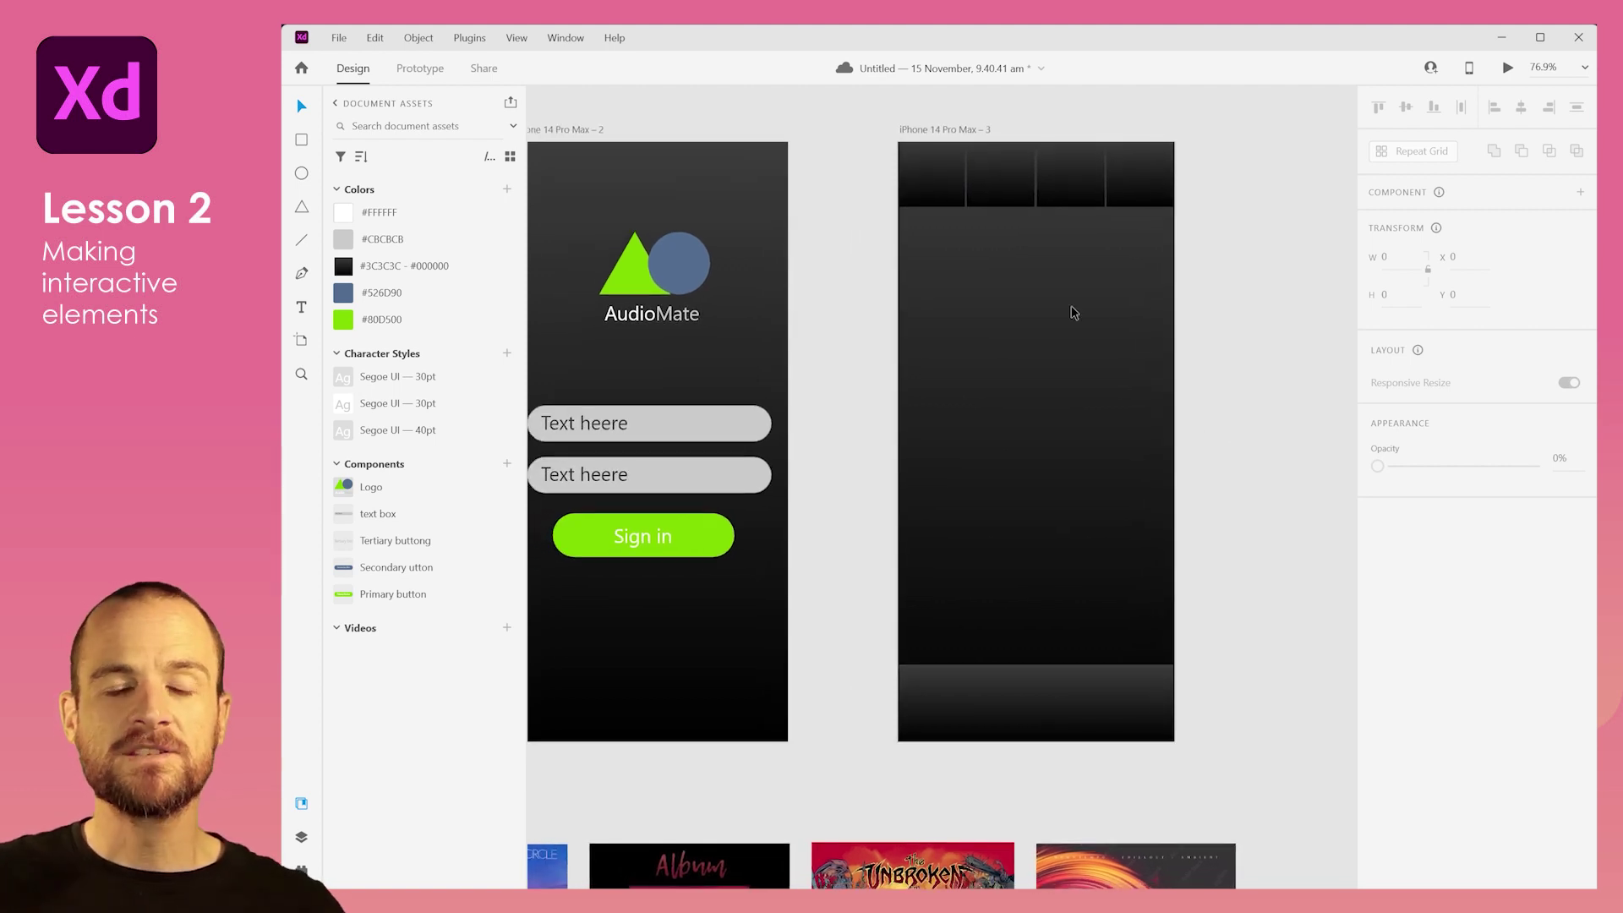
{"action": "scroll", "coordinate": [1071, 313], "scroll_direction": "up", "scroll_amount": 2}
{"action": "scroll", "coordinate": [1054, 214], "scroll_direction": "up", "scroll_amount": 2}
{"action": "left_click_drag", "start_coordinate": [978, 301], "coordinate": [936, 356]}
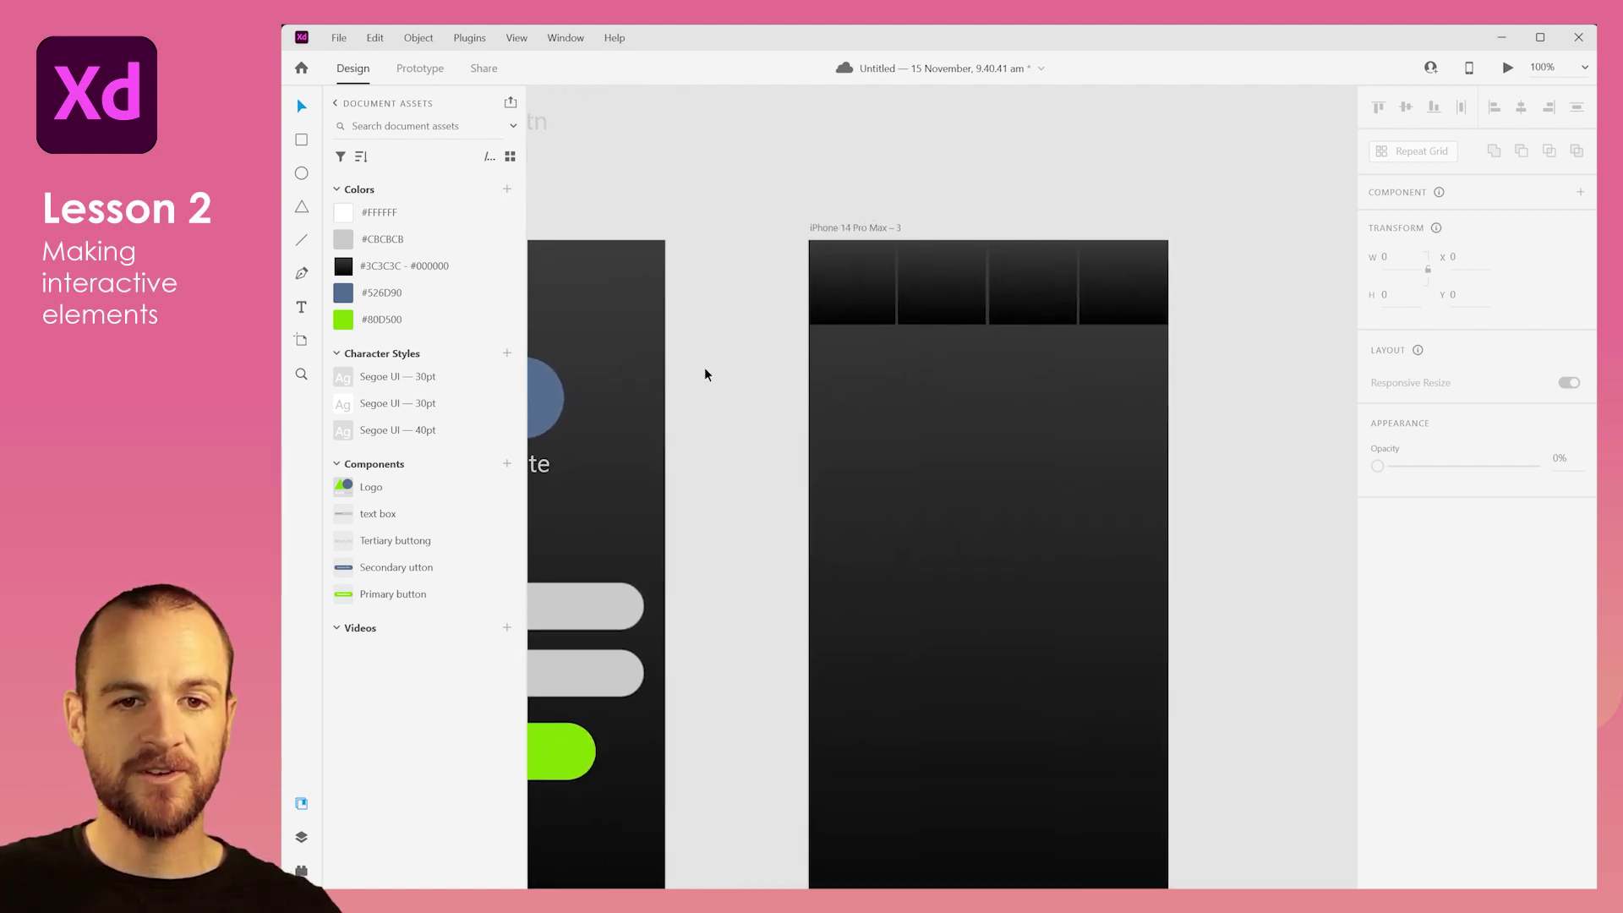
{"action": "scroll", "coordinate": [906, 241], "scroll_direction": "up", "scroll_amount": 1}
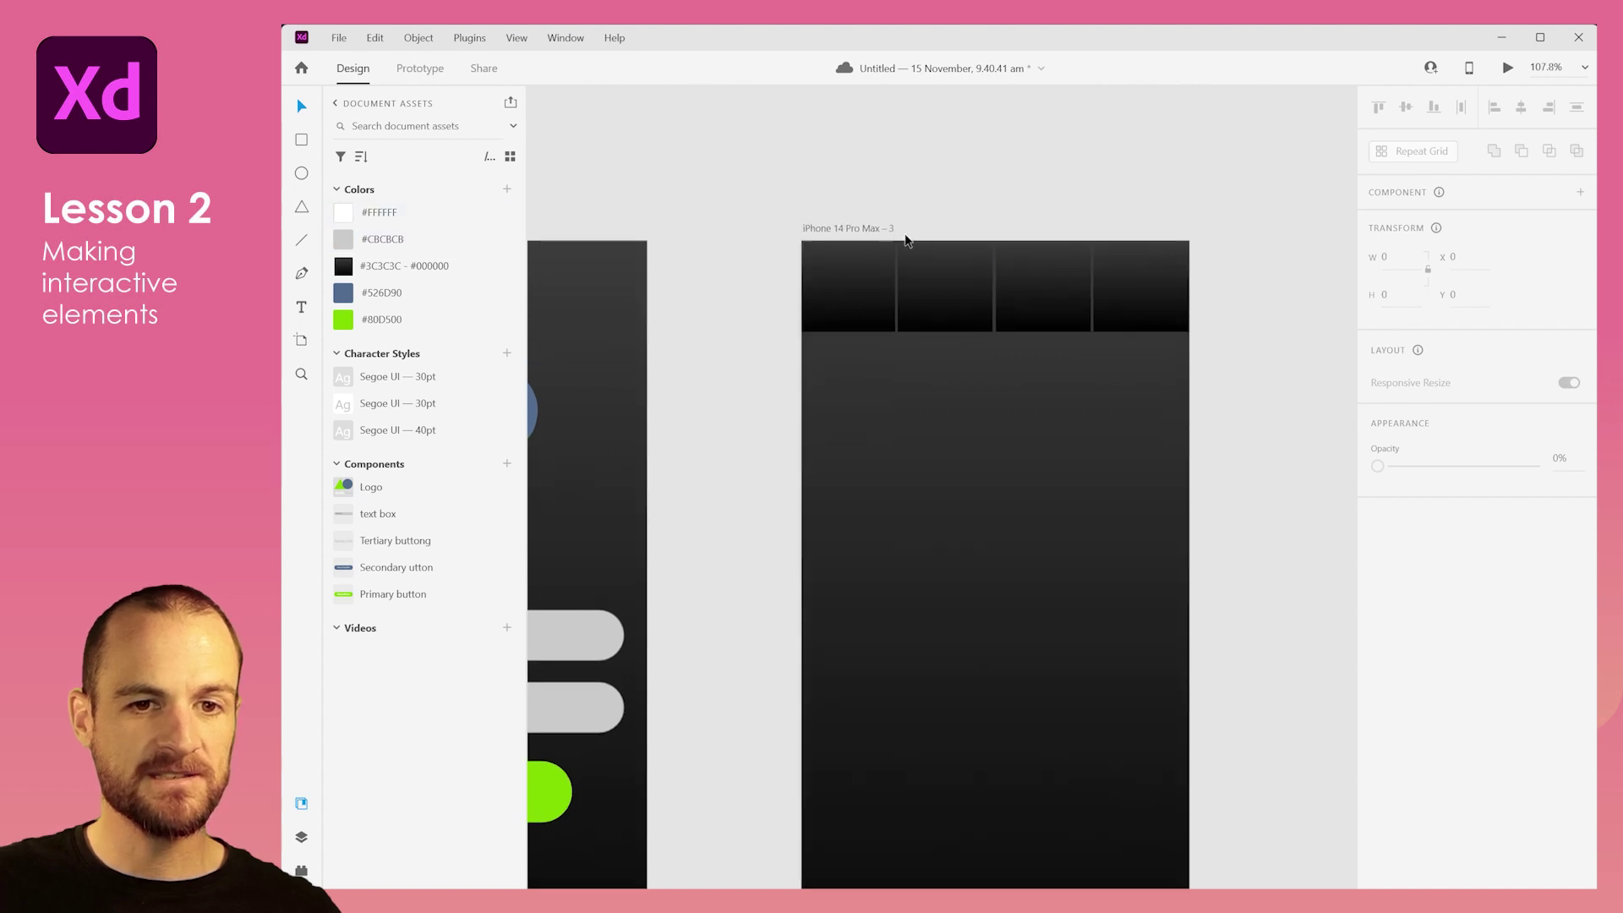
{"action": "scroll", "coordinate": [906, 241], "scroll_direction": "up", "scroll_amount": 1}
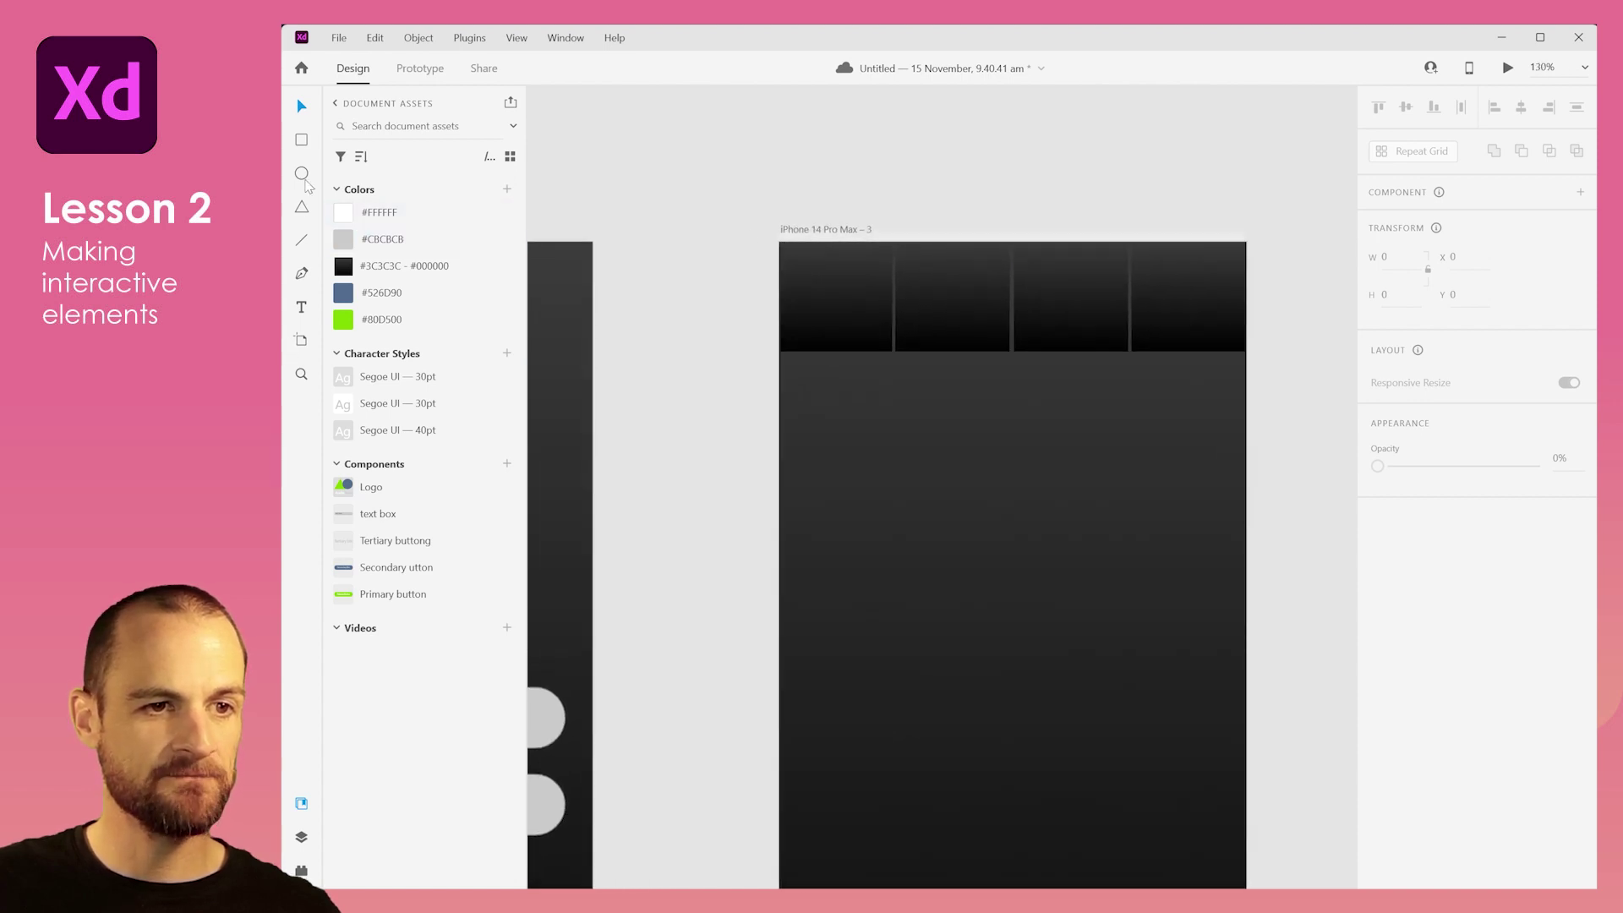
{"action": "left_click_drag", "start_coordinate": [817, 292], "coordinate": [853, 331]}
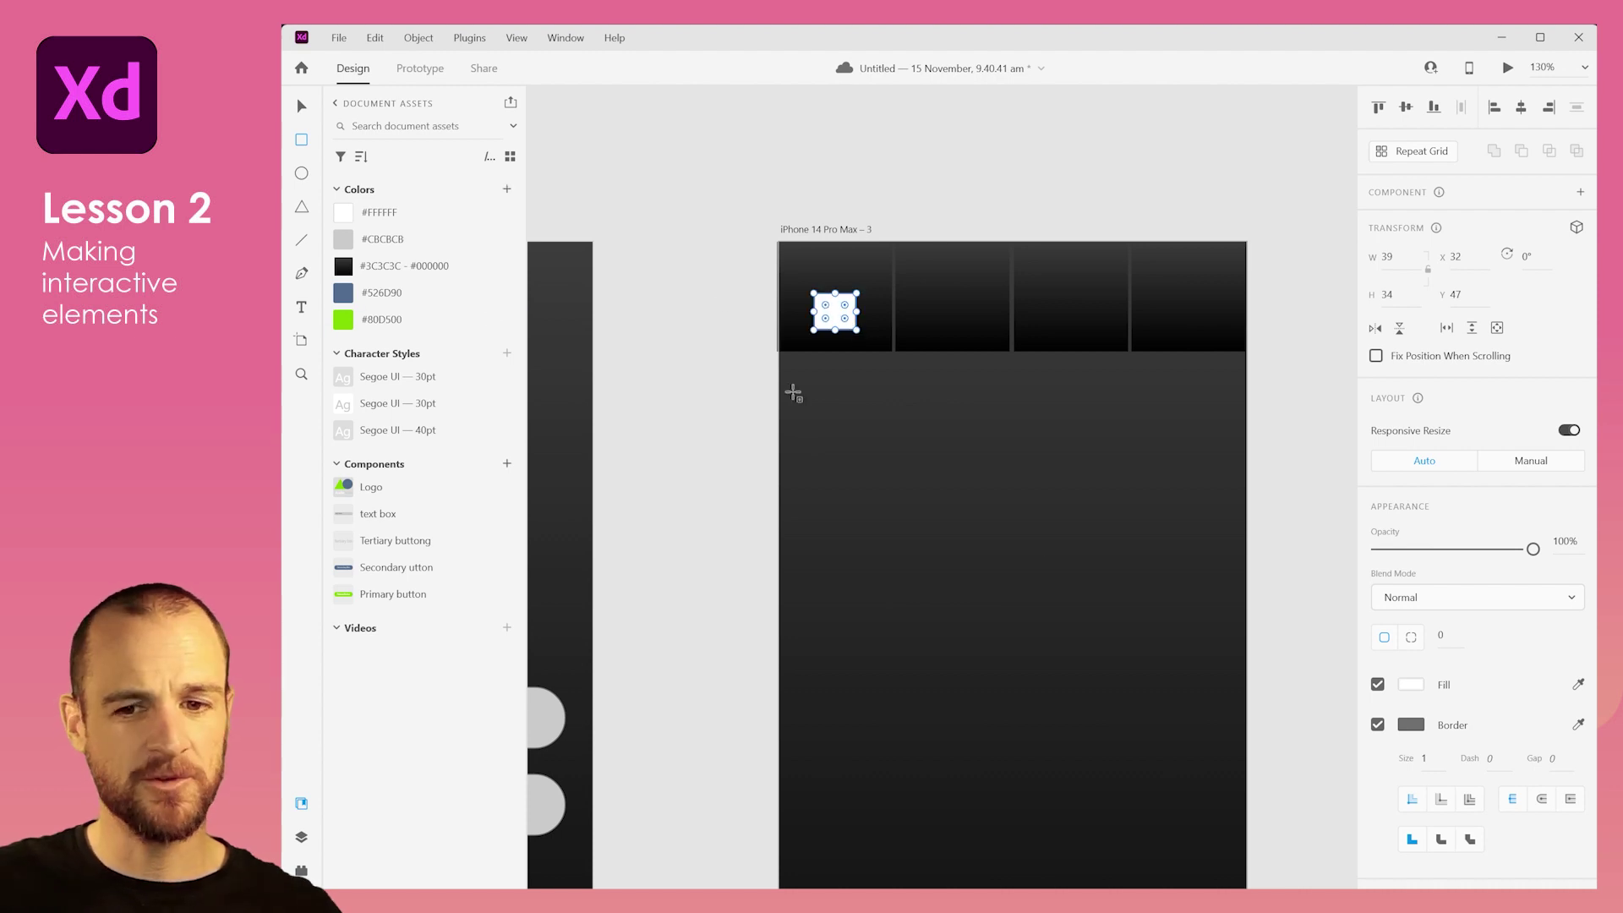
{"action": "left_click", "coordinate": [1378, 725]}
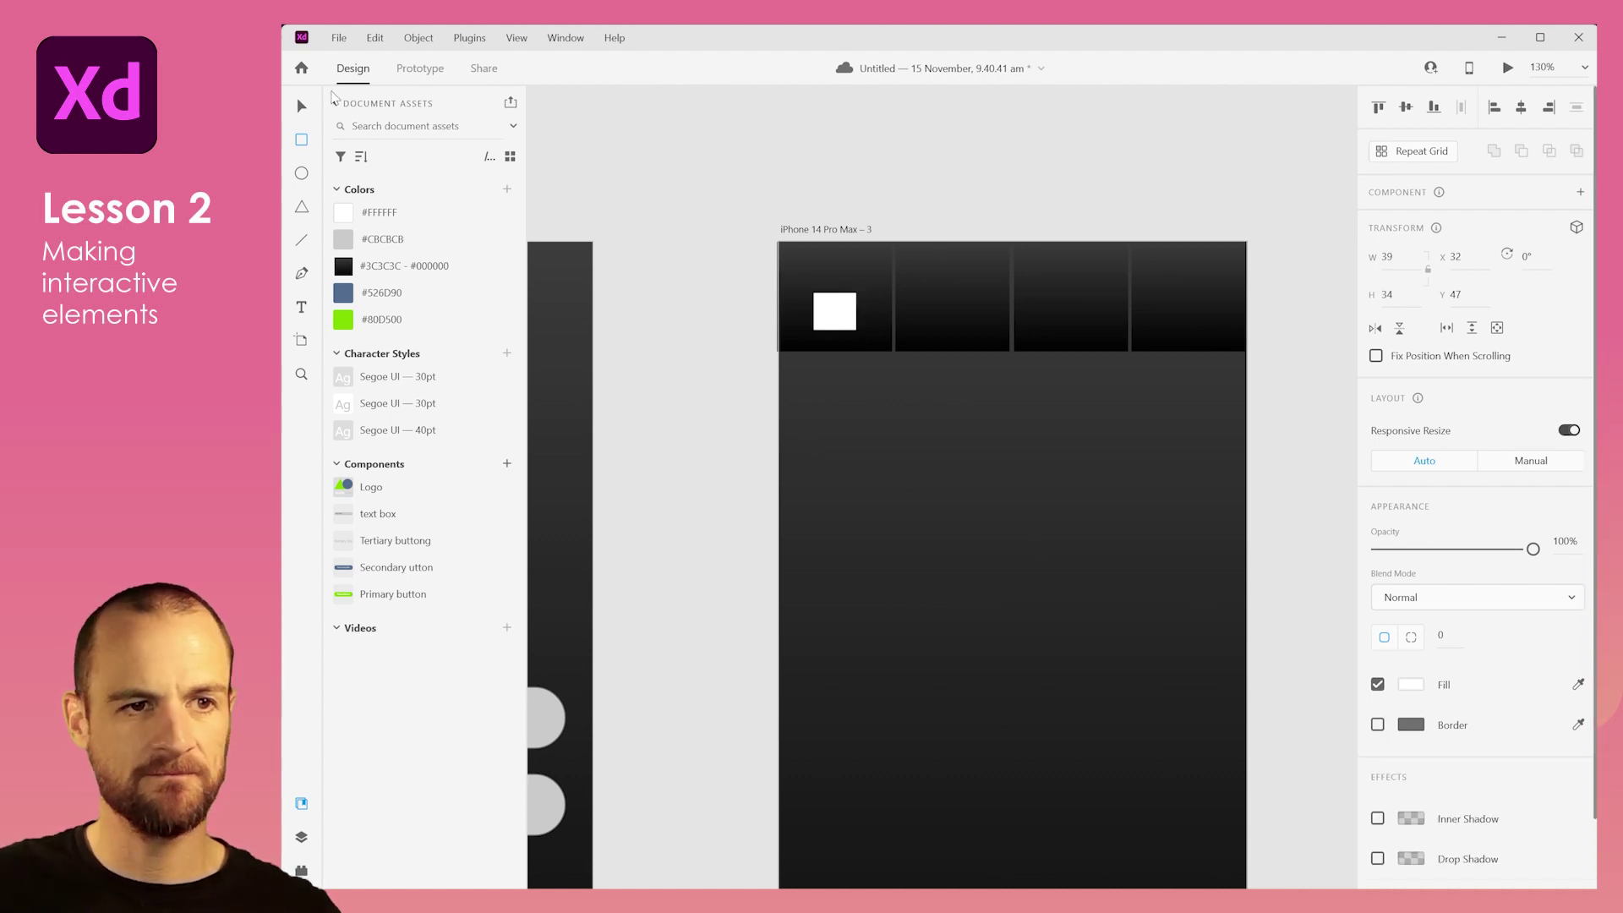
{"action": "left_click", "coordinate": [303, 208]}
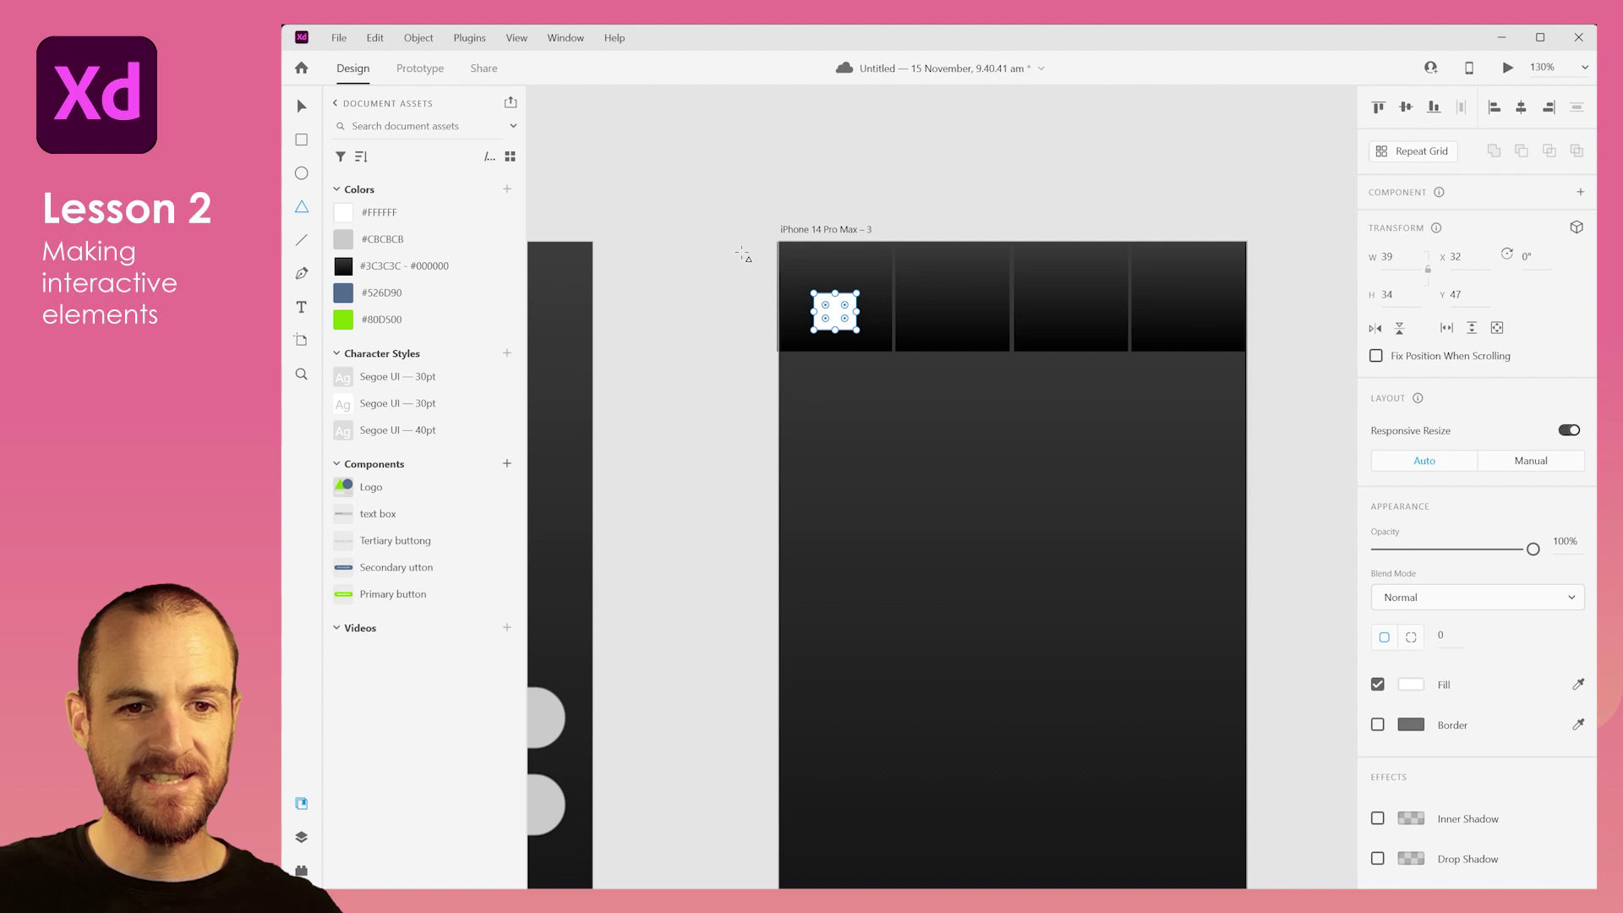
{"action": "left_click_drag", "start_coordinate": [794, 255], "coordinate": [833, 269]}
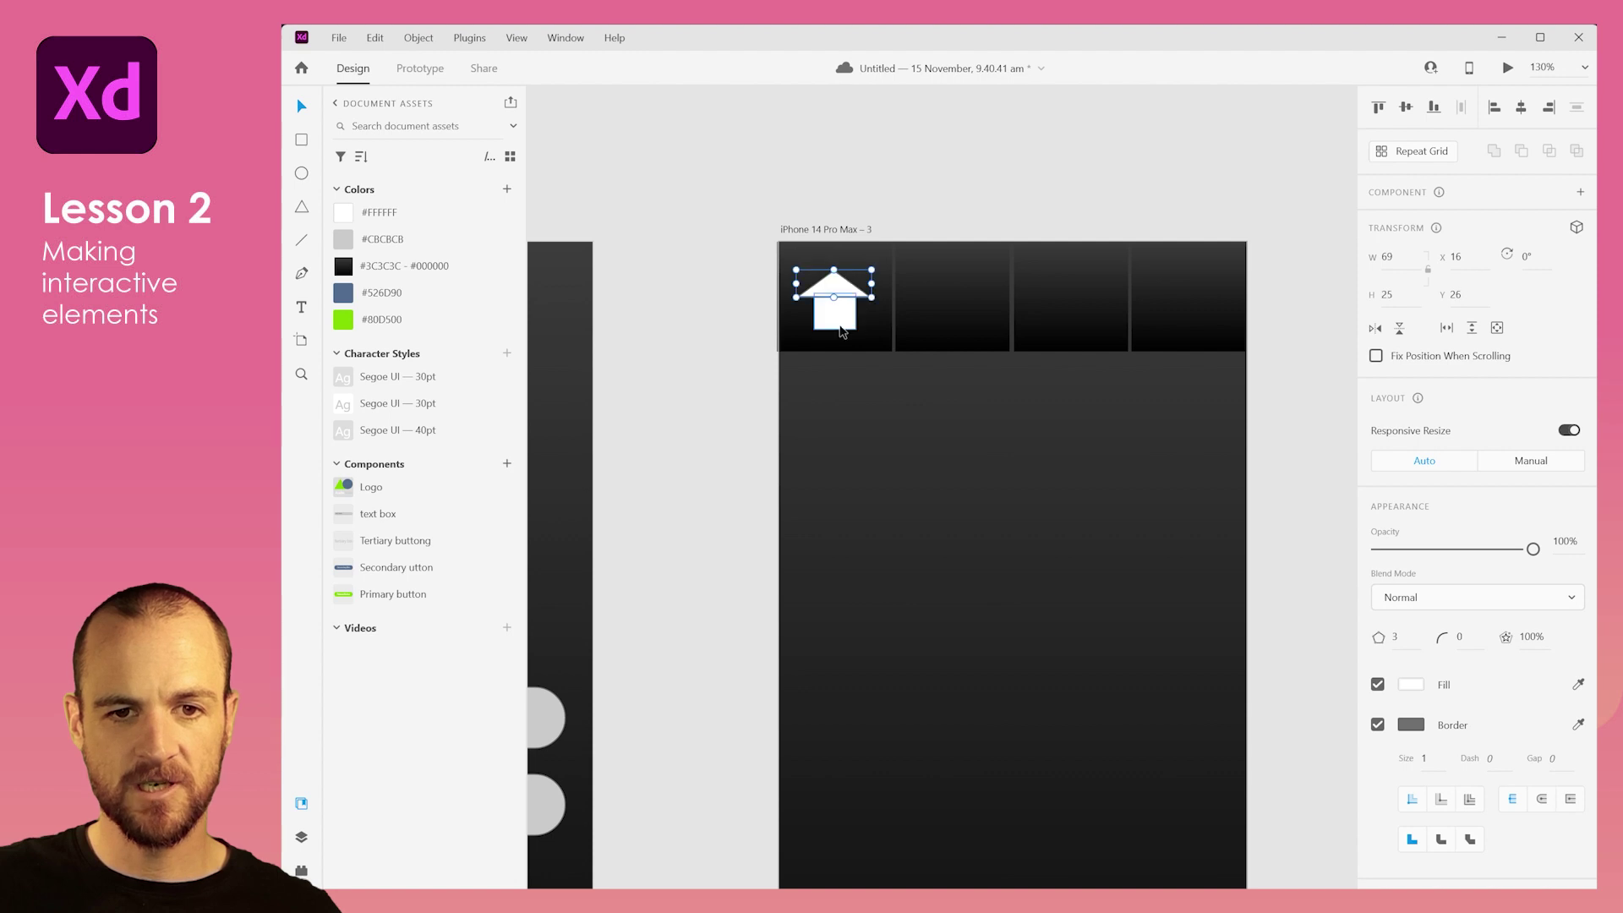
Step: Style the house icon's roof and body without borders, with responsive resize off and a #CBCBCB fill
{"action": "left_click", "coordinate": [842, 329], "text": "shift"}
{"action": "left_click", "coordinate": [1390, 688]}
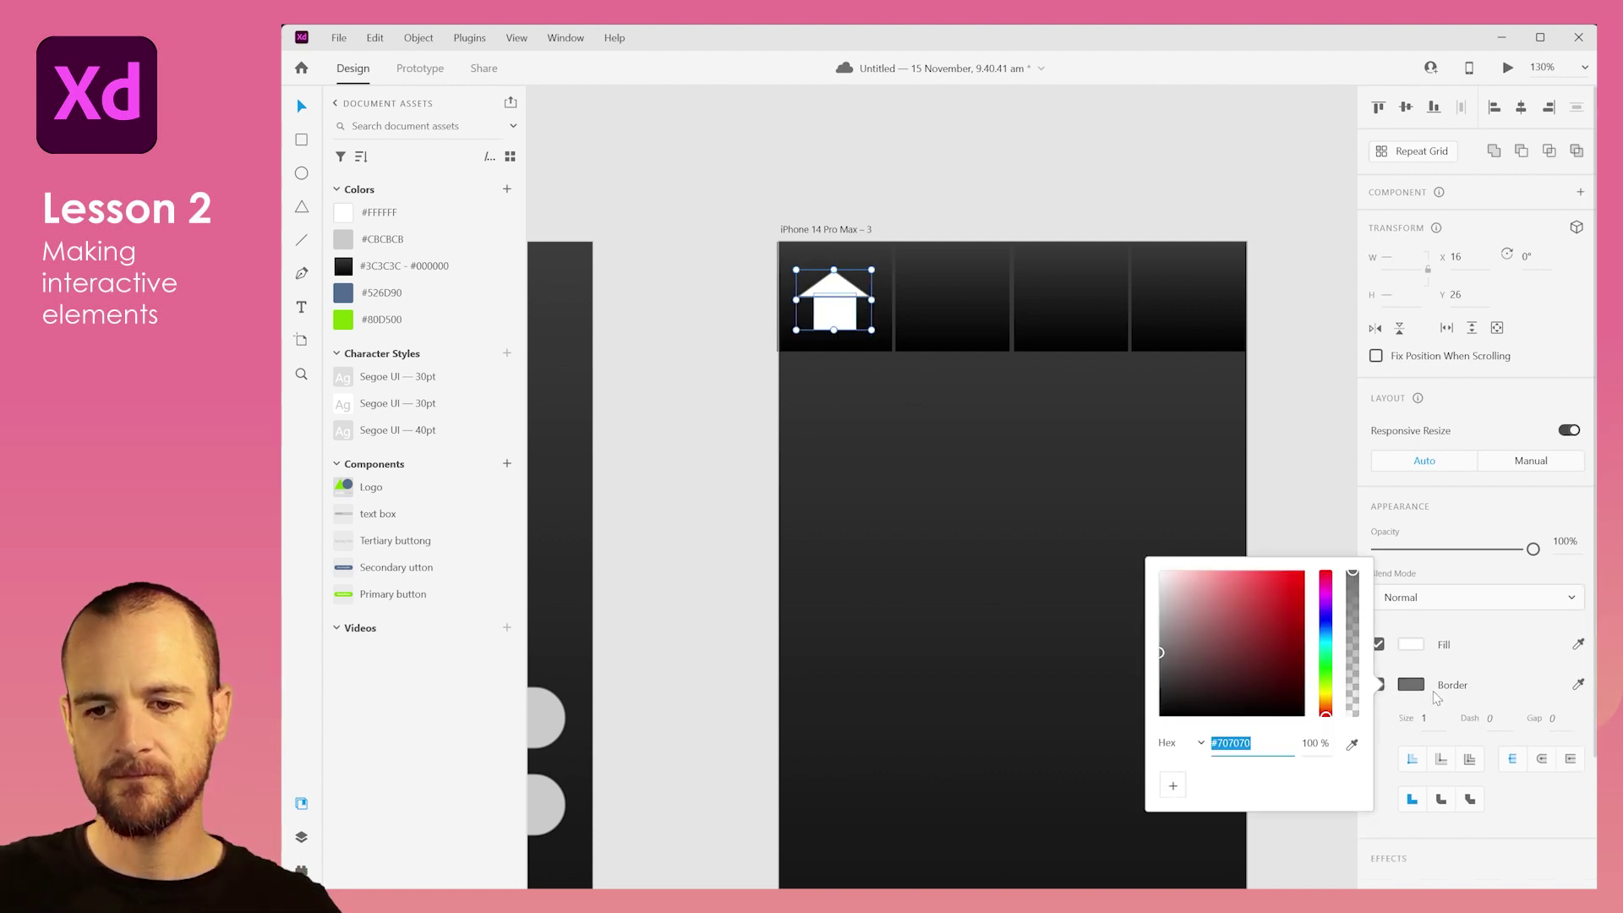
{"action": "left_click", "coordinate": [1494, 670]}
{"action": "left_click", "coordinate": [1376, 685]}
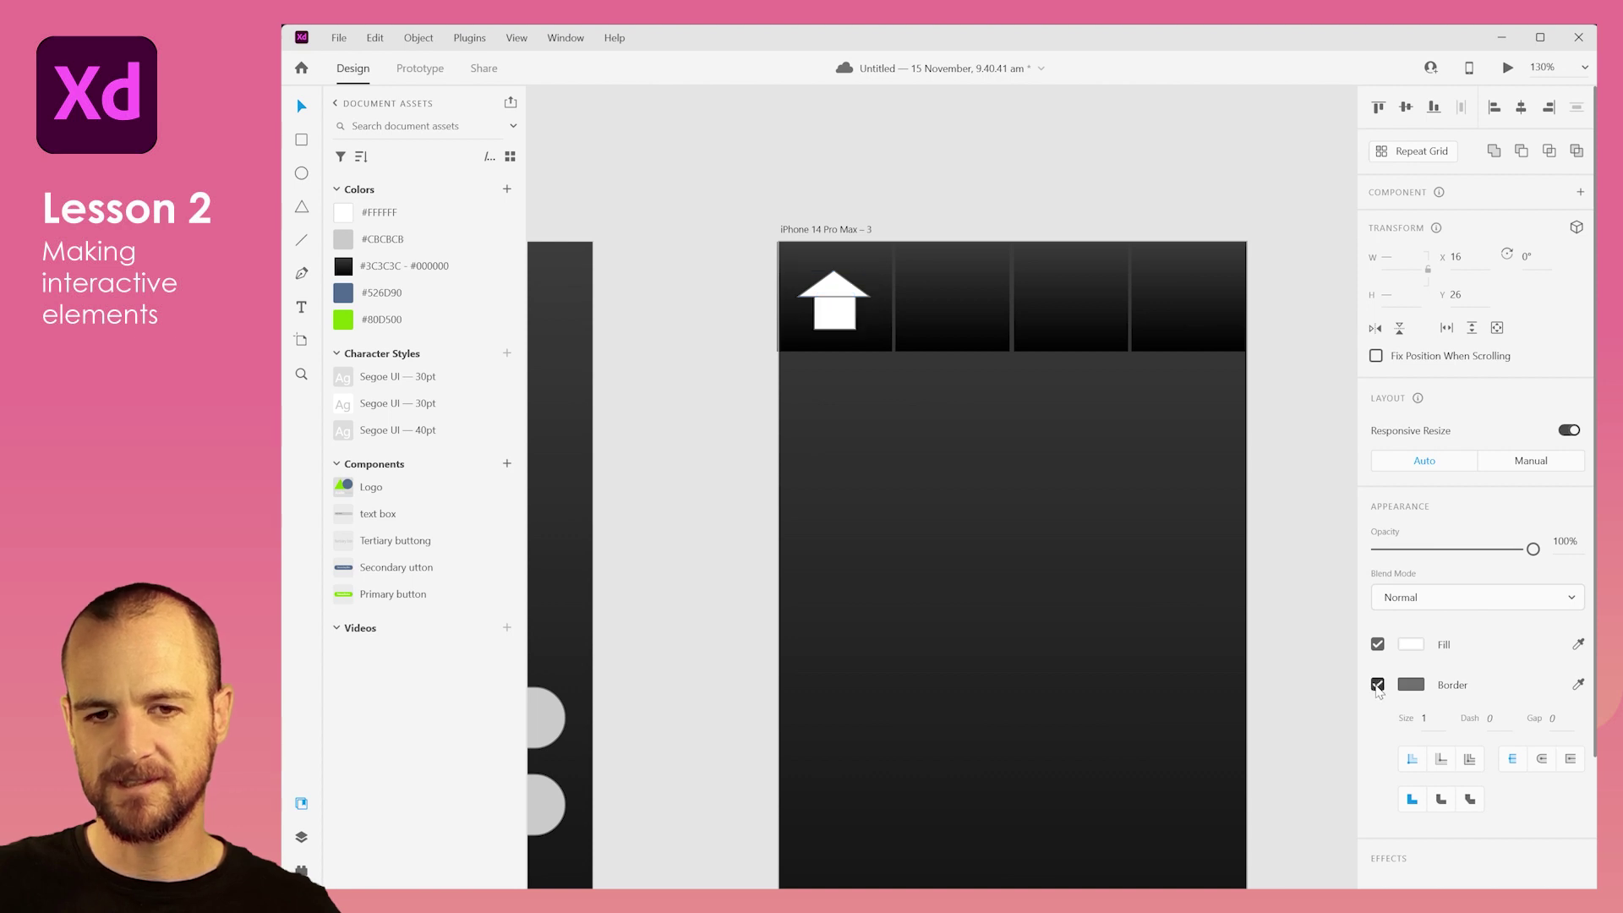
{"action": "left_click", "coordinate": [1376, 685]}
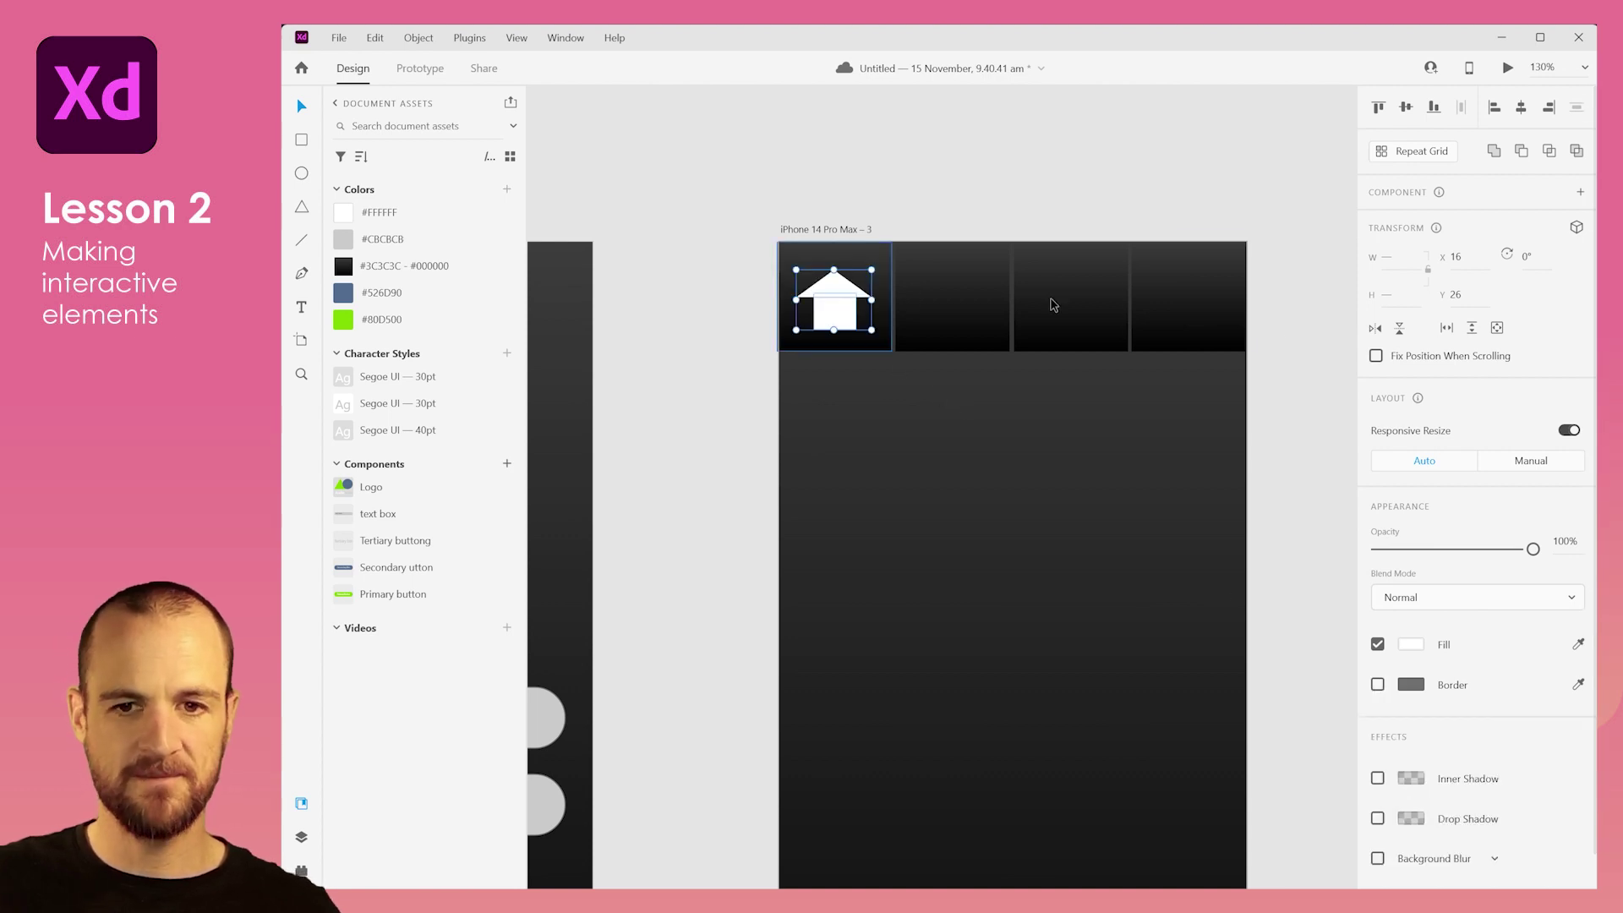
{"action": "left_click", "coordinate": [1566, 431]}
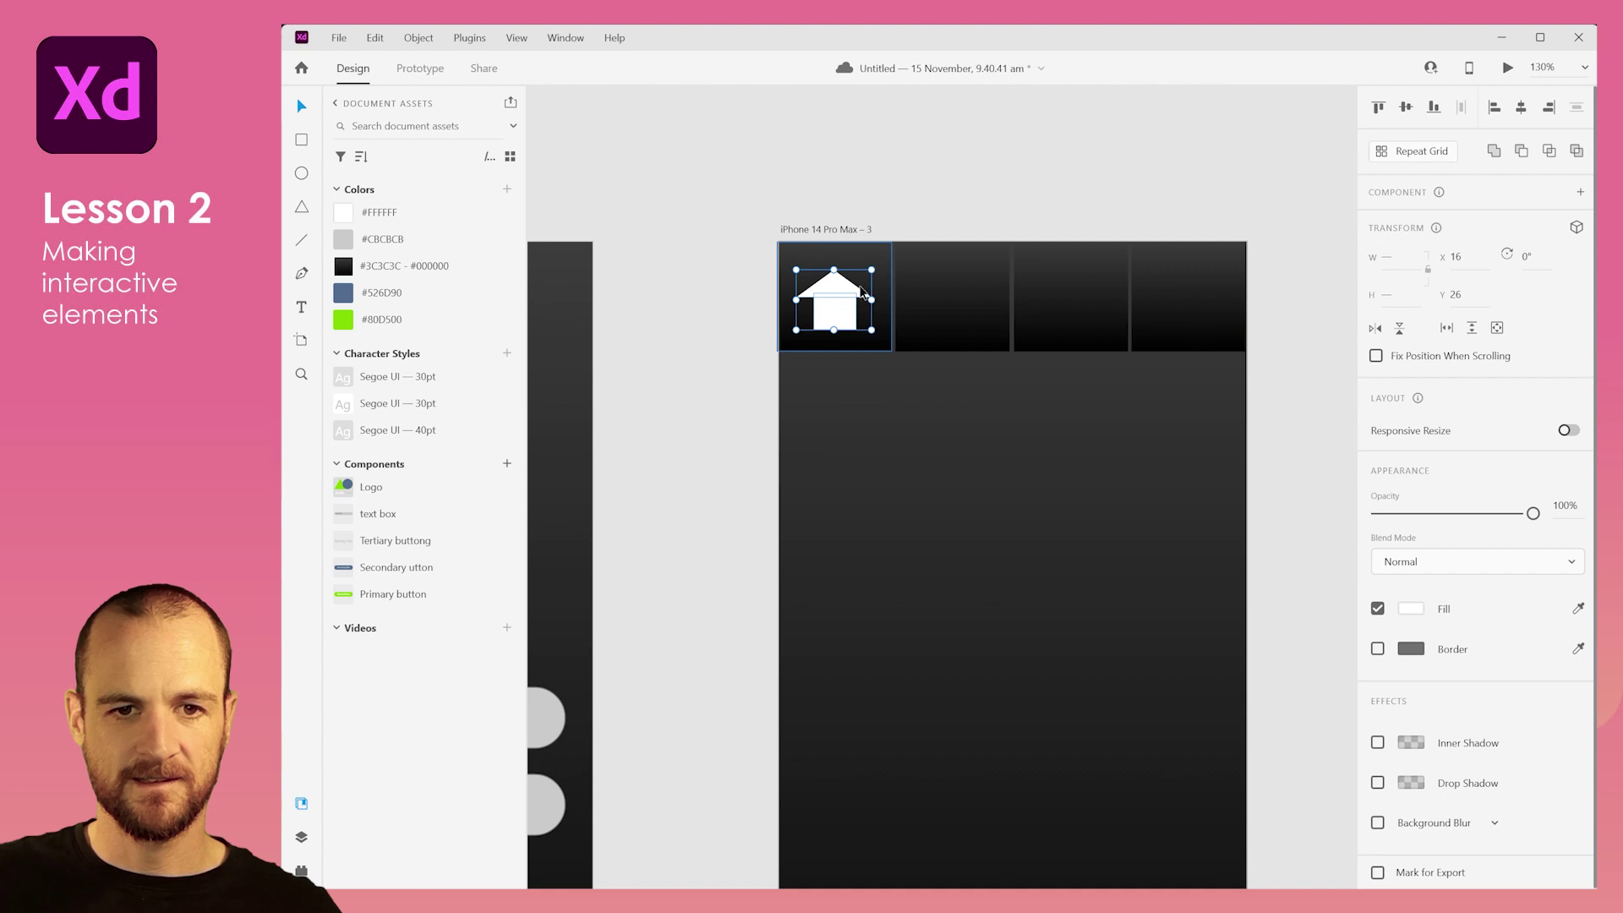
{"action": "left_click", "coordinate": [377, 239]}
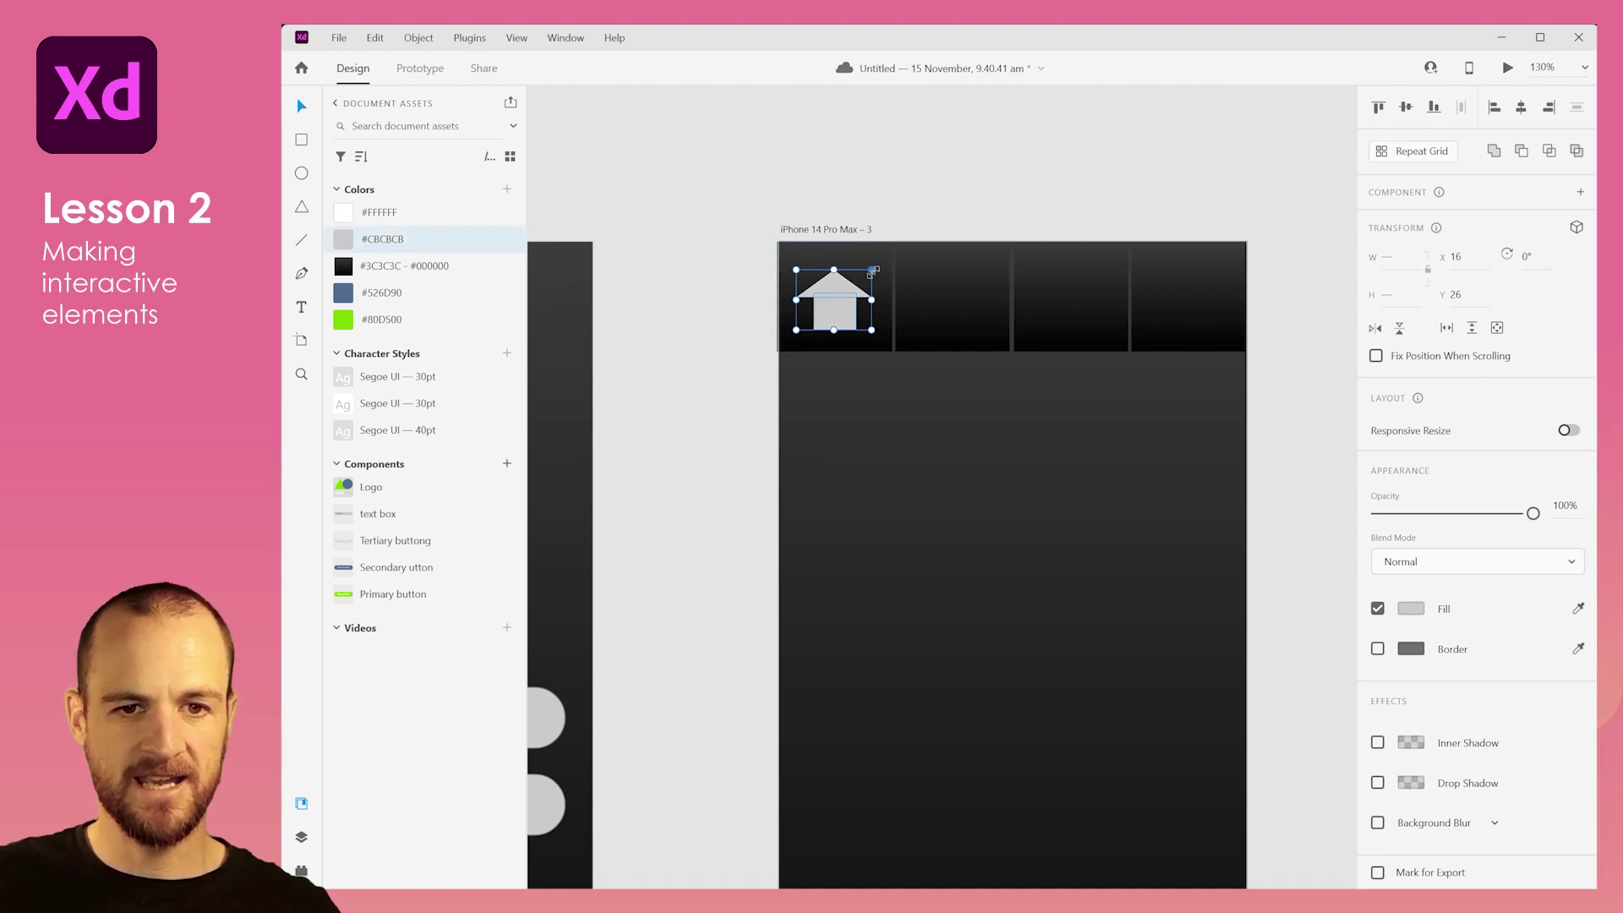
Step: Scale the house icon down within the first header square so its body is about 29 × 25
{"action": "left_click_drag", "start_coordinate": [871, 270], "coordinate": [834, 302]}
{"action": "left_click", "coordinate": [705, 293]}
{"action": "left_click", "coordinate": [835, 297]}
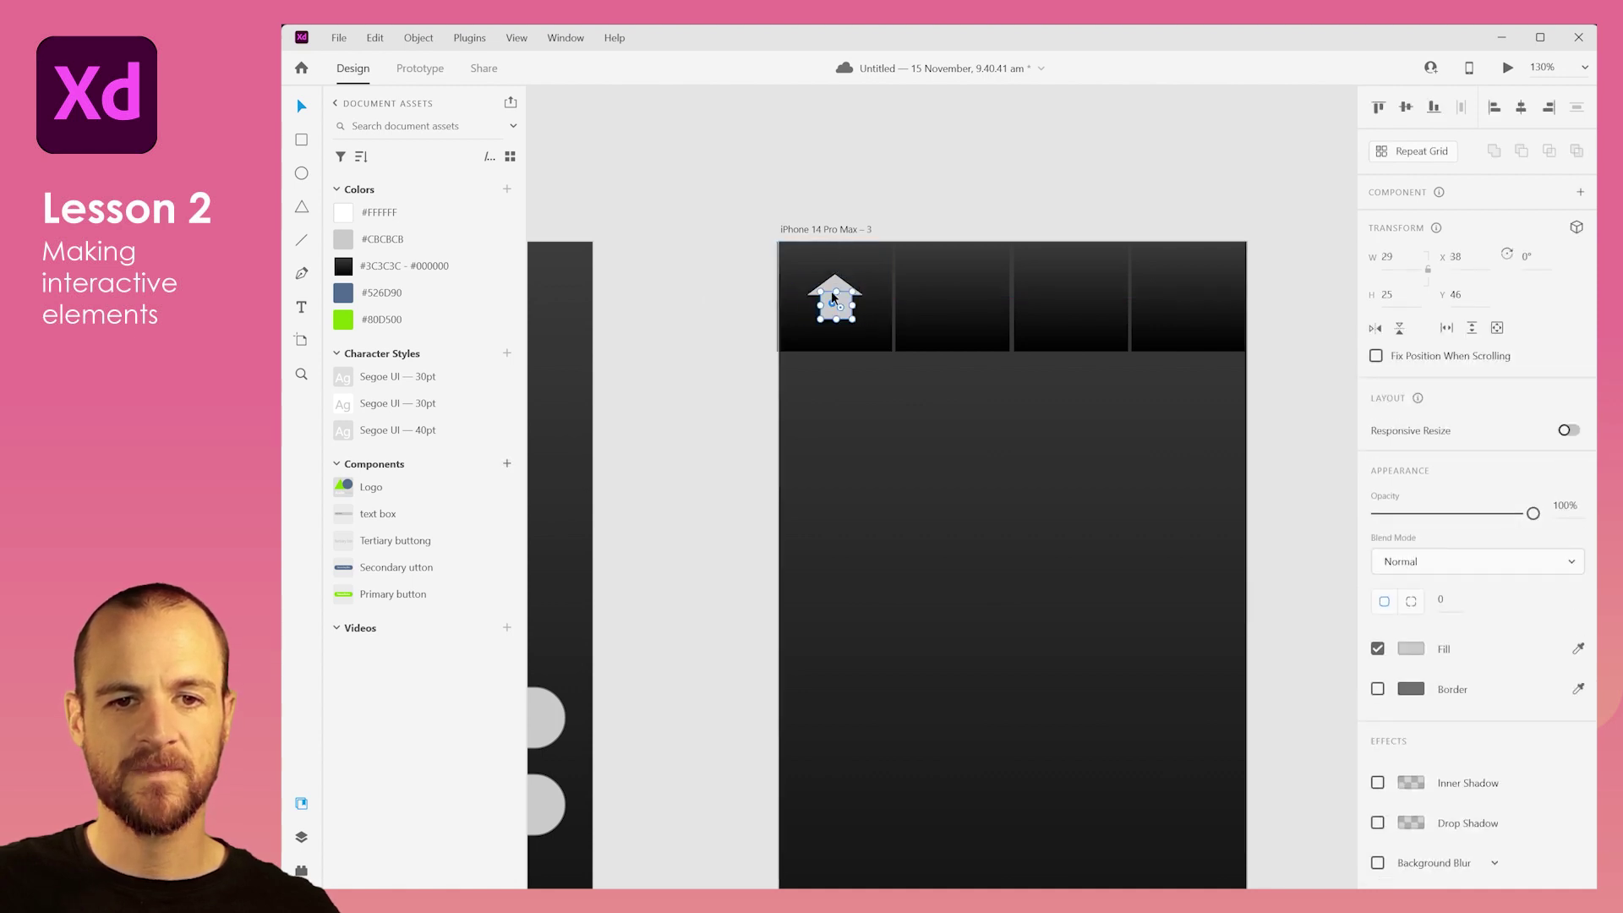
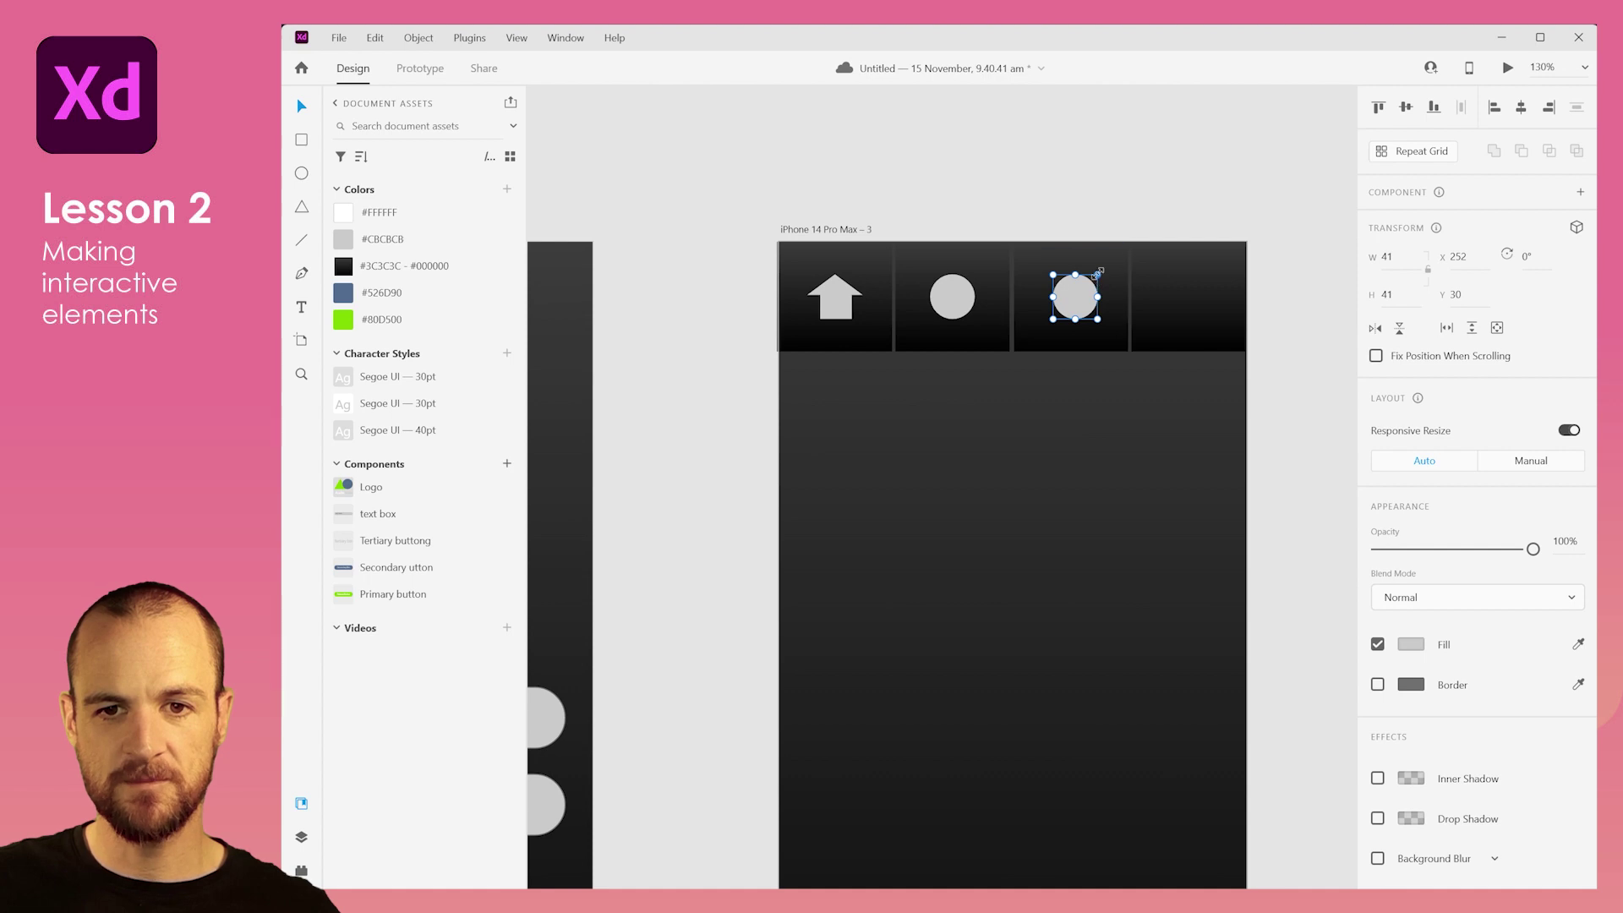
Step: Start a music-note icon in the third header square with two 25 × 25 circles and a bar about 42 × 12 copied from the house body
{"action": "left_click", "coordinate": [1081, 285]}
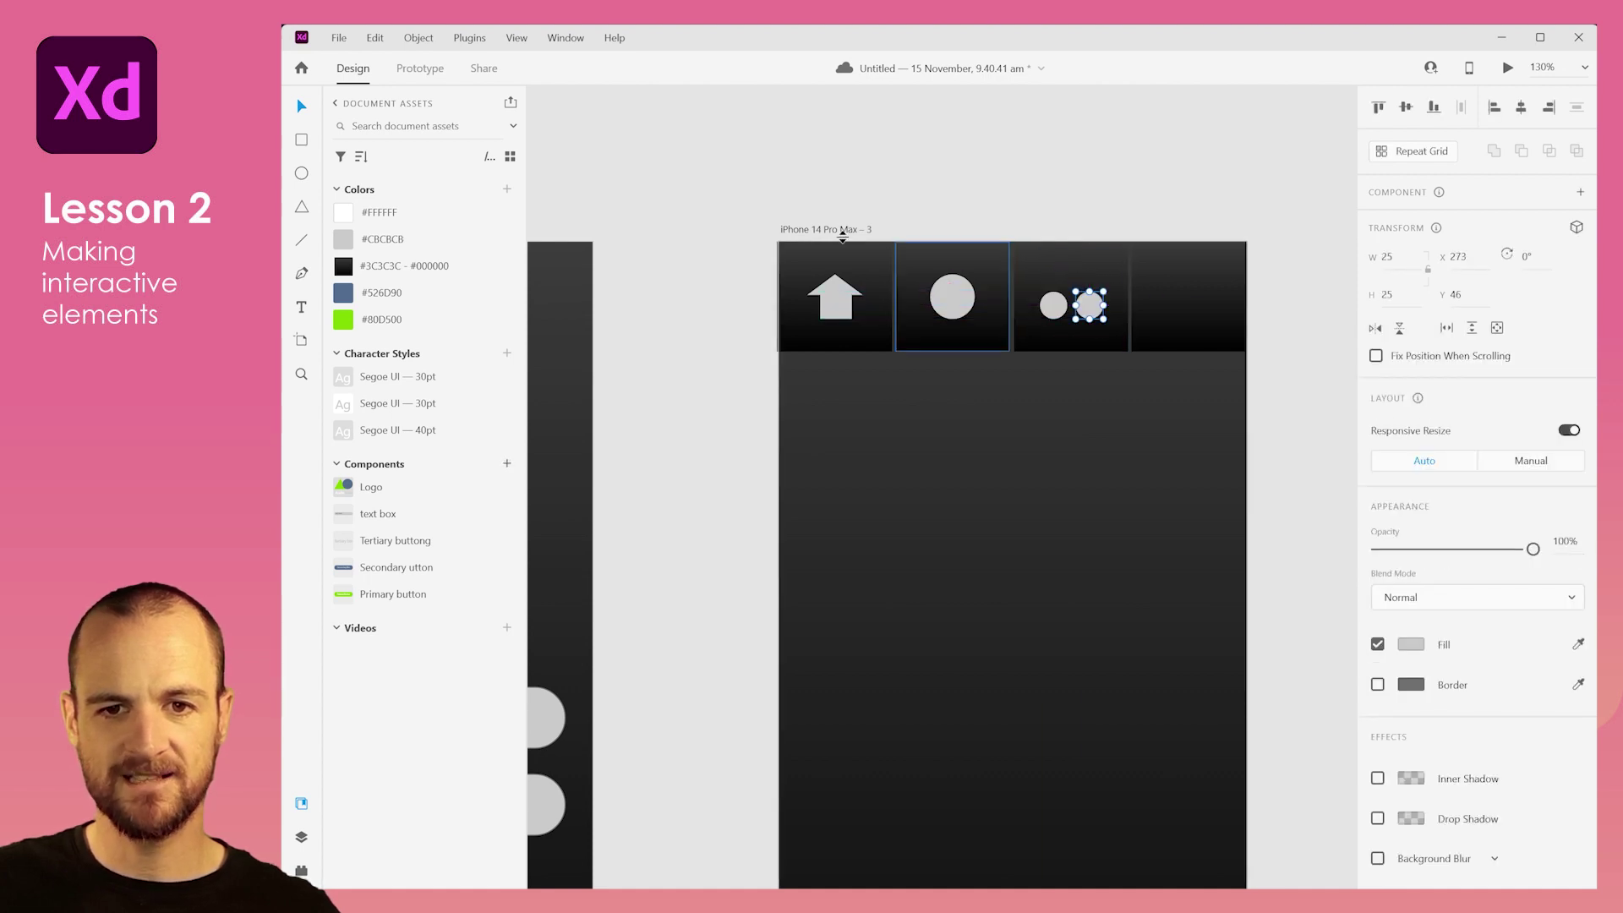
{"action": "left_click_drag", "start_coordinate": [836, 309], "coordinate": [1091, 268], "text": "alt"}
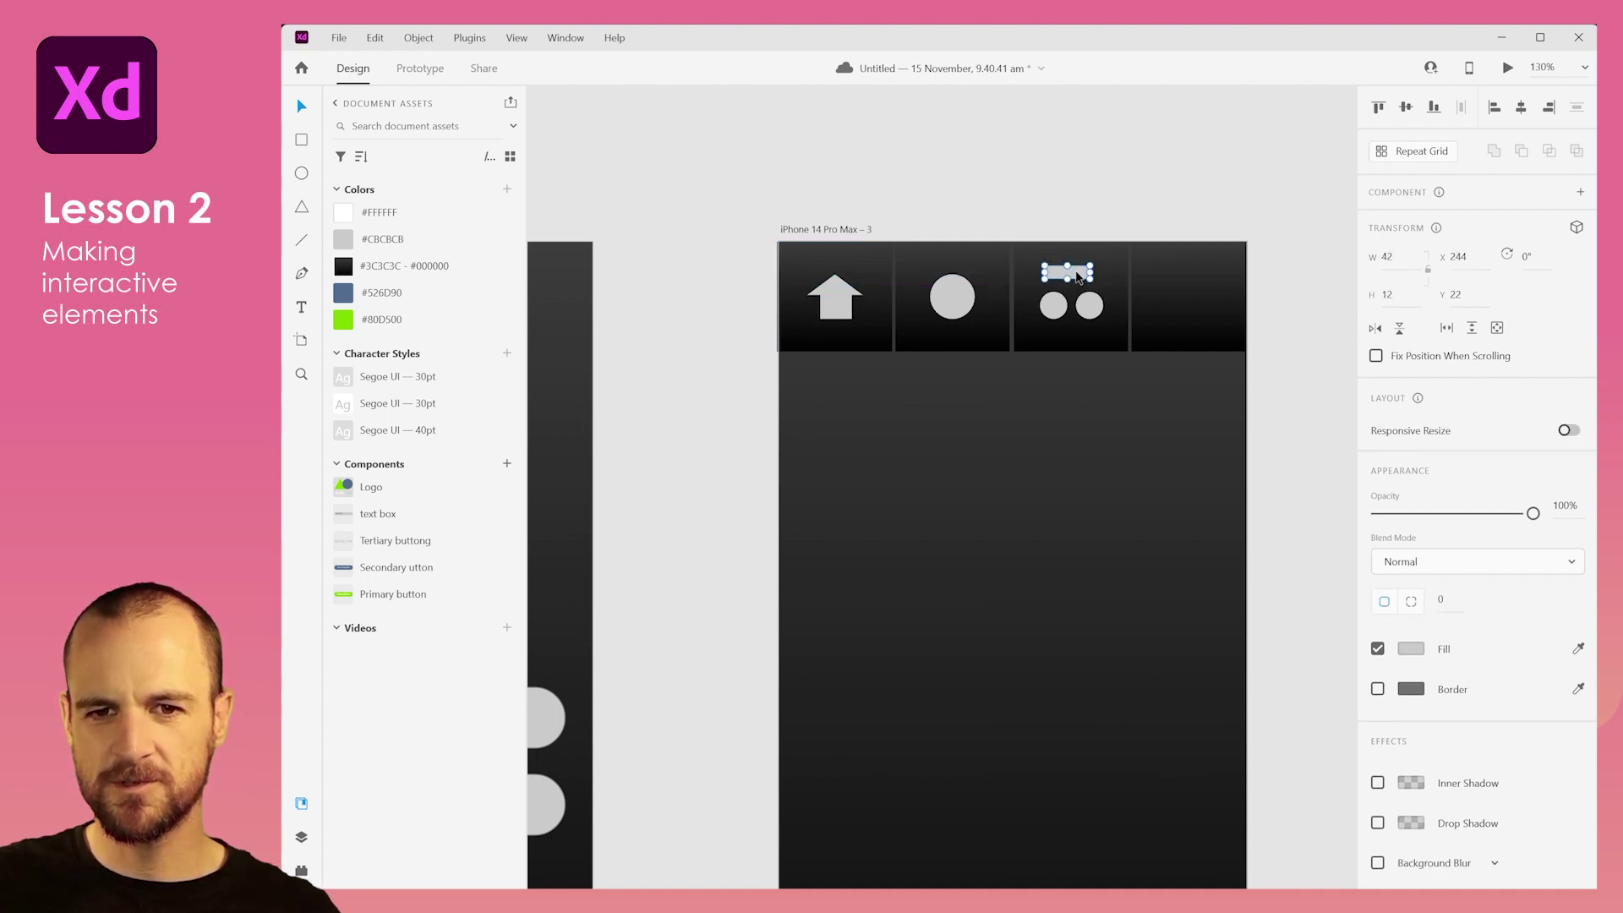
{"action": "left_click", "coordinate": [1018, 181]}
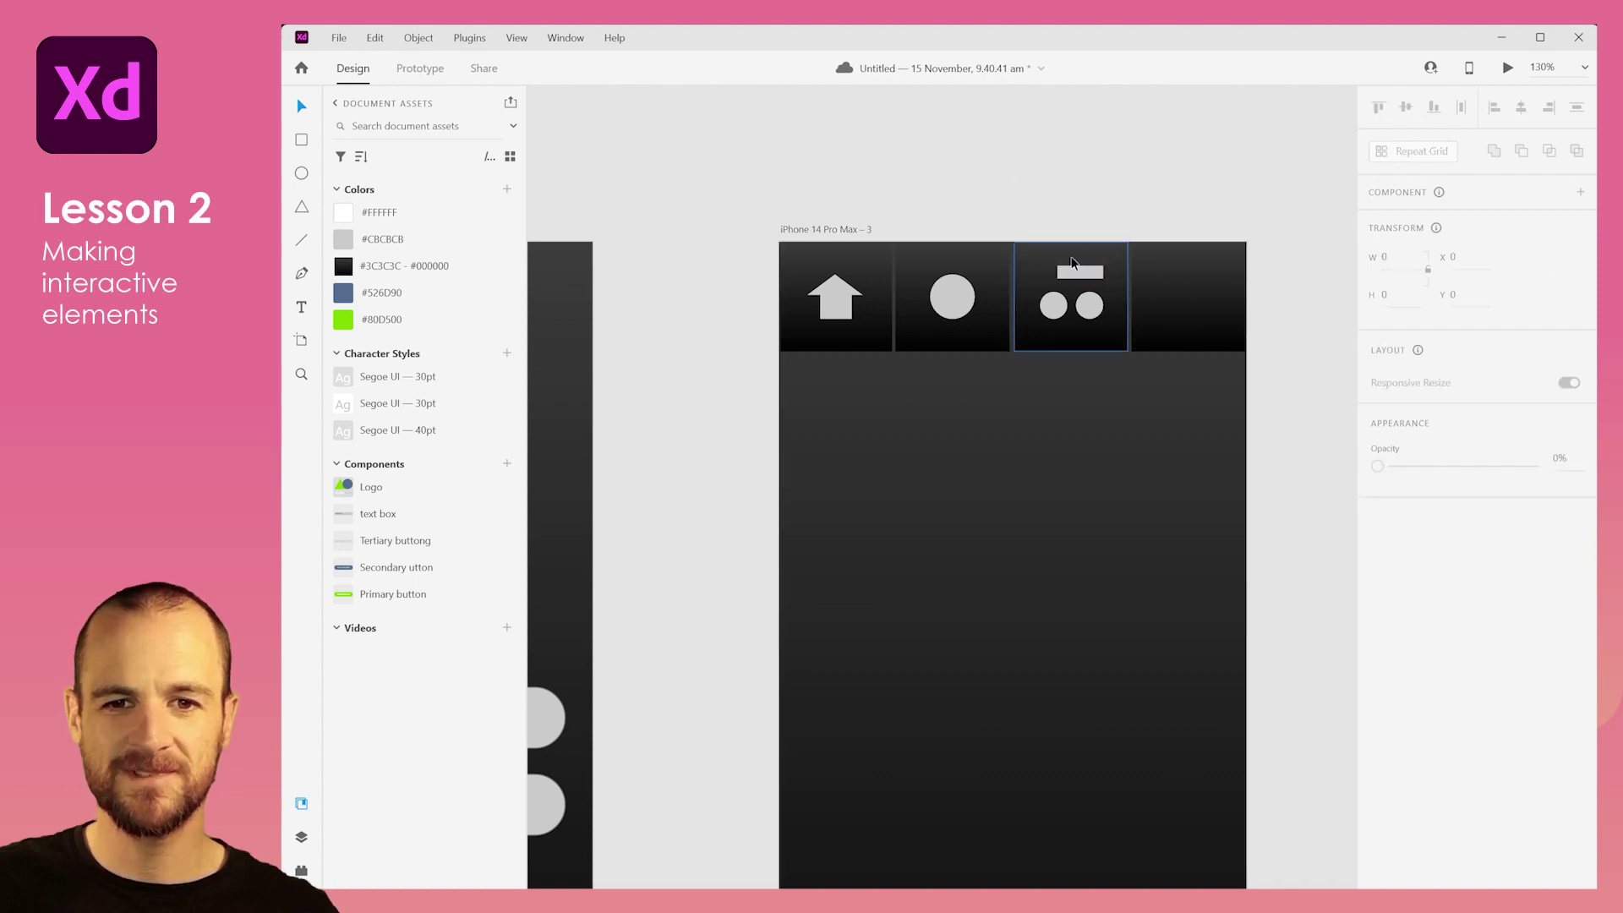
Step: Draw a borderless #CBCBCB stem, about 6 × 38, from the right end of the bar down to the right note circle
{"action": "key", "text": "r"}
{"action": "scroll", "coordinate": [952, 253], "scroll_direction": "up", "scroll_amount": 5}
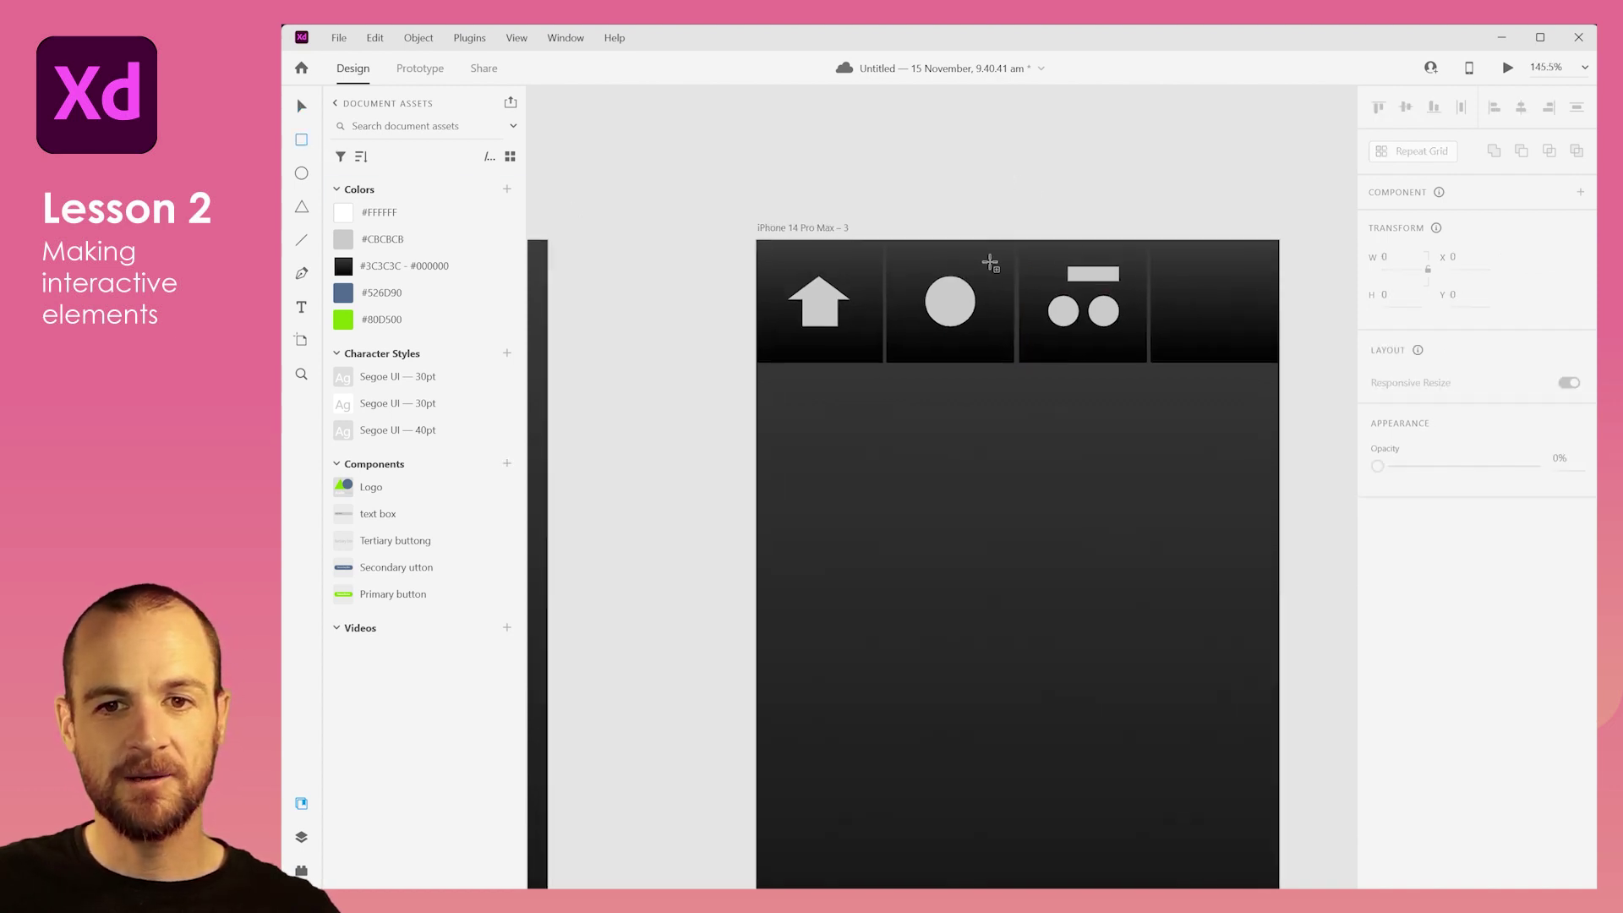
{"action": "left_click_drag", "start_coordinate": [1266, 267], "coordinate": [1247, 384]}
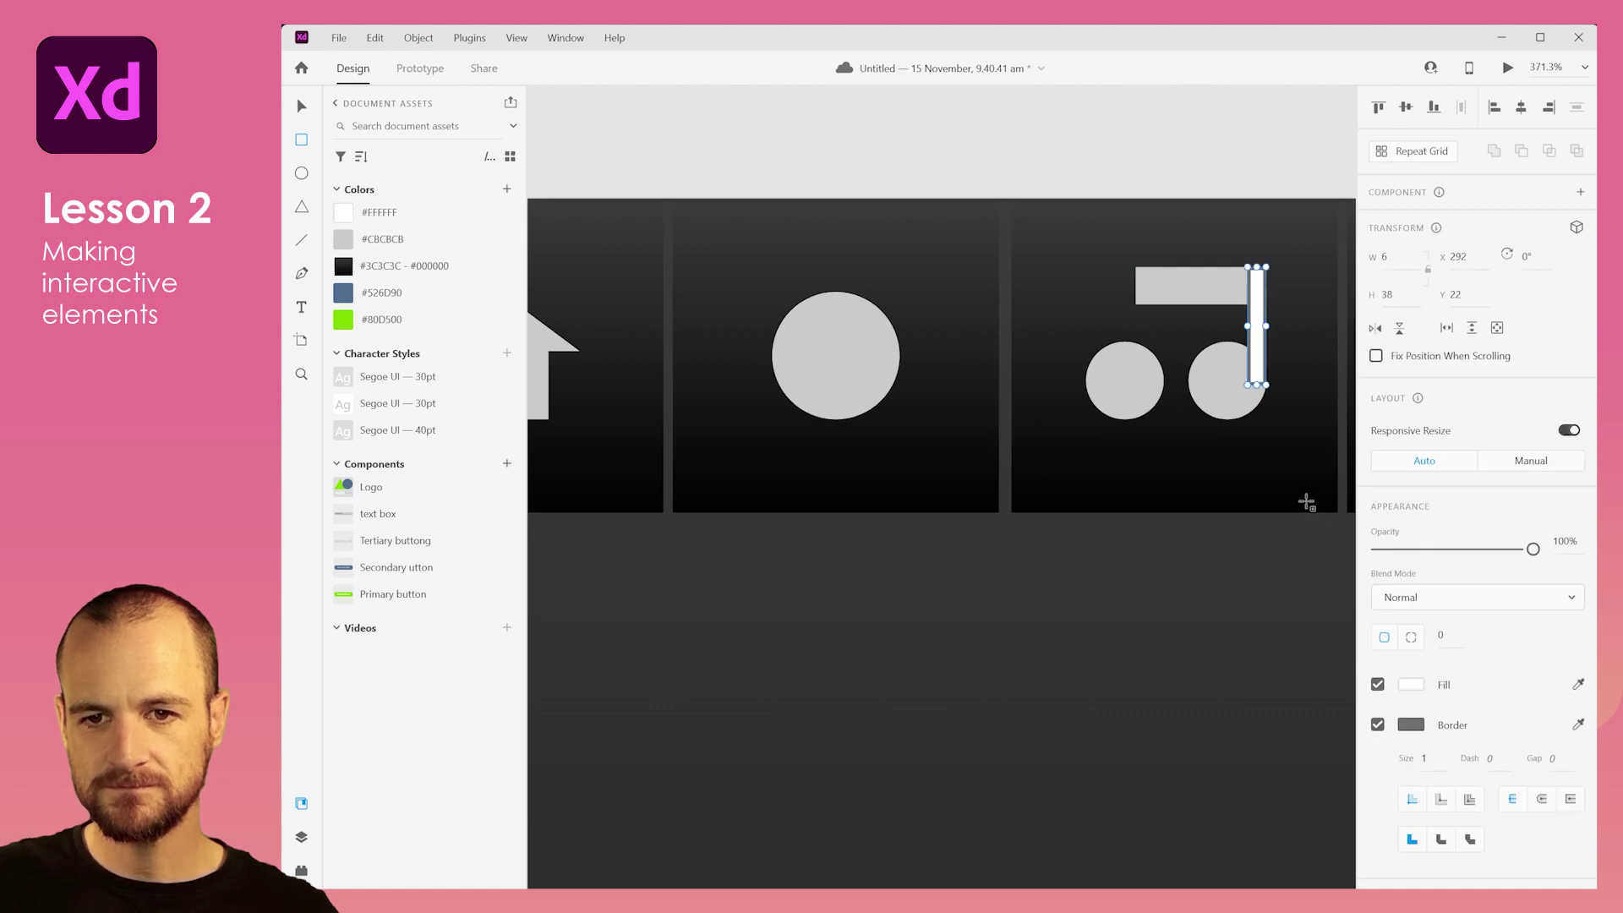
{"action": "left_click", "coordinate": [1376, 725]}
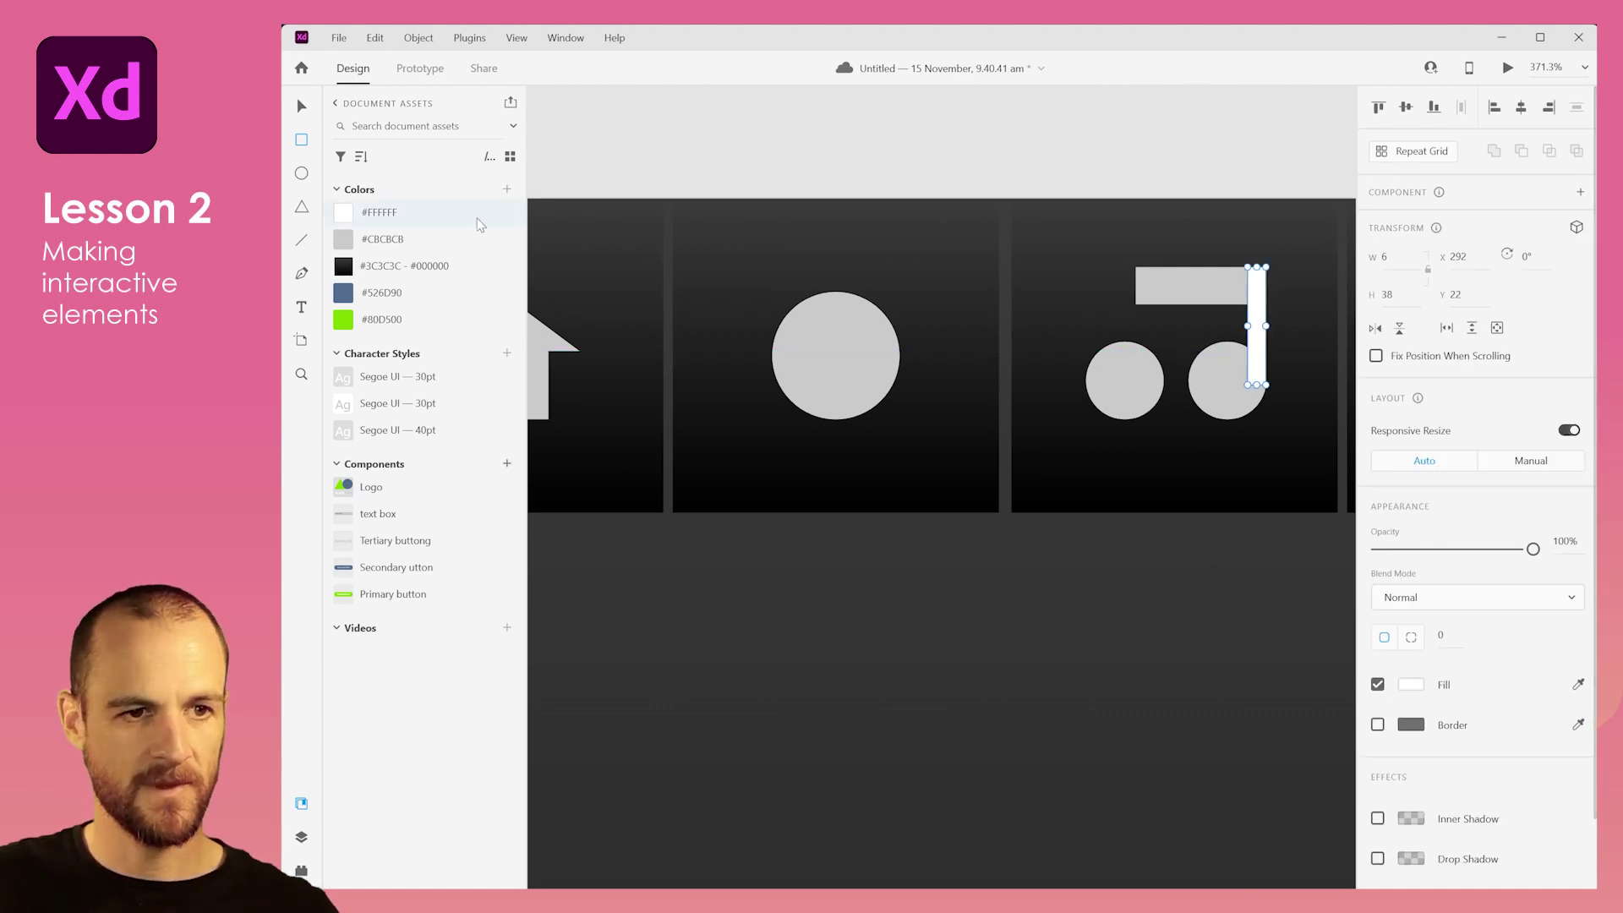
{"action": "left_click", "coordinate": [485, 245]}
{"action": "left_click", "coordinate": [1112, 128]}
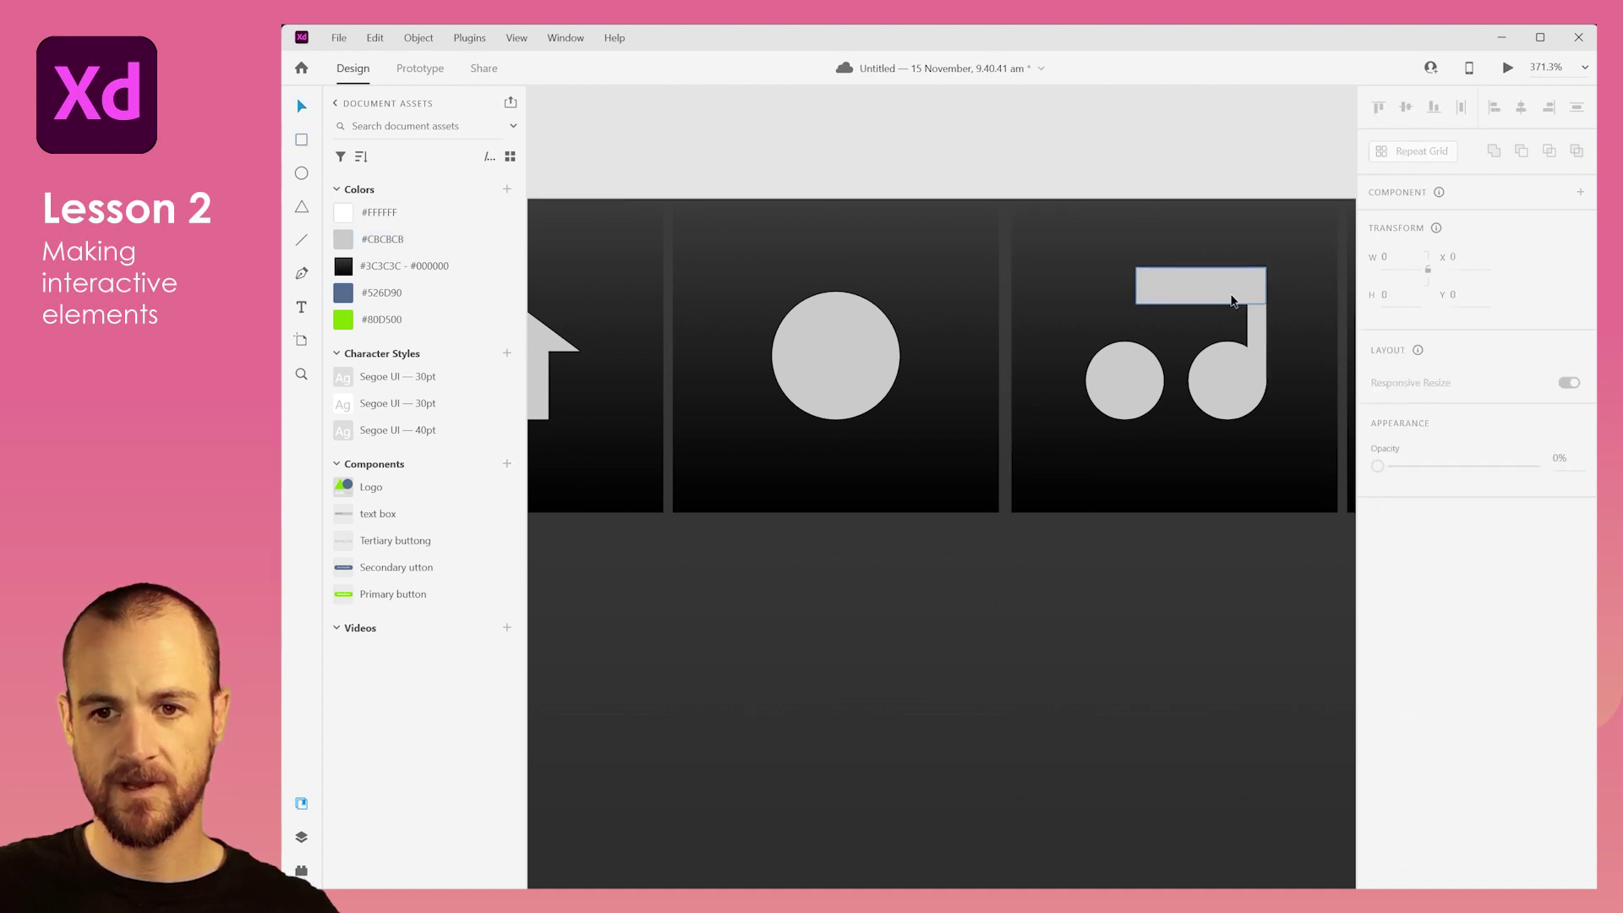
Step: Copy the stem to the left note circle to complete the double-note icon
{"action": "left_click_drag", "start_coordinate": [1251, 327], "coordinate": [928, 374]}
{"action": "left_click", "coordinate": [1103, 129]}
{"action": "scroll", "coordinate": [1130, 203], "scroll_direction": "down", "scroll_amount": 5}
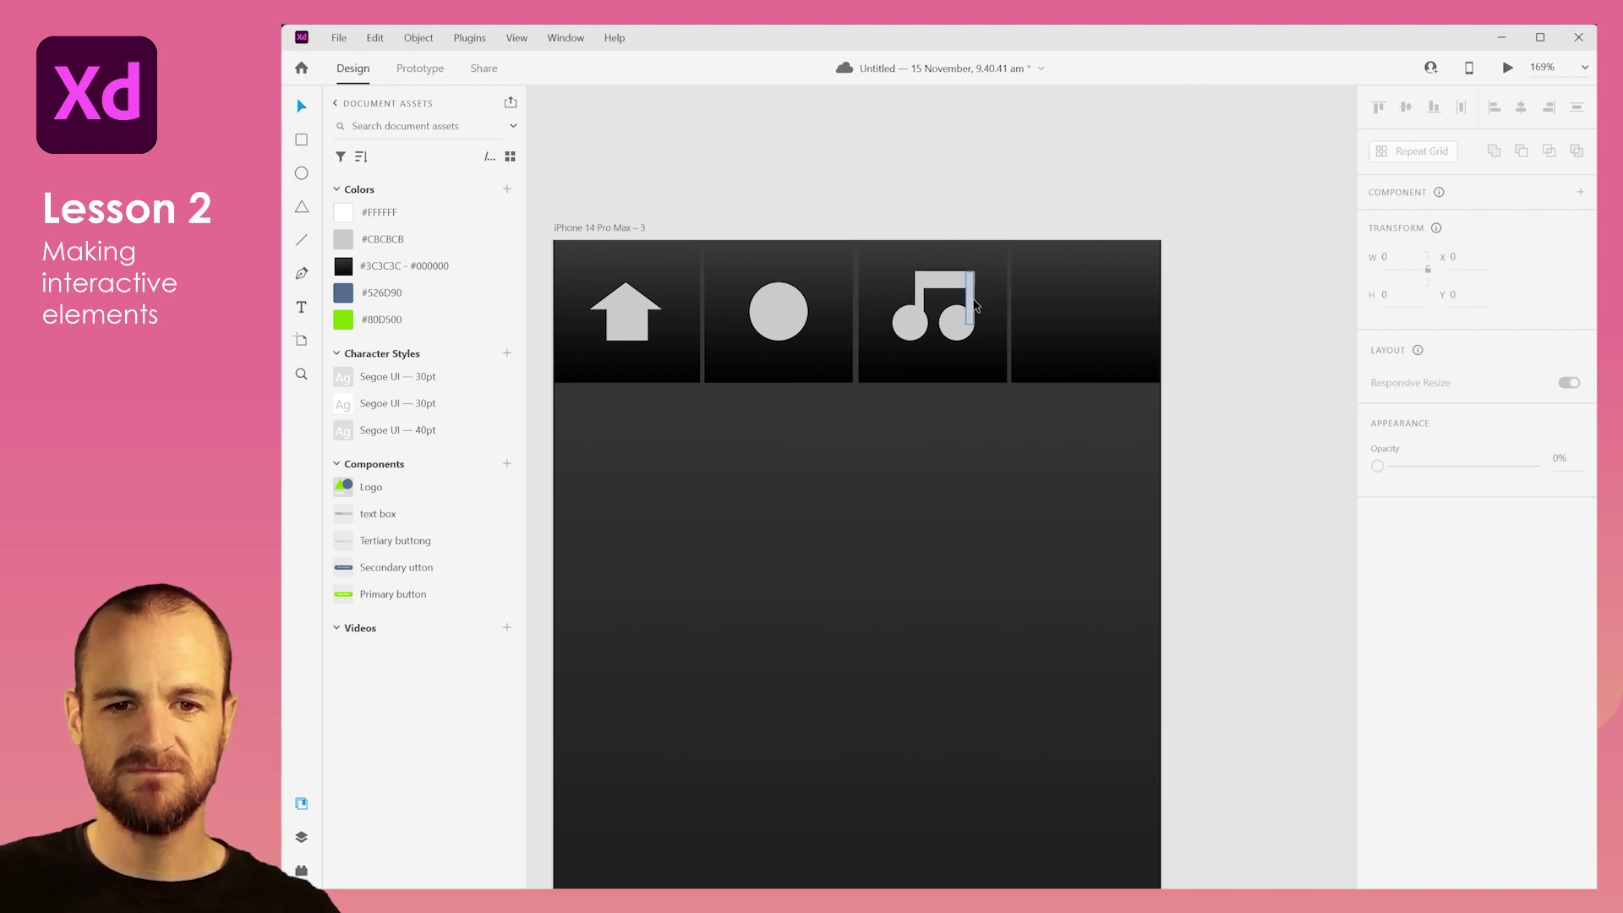
Step: Copy the double note's right stem and circle into the fourth header square as a single-note icon
{"action": "left_click", "coordinate": [969, 303]}
{"action": "left_click", "coordinate": [946, 327], "text": "shift"}
{"action": "left_click_drag", "start_coordinate": [951, 327], "coordinate": [1085, 340]}
{"action": "left_click", "coordinate": [1291, 349]}
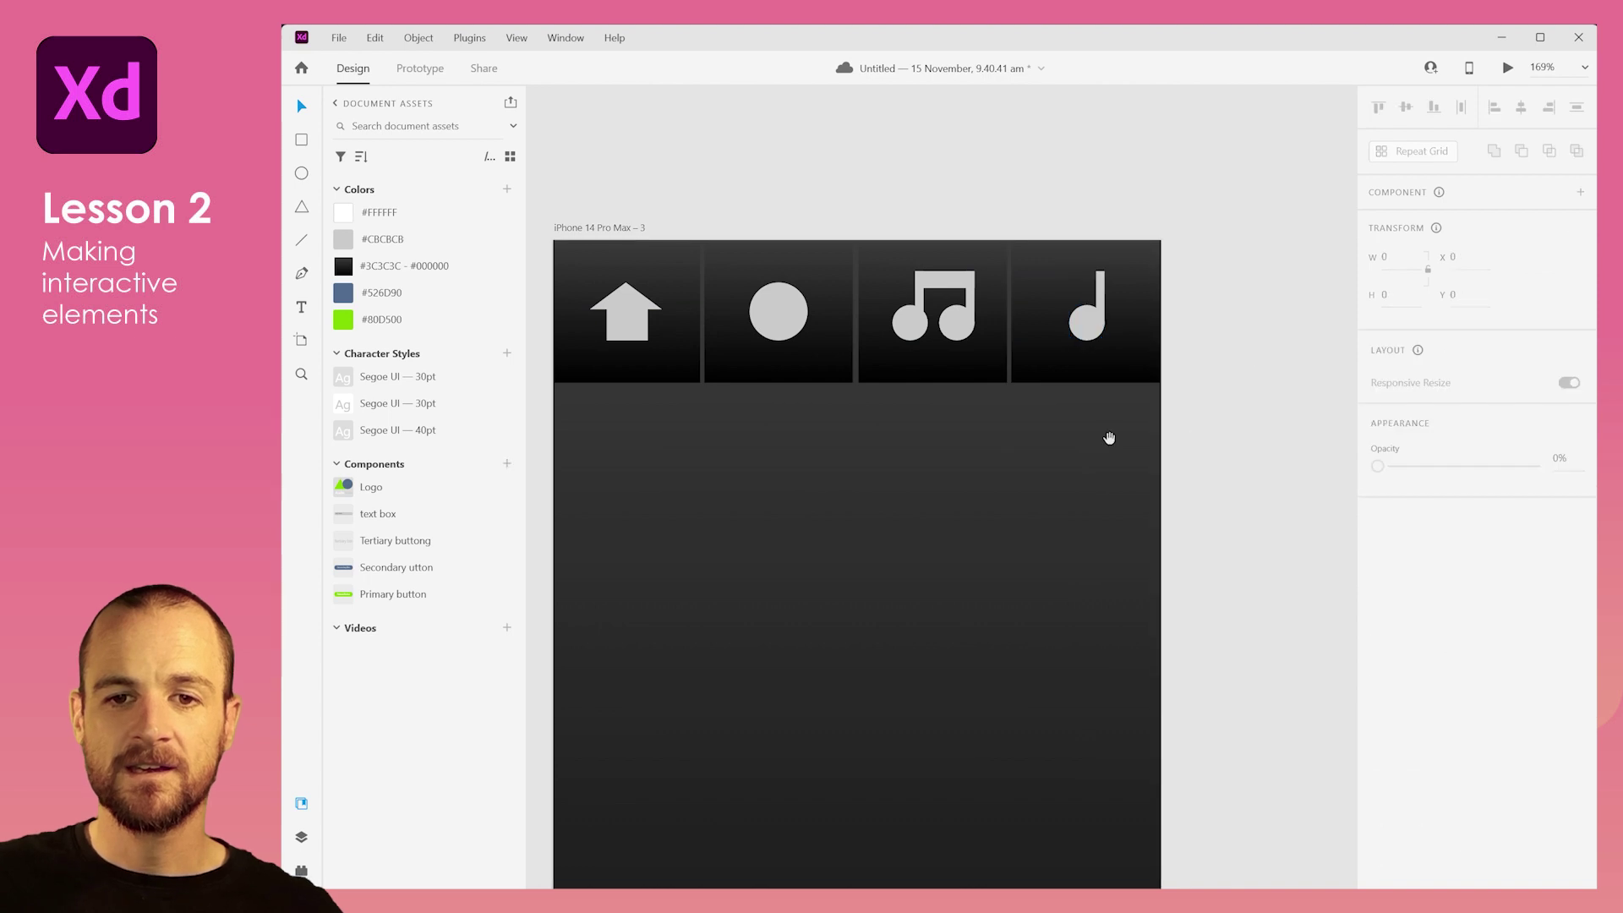
Step: Turn the house header square and the circle header square, each with its icon, into separate components
{"action": "scroll", "coordinate": [1116, 431], "scroll_direction": "down", "scroll_amount": 5}
{"action": "scroll", "coordinate": [1166, 423], "scroll_direction": "down", "scroll_amount": 3}
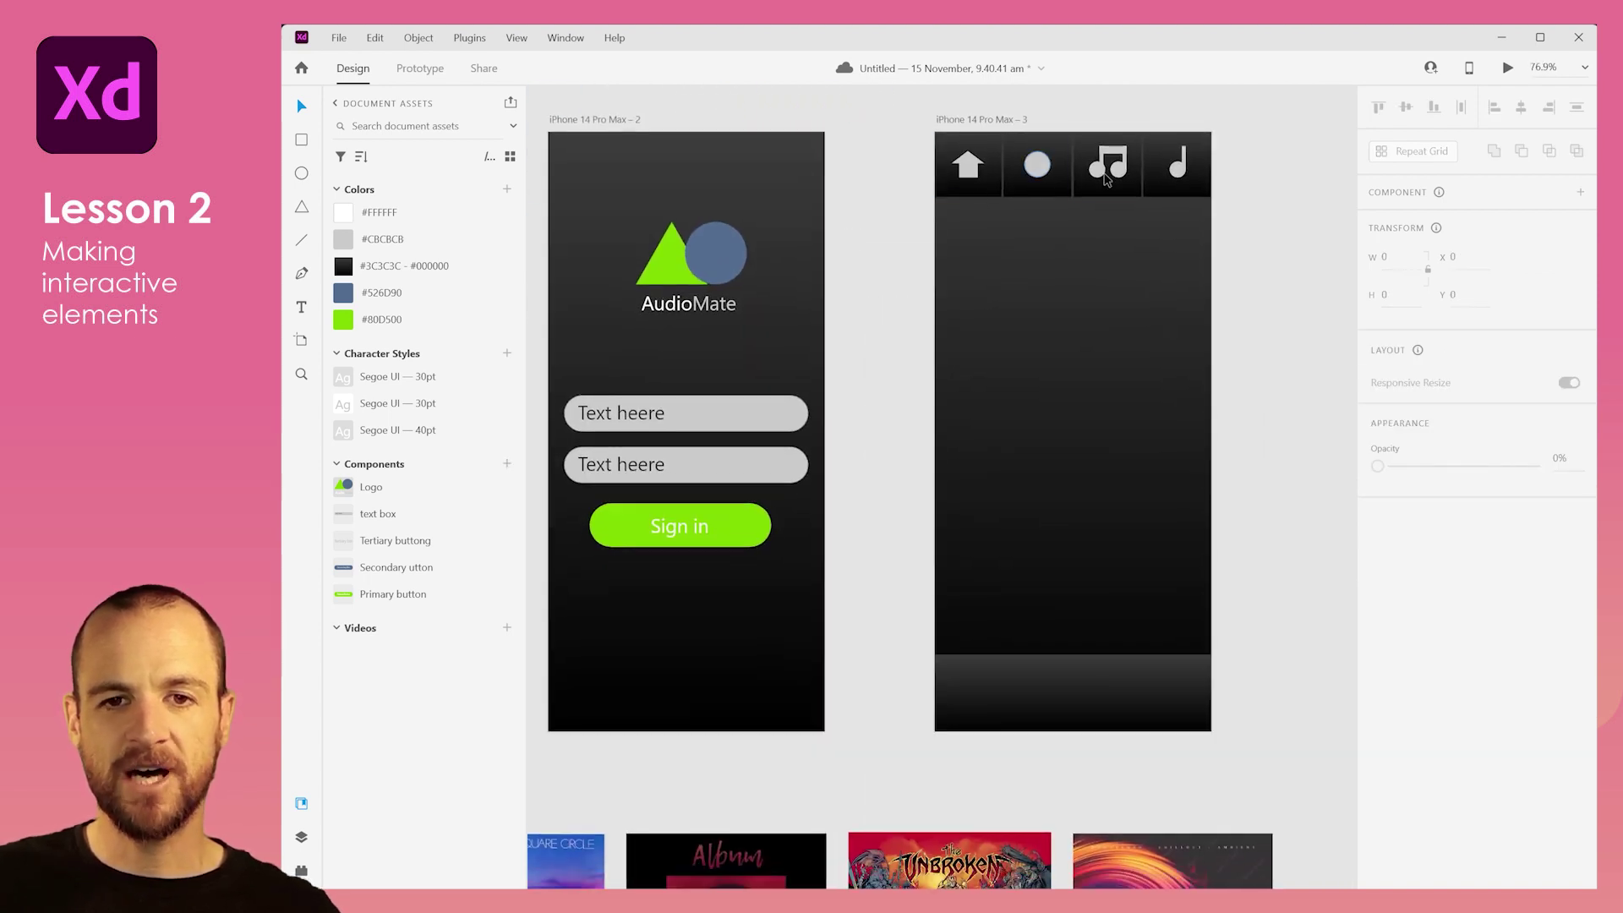
{"action": "left_click_drag", "start_coordinate": [917, 140], "coordinate": [1214, 200]}
{"action": "left_click", "coordinate": [1246, 188]}
{"action": "left_click_drag", "start_coordinate": [916, 165], "coordinate": [972, 182]}
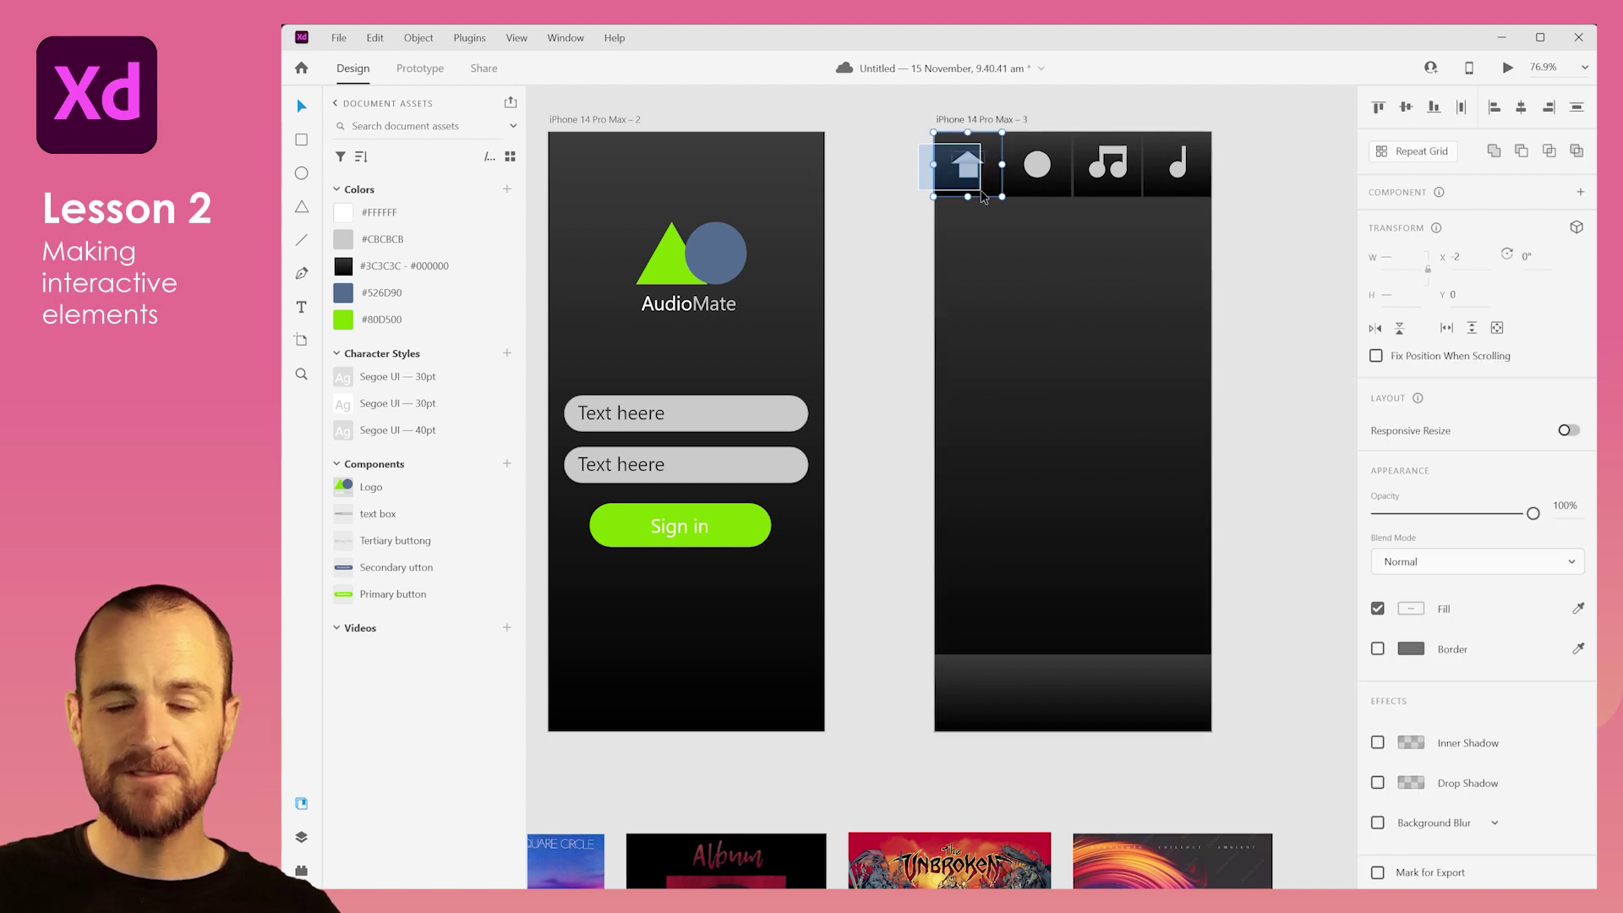
{"action": "left_click", "coordinate": [507, 463]}
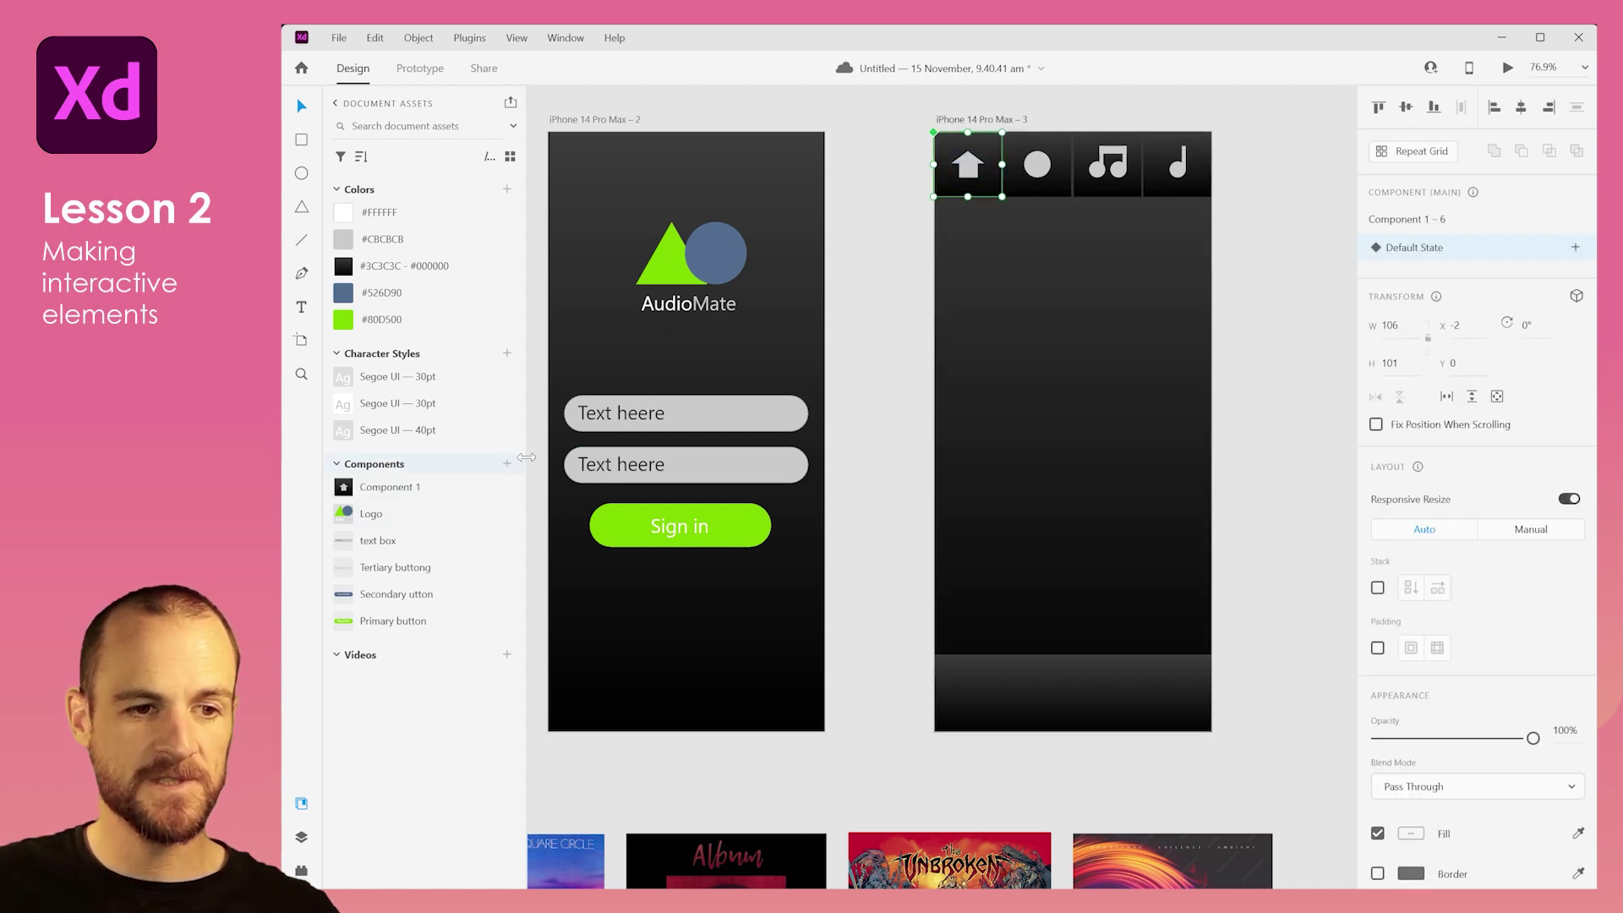
{"action": "left_click", "coordinate": [1033, 165]}
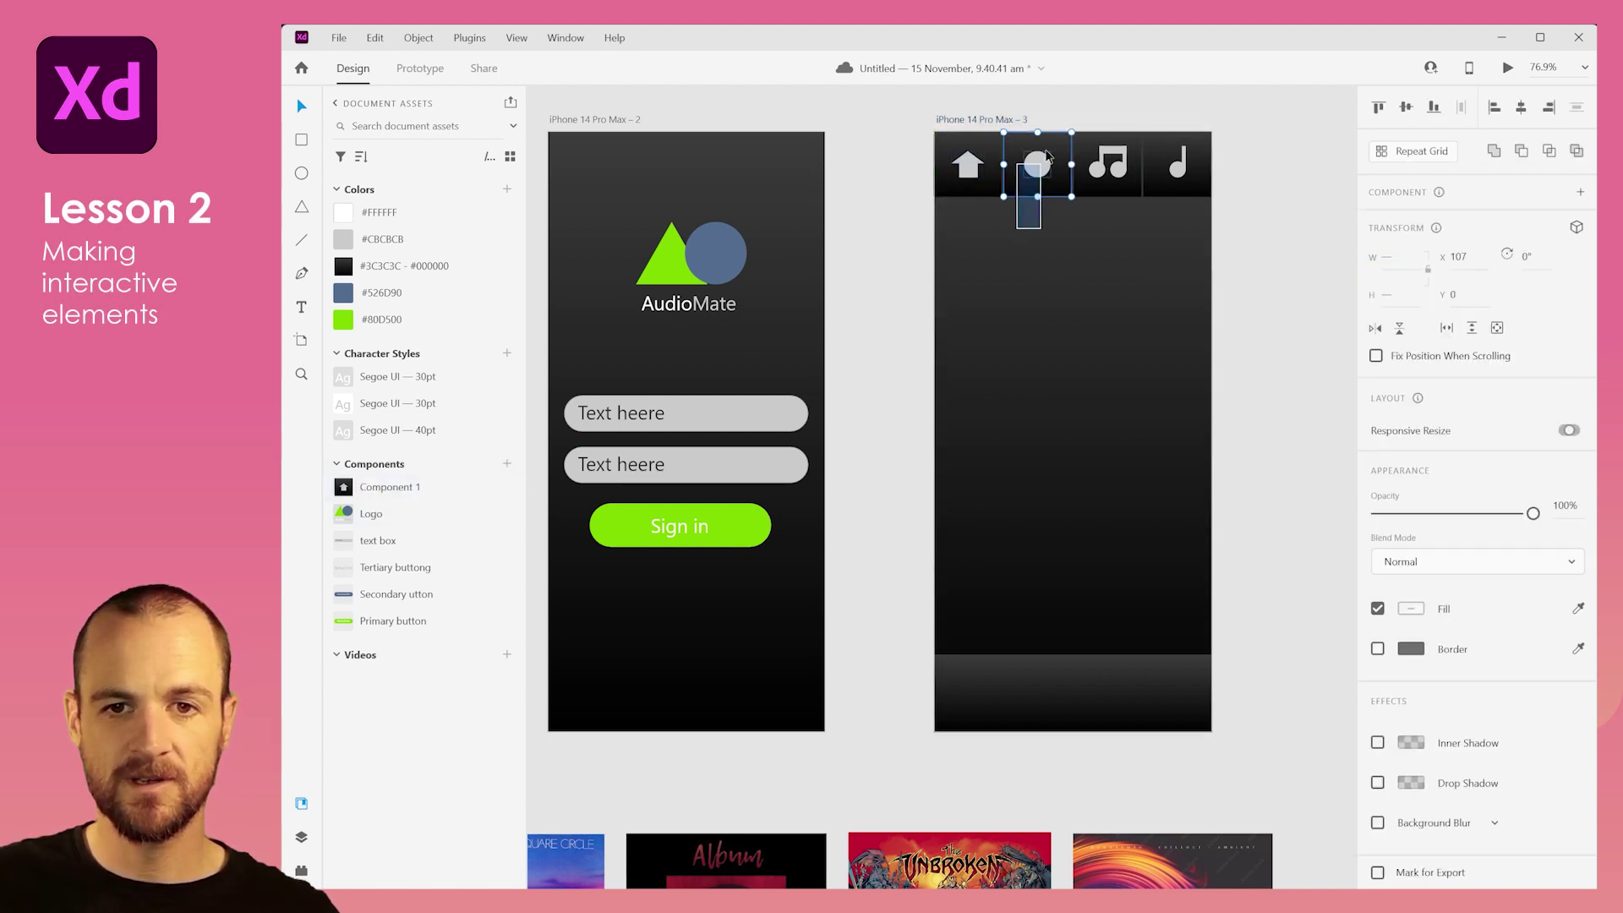
{"action": "left_click", "coordinate": [507, 463]}
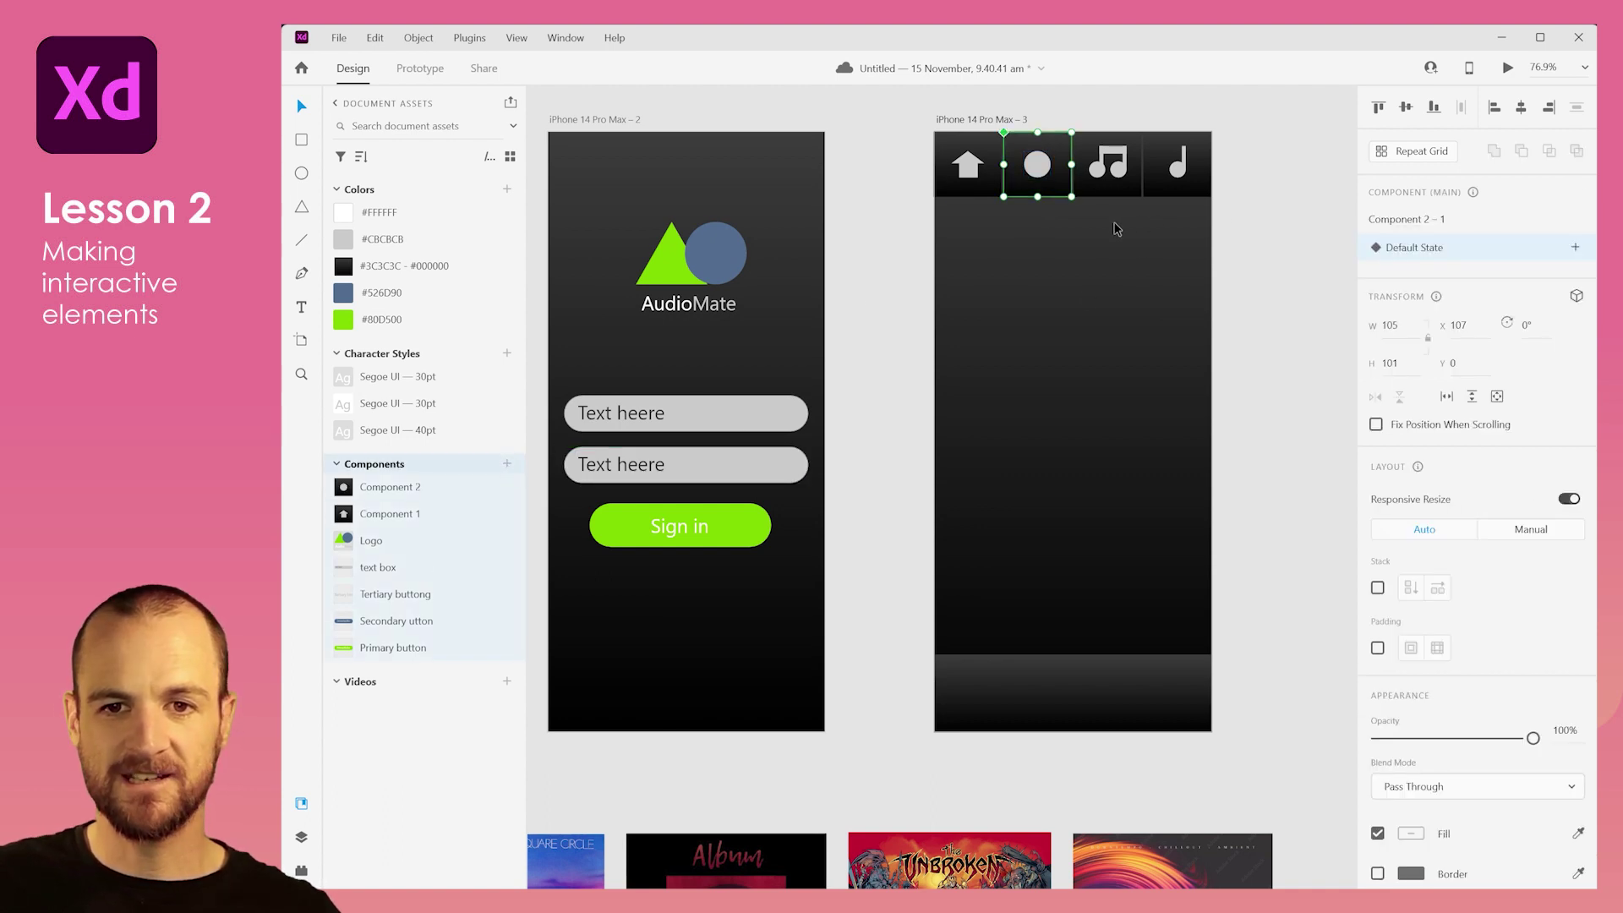
Step: Turn the double-note and single-note header squares, each with its icon, into separate components
{"action": "left_click", "coordinate": [1107, 165]}
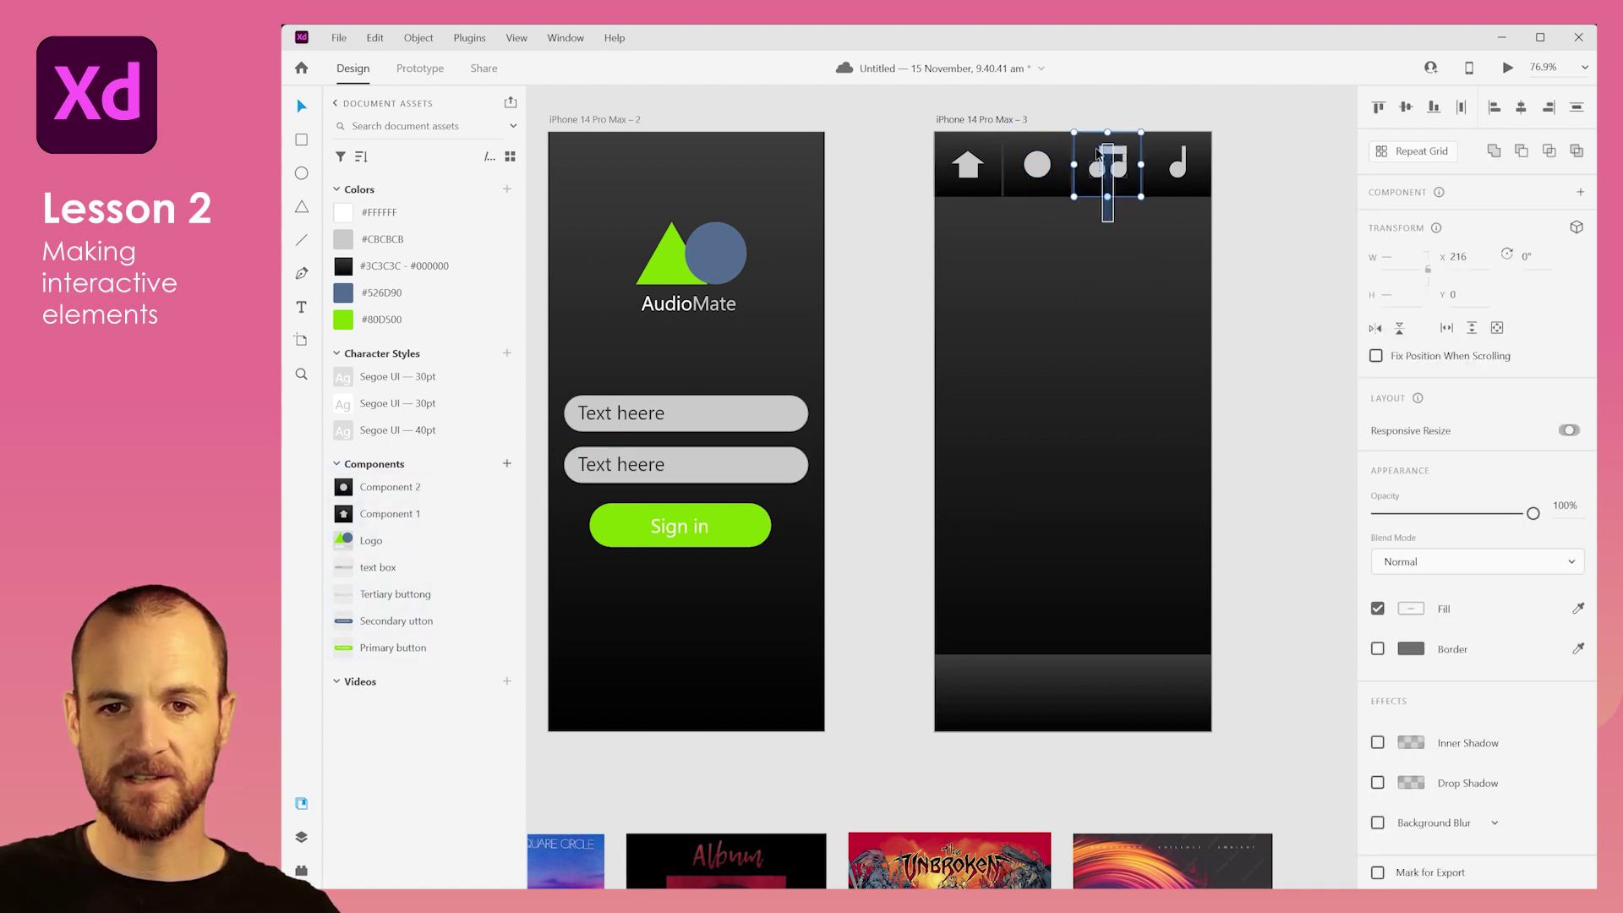
{"action": "left_click", "coordinate": [507, 464]}
{"action": "left_click", "coordinate": [1177, 173]}
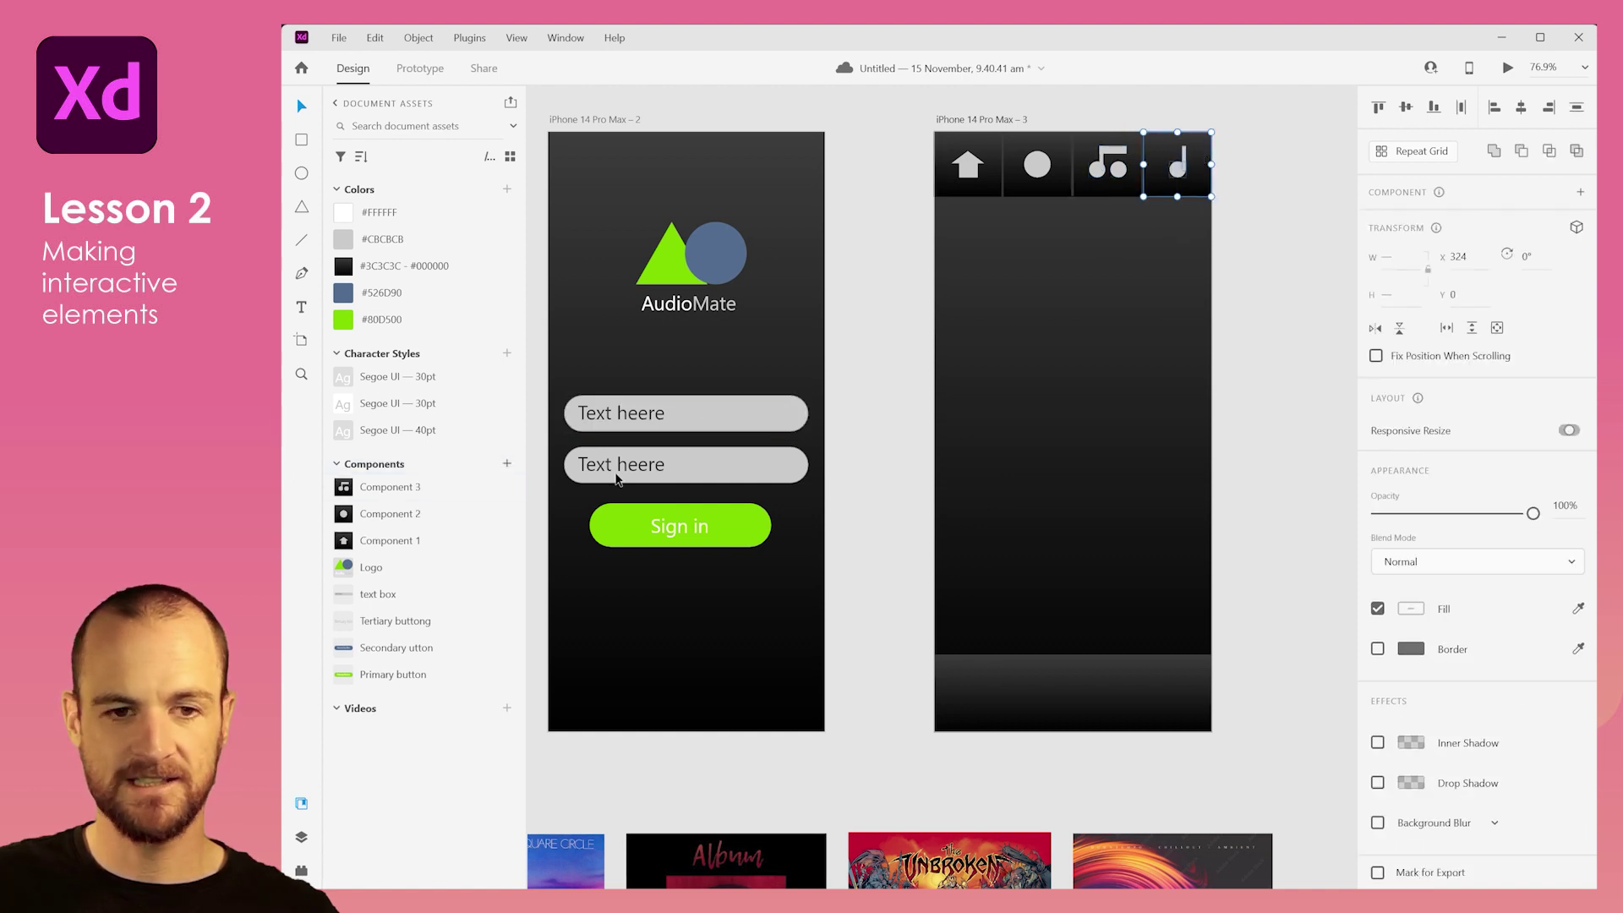
{"action": "left_click", "coordinate": [507, 463]}
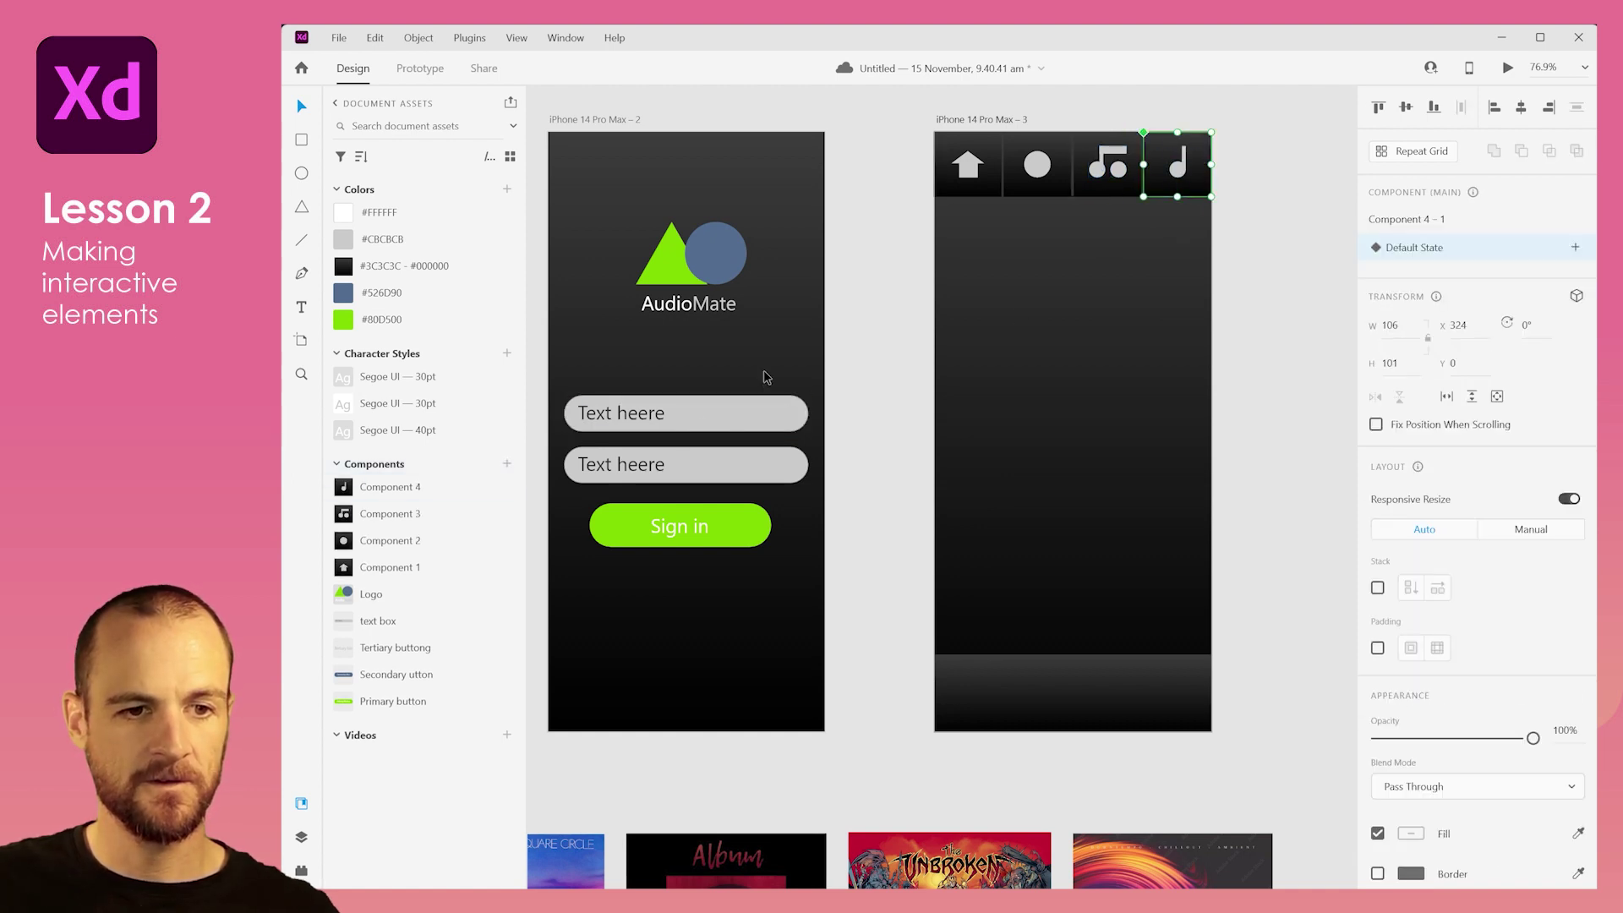
{"action": "left_click", "coordinate": [1254, 294]}
Step: Draw a 136 × 136 circle overlapping the middle of the footer bar and fill it with the #3C3C3C - #000000 gradient
{"action": "scroll", "coordinate": [1146, 668], "scroll_direction": "down", "scroll_amount": 1}
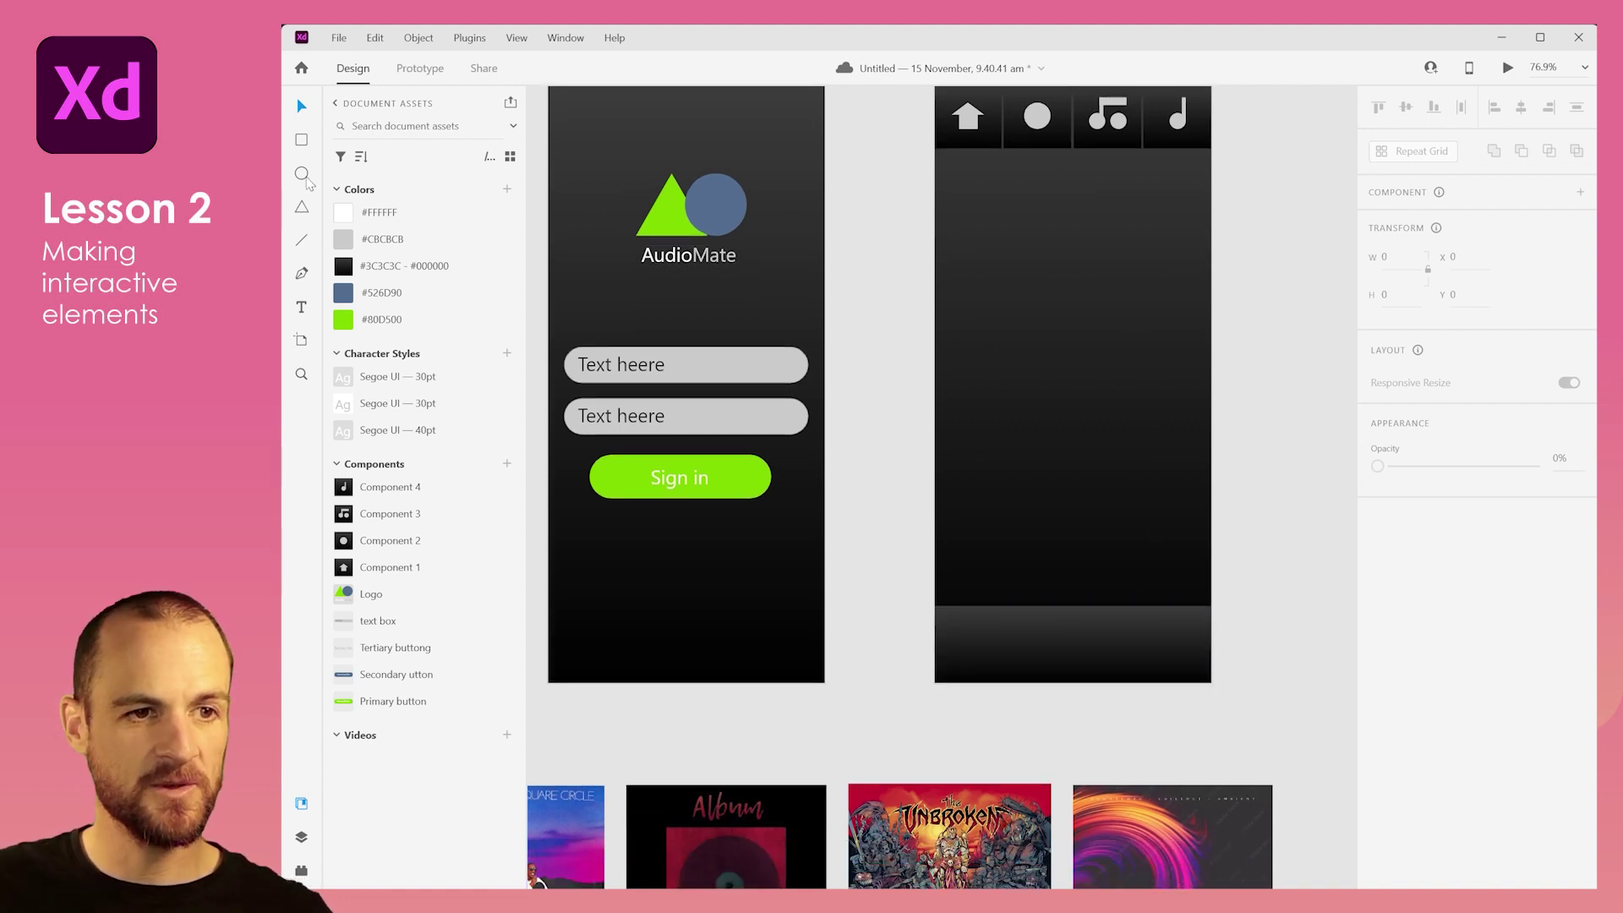
{"action": "left_click_drag", "start_coordinate": [1028, 581], "coordinate": [1103, 632]}
{"action": "key", "text": "v"}
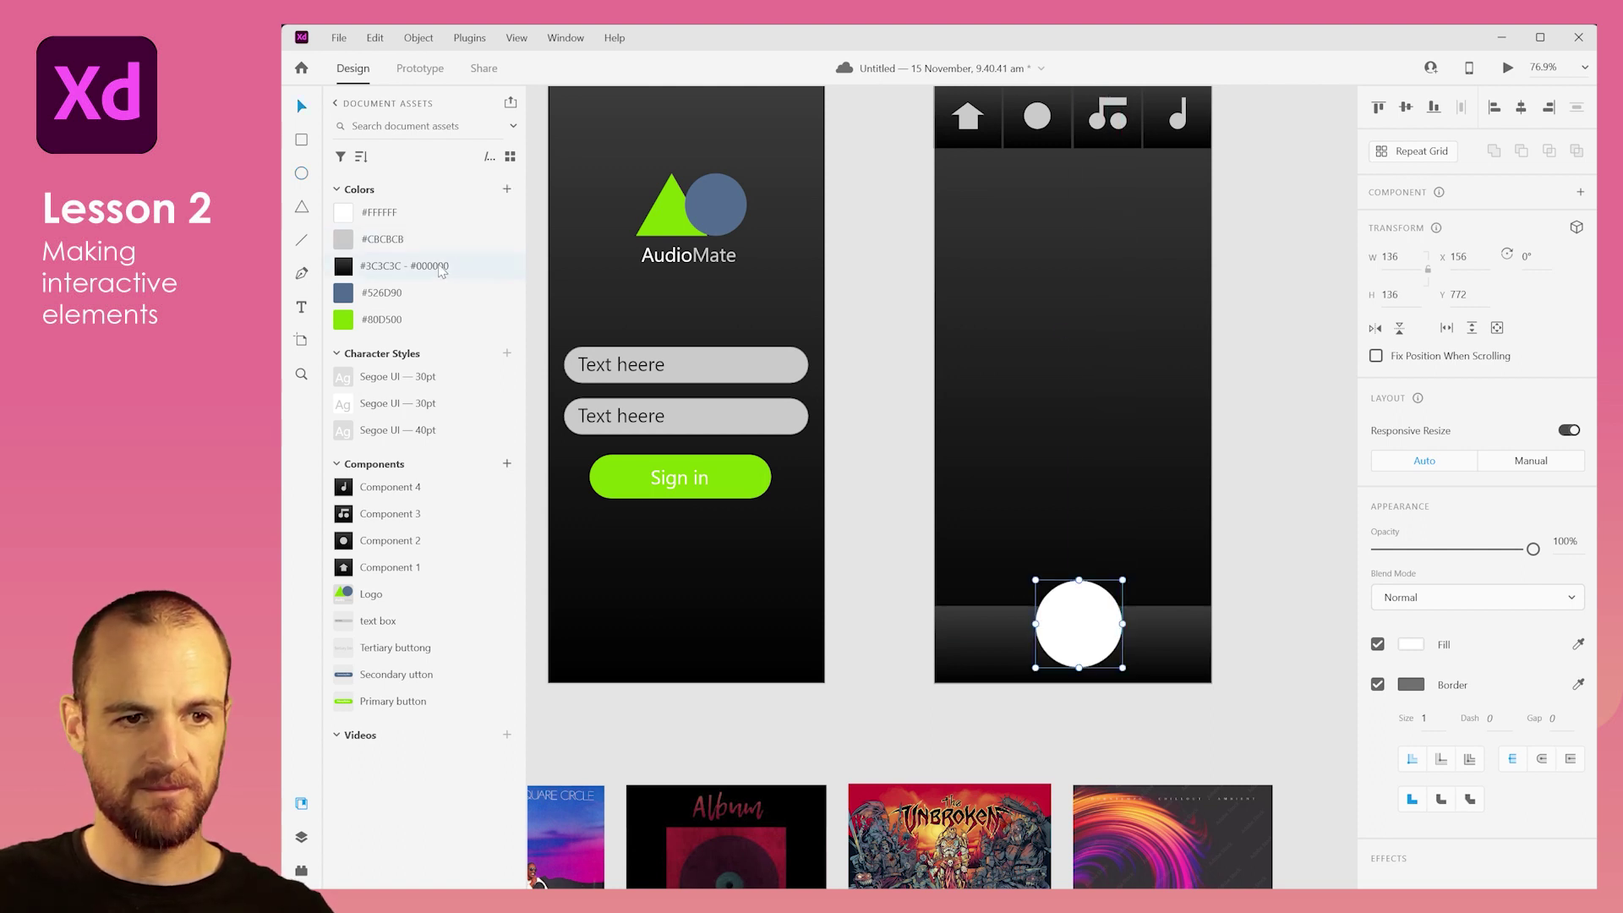
{"action": "left_click", "coordinate": [439, 267]}
{"action": "left_click", "coordinate": [1302, 617]}
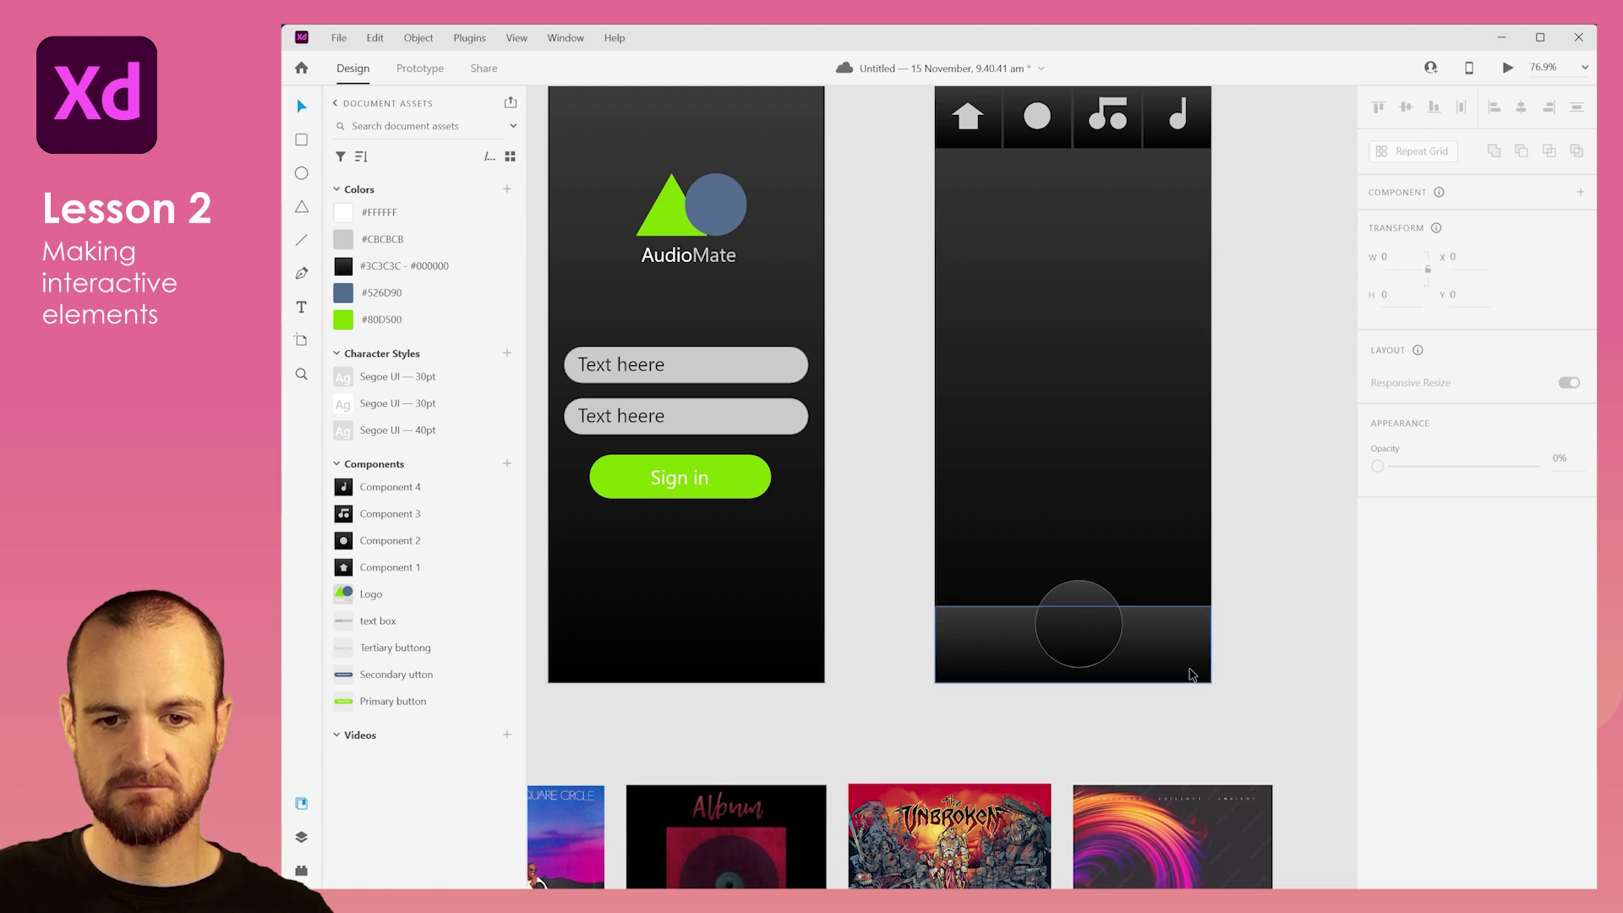
Step: Add a #CBCBCB play triangle inside the footer circle, rotated by 90° and sized about 77 × 67
{"action": "scroll", "coordinate": [1192, 668], "scroll_direction": "up", "scroll_amount": 5}
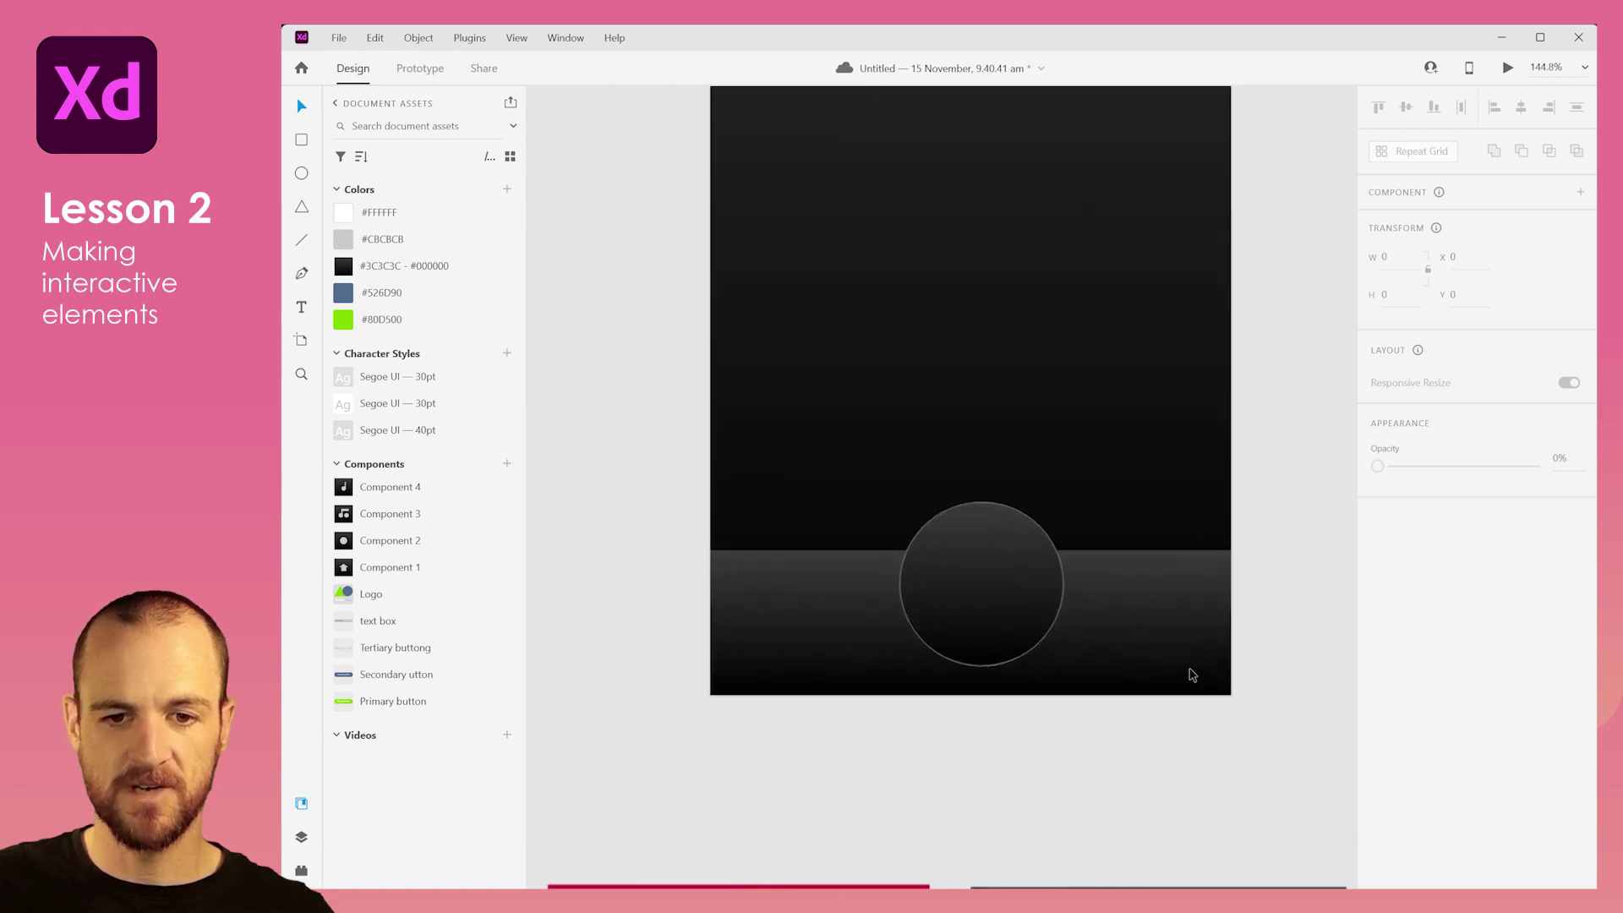
{"action": "left_click", "coordinate": [301, 208]}
{"action": "left_click_drag", "start_coordinate": [922, 524], "coordinate": [1004, 612]}
{"action": "key", "text": "v"}
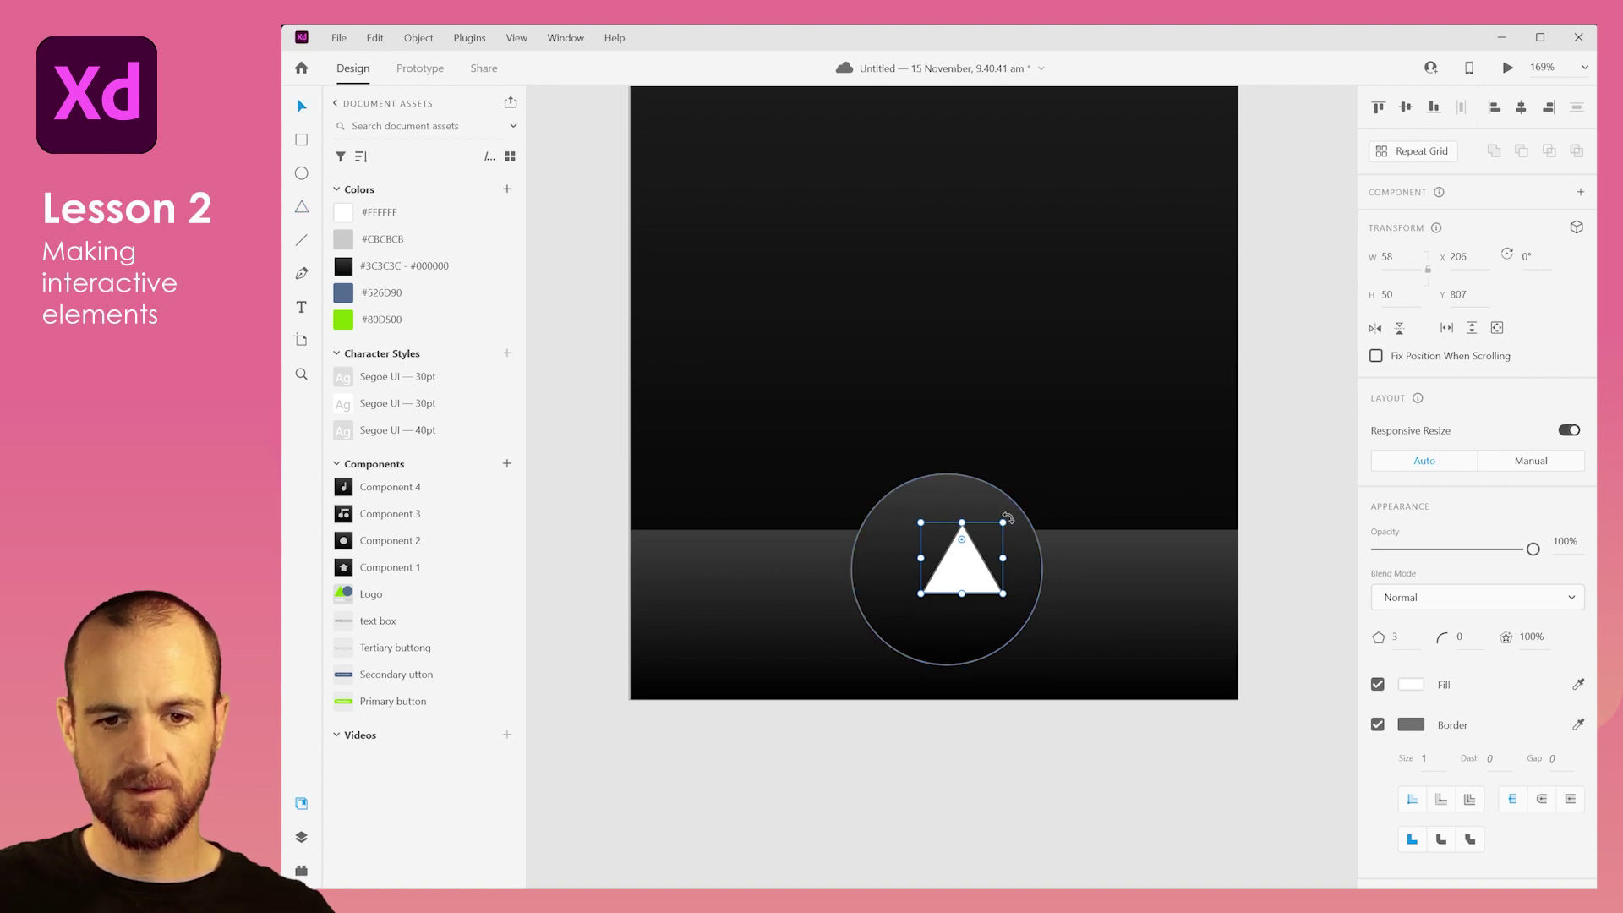
{"action": "left_click_drag", "start_coordinate": [1008, 517], "coordinate": [912, 592]}
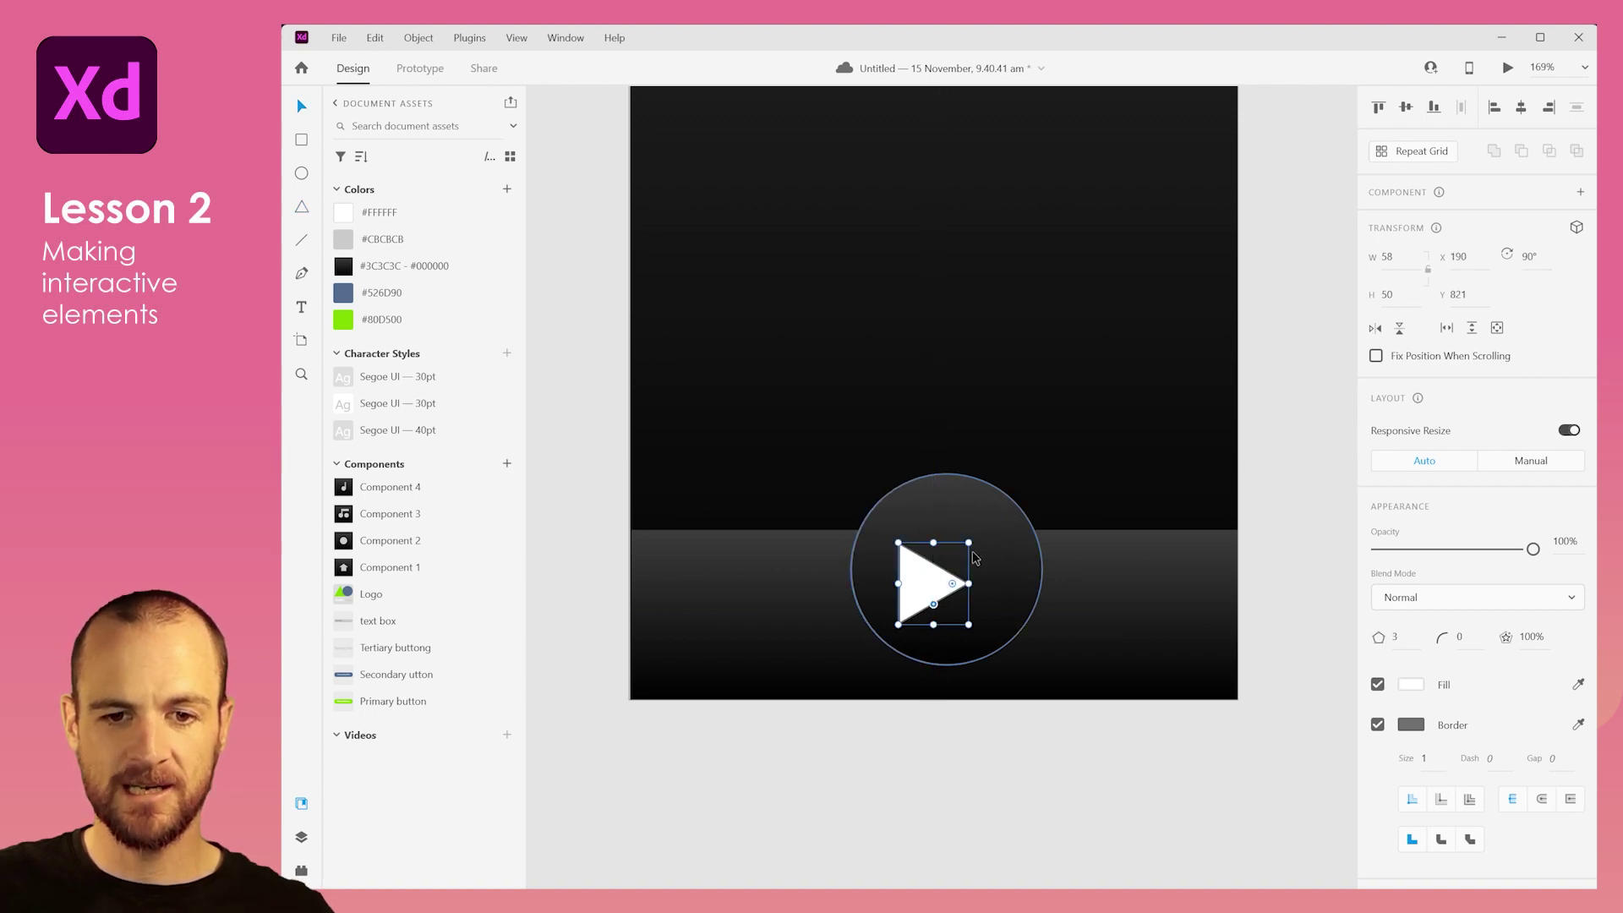
{"action": "left_click_drag", "start_coordinate": [968, 541], "coordinate": [940, 564]}
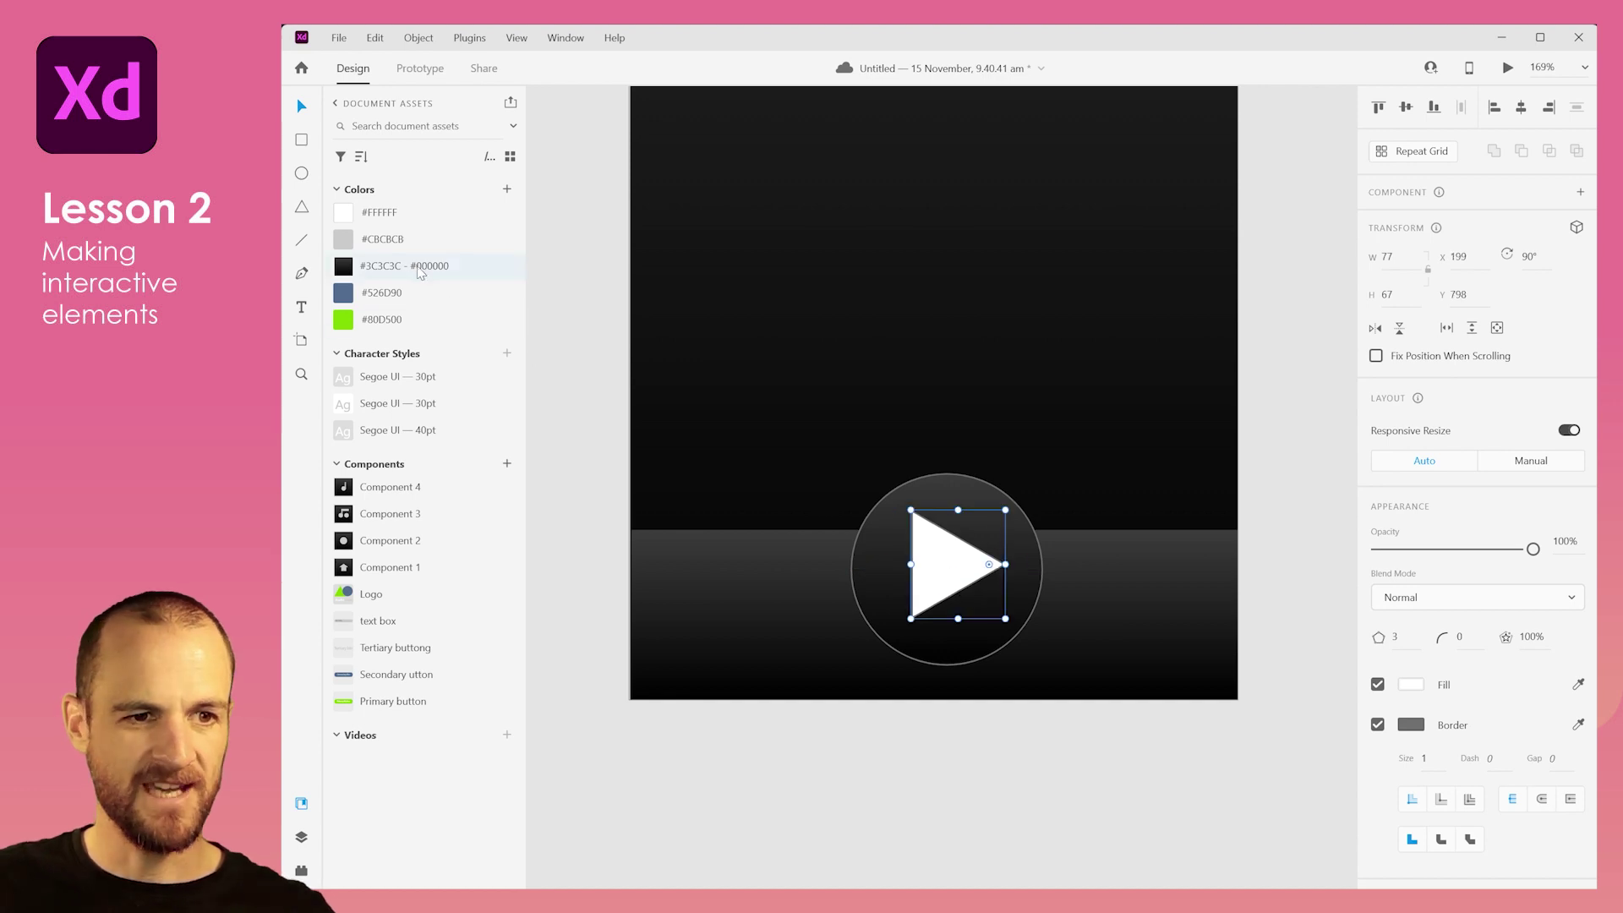
{"action": "left_click", "coordinate": [590, 355]}
{"action": "scroll", "coordinate": [789, 428], "scroll_direction": "down", "scroll_amount": 5}
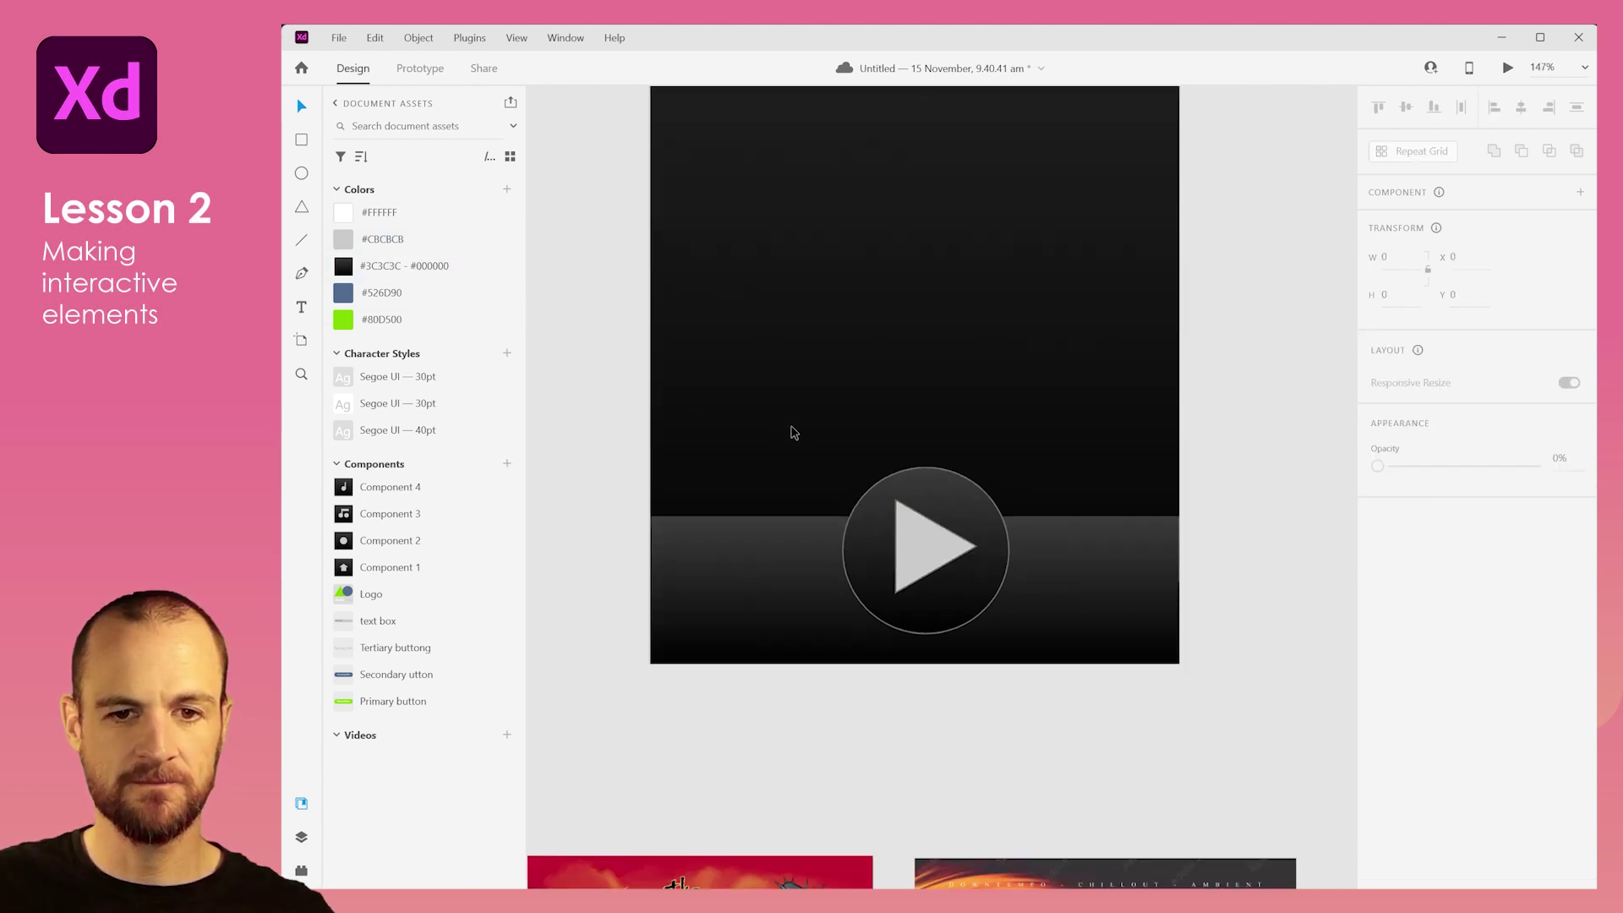
Step: Place a smaller copy of the play button to its left and add a #CBCBCB vertical bar at the triangle's tip
{"action": "left_click_drag", "start_coordinate": [903, 331], "coordinate": [940, 466]}
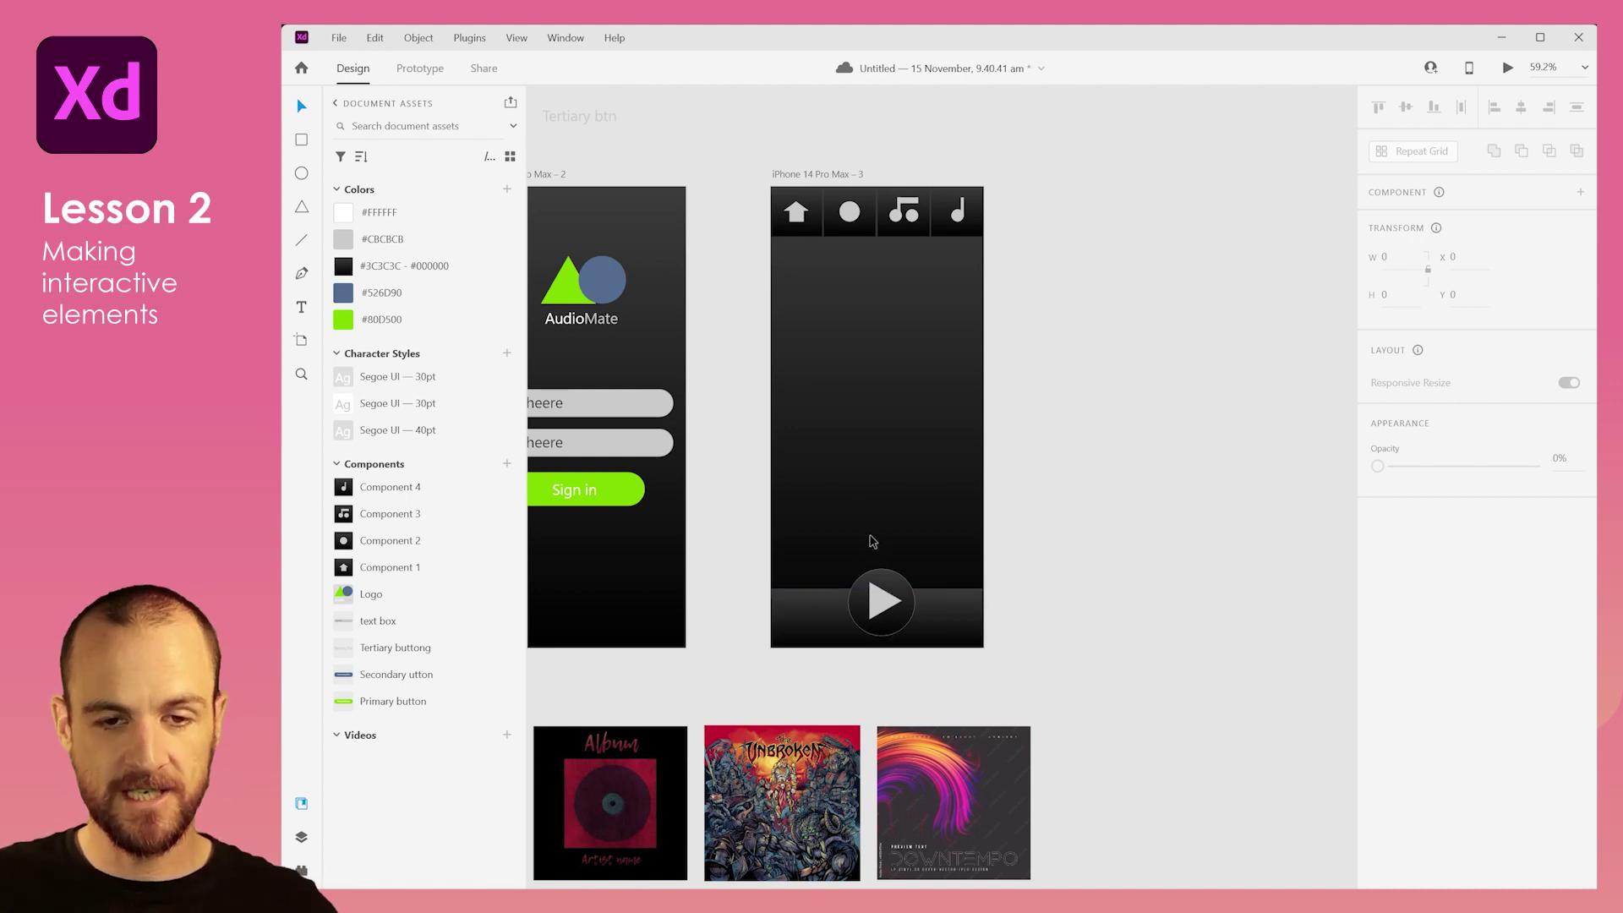
{"action": "scroll", "coordinate": [870, 630], "scroll_direction": "up", "scroll_amount": 5}
{"action": "left_click", "coordinate": [874, 609]}
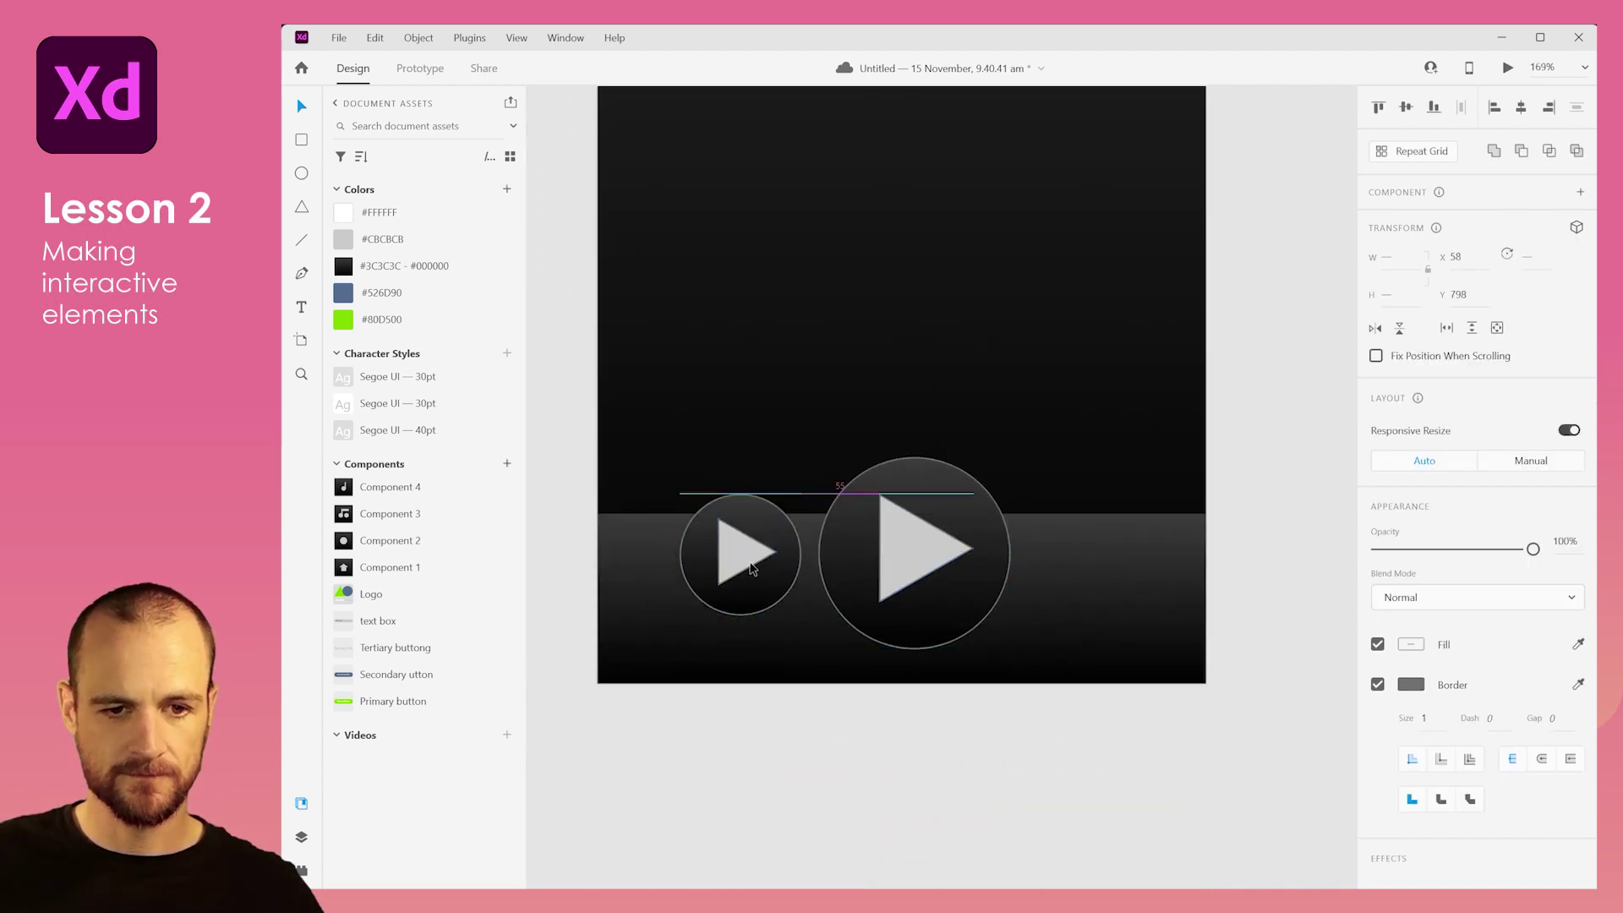
{"action": "left_click_drag", "start_coordinate": [765, 518], "coordinate": [779, 590]}
{"action": "left_click", "coordinate": [380, 239]}
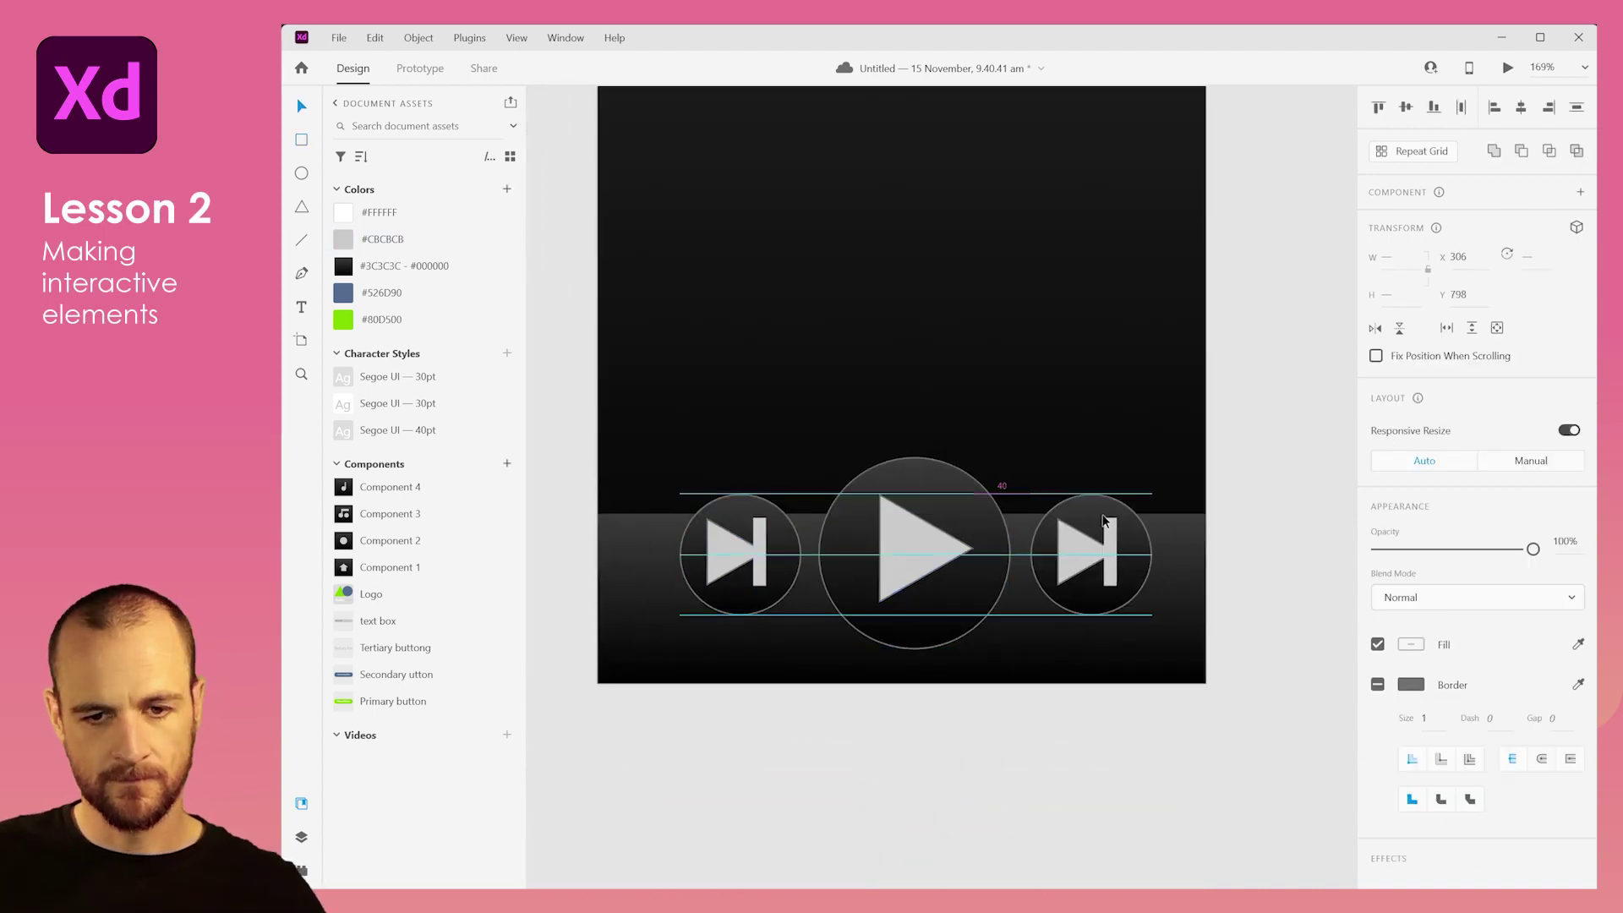
Step: Mirror the small button beside the play button horizontally and shift all three player buttons to centre them in the footer
{"action": "left_click_drag", "start_coordinate": [676, 619], "coordinate": [597, 603]}
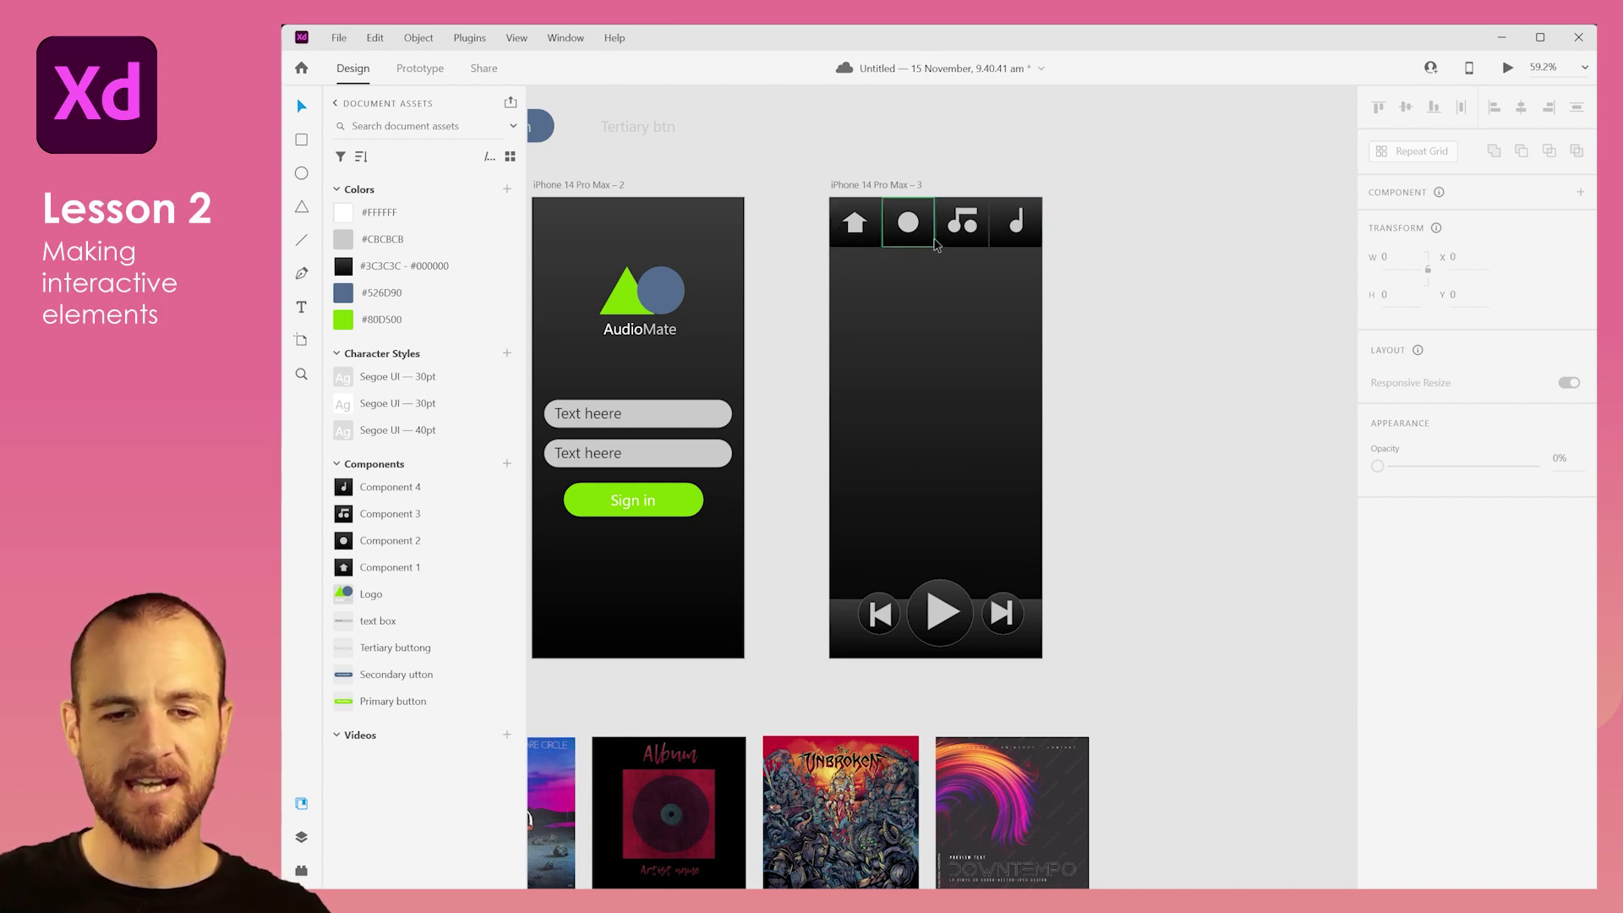
{"action": "left_click_drag", "start_coordinate": [774, 579], "coordinate": [991, 627]}
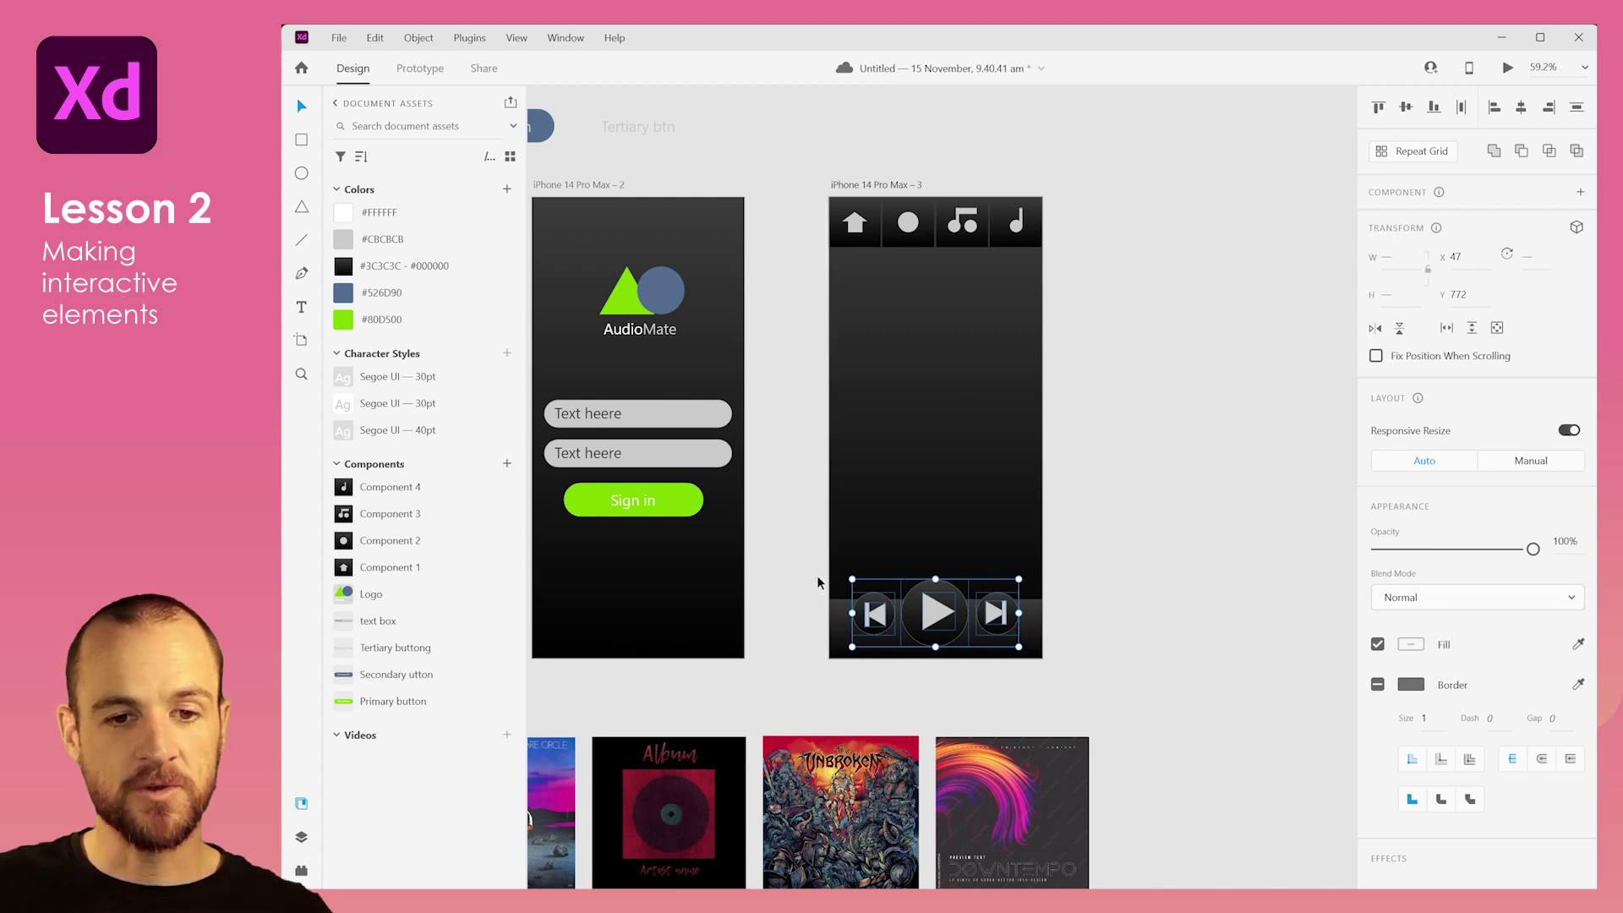
Step: Turn the large footer circle and its play triangle, without the footer bar, into a component
{"action": "left_click", "coordinate": [918, 668]}
{"action": "left_click_drag", "start_coordinate": [920, 674], "coordinate": [955, 605]}
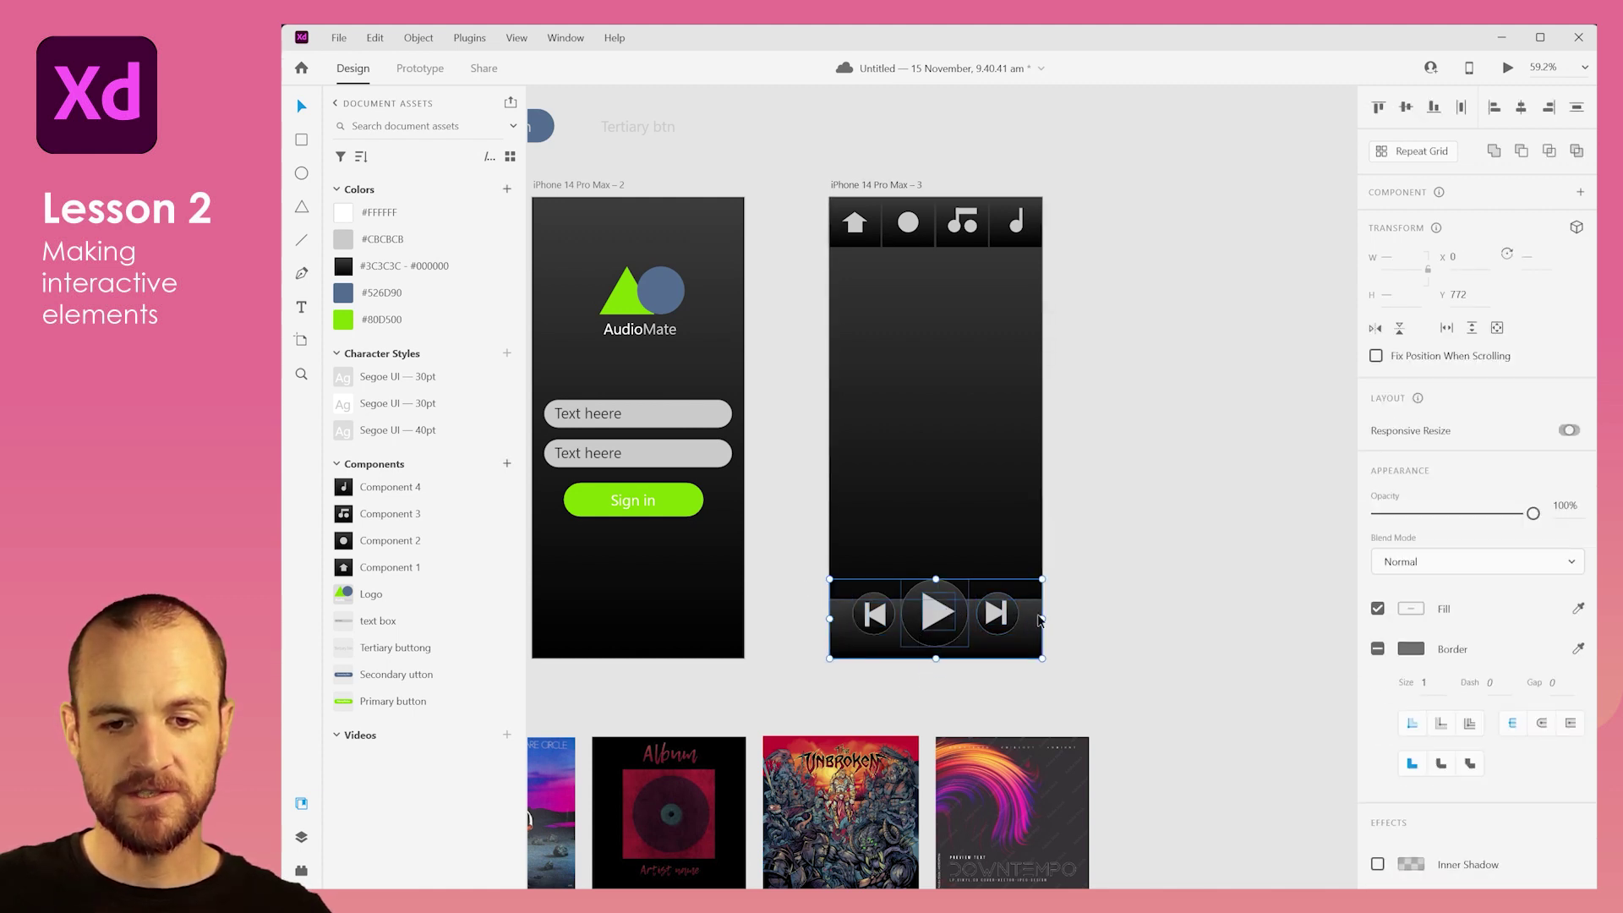
{"action": "left_click", "coordinate": [1034, 615], "text": "shift"}
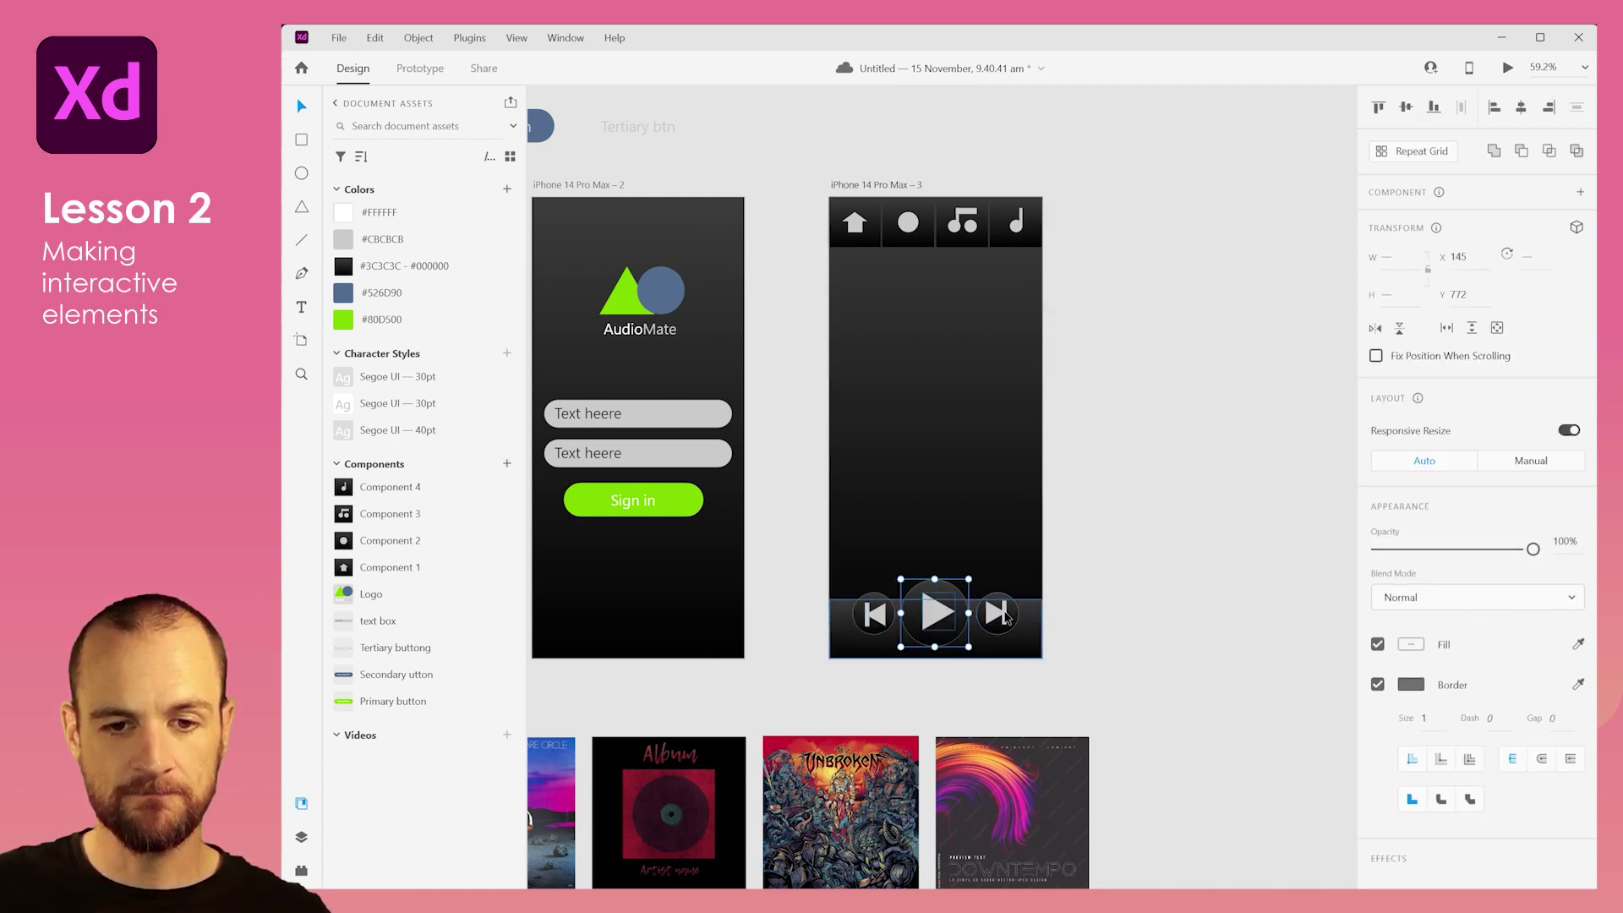
{"action": "left_click", "coordinate": [507, 464]}
Step: Turn the previous and next player buttons into two separate components, leaving the footer bar out of both
{"action": "left_click", "coordinate": [836, 640]}
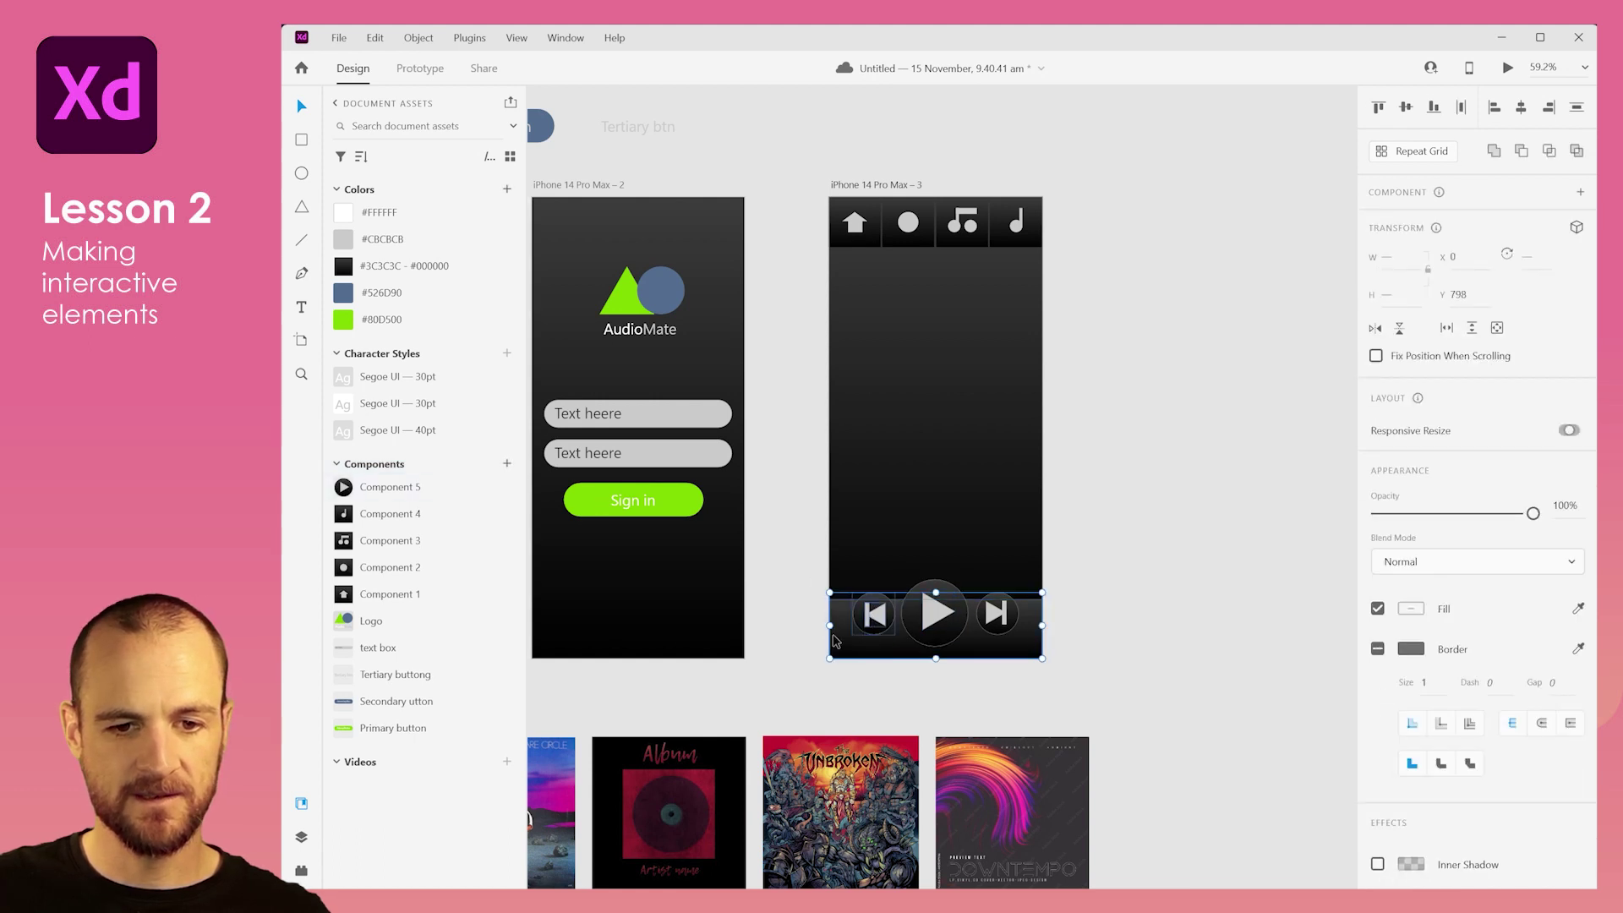
{"action": "left_click", "coordinate": [833, 637], "text": "shift"}
{"action": "left_click", "coordinate": [507, 464]}
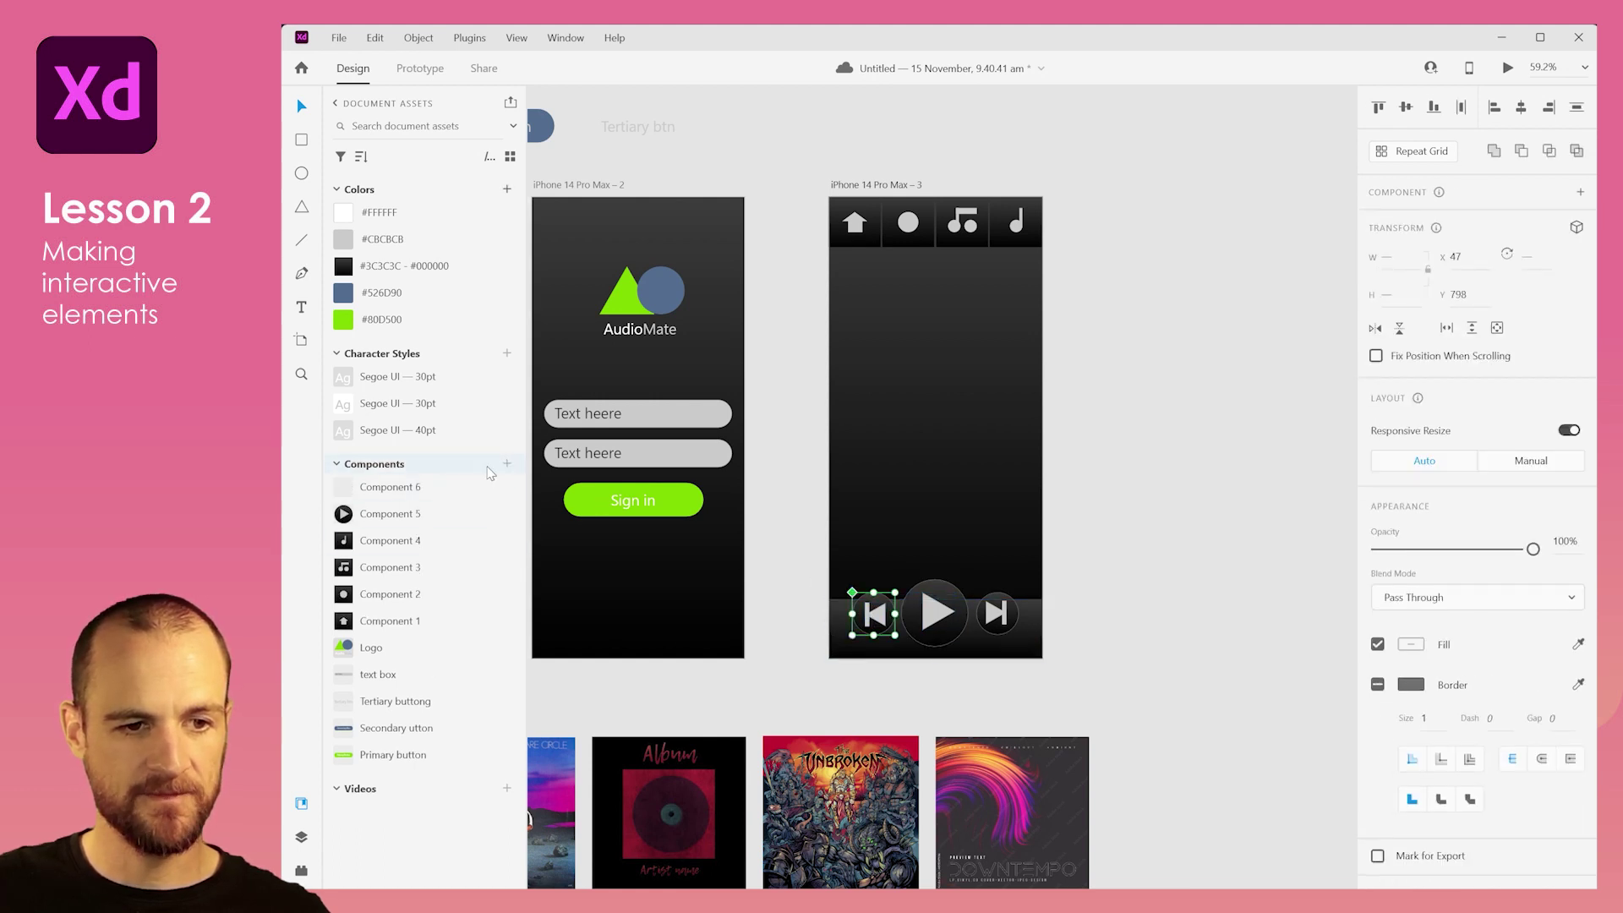
{"action": "left_click_drag", "start_coordinate": [991, 664], "coordinate": [1006, 617]}
{"action": "left_click", "coordinate": [1029, 650], "text": "shift"}
{"action": "left_click", "coordinate": [508, 464]}
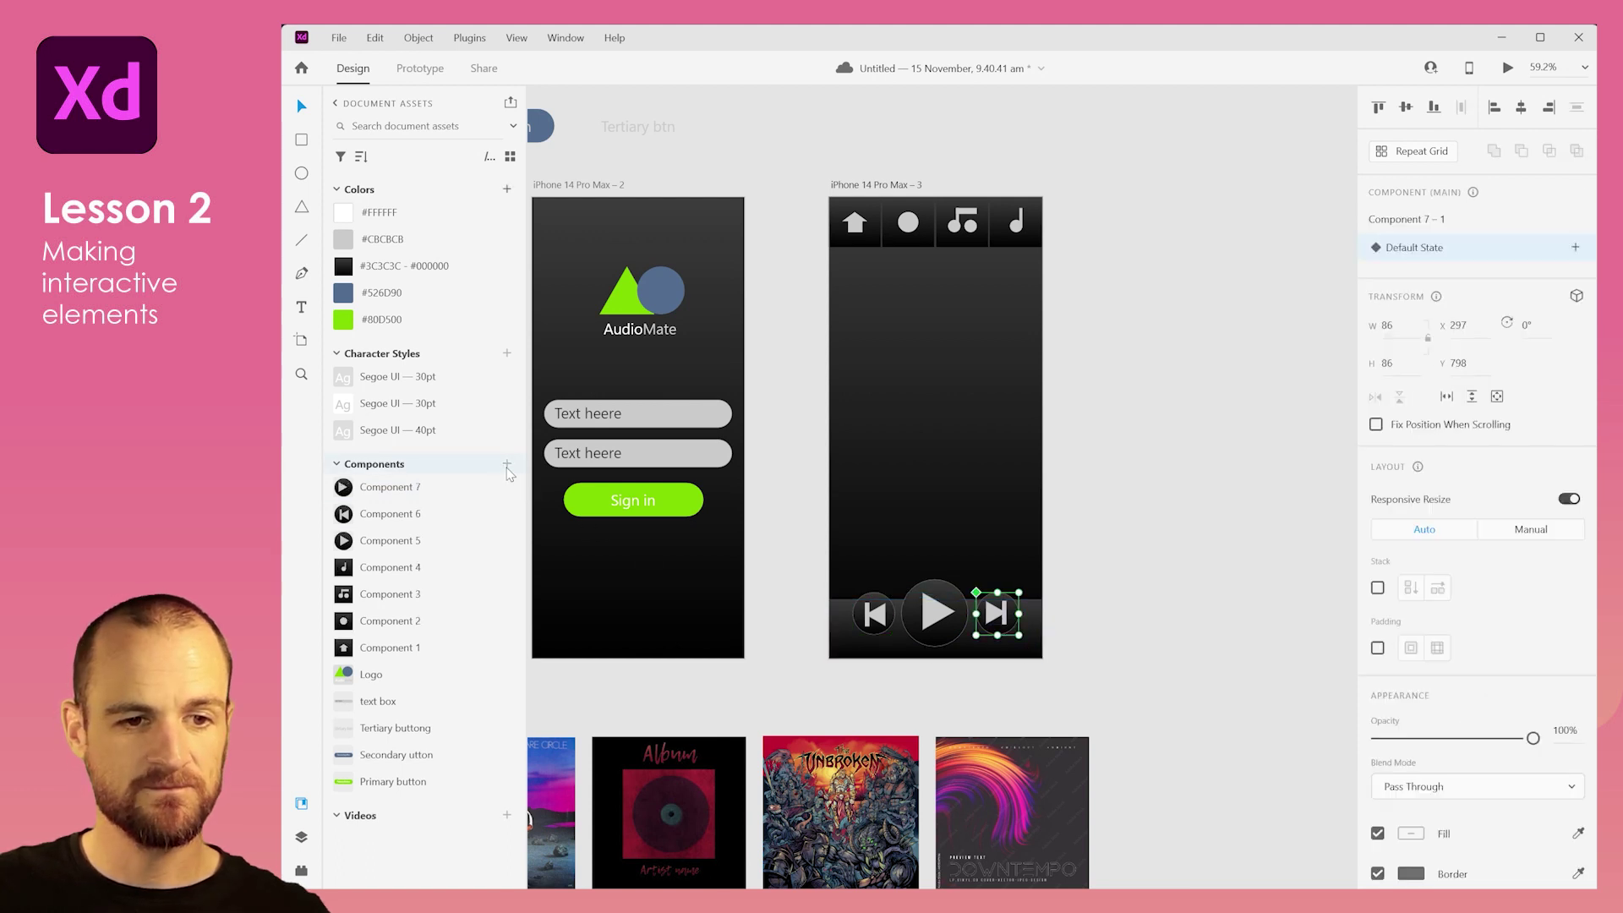
{"action": "left_click", "coordinate": [1129, 580]}
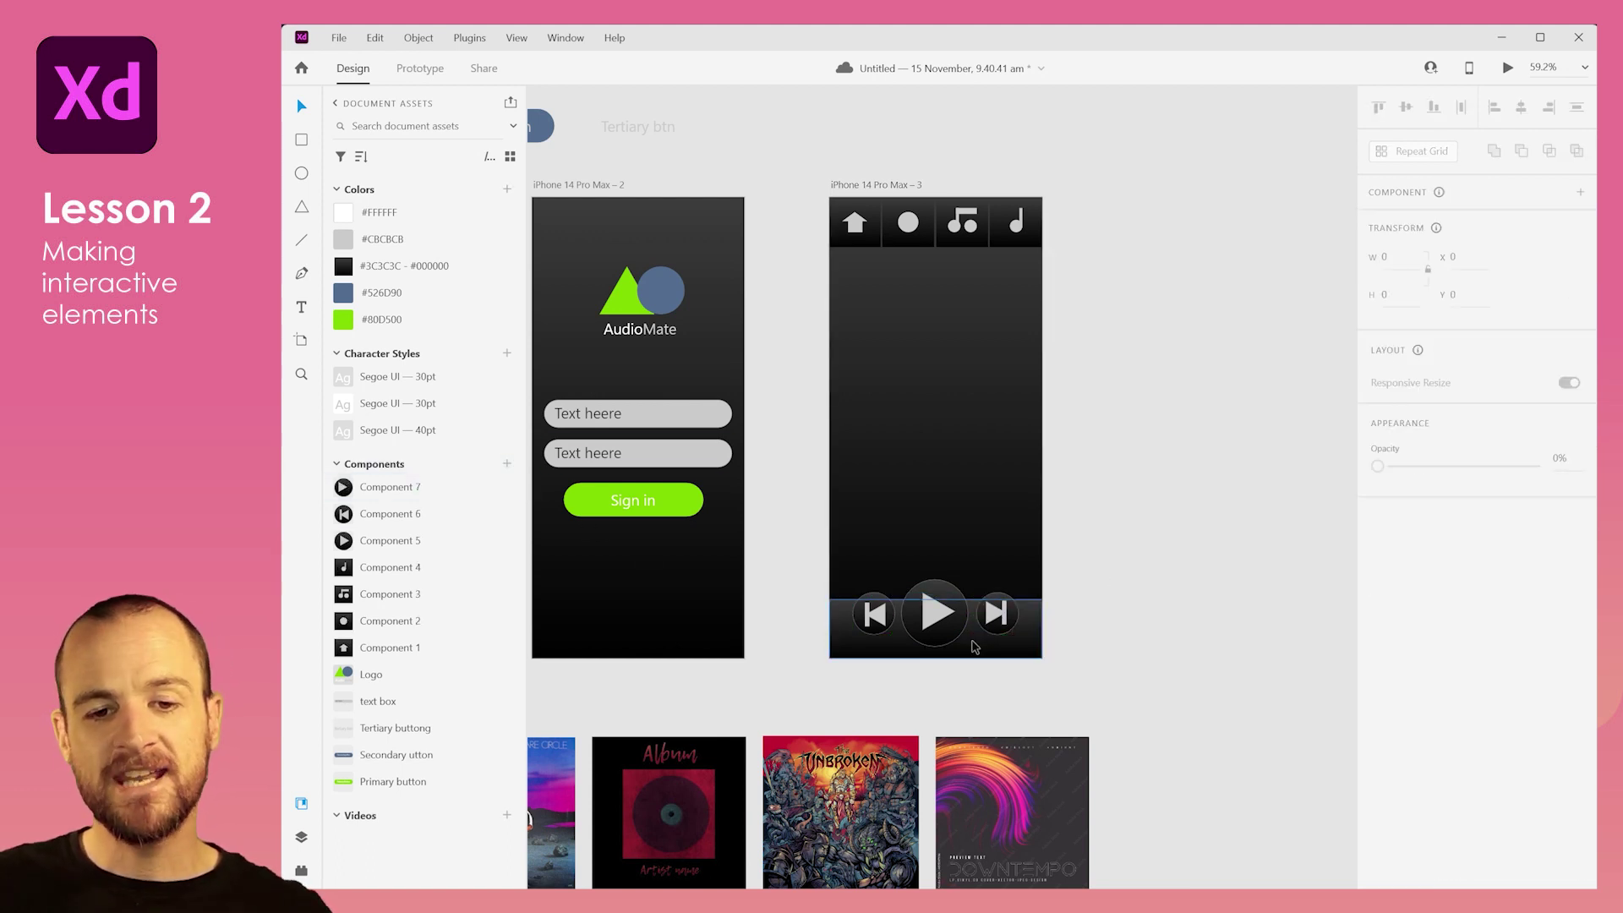
Step: Add a Toggle State to the play button component, keeping its default name, and make that state active
{"action": "scroll", "coordinate": [949, 652], "scroll_direction": "up", "scroll_amount": 5}
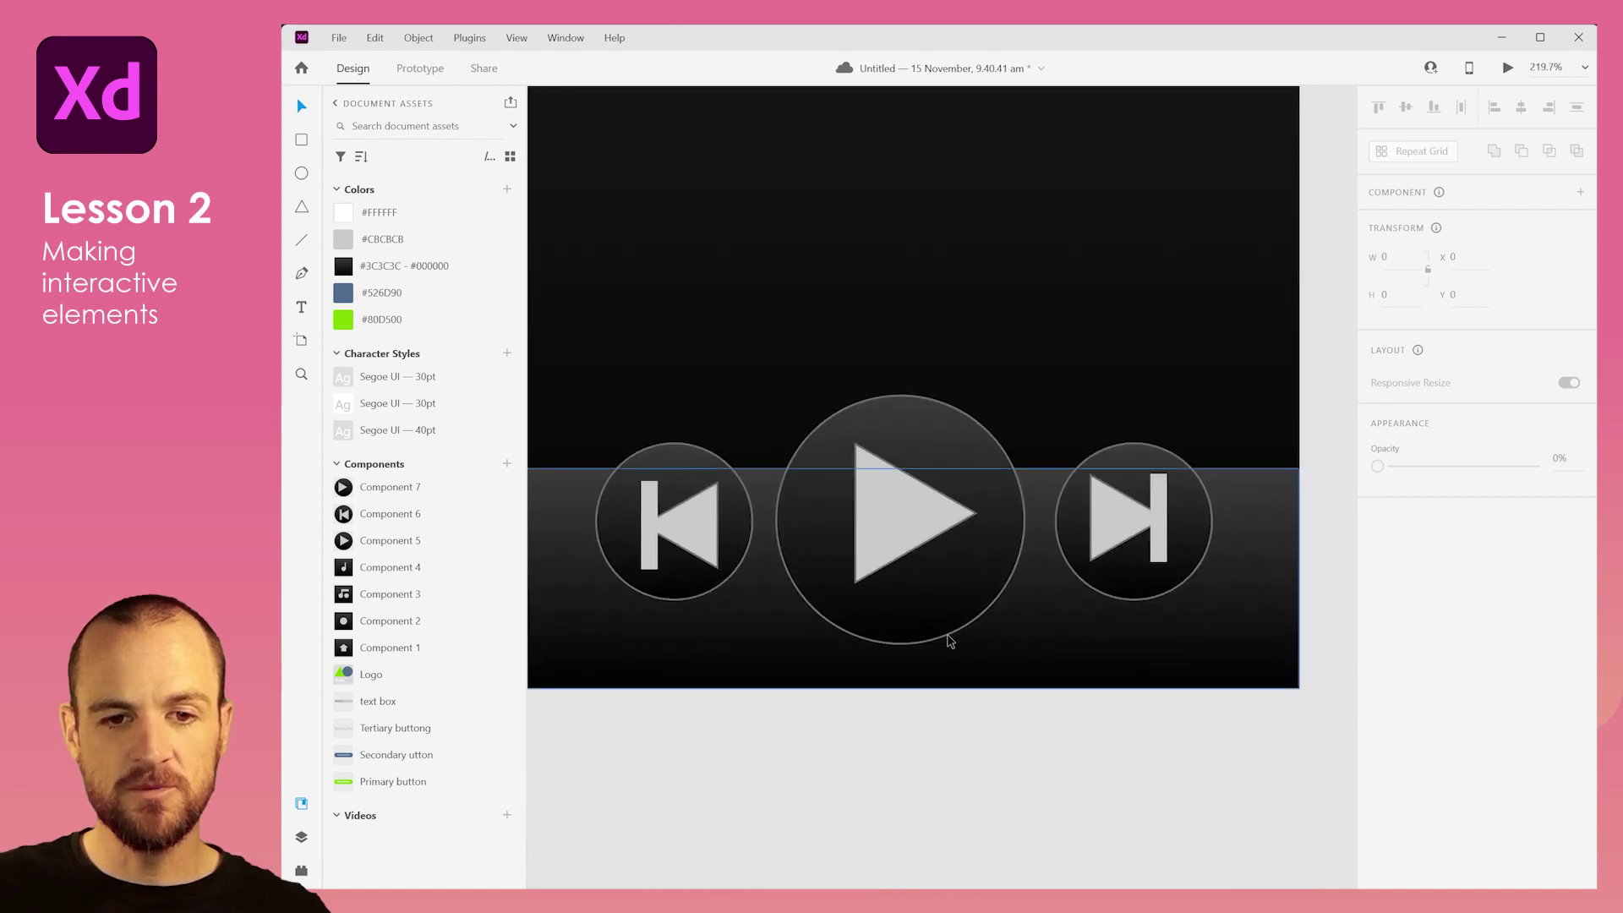
{"action": "left_click", "coordinate": [961, 480]}
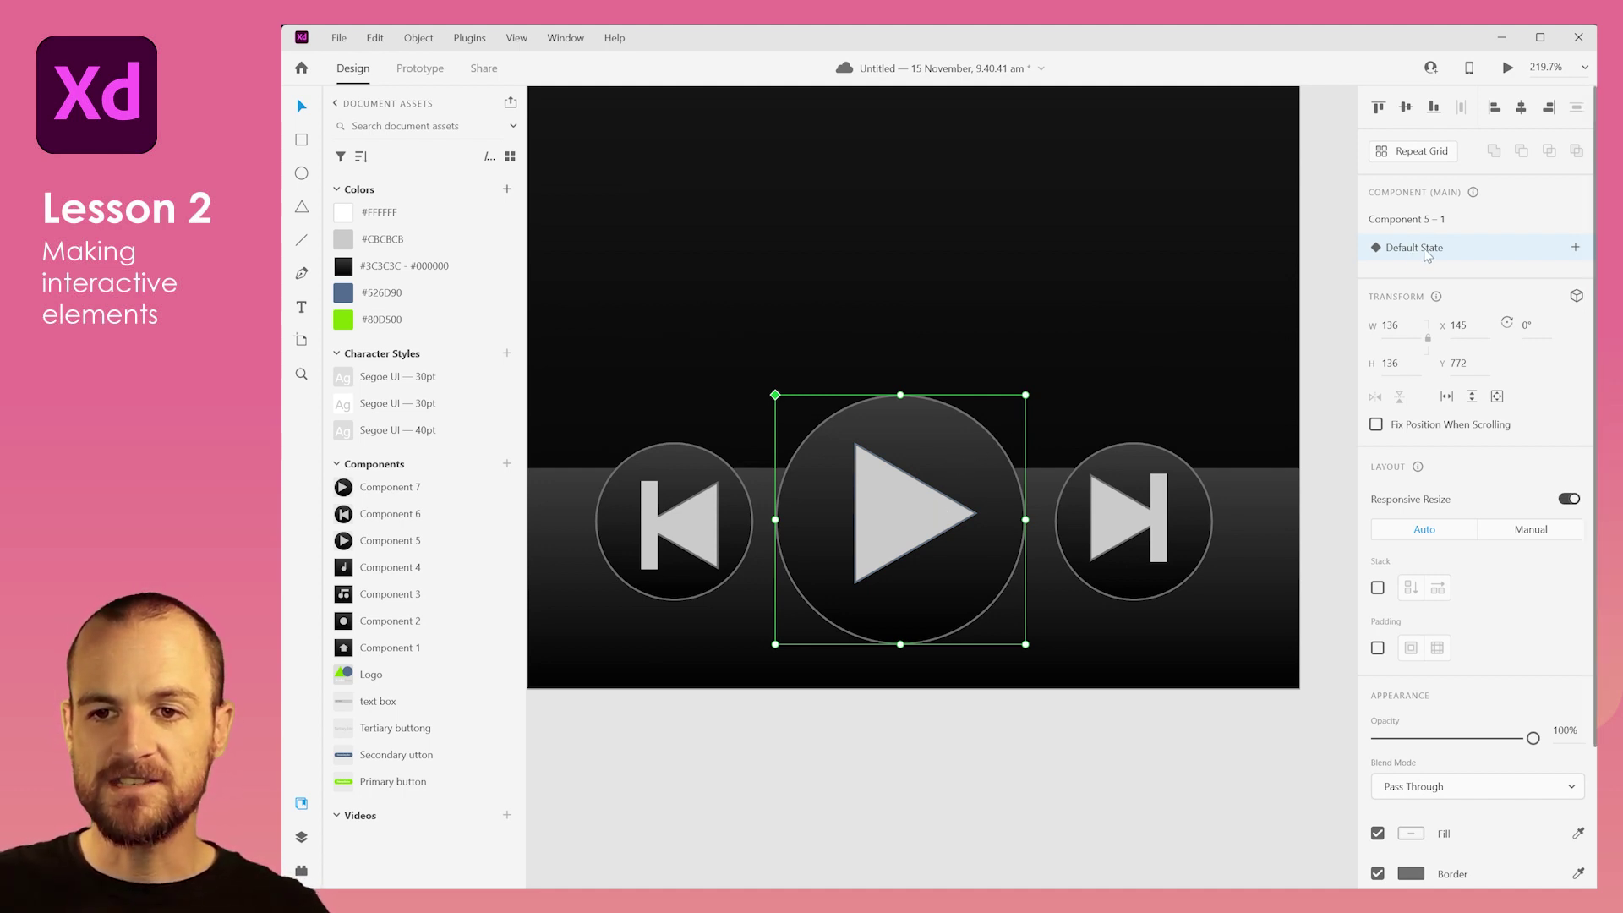
{"action": "left_click", "coordinate": [1576, 249]}
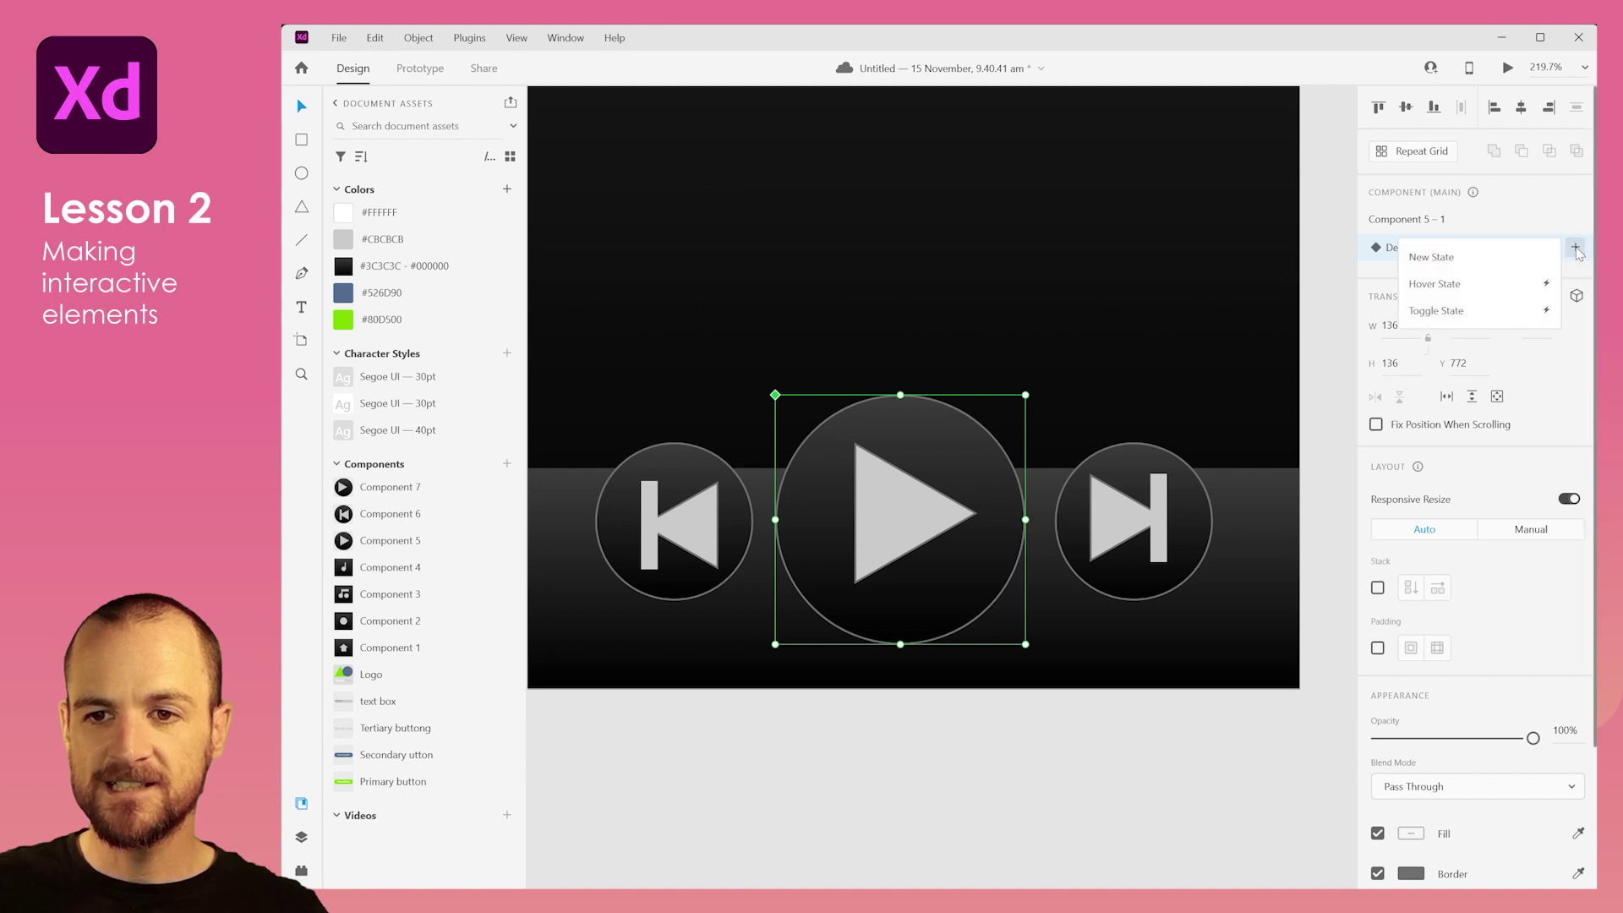
{"action": "left_click", "coordinate": [1437, 311]}
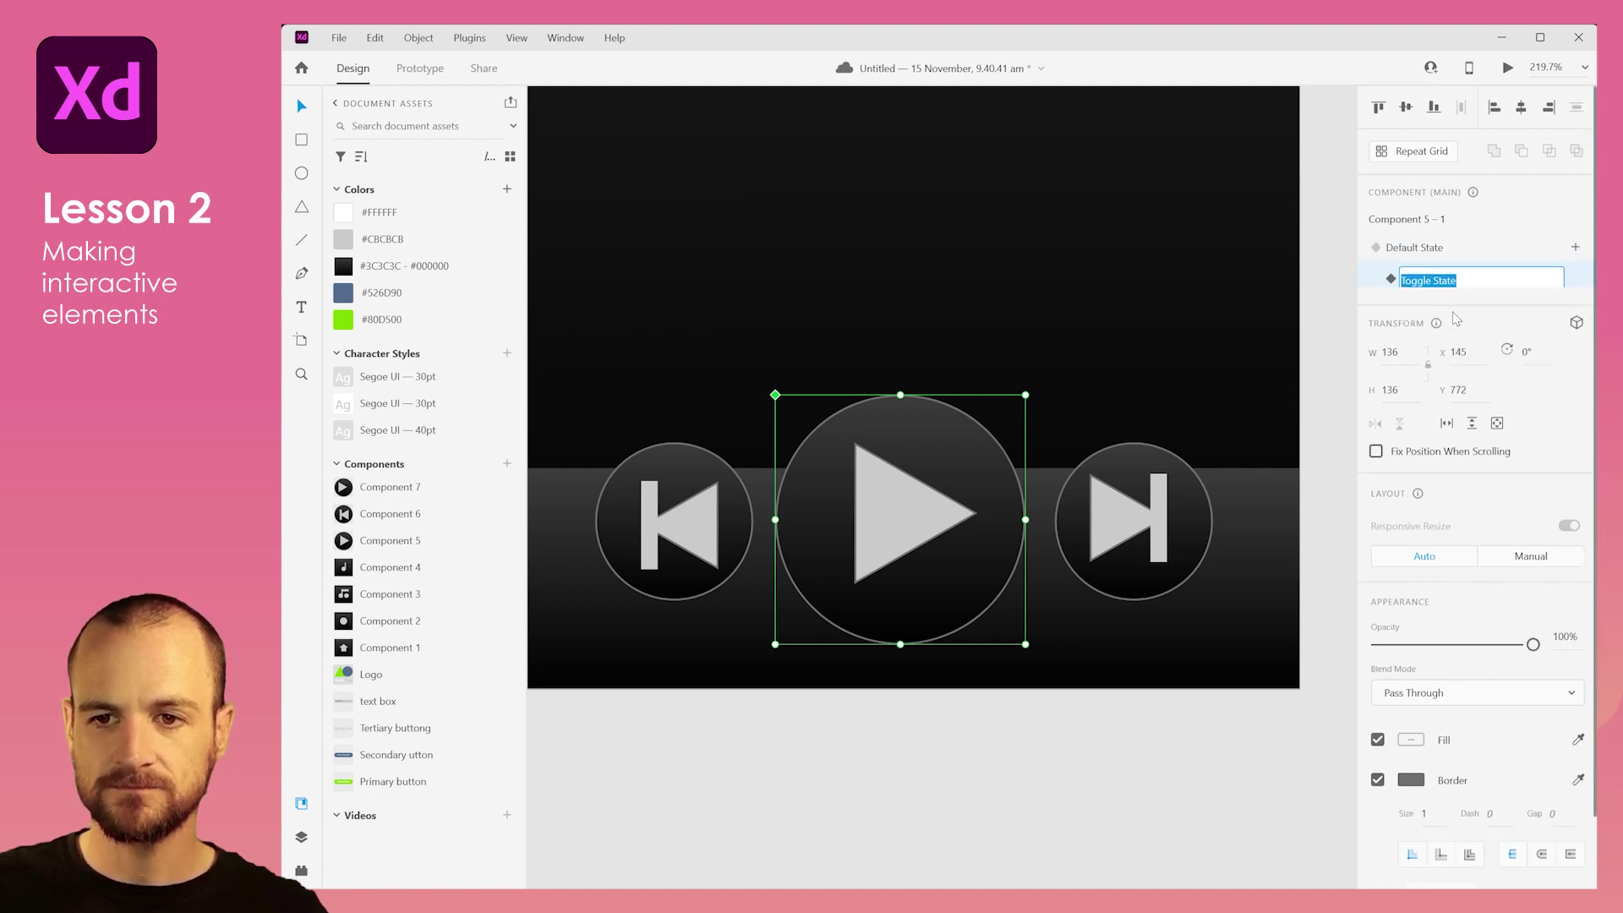
{"action": "key", "text": "Return"}
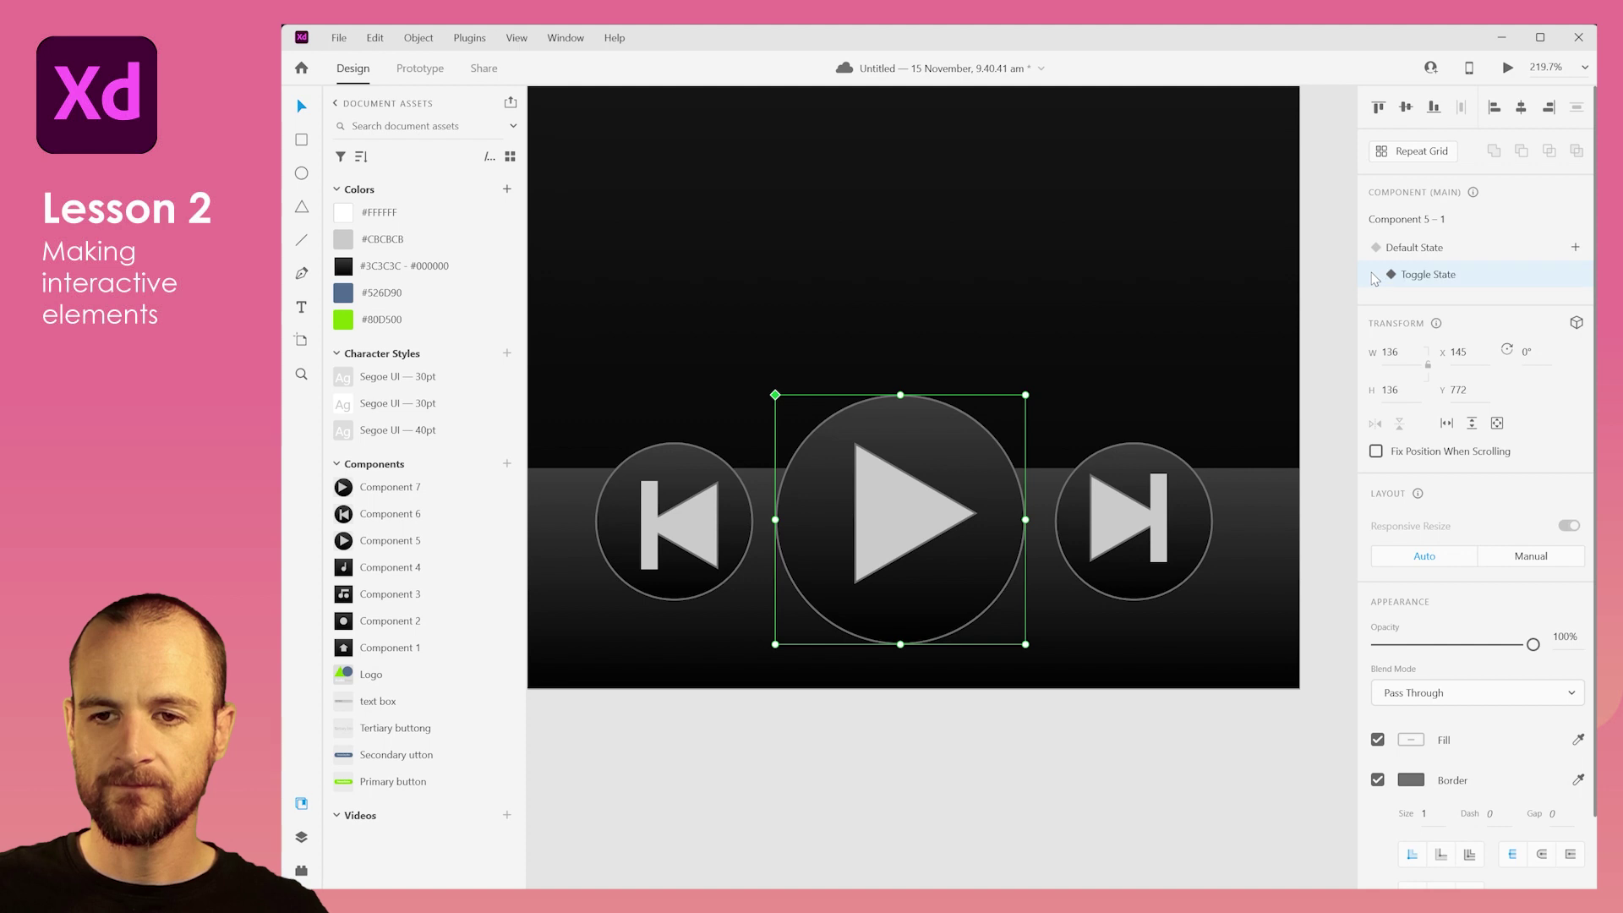
{"action": "left_click", "coordinate": [1430, 249]}
{"action": "left_click", "coordinate": [1426, 277]}
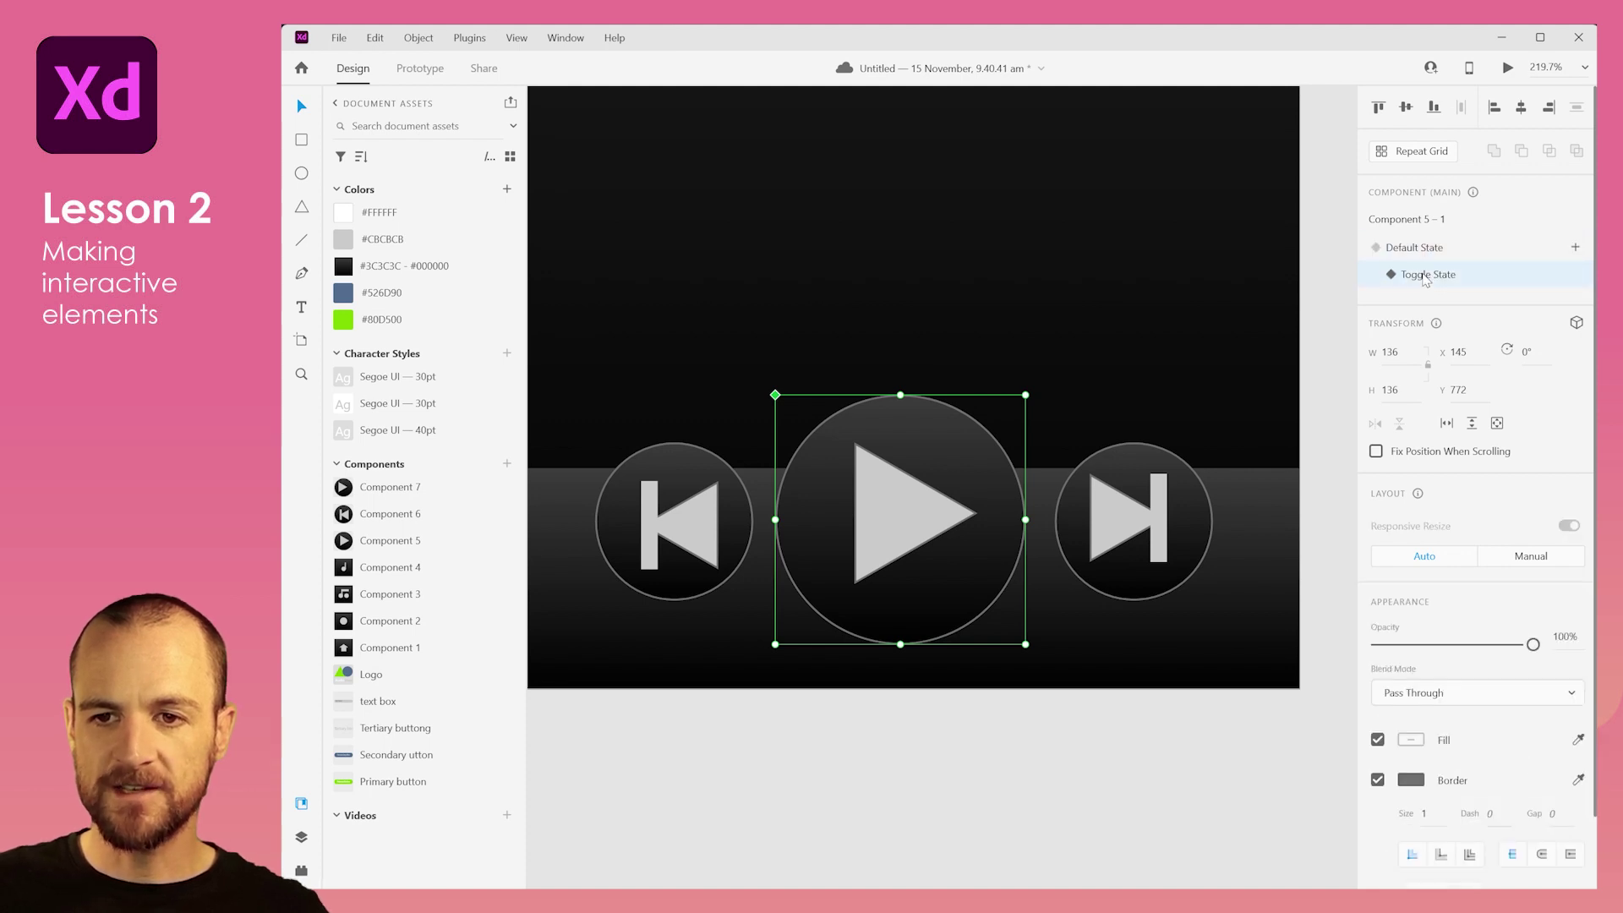
Step: Rotate the play button's gradient circle to 150° in the Toggle State
{"action": "double_click", "coordinate": [941, 449]}
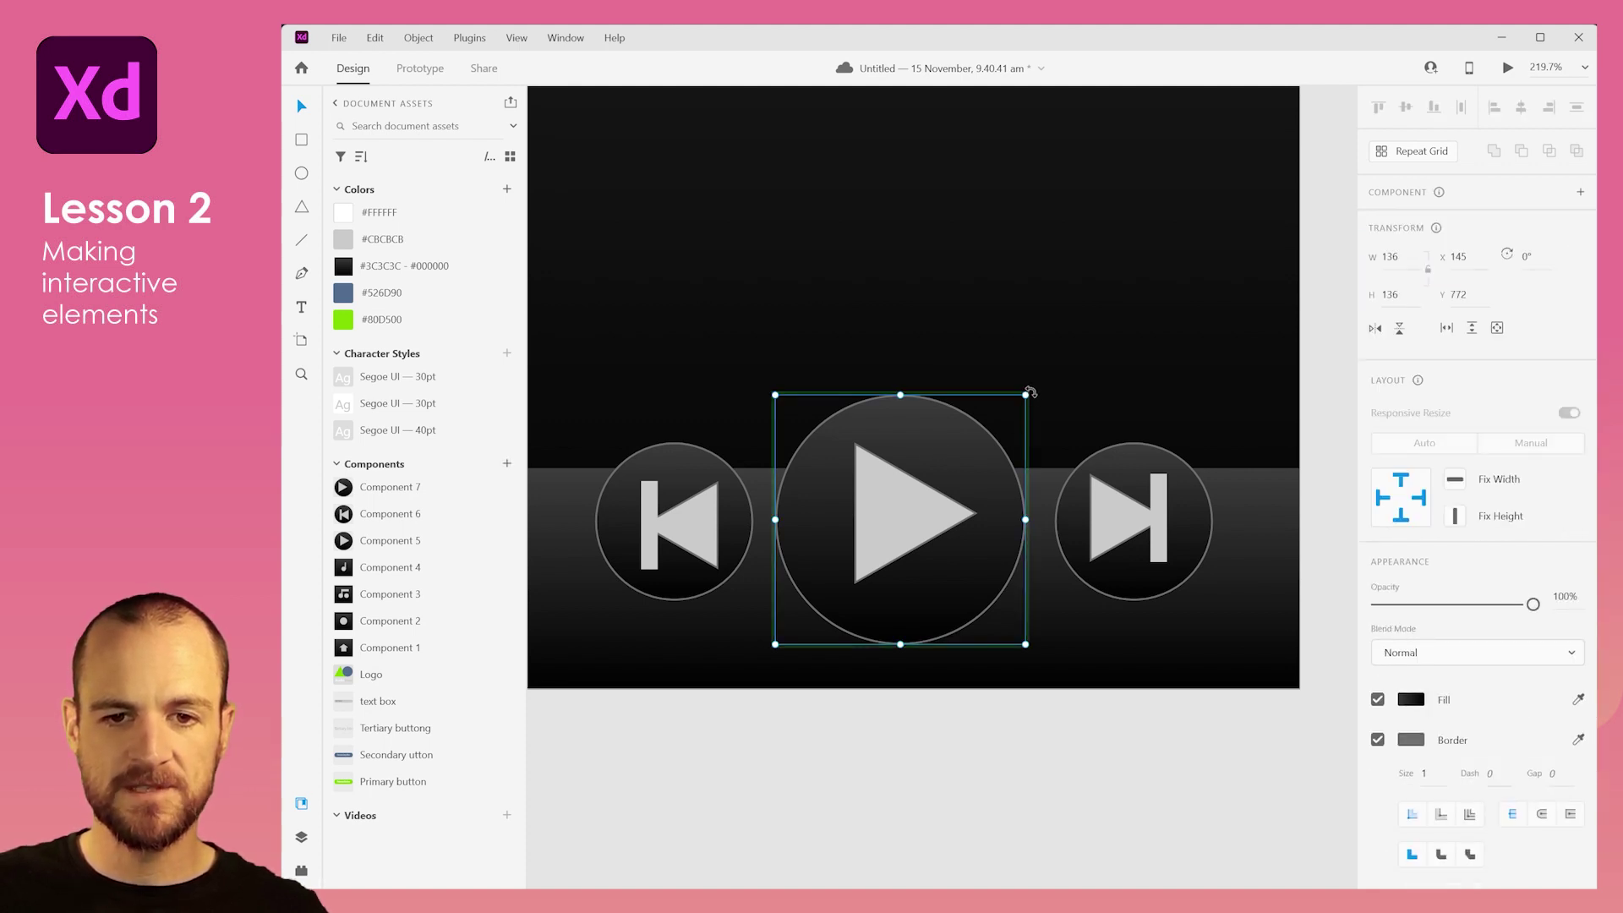
{"action": "left_click_drag", "start_coordinate": [1030, 391], "coordinate": [875, 618]}
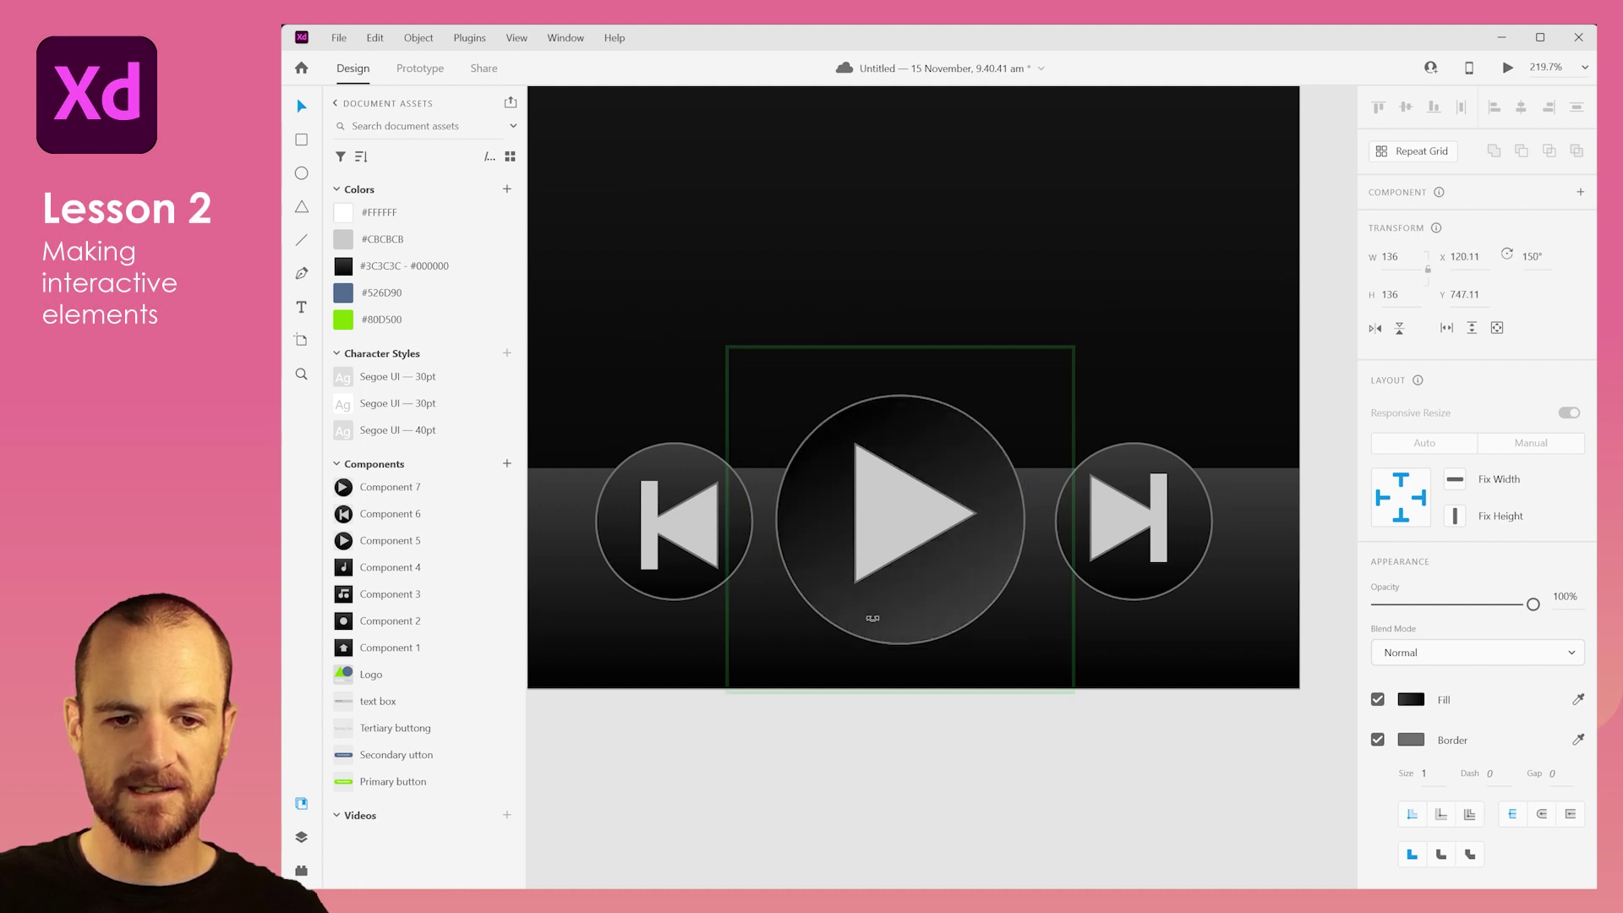
{"action": "left_click", "coordinate": [997, 296]}
Step: Compare the play button's Default State and Toggle State by switching between them
{"action": "scroll", "coordinate": [983, 366], "scroll_direction": "down", "scroll_amount": 3}
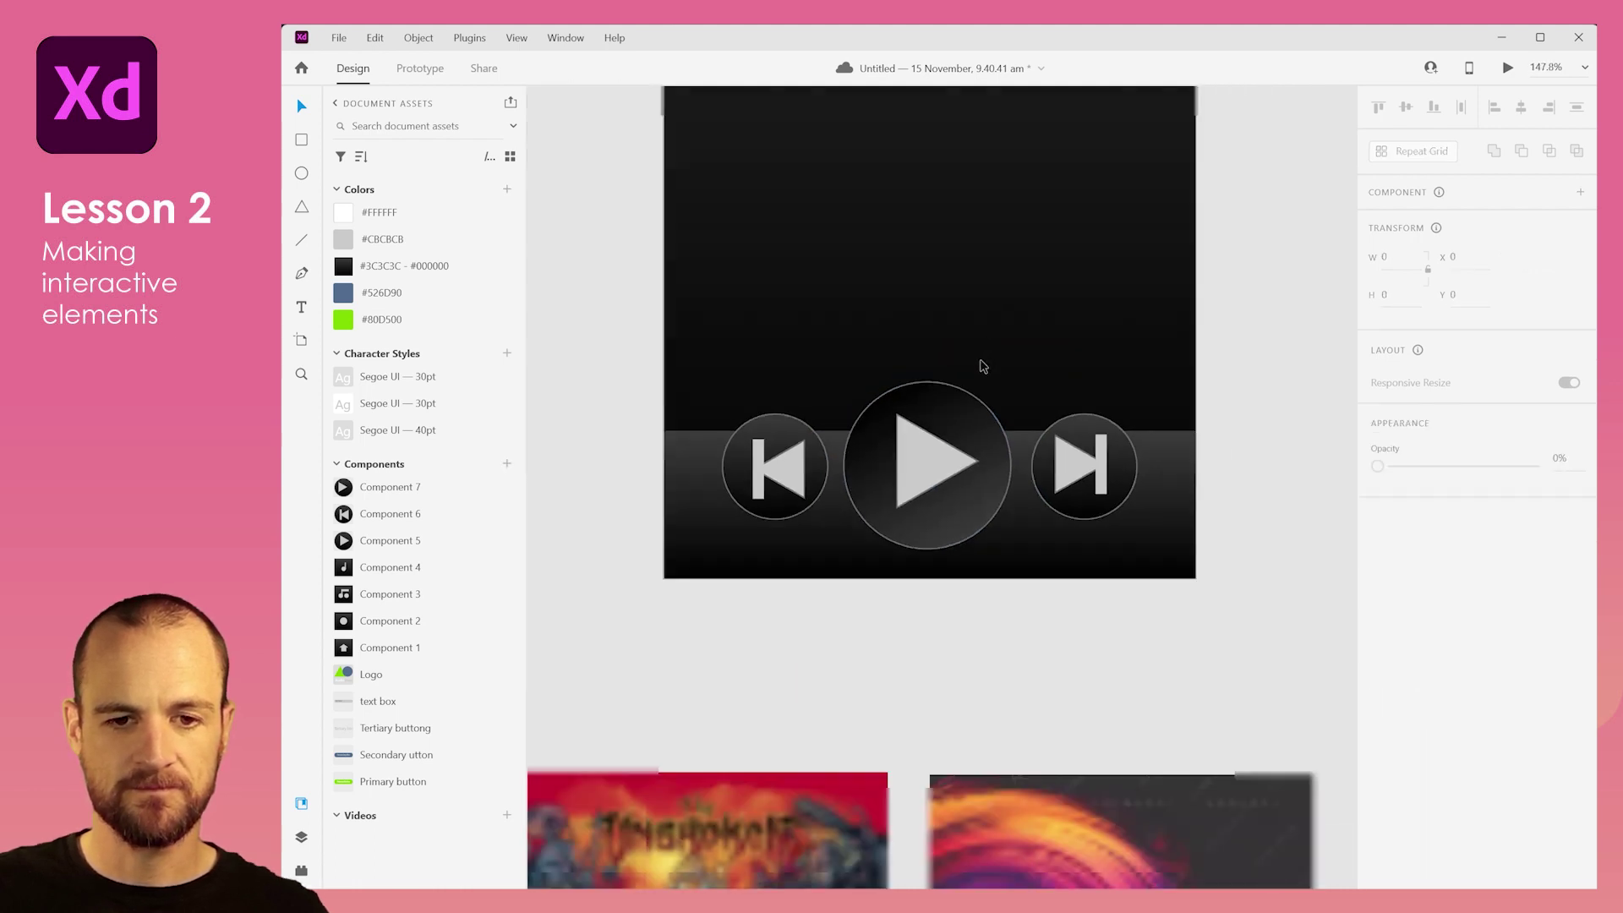
{"action": "scroll", "coordinate": [983, 366], "scroll_direction": "down", "scroll_amount": 2}
{"action": "left_click", "coordinate": [928, 415]}
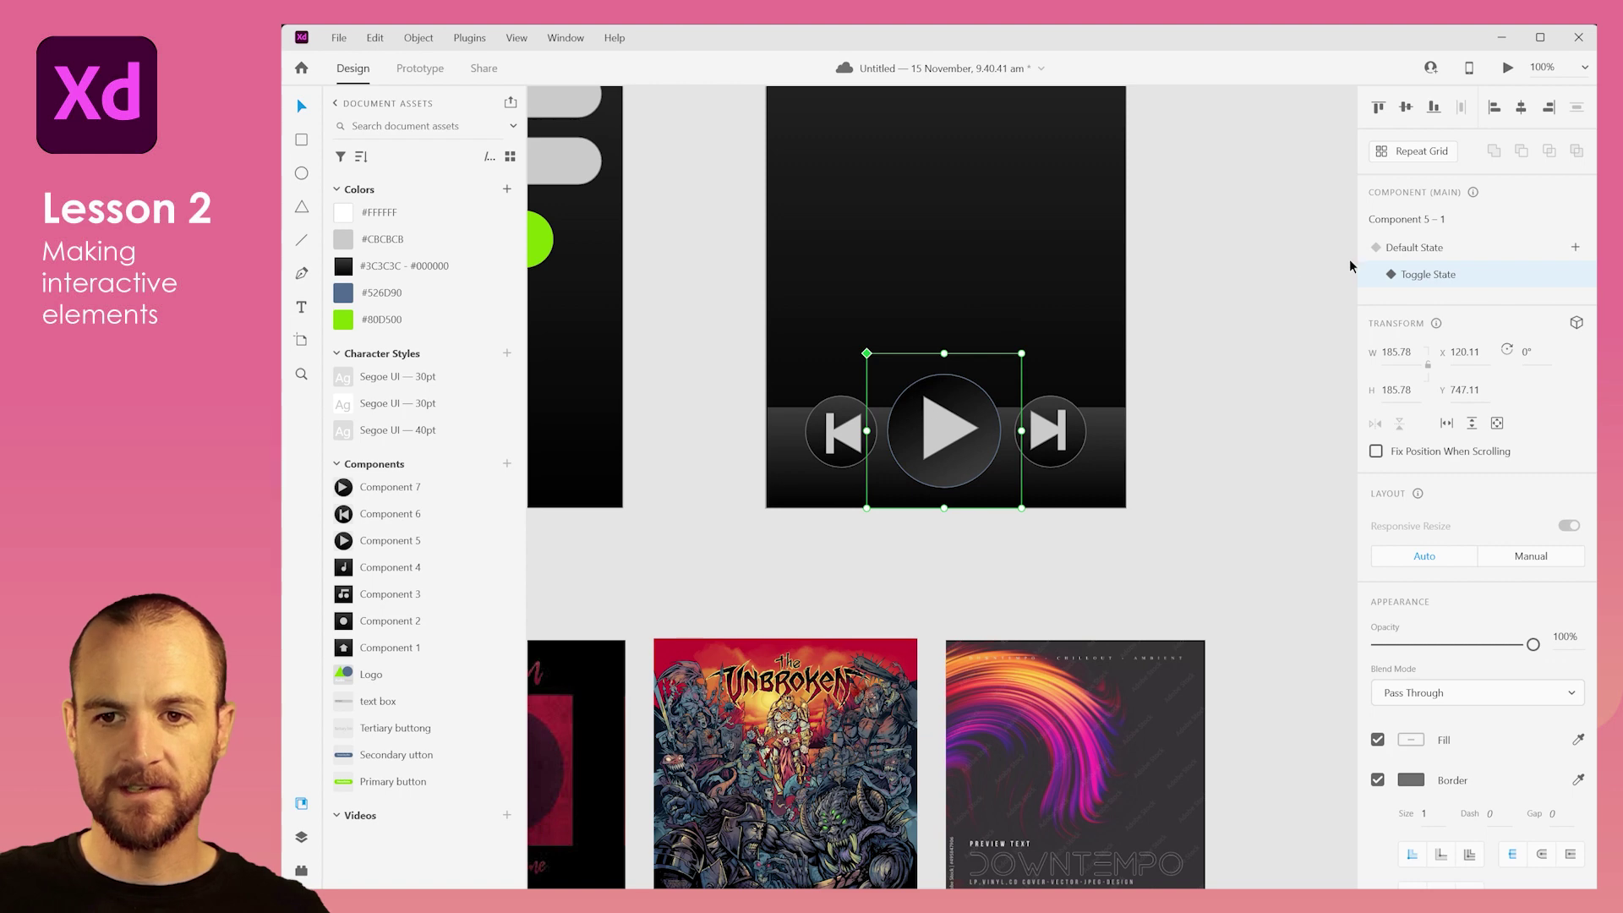
{"action": "left_click", "coordinate": [1416, 249]}
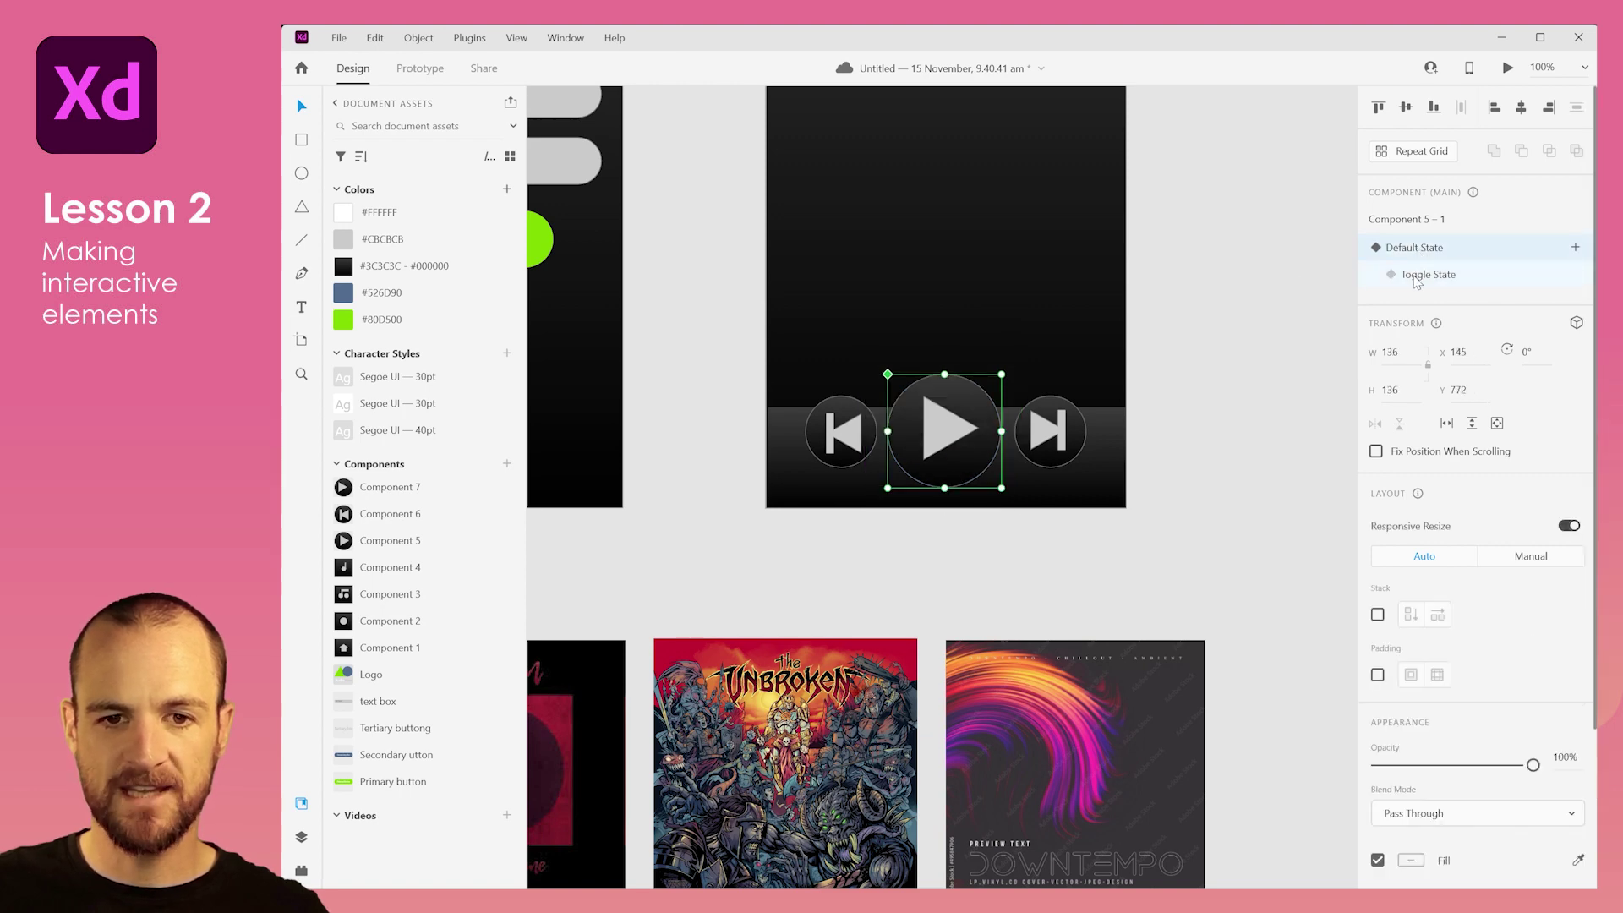
{"action": "left_click", "coordinate": [1416, 279]}
{"action": "left_click", "coordinate": [1417, 248]}
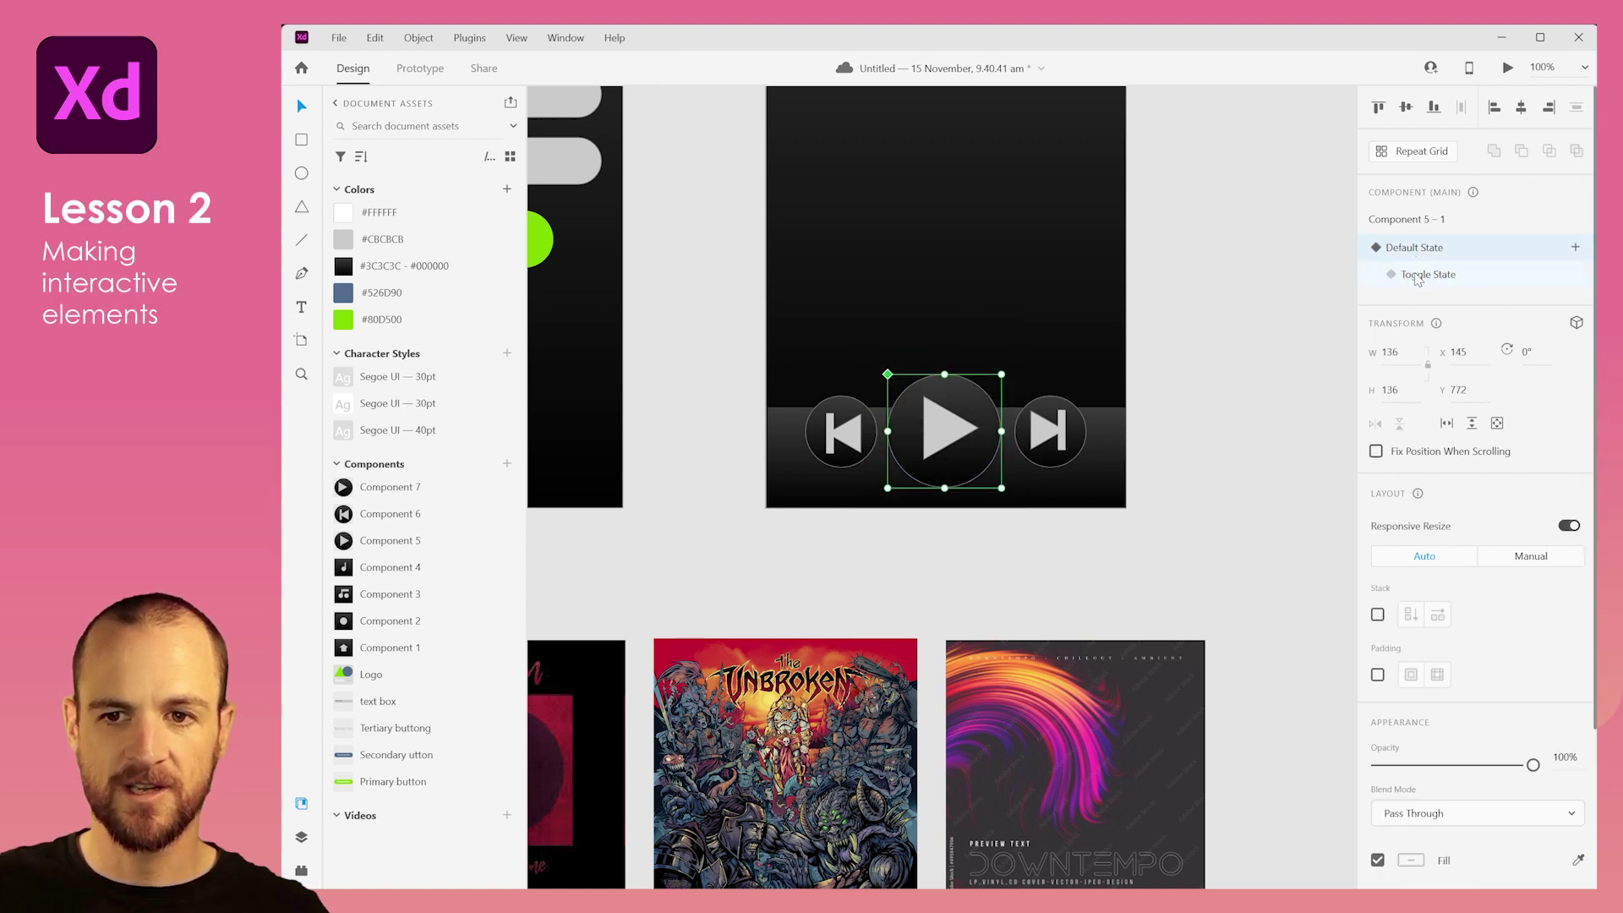
{"action": "left_click", "coordinate": [1417, 278]}
{"action": "left_click", "coordinate": [1417, 248]}
{"action": "left_click", "coordinate": [1416, 277]}
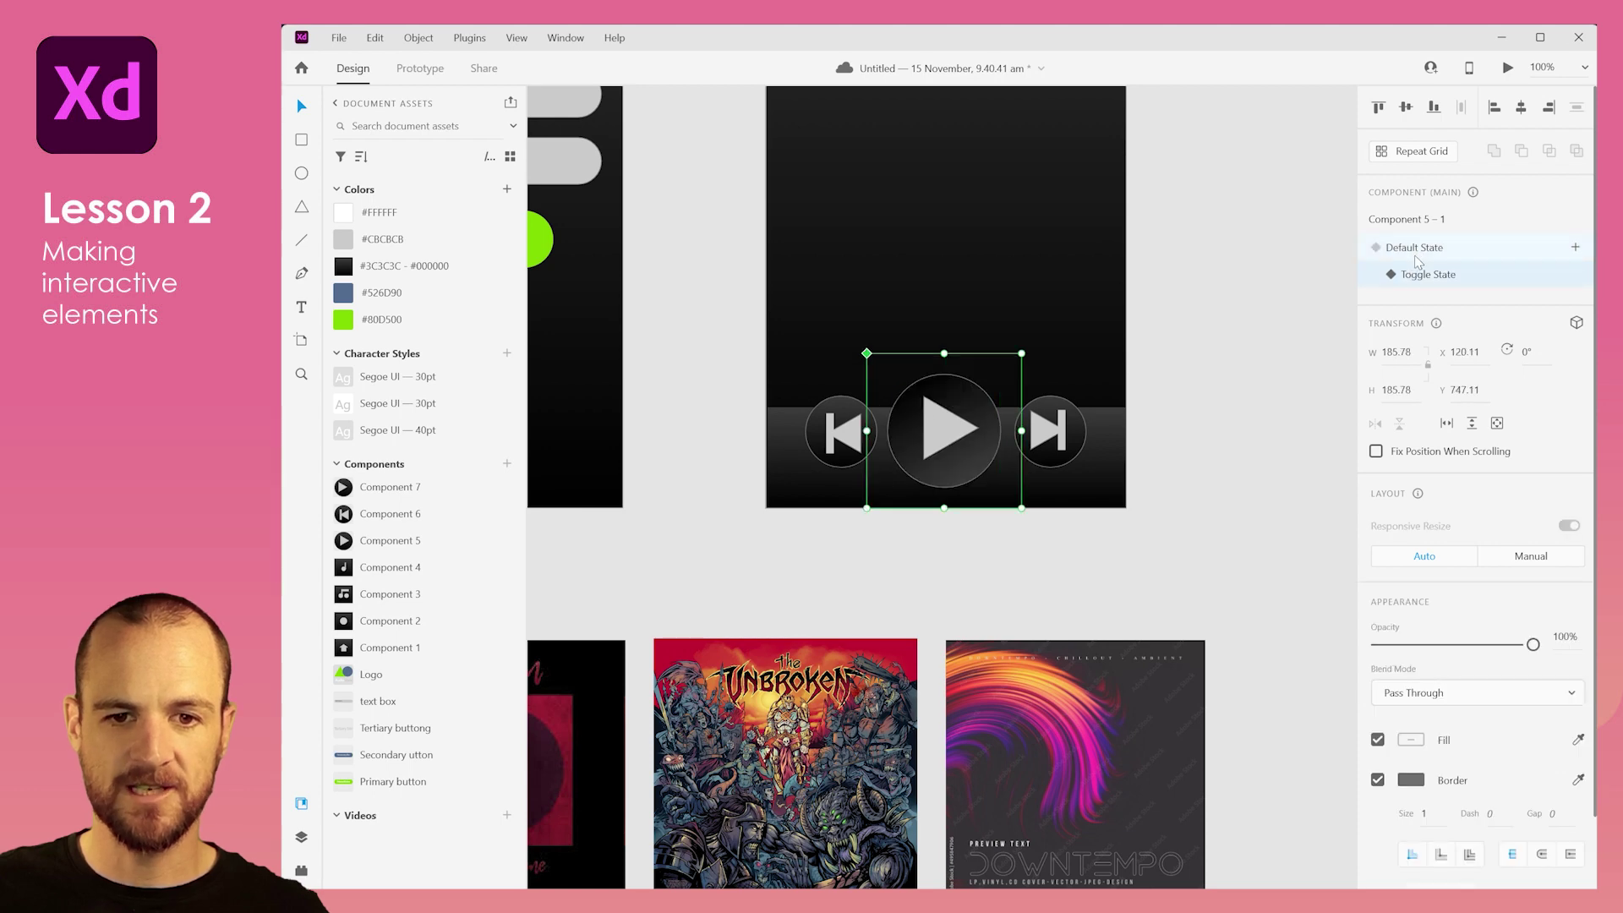
{"action": "left_click", "coordinate": [1236, 399]}
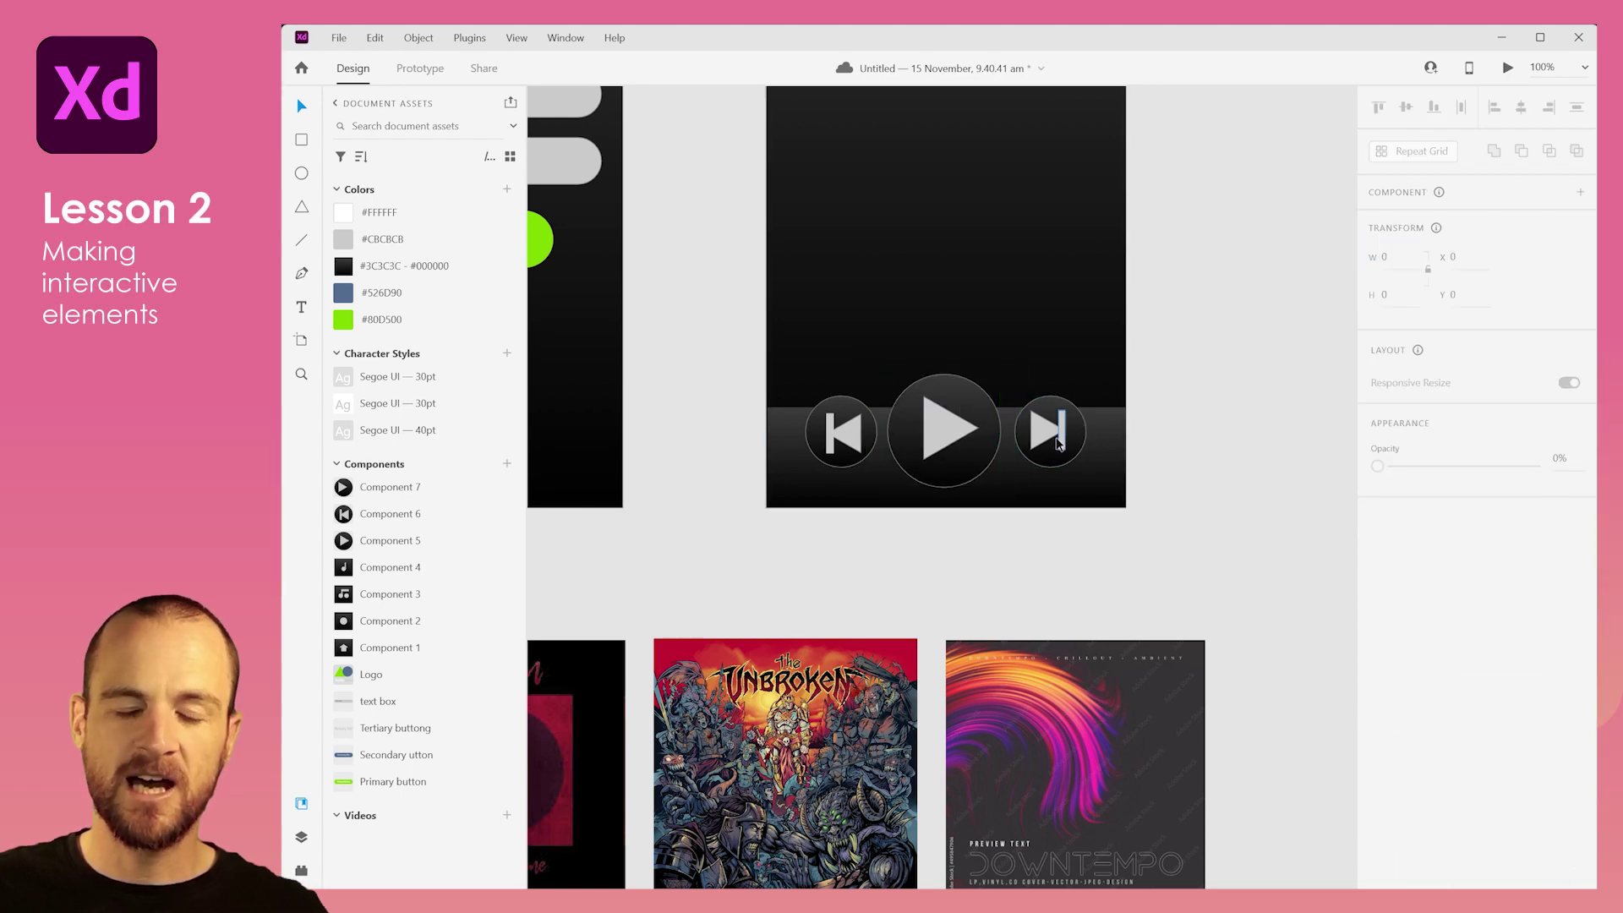
Step: Select all five album cover images below the screens and turn off Responsive Resize for them
{"action": "scroll", "coordinate": [1059, 441], "scroll_direction": "up", "scroll_amount": 3}
{"action": "scroll", "coordinate": [1059, 435], "scroll_direction": "down", "scroll_amount": 3}
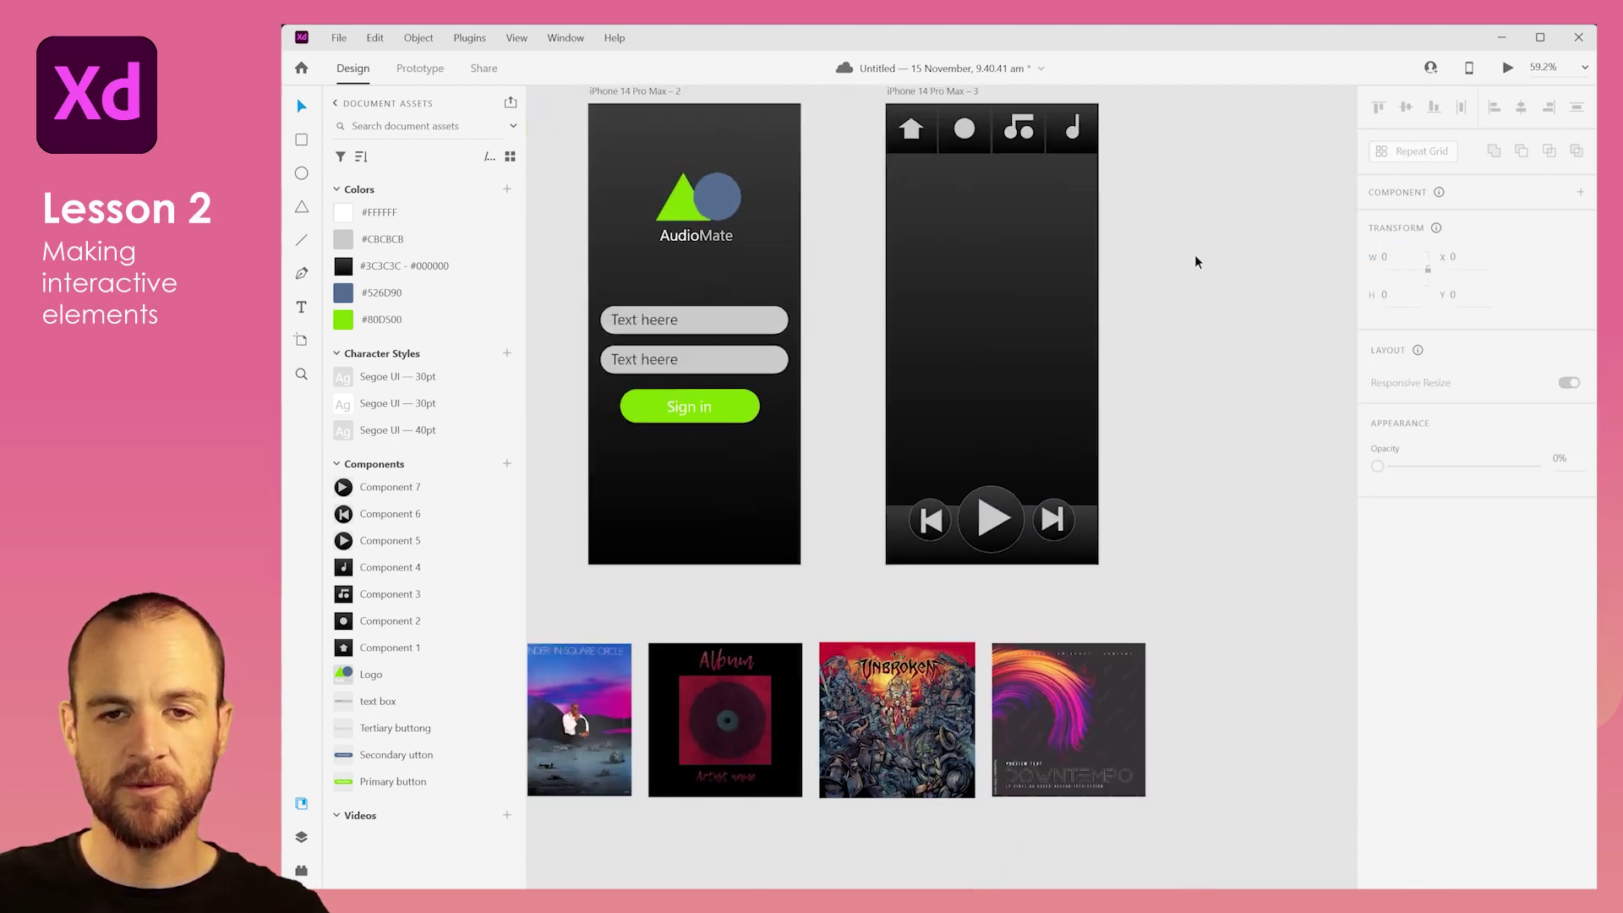
{"action": "left_click_drag", "start_coordinate": [1194, 257], "coordinate": [1178, 361]}
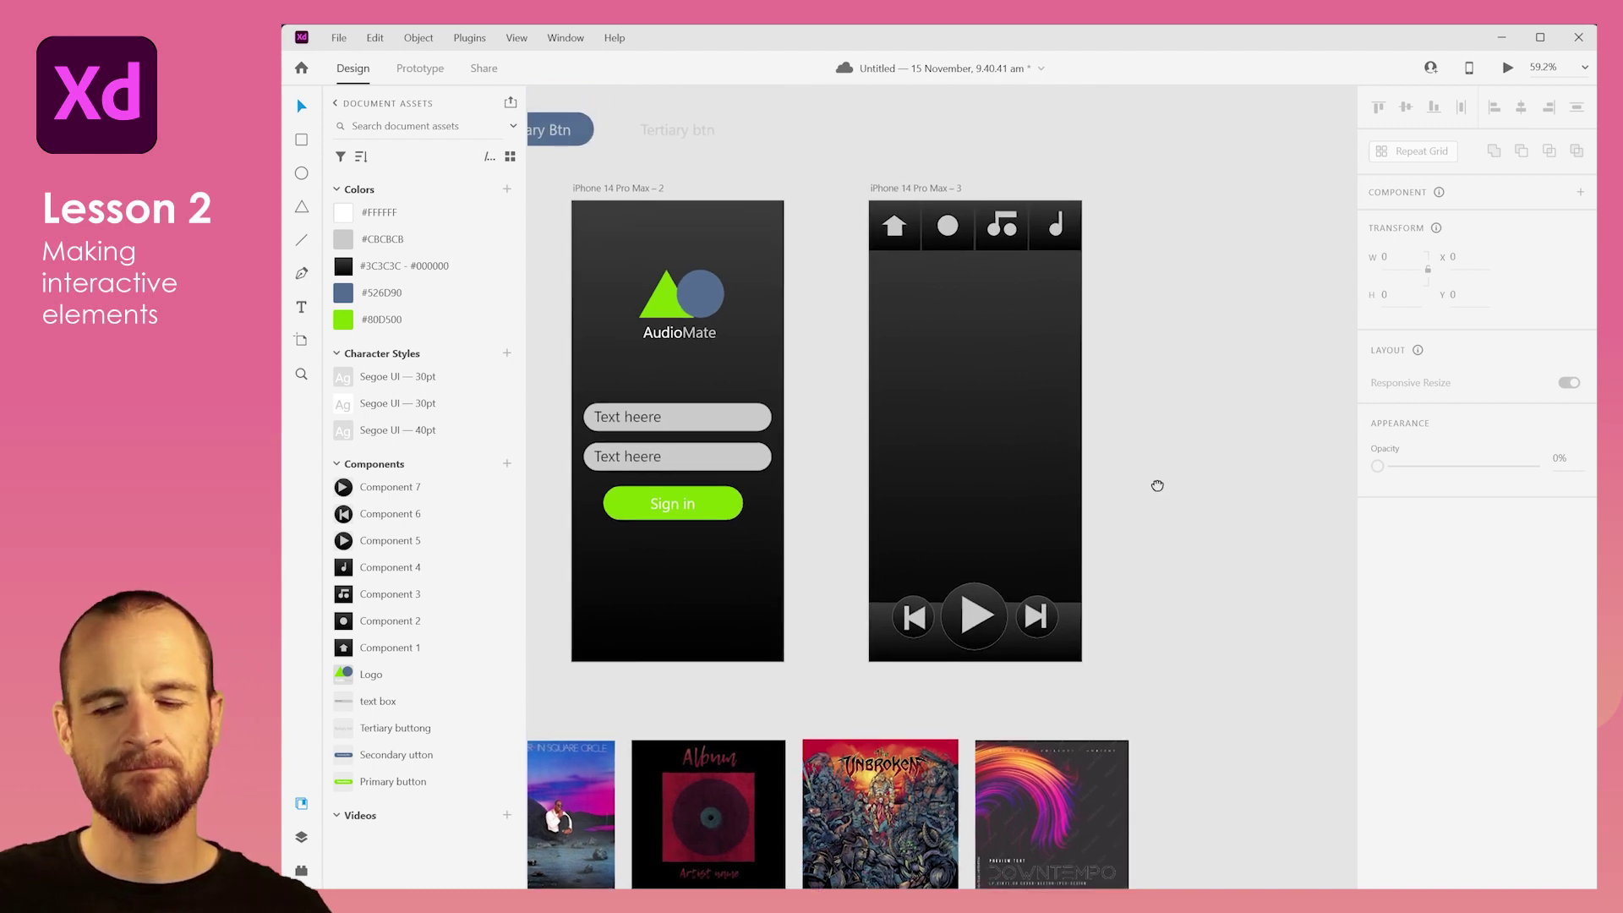
{"action": "left_click_drag", "start_coordinate": [1157, 485], "coordinate": [1193, 377]}
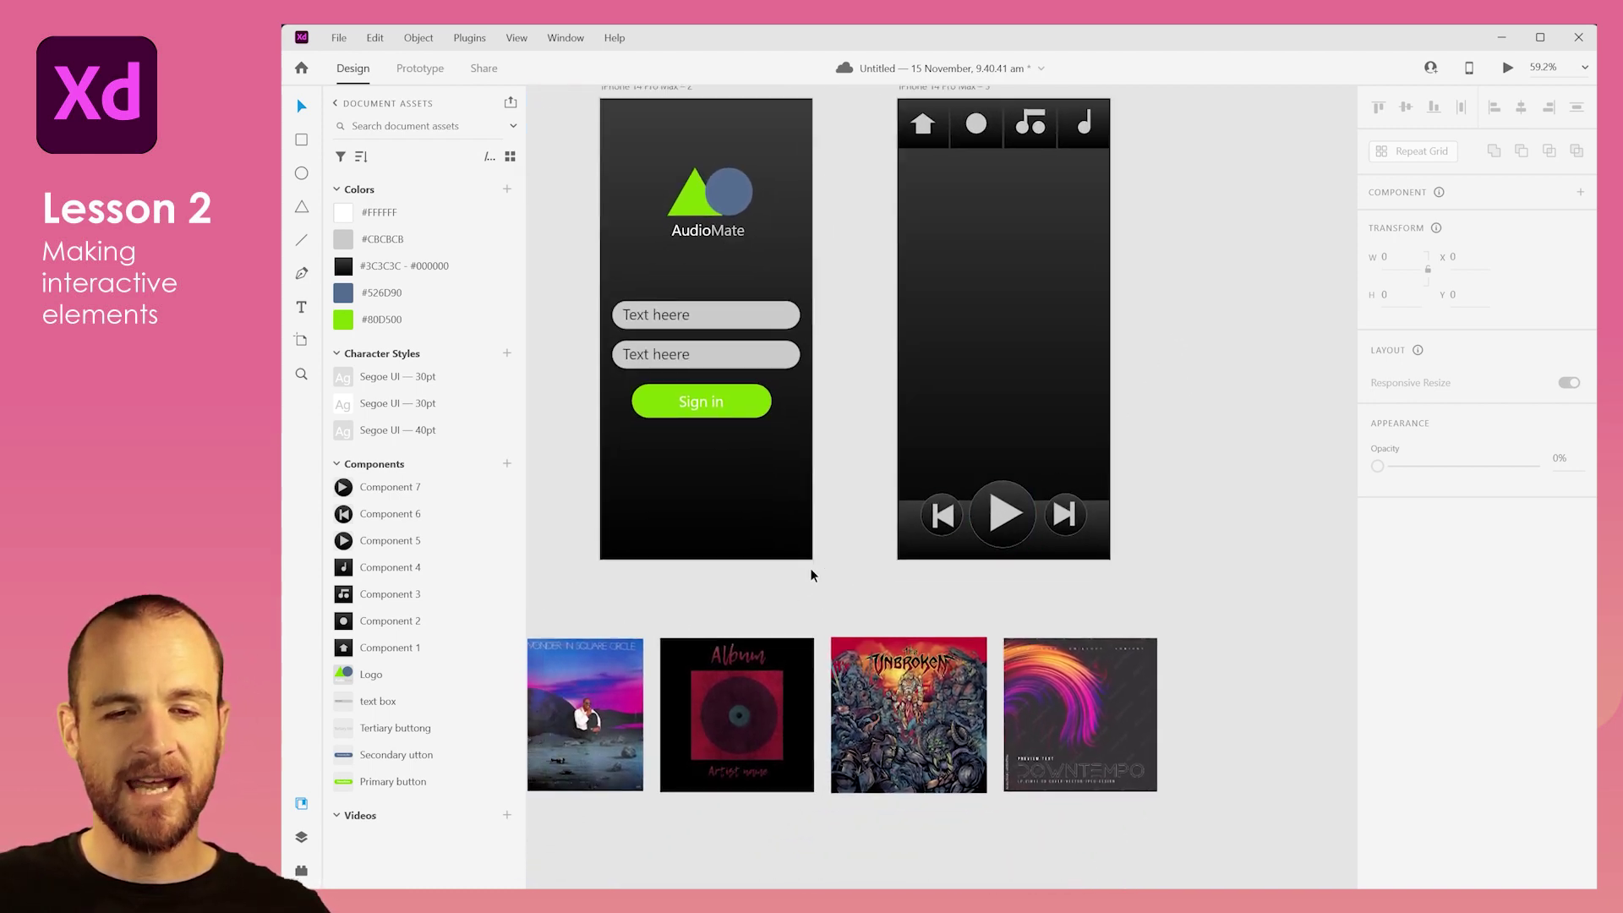
{"action": "scroll", "coordinate": [1019, 545], "scroll_direction": "up", "scroll_amount": 2}
{"action": "left_click_drag", "start_coordinate": [699, 703], "coordinate": [904, 660]}
{"action": "scroll", "coordinate": [905, 660], "scroll_direction": "down", "scroll_amount": 3}
{"action": "left_click_drag", "start_coordinate": [634, 663], "coordinate": [1179, 734]}
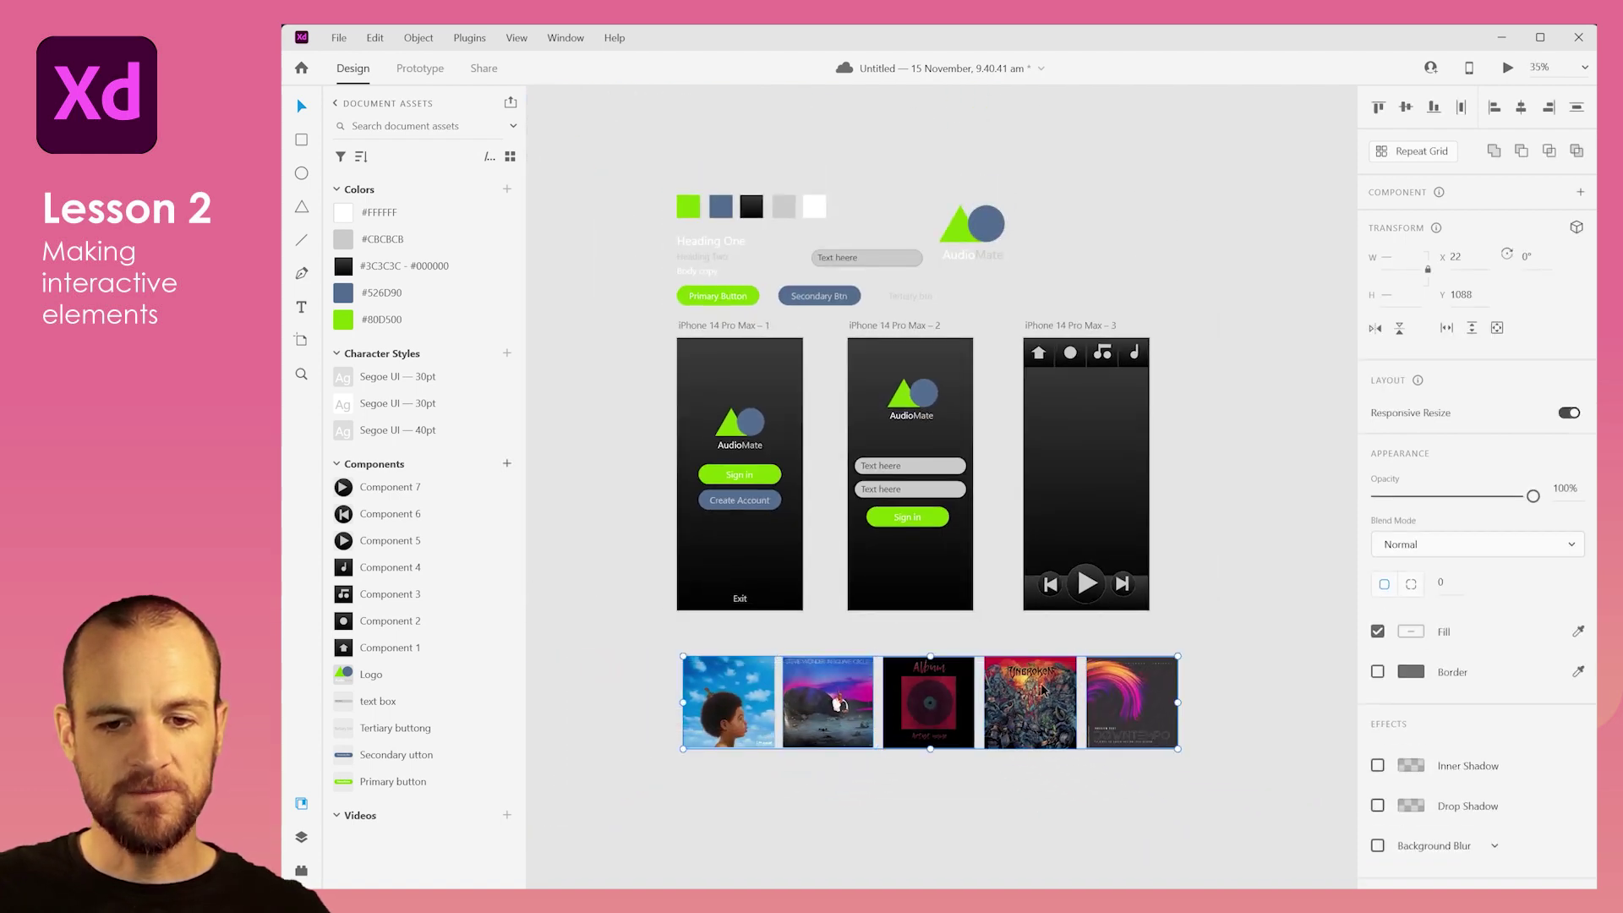
{"action": "left_click", "coordinate": [1568, 414]}
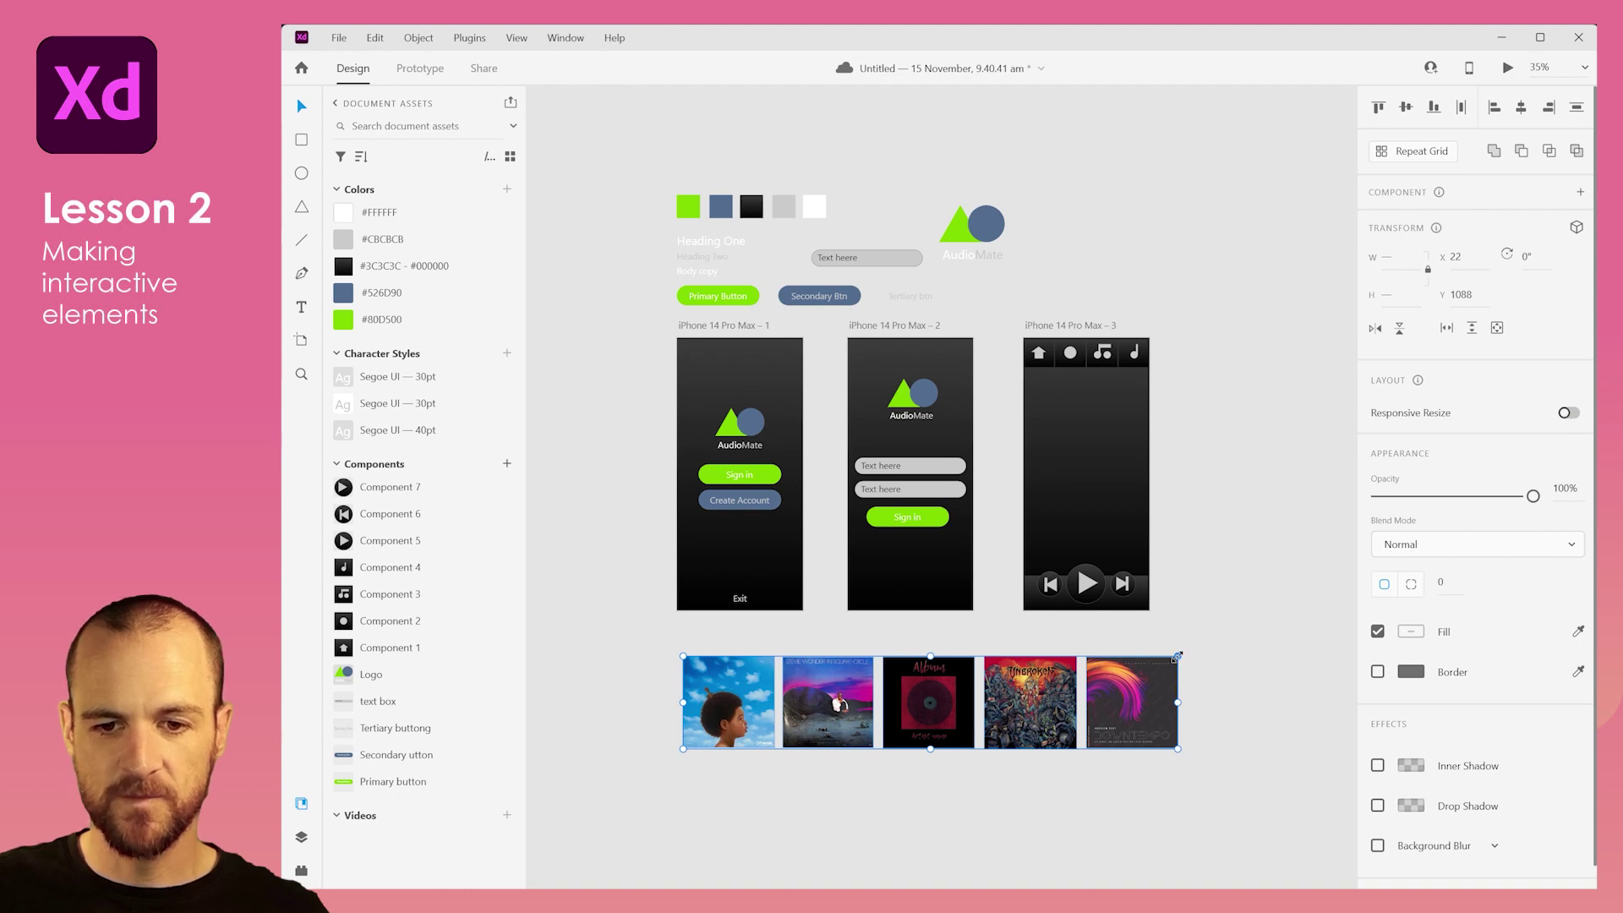
Step: Scale the five album covers down together to about 205 high and move them onto the third screen below the header
{"action": "left_click_drag", "start_coordinate": [1174, 658], "coordinate": [1048, 695]}
{"action": "left_click_drag", "start_coordinate": [904, 727], "coordinate": [1253, 413]}
{"action": "scroll", "coordinate": [1217, 427], "scroll_direction": "up", "scroll_amount": 3}
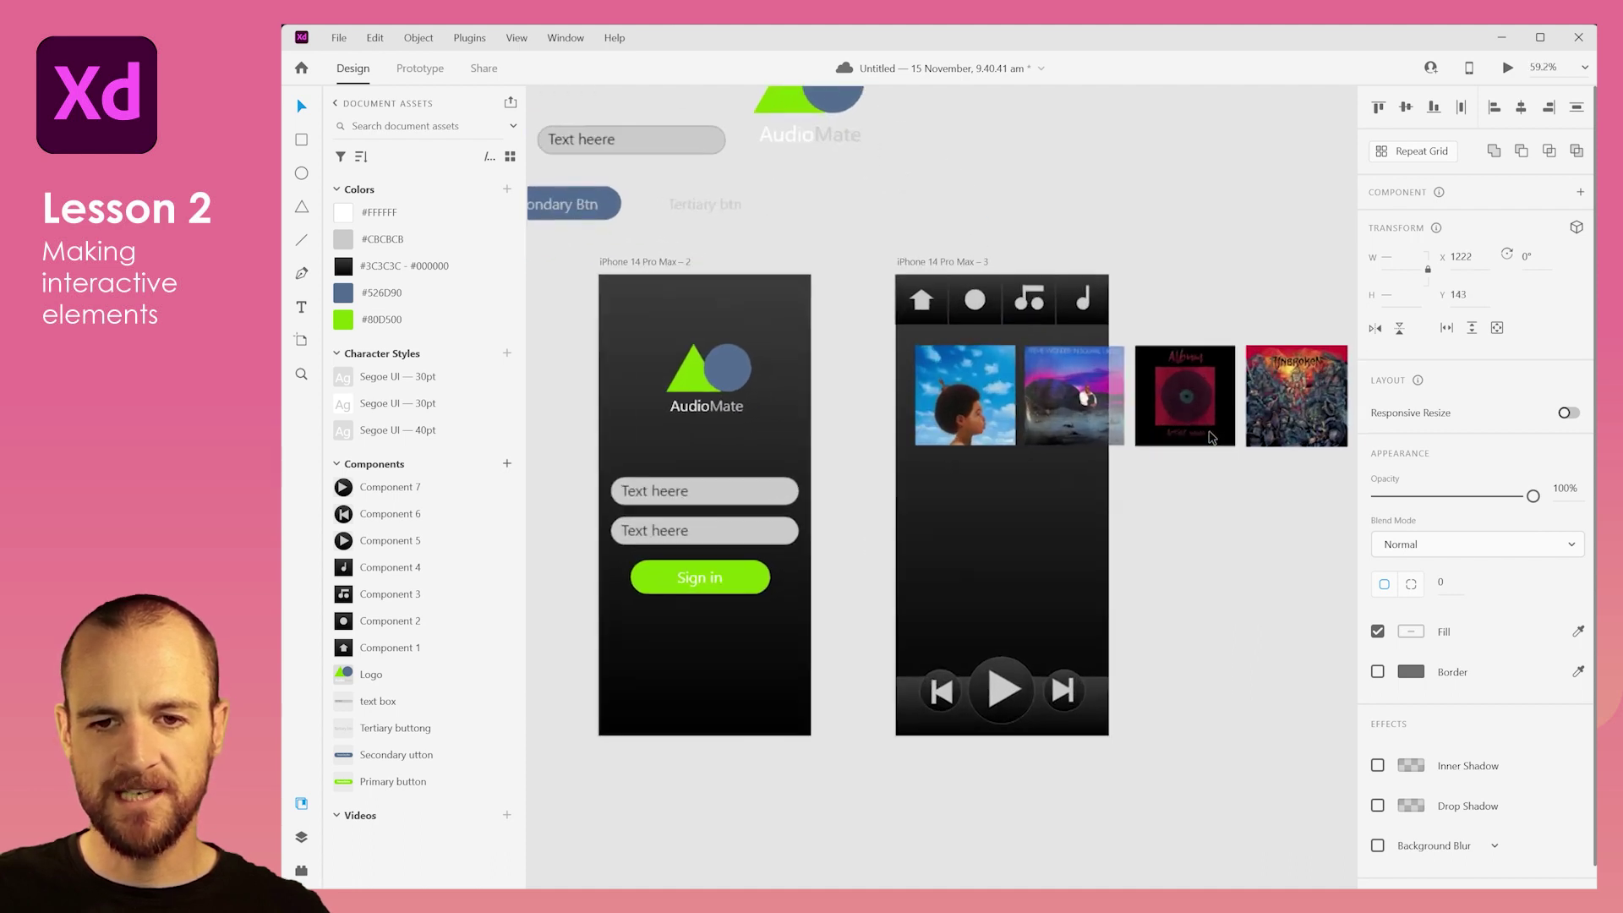
Step: Reposition the album covers to X 1208, Y 161 and make them a horizontal scroll group
{"action": "left_click_drag", "start_coordinate": [1086, 454], "coordinate": [835, 477]}
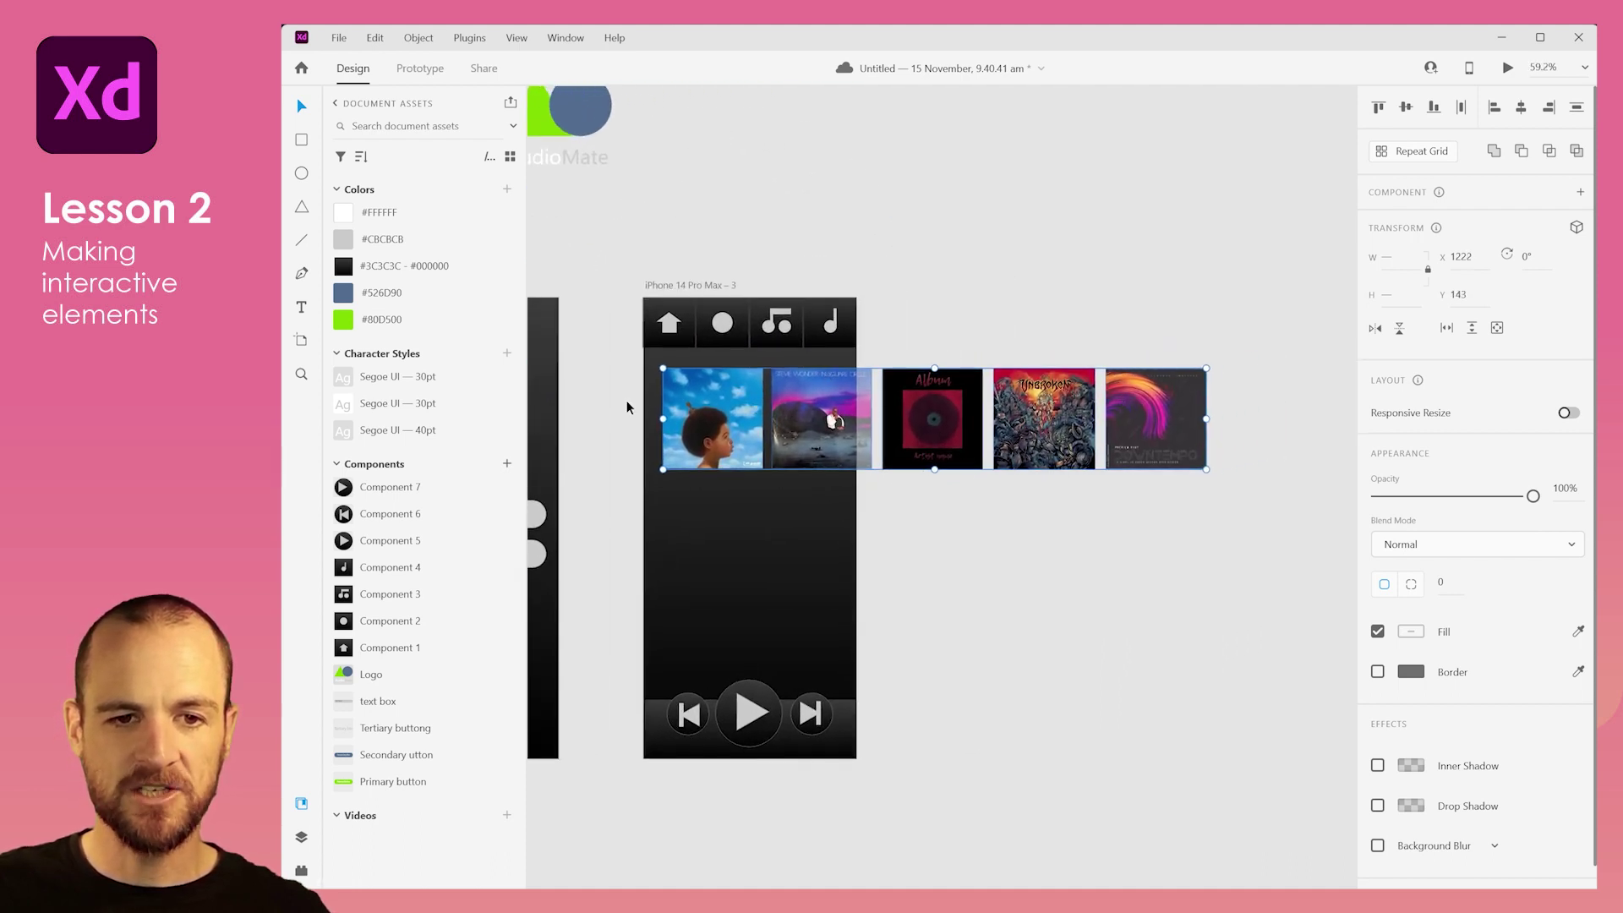
{"action": "left_click_drag", "start_coordinate": [725, 414], "coordinate": [721, 421]}
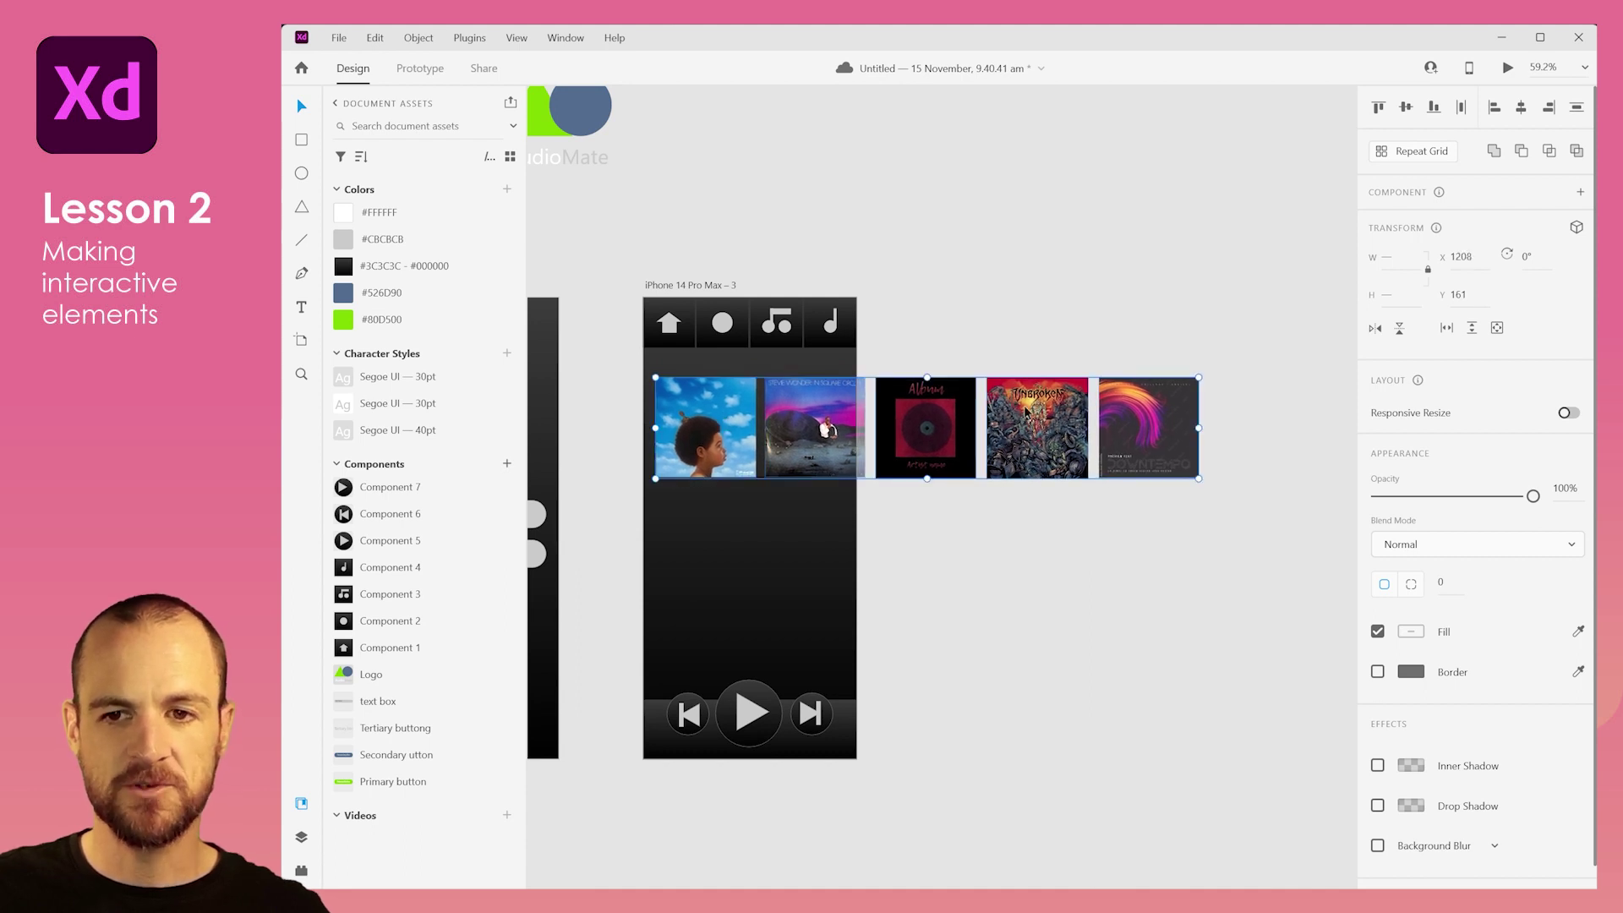
{"action": "left_click", "coordinate": [1446, 331]}
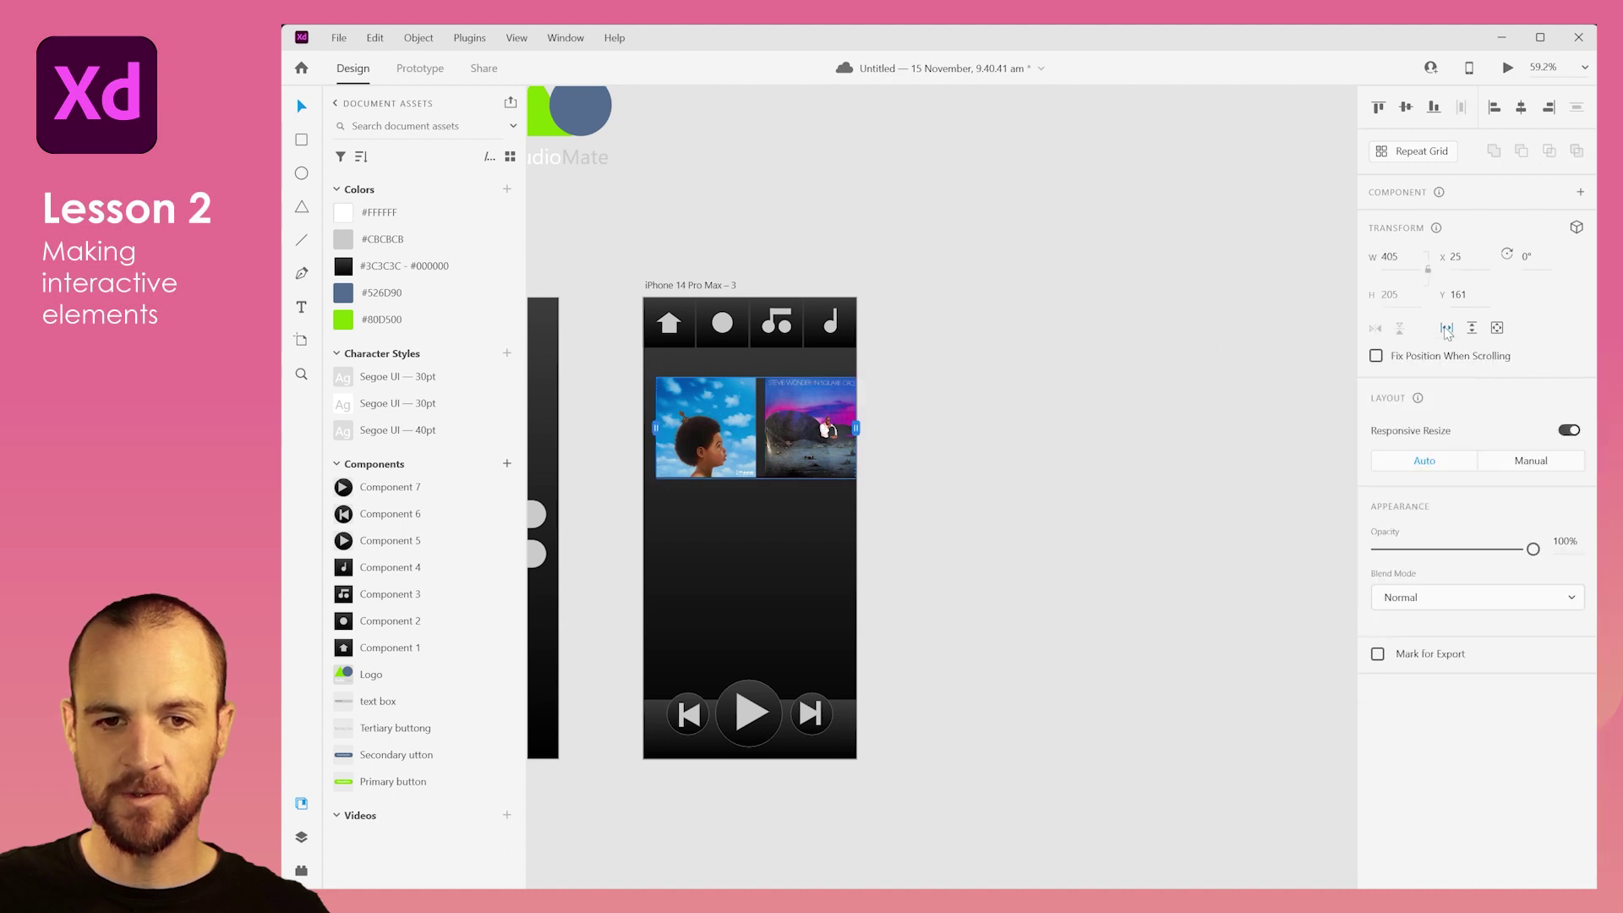
{"action": "scroll", "coordinate": [845, 355], "scroll_direction": "left", "scroll_amount": 3}
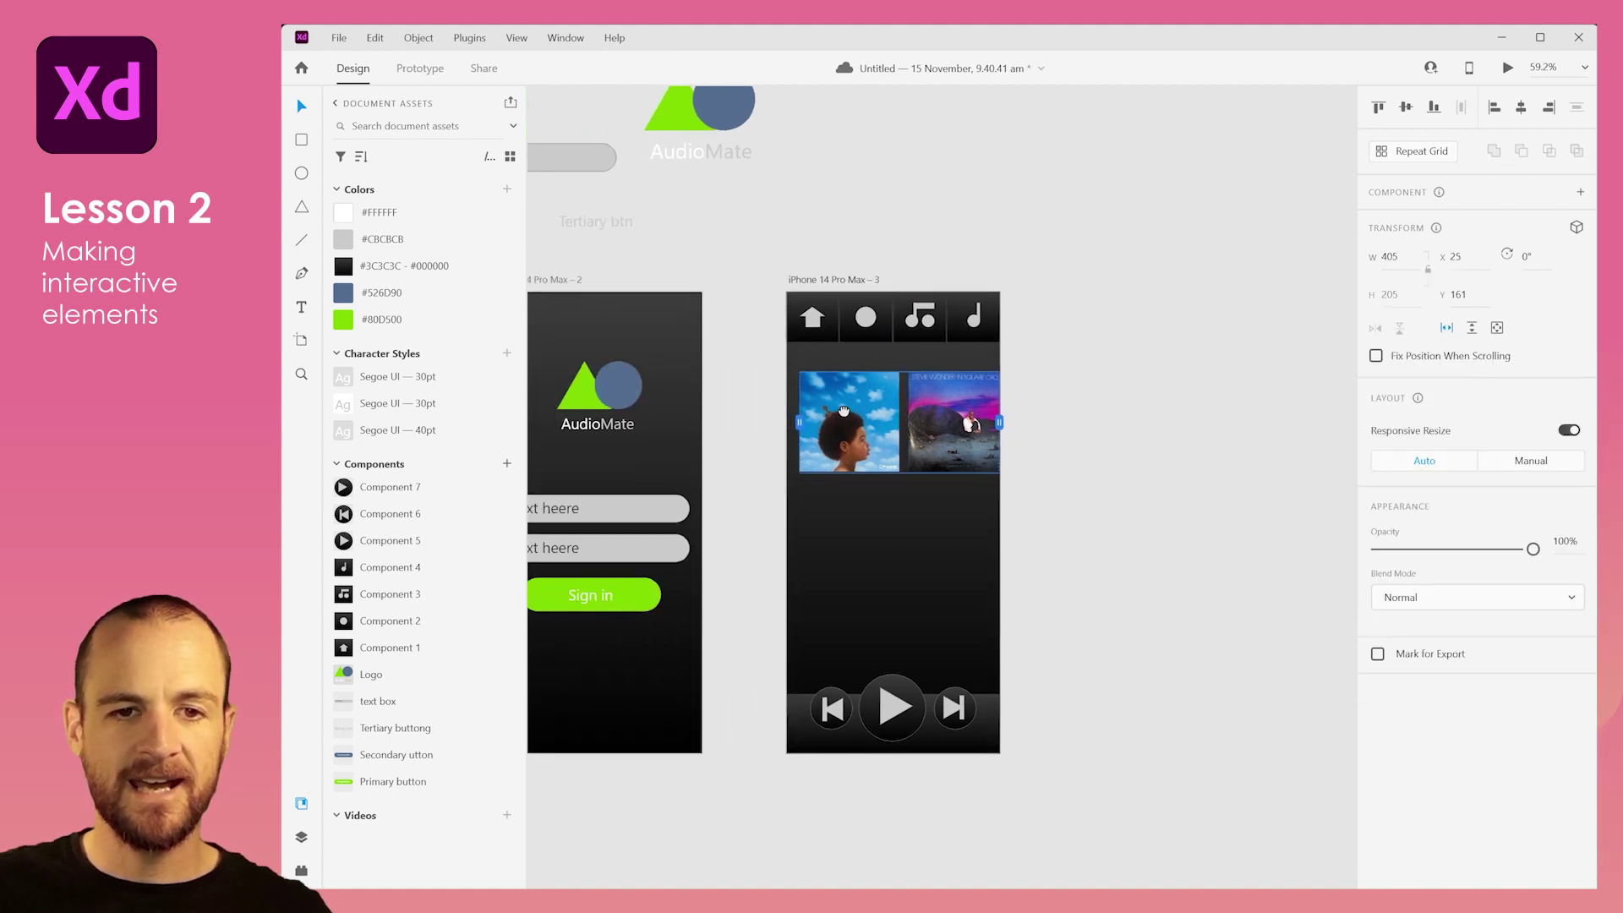
Step: Preview the iPhone 14 Pro Max – 3 artboard and test the horizontal scrolling of the album covers
{"action": "left_click", "coordinate": [846, 283]}
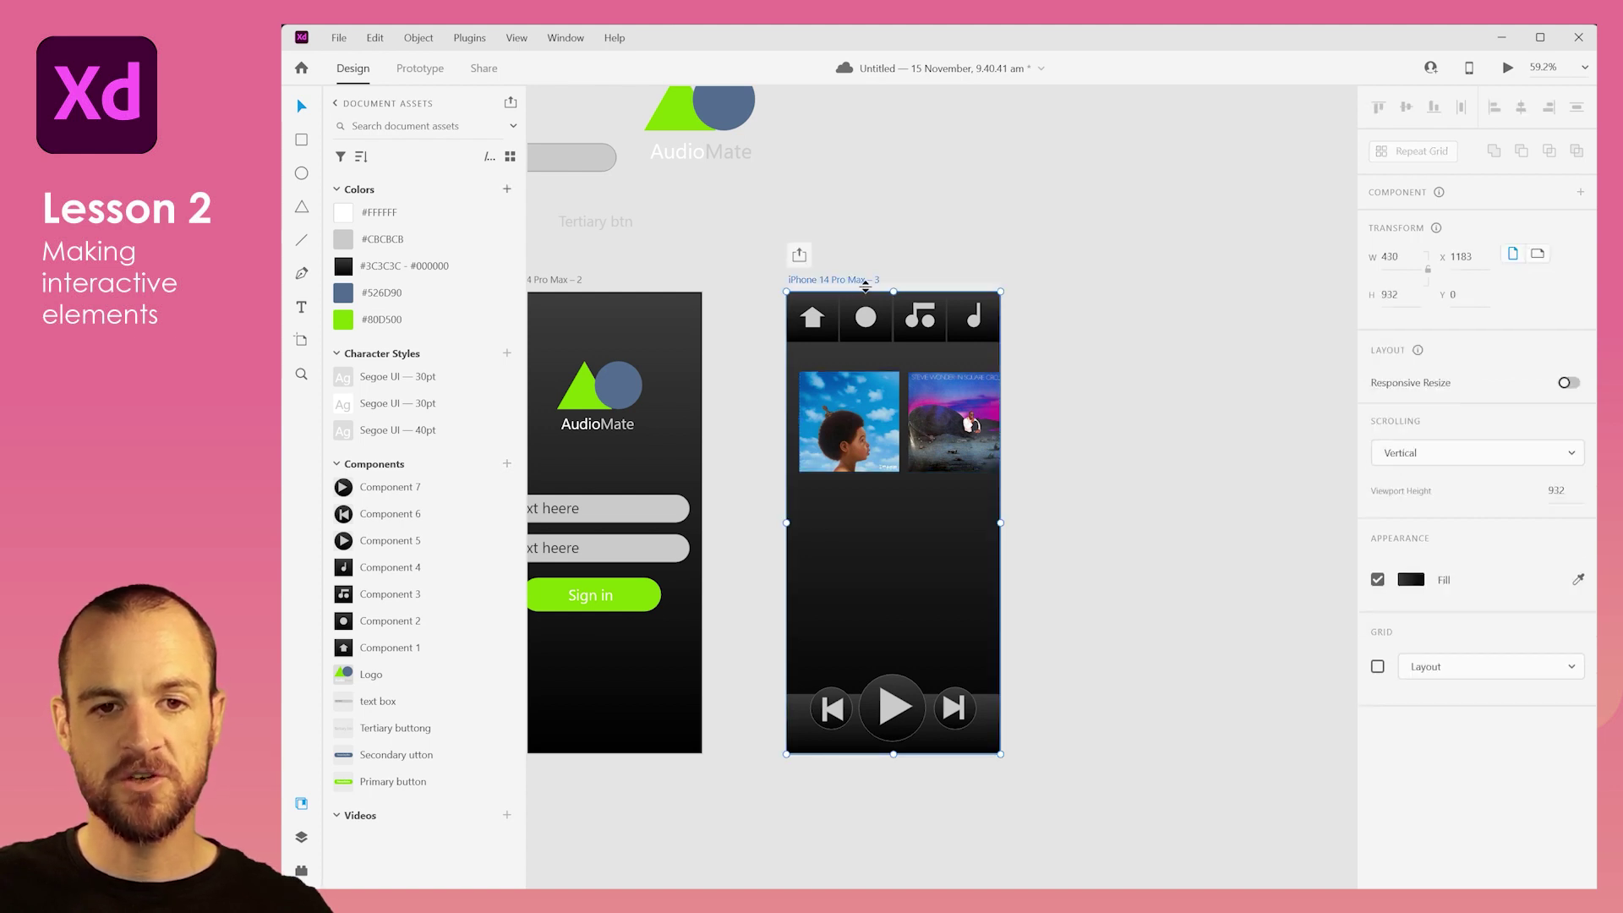
{"action": "left_click", "coordinate": [1508, 69]}
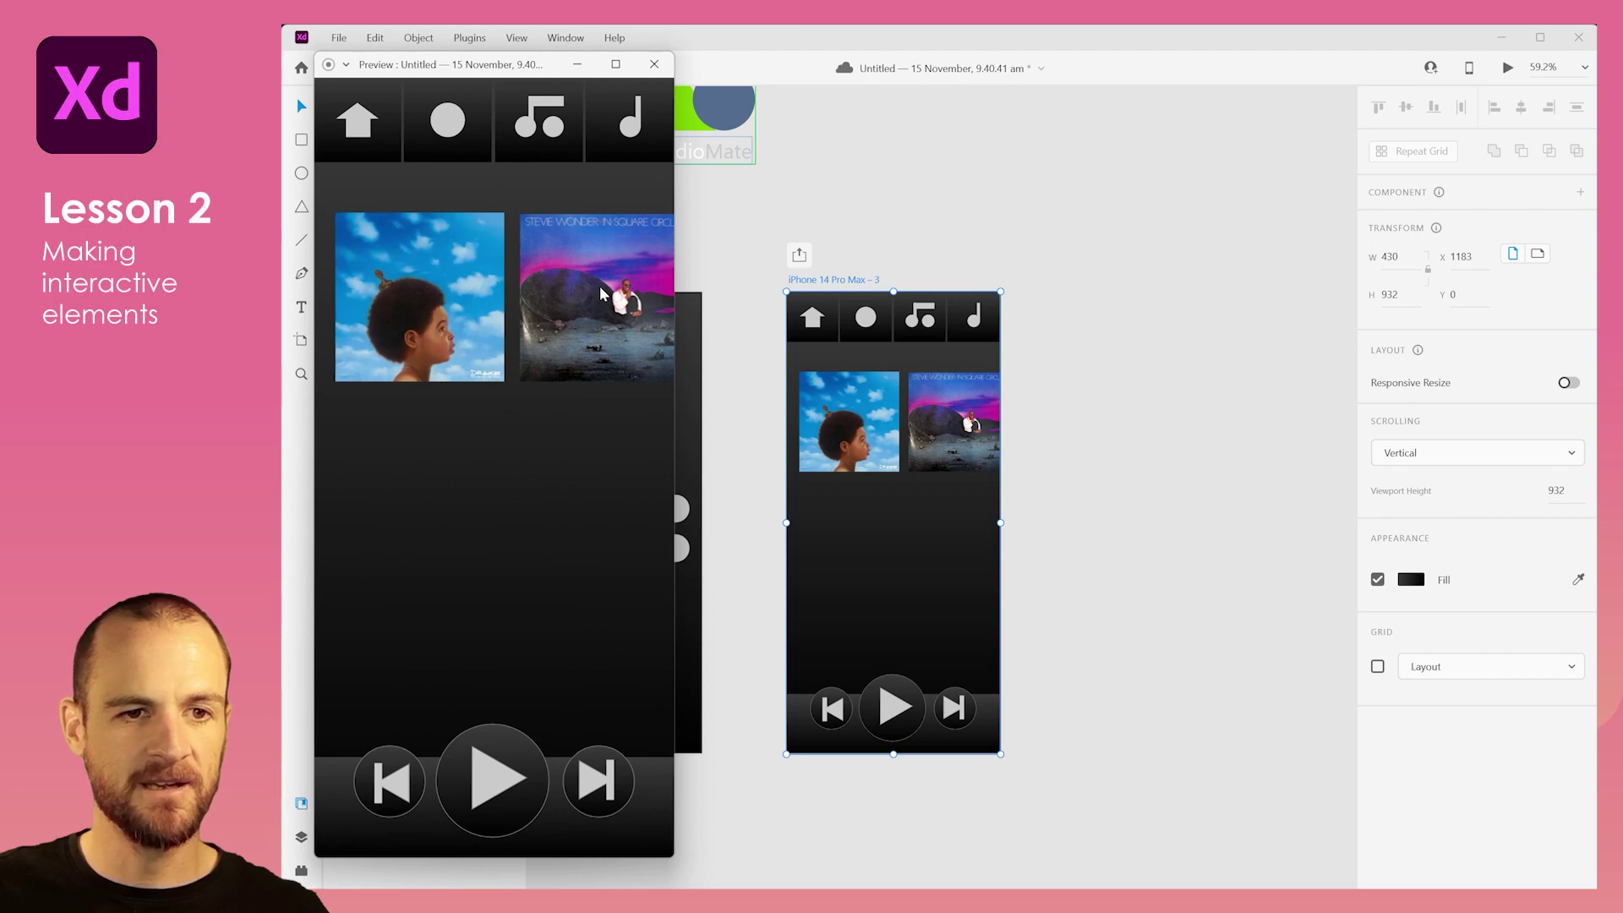
{"action": "left_click_drag", "start_coordinate": [600, 287], "coordinate": [927, 342]}
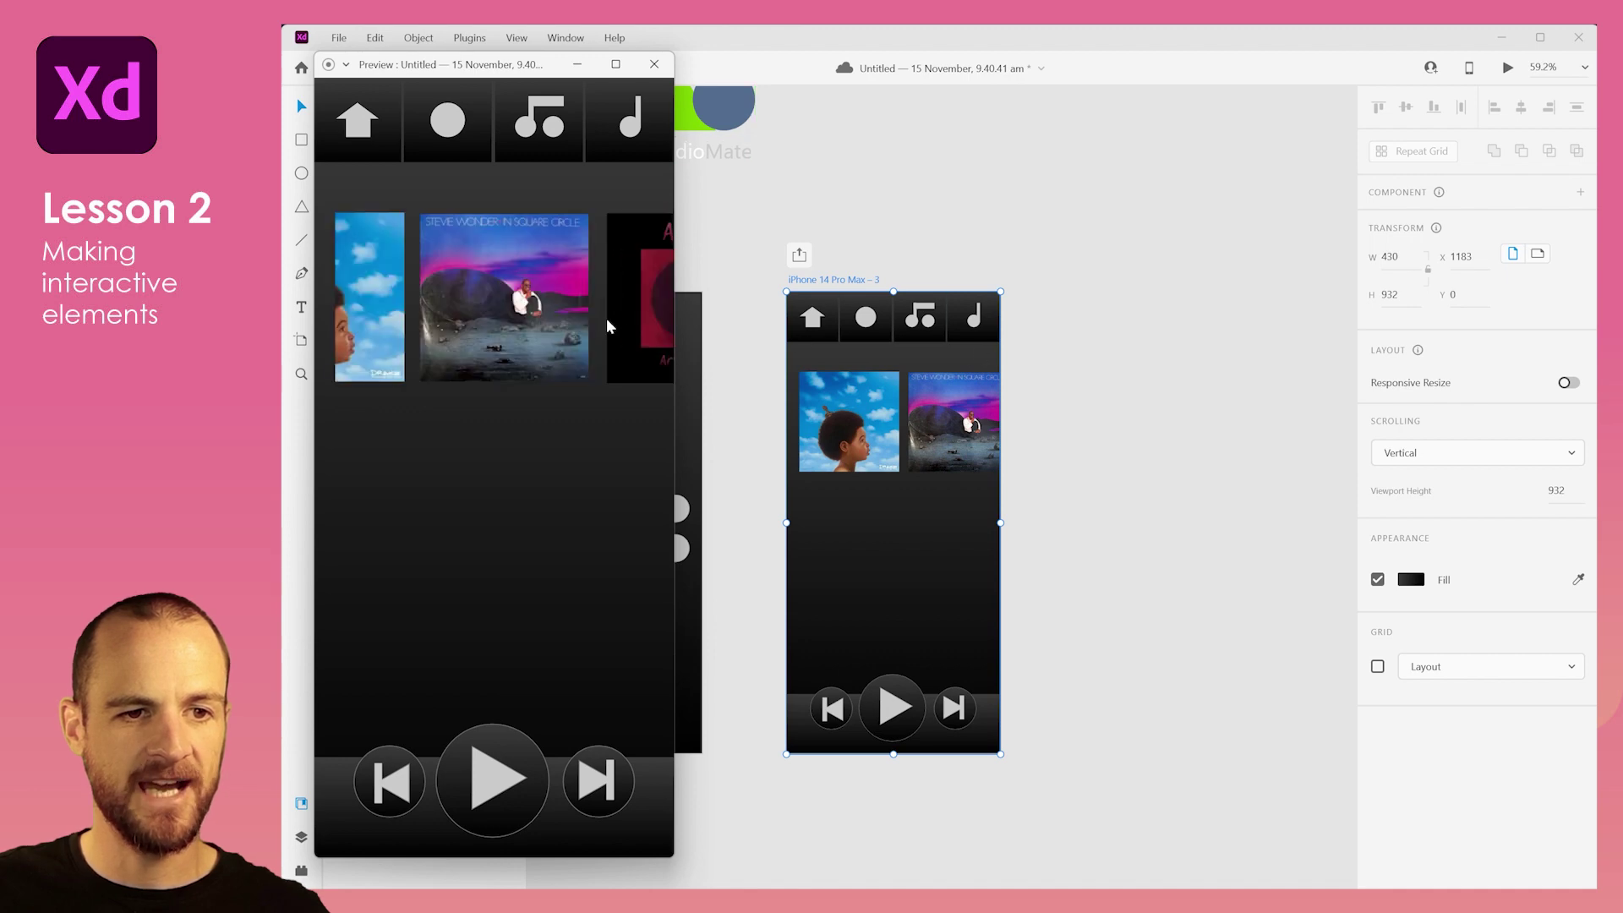
Step: Scroll the album covers back to the first one and test the play button's toggle in the preview, closing the preview when done
{"action": "left_click_drag", "start_coordinate": [606, 326], "coordinate": [707, 333]}
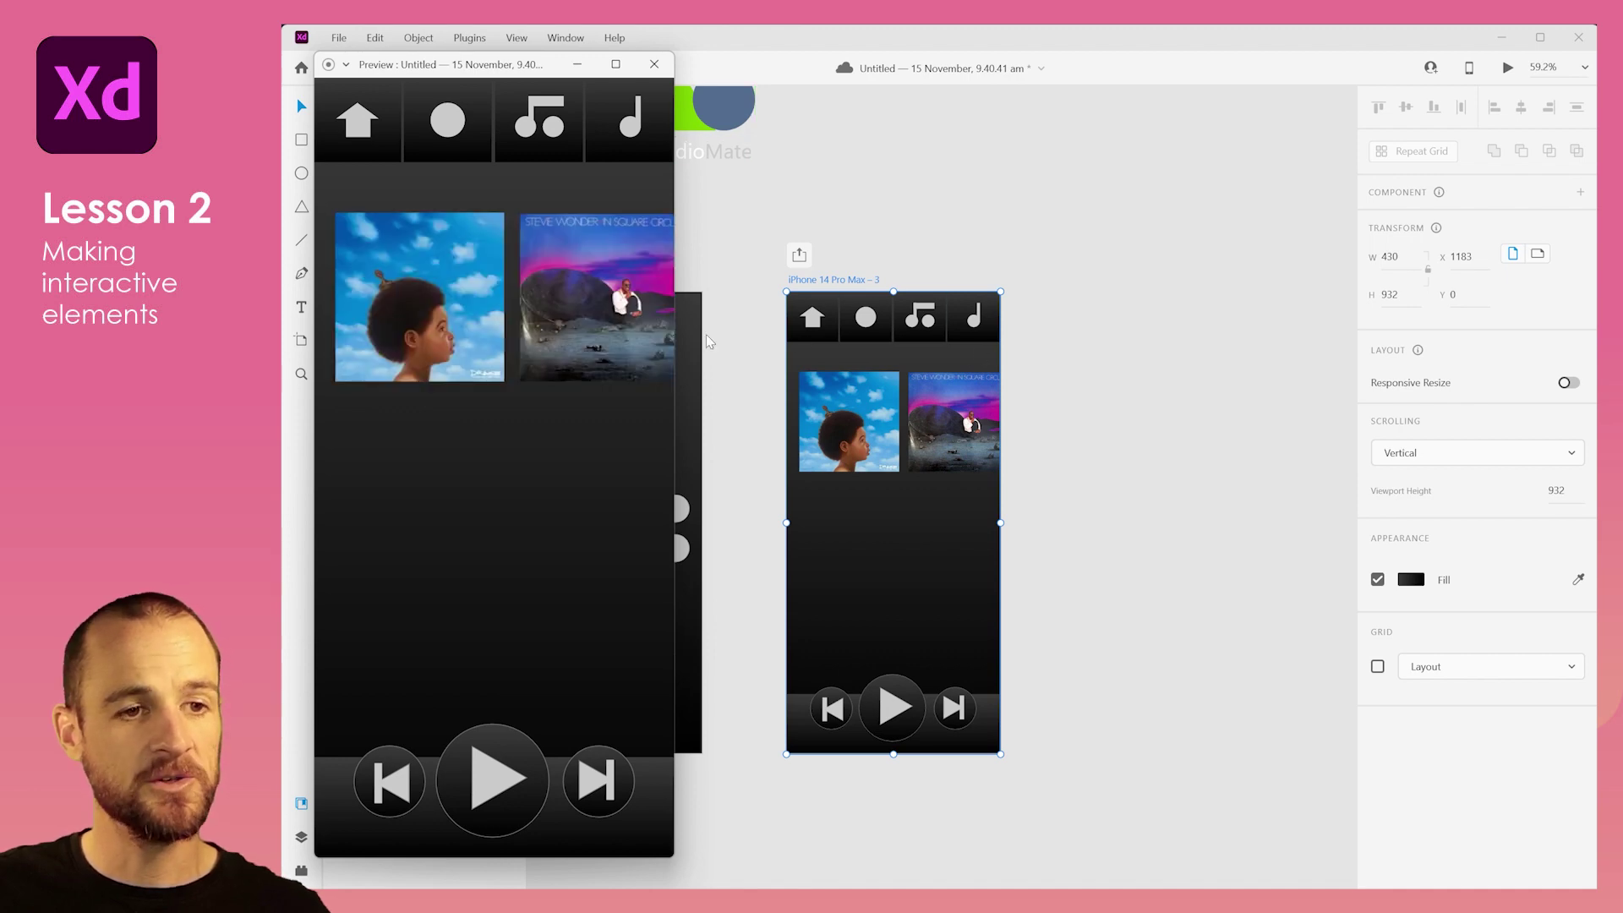
{"action": "left_click", "coordinate": [490, 777]}
{"action": "left_click", "coordinate": [490, 779]}
{"action": "left_click", "coordinate": [489, 781]}
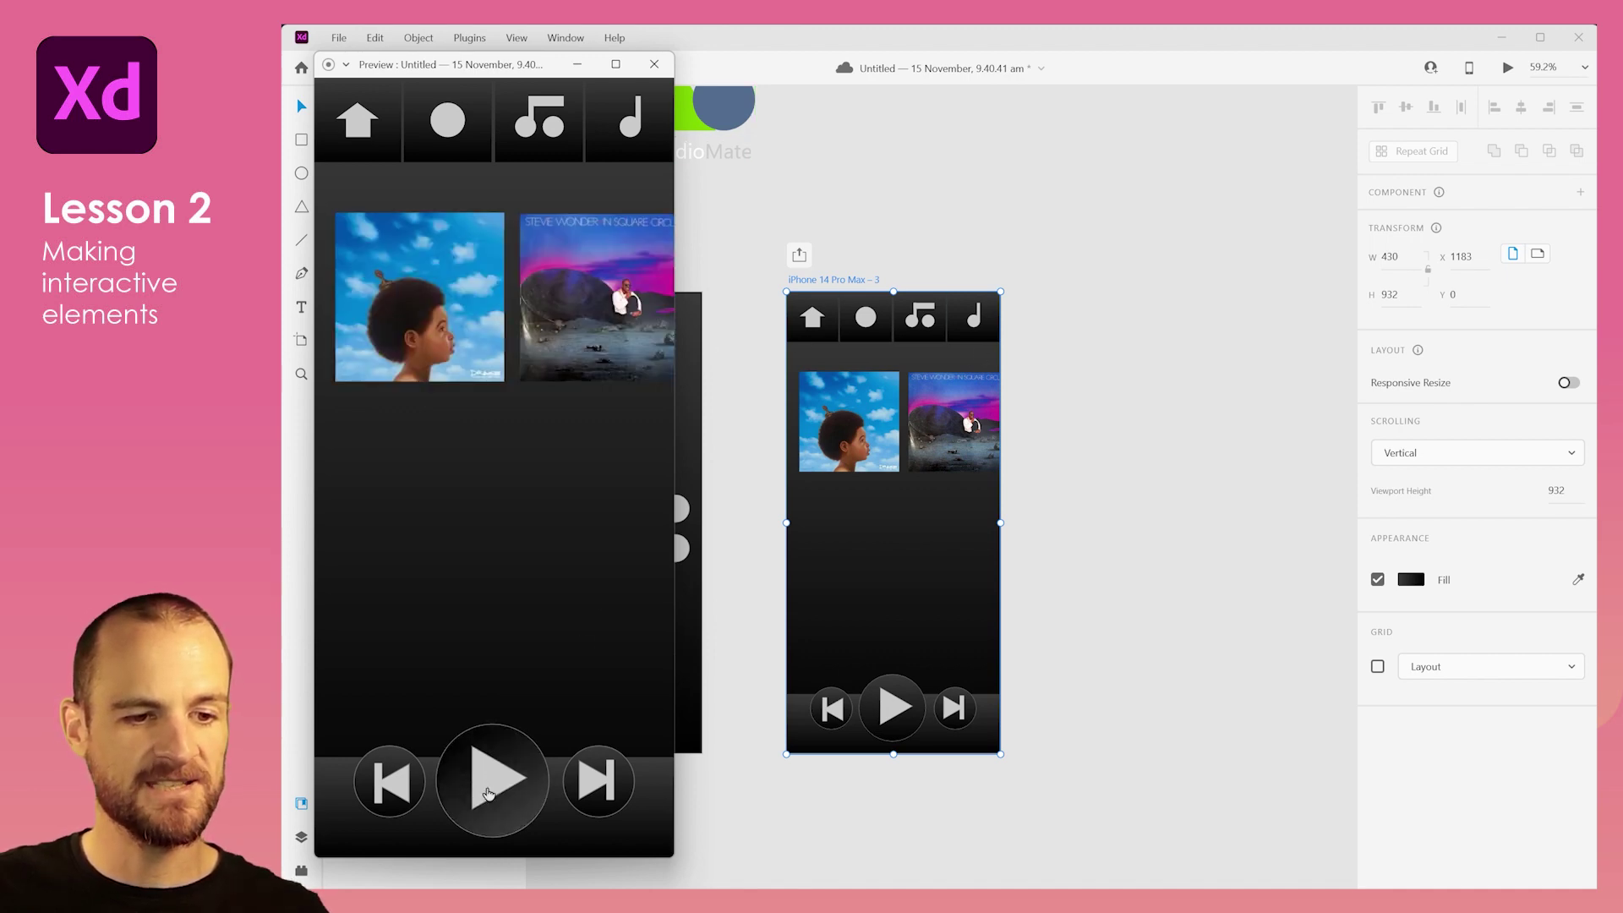
{"action": "left_click", "coordinate": [490, 792]}
{"action": "left_click", "coordinate": [491, 788]}
{"action": "left_click", "coordinate": [493, 788]}
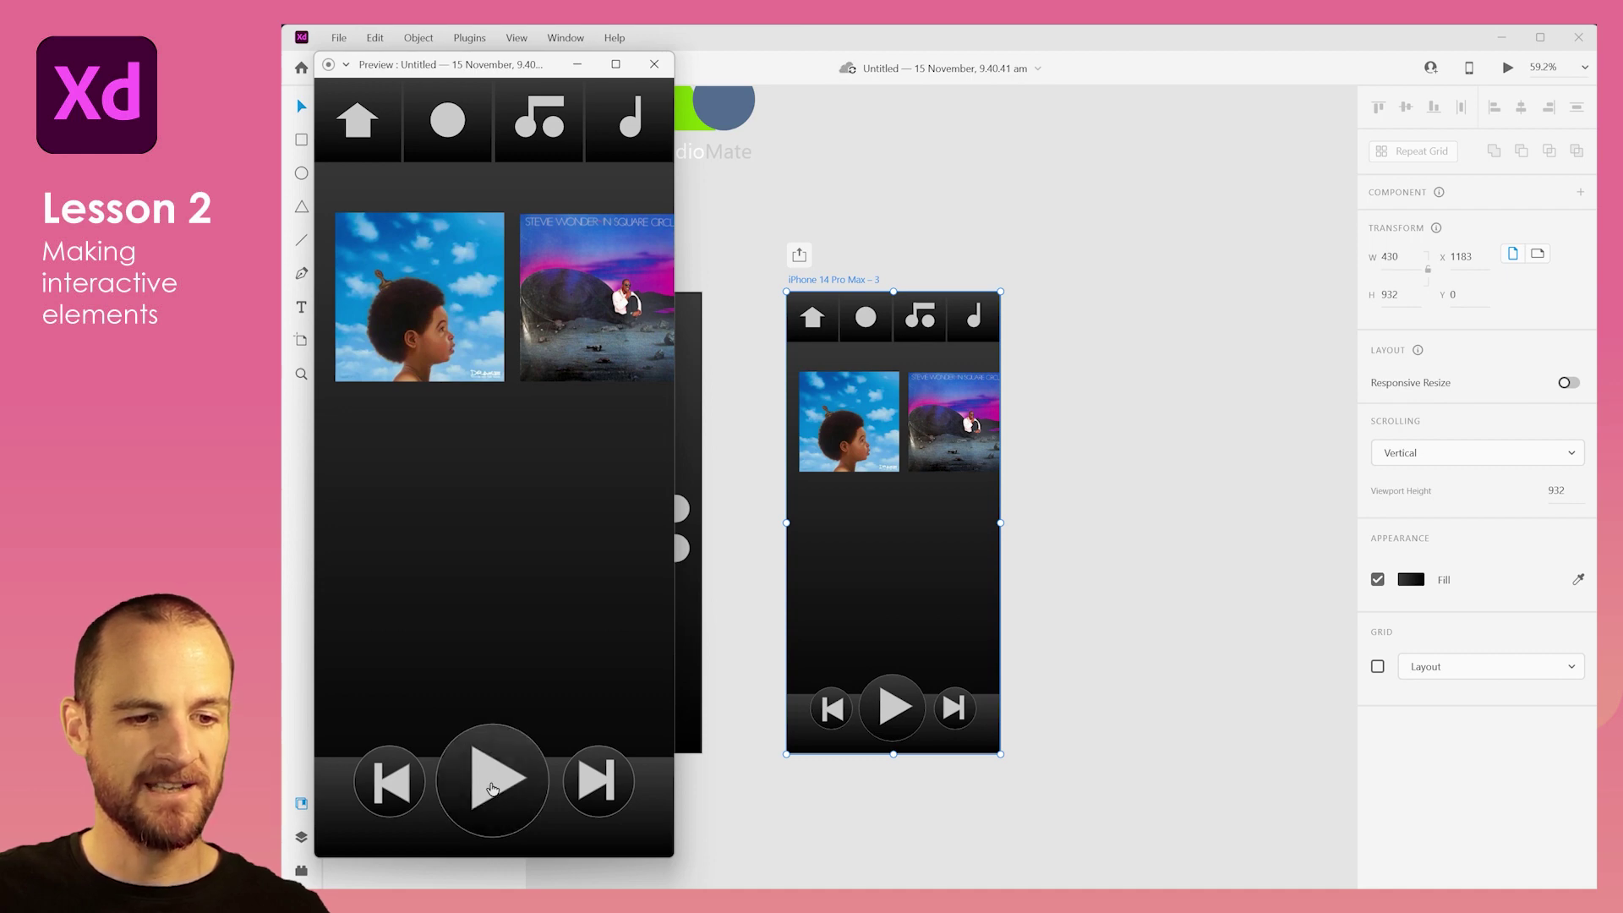
{"action": "left_click", "coordinate": [493, 789]}
{"action": "left_click", "coordinate": [493, 788]}
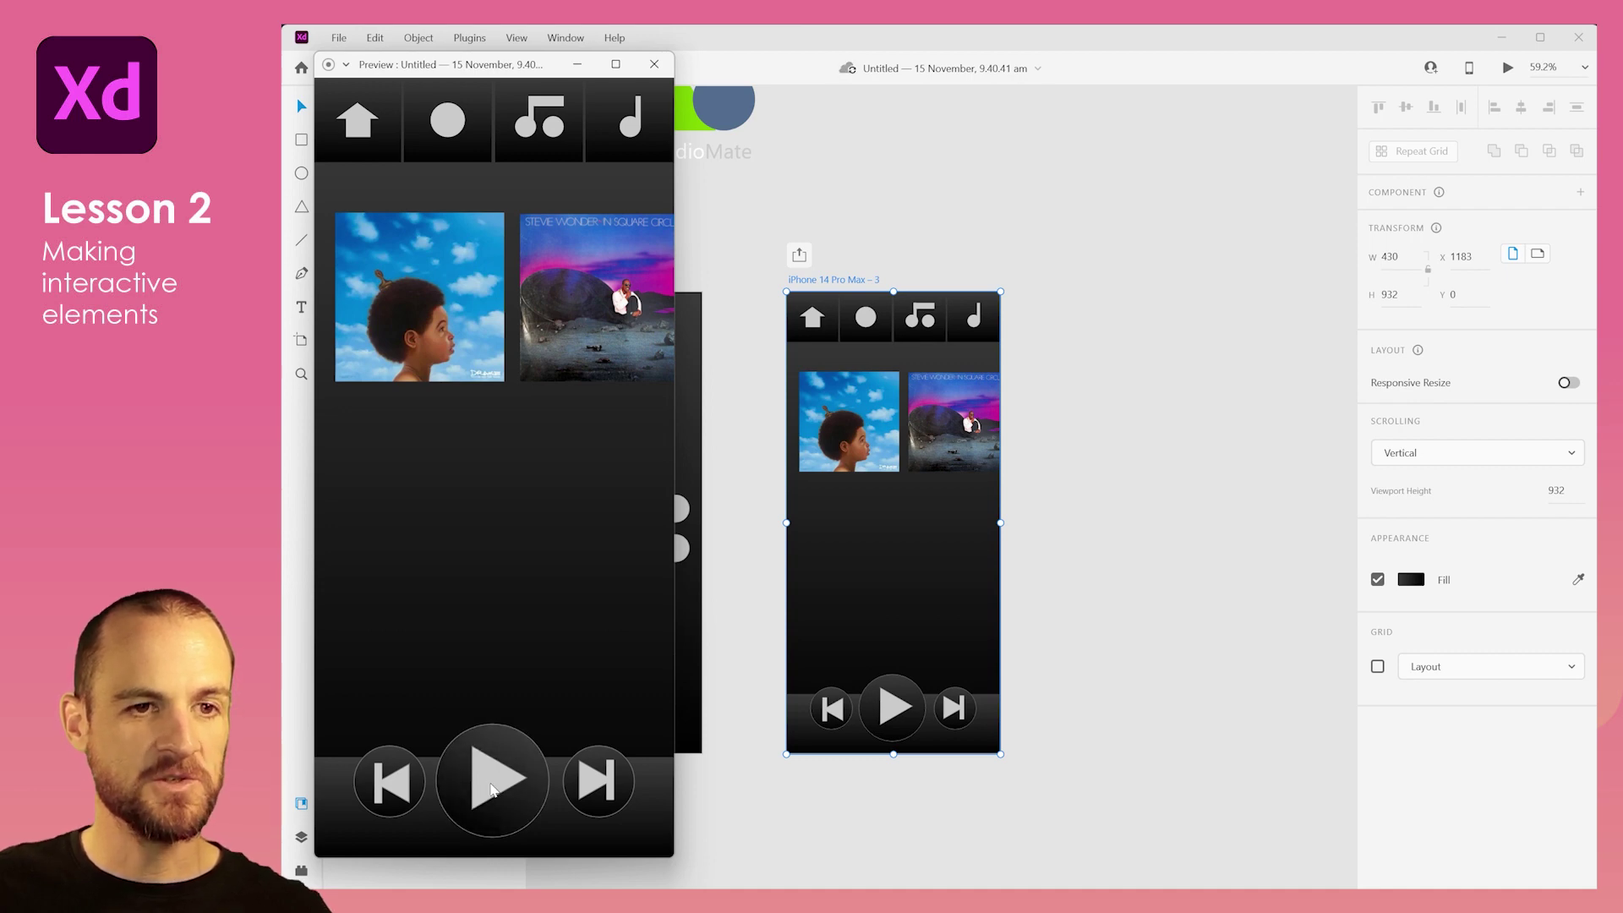
{"action": "left_click", "coordinate": [654, 64]}
Step: Add the text heading "Albums" between the header and the album covers on the third screen
{"action": "scroll", "coordinate": [985, 370], "scroll_direction": "down", "scroll_amount": 2}
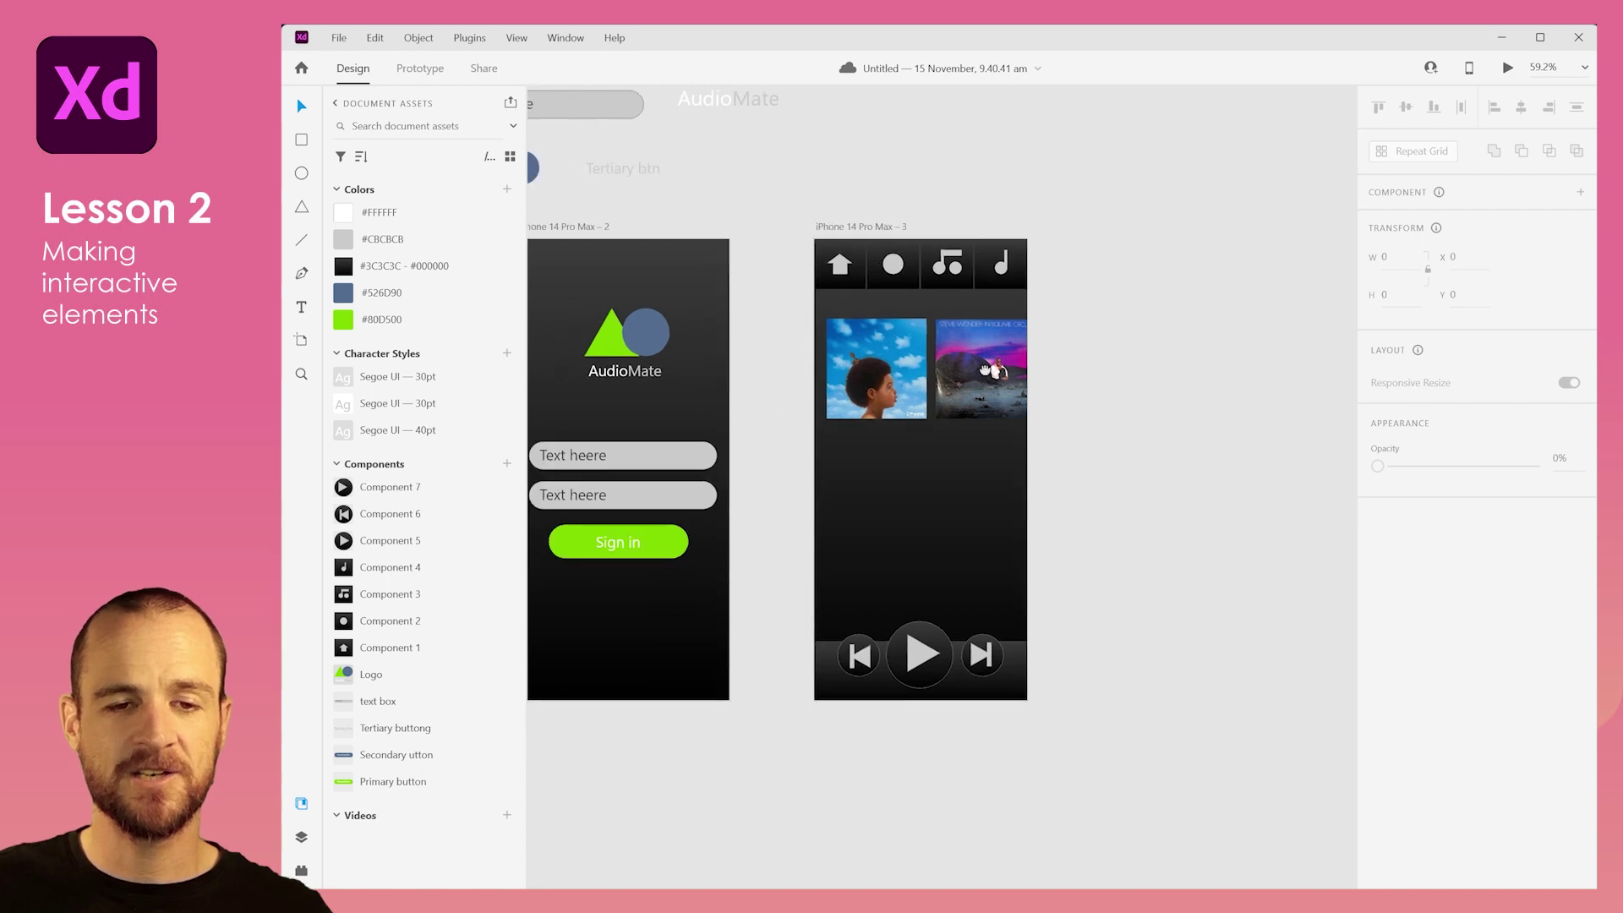
{"action": "scroll", "coordinate": [849, 339], "scroll_direction": "up", "scroll_amount": 2}
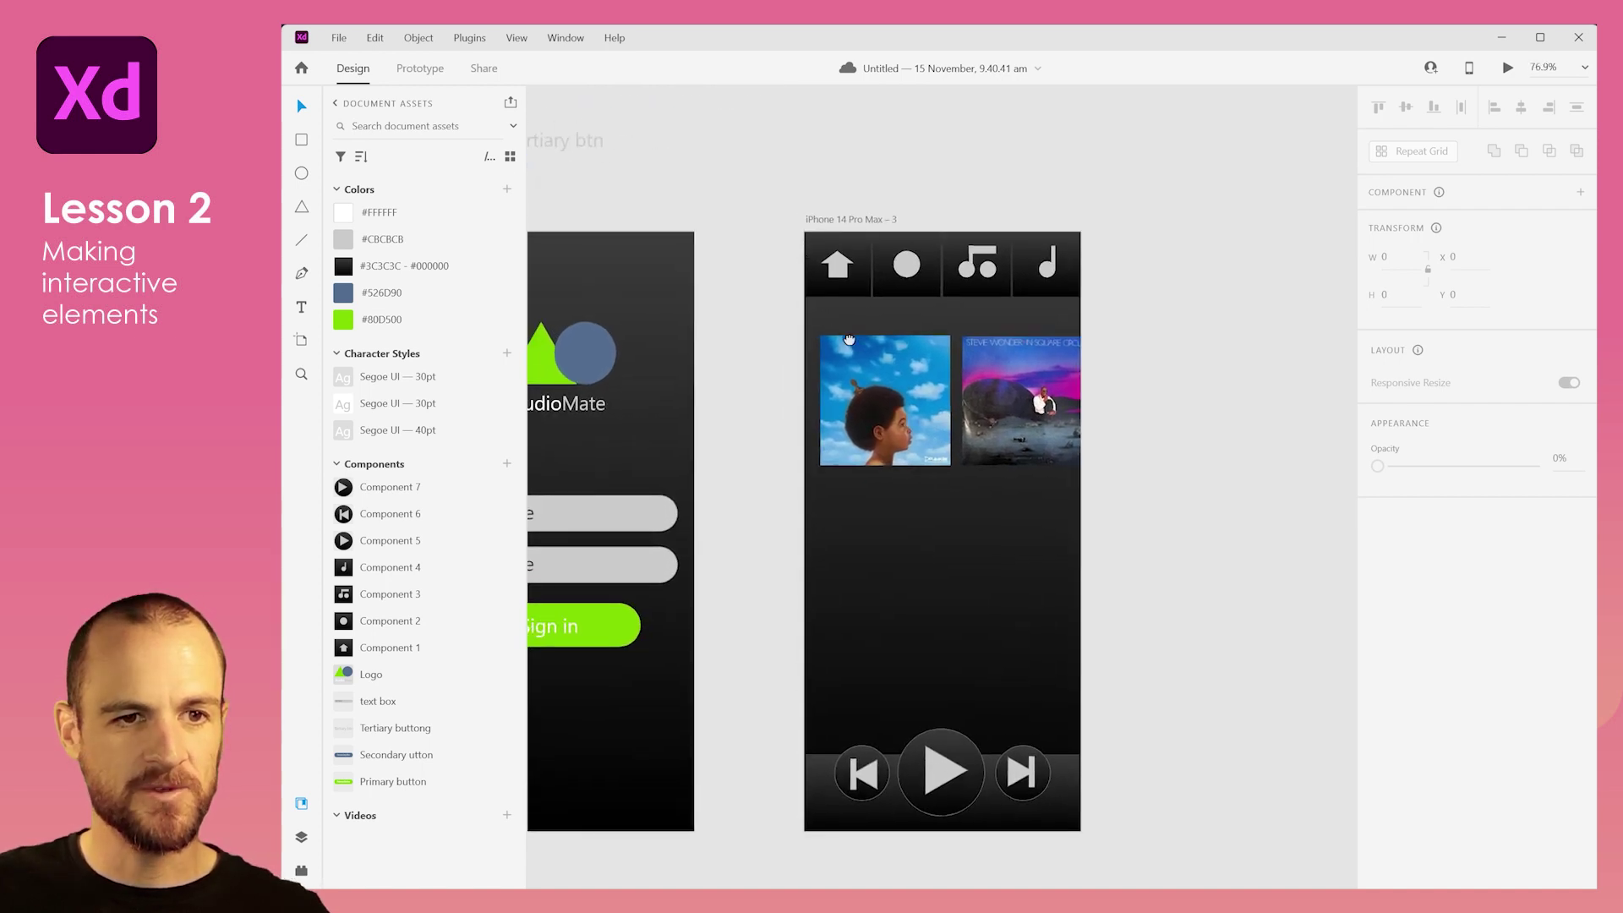
{"action": "left_click_drag", "start_coordinate": [848, 339], "coordinate": [929, 420]}
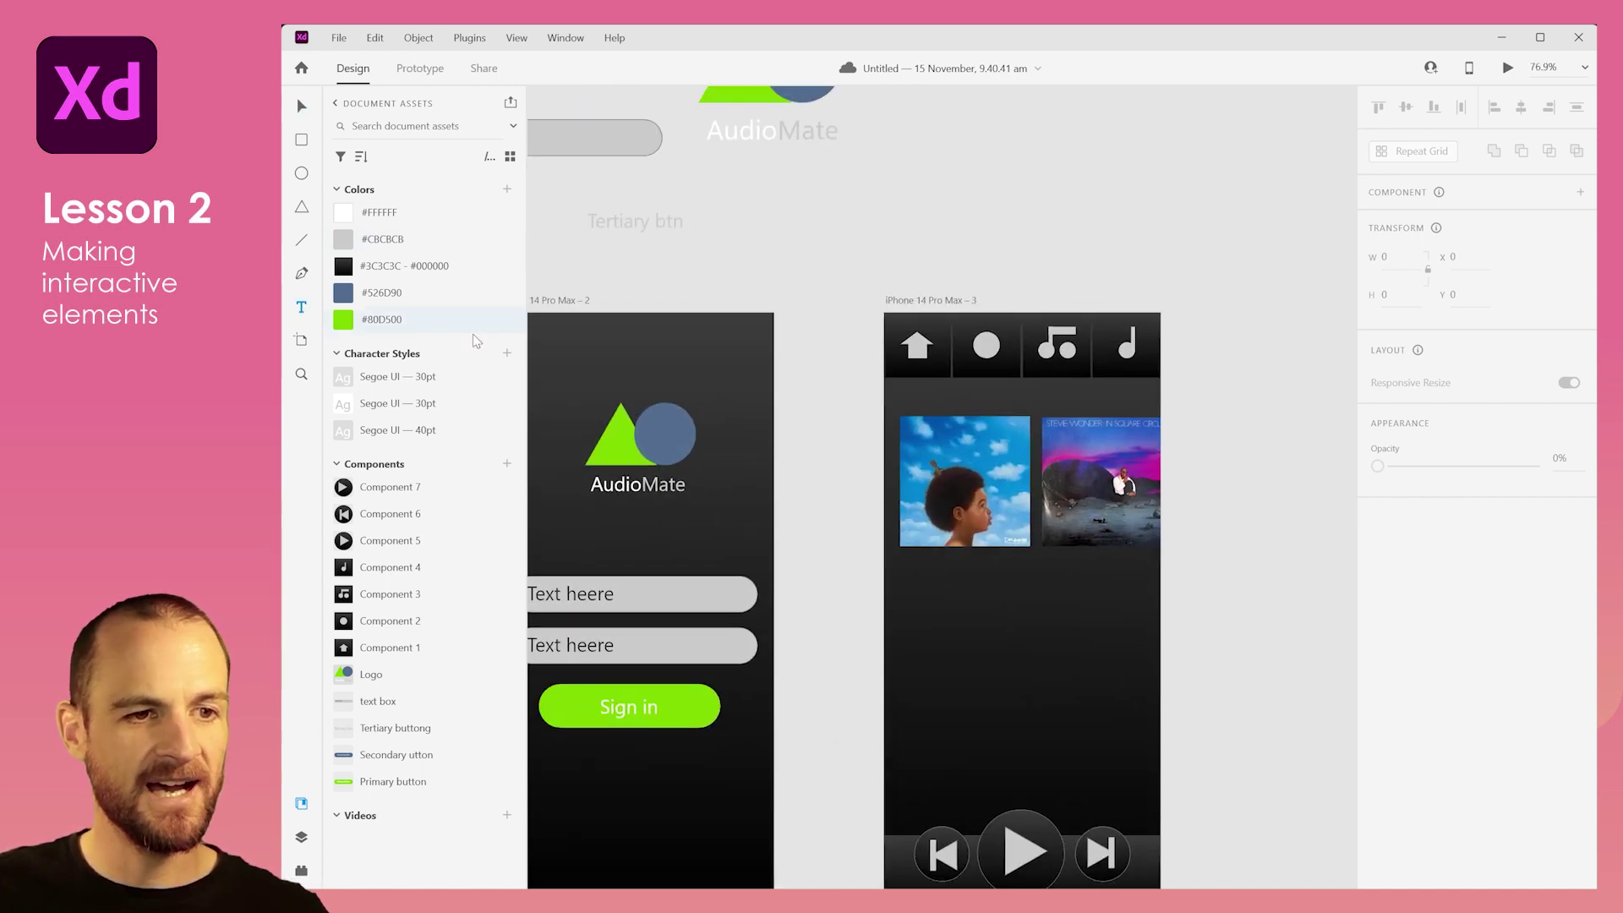
{"action": "left_click", "coordinate": [900, 390]}
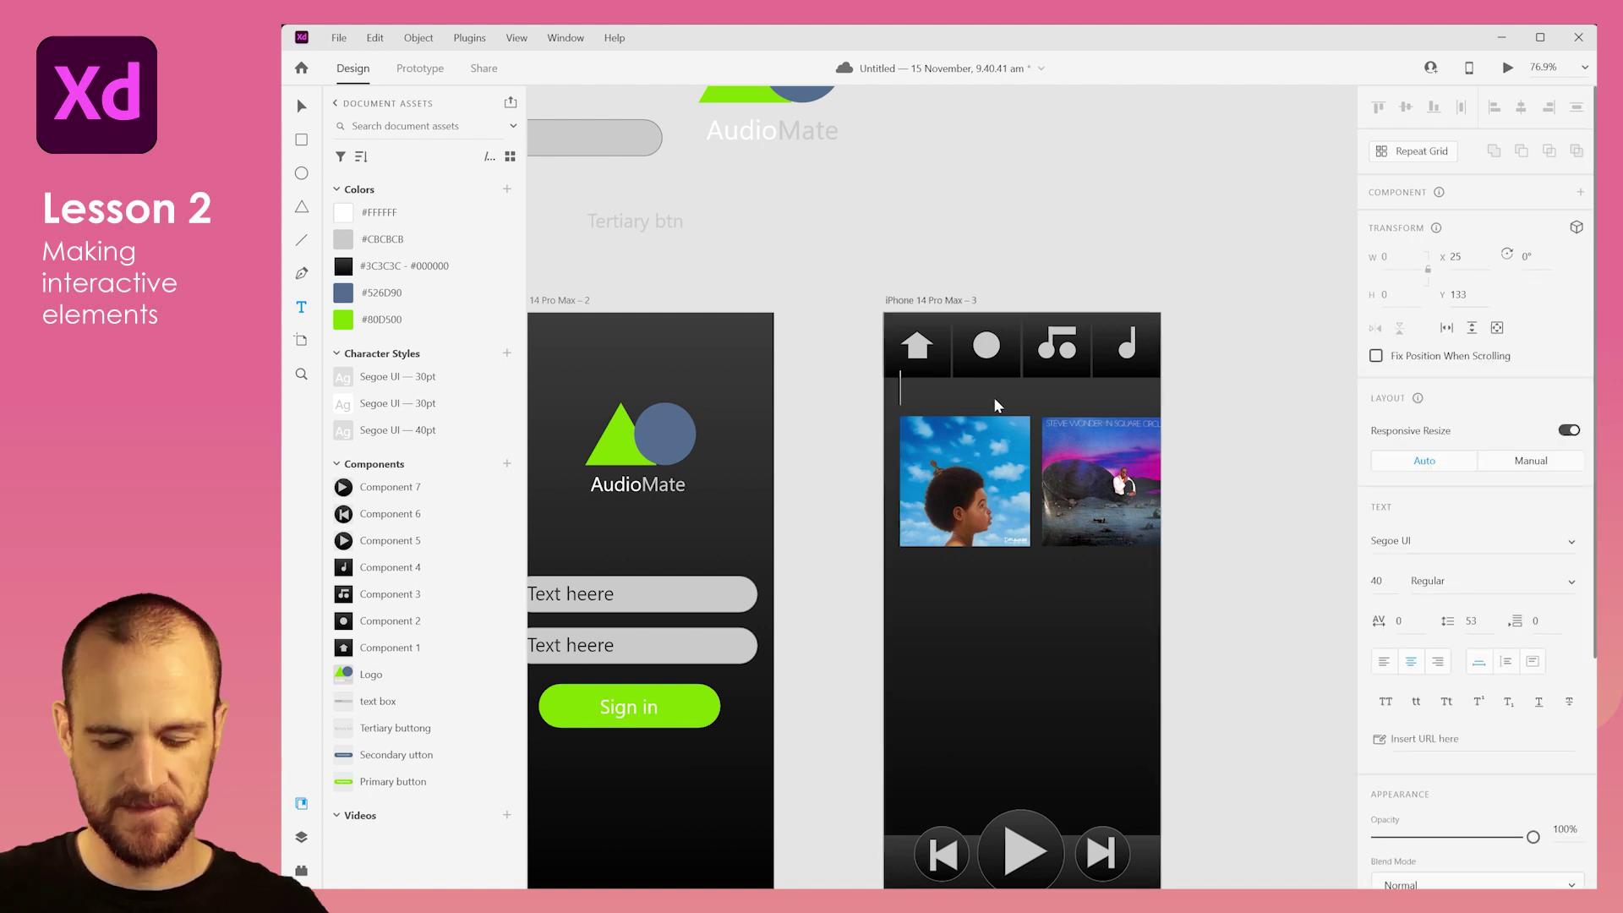
{"action": "type", "text": "Albumns"}
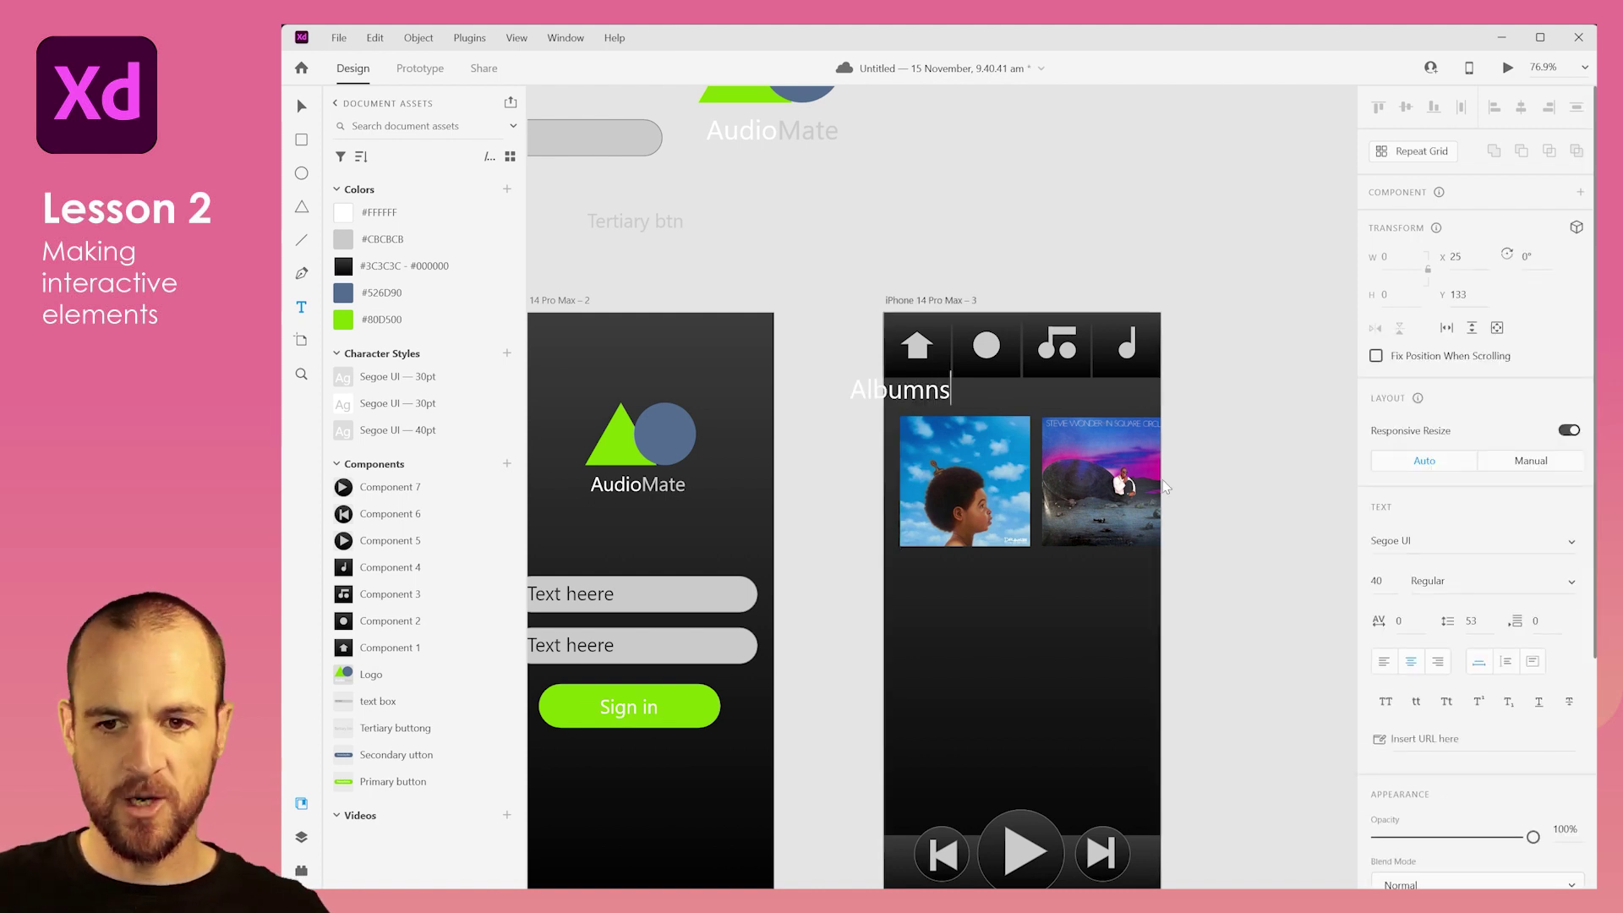
{"action": "key", "text": "BackSpace"}
{"action": "key", "text": "BackSpace"}
{"action": "type", "text": "a"}
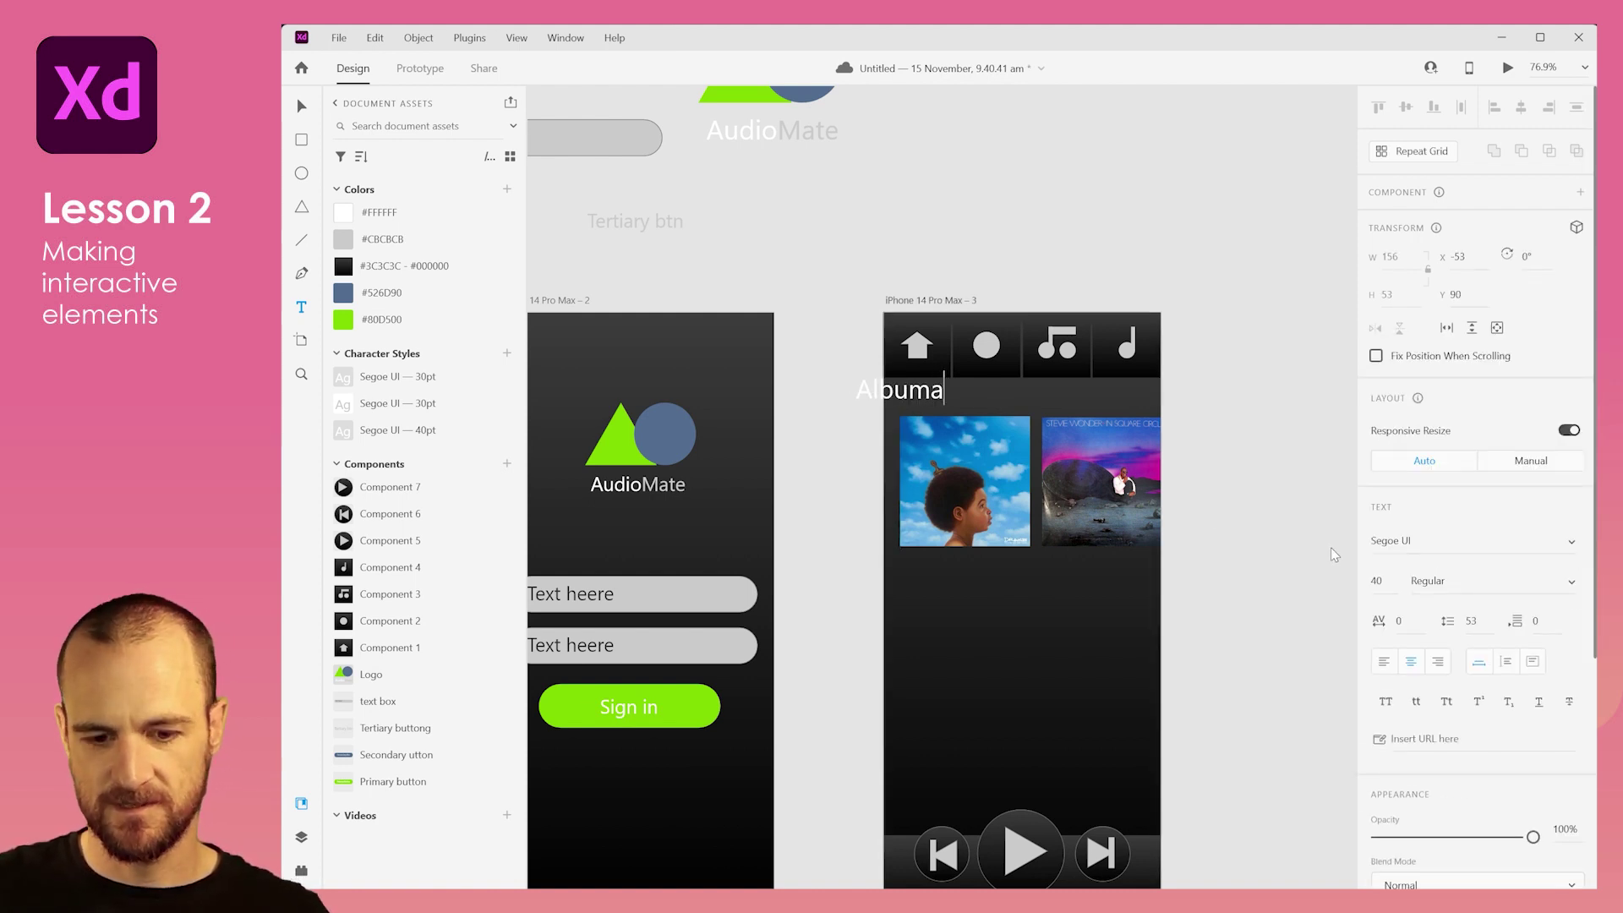
{"action": "key", "text": "BackSpace"}
{"action": "type", "text": "s"}
Step: Left-align the Albums heading and apply the first Segoe UI 30pt character style to it
{"action": "key", "text": "ctrl+a"}
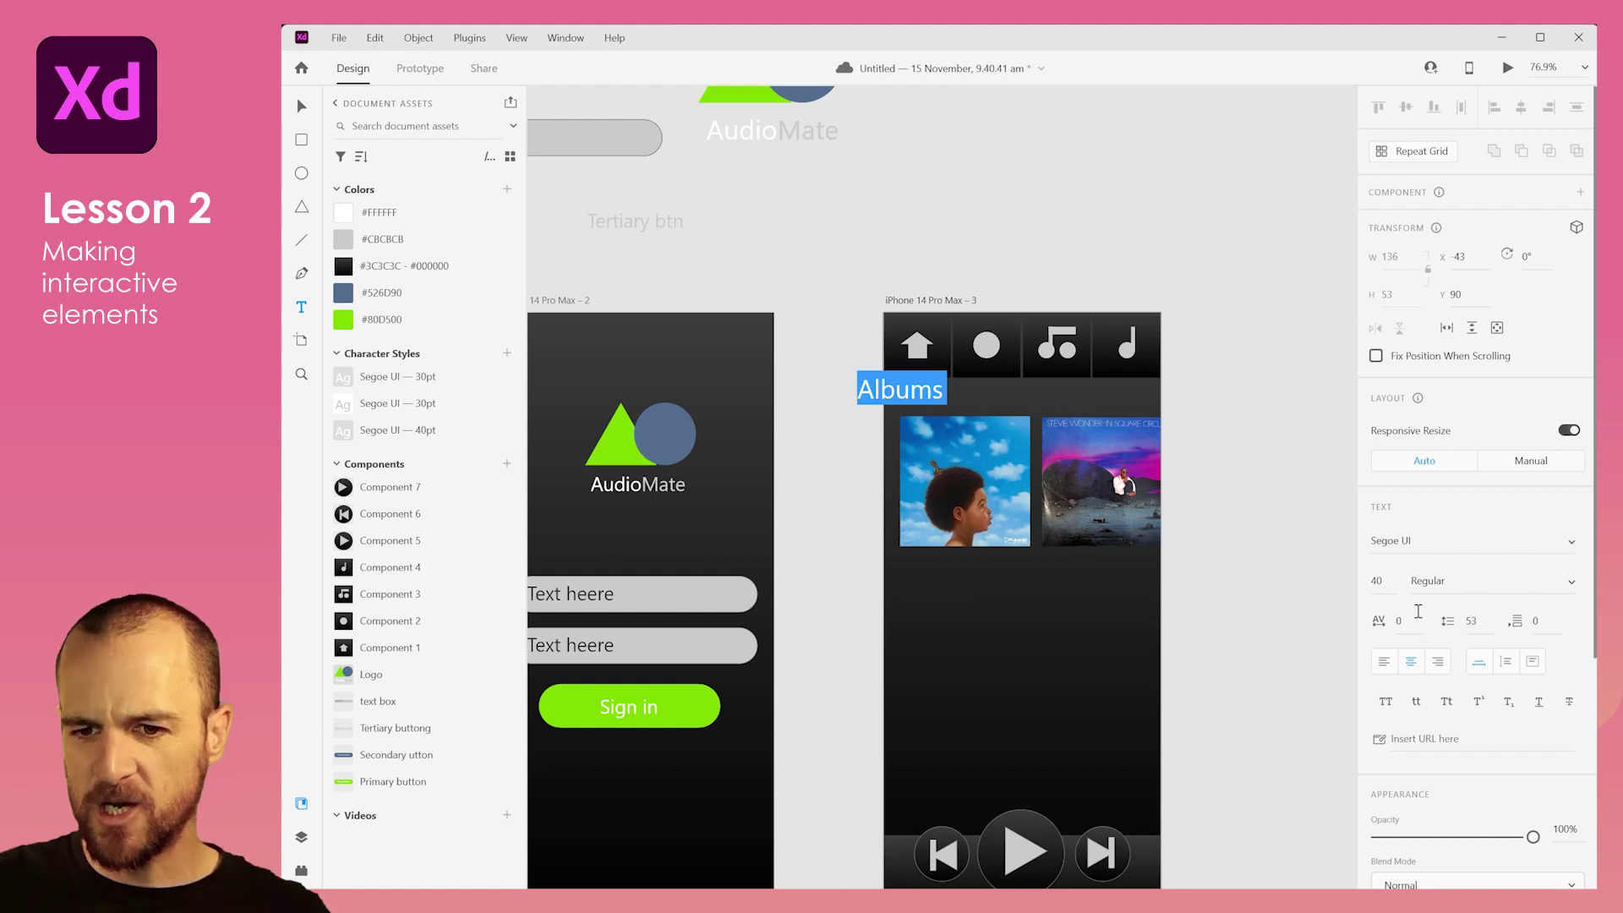
{"action": "left_click", "coordinate": [1385, 663]}
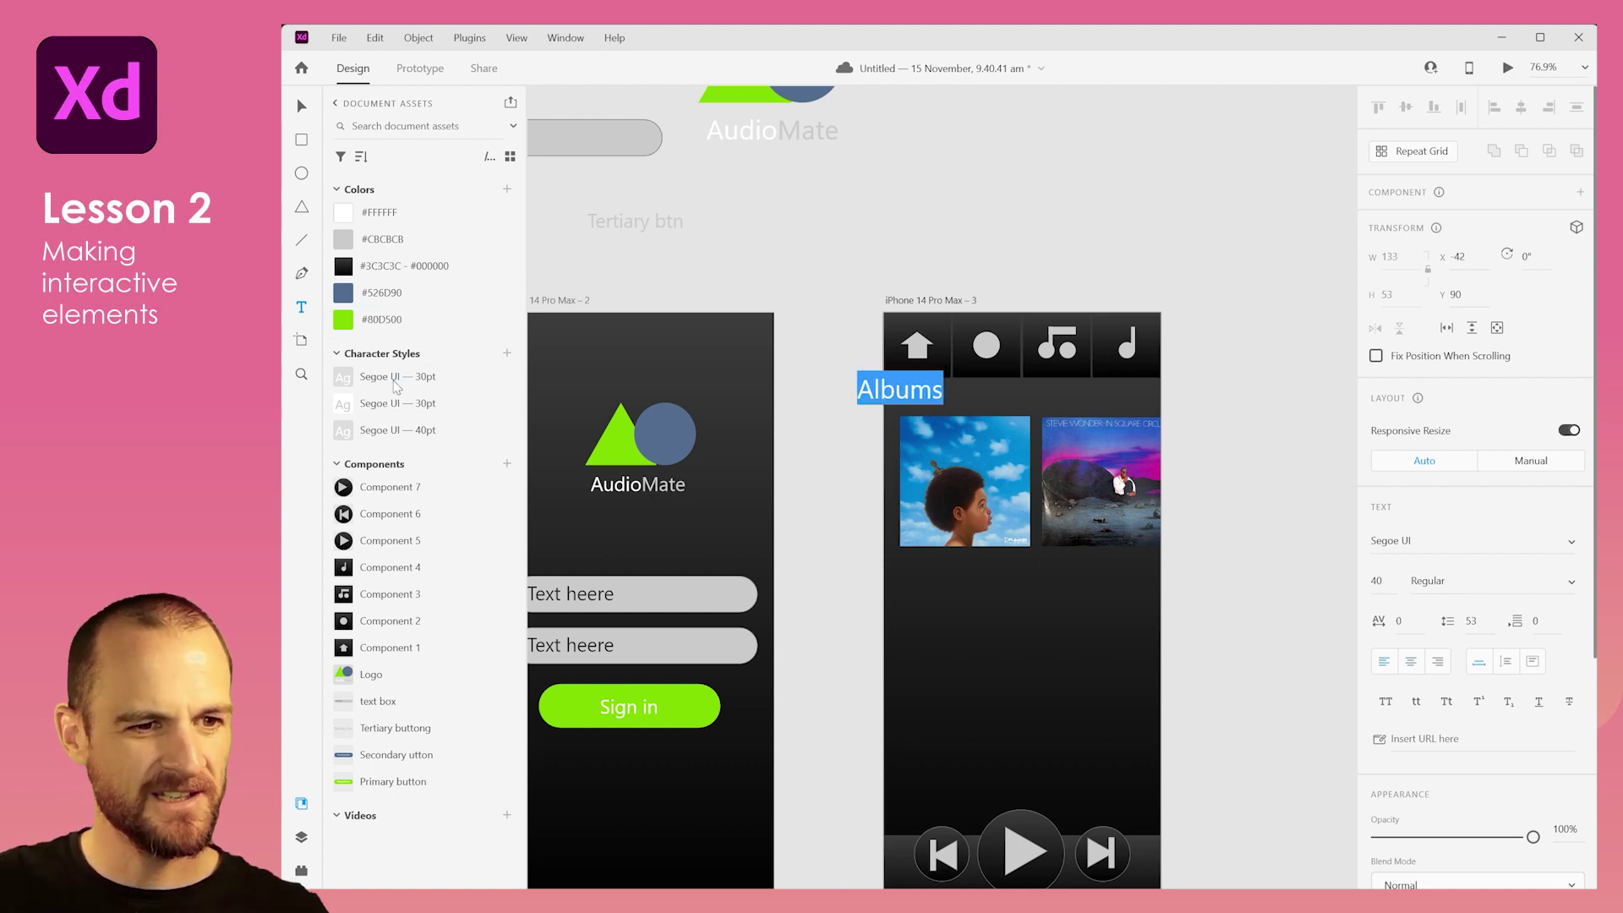
{"action": "left_click", "coordinate": [396, 430]}
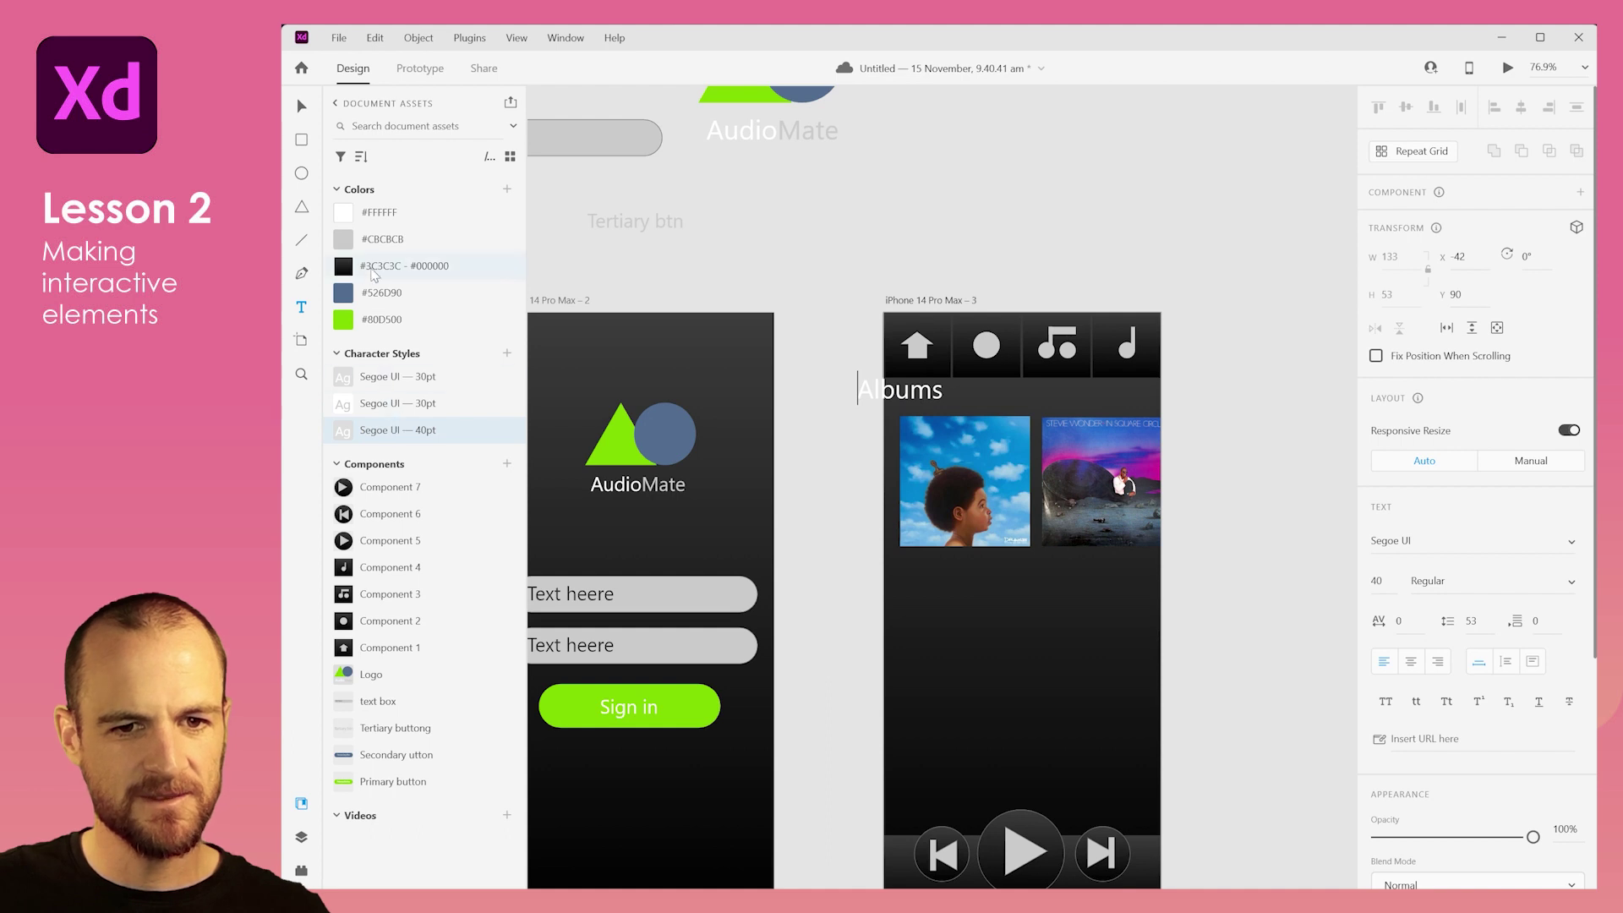
{"action": "key", "text": "ctrl+a"}
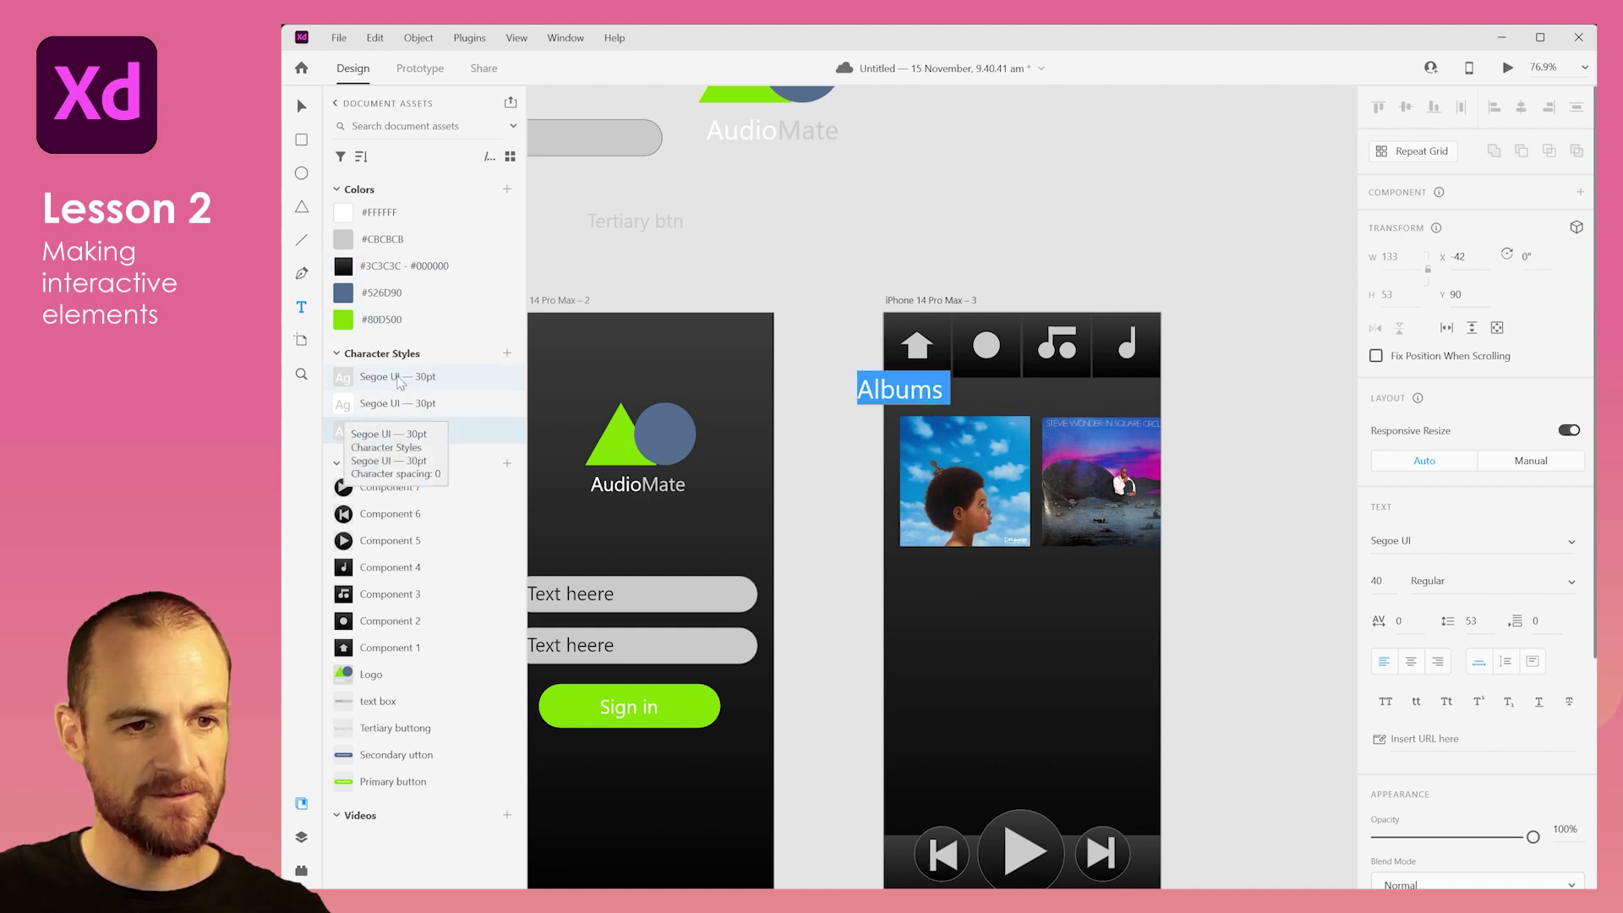
{"action": "left_click", "coordinate": [397, 378]}
{"action": "key", "text": "Escape"}
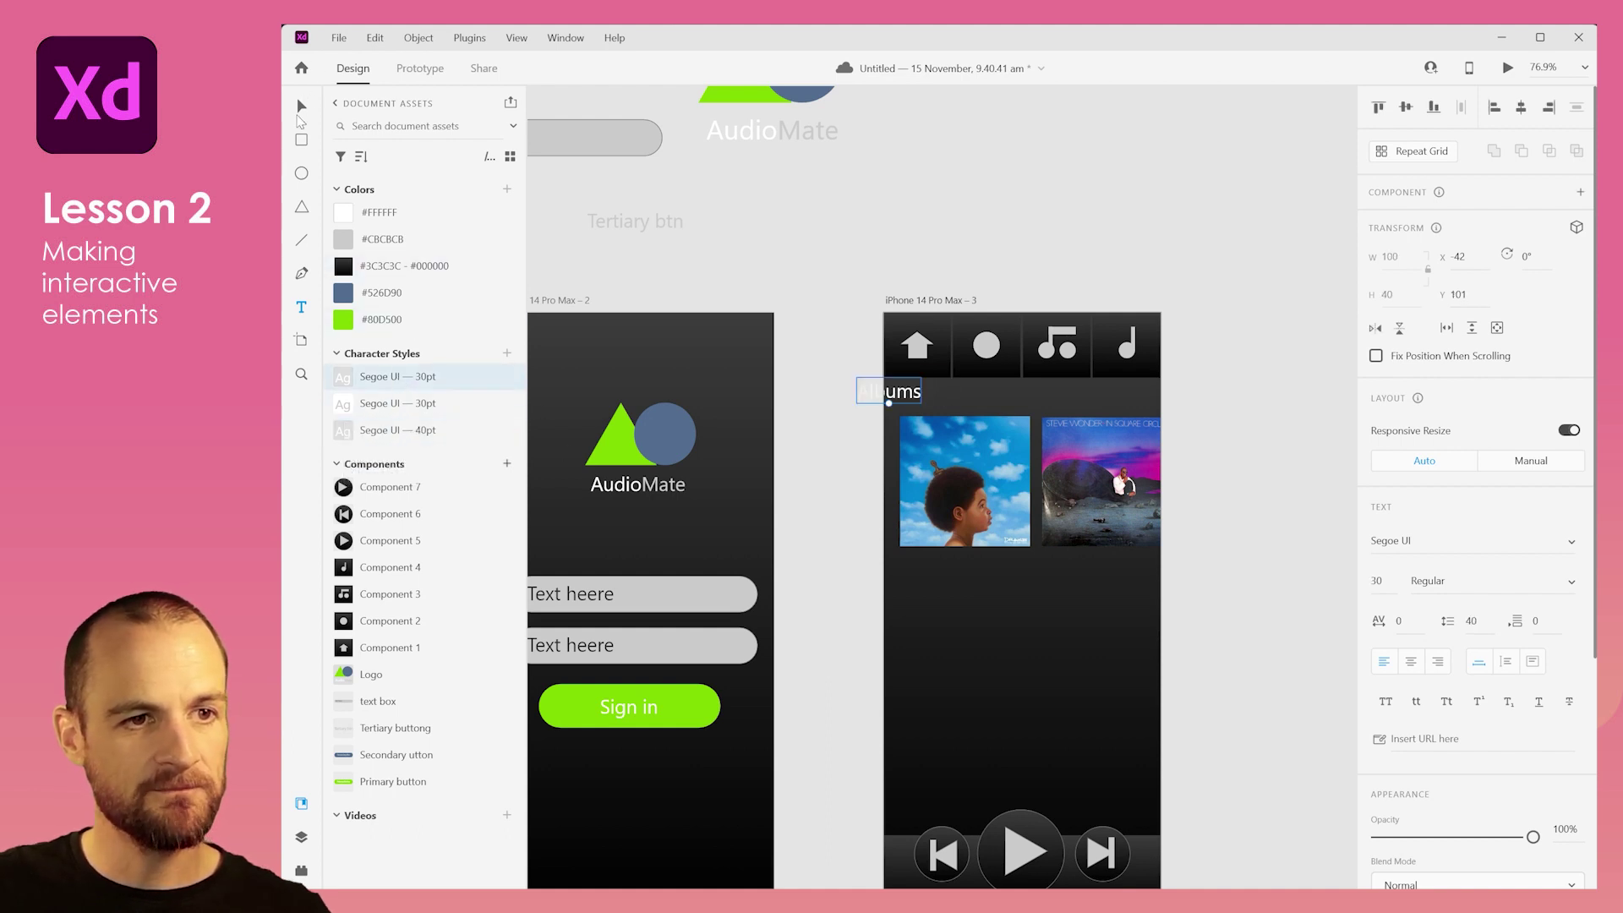
Step: Position the Albums heading at X 25, Y 121 and extend the album scroll group to 430 wide at X 0, Y 179
{"action": "left_click_drag", "start_coordinate": [903, 395], "coordinate": [944, 408]}
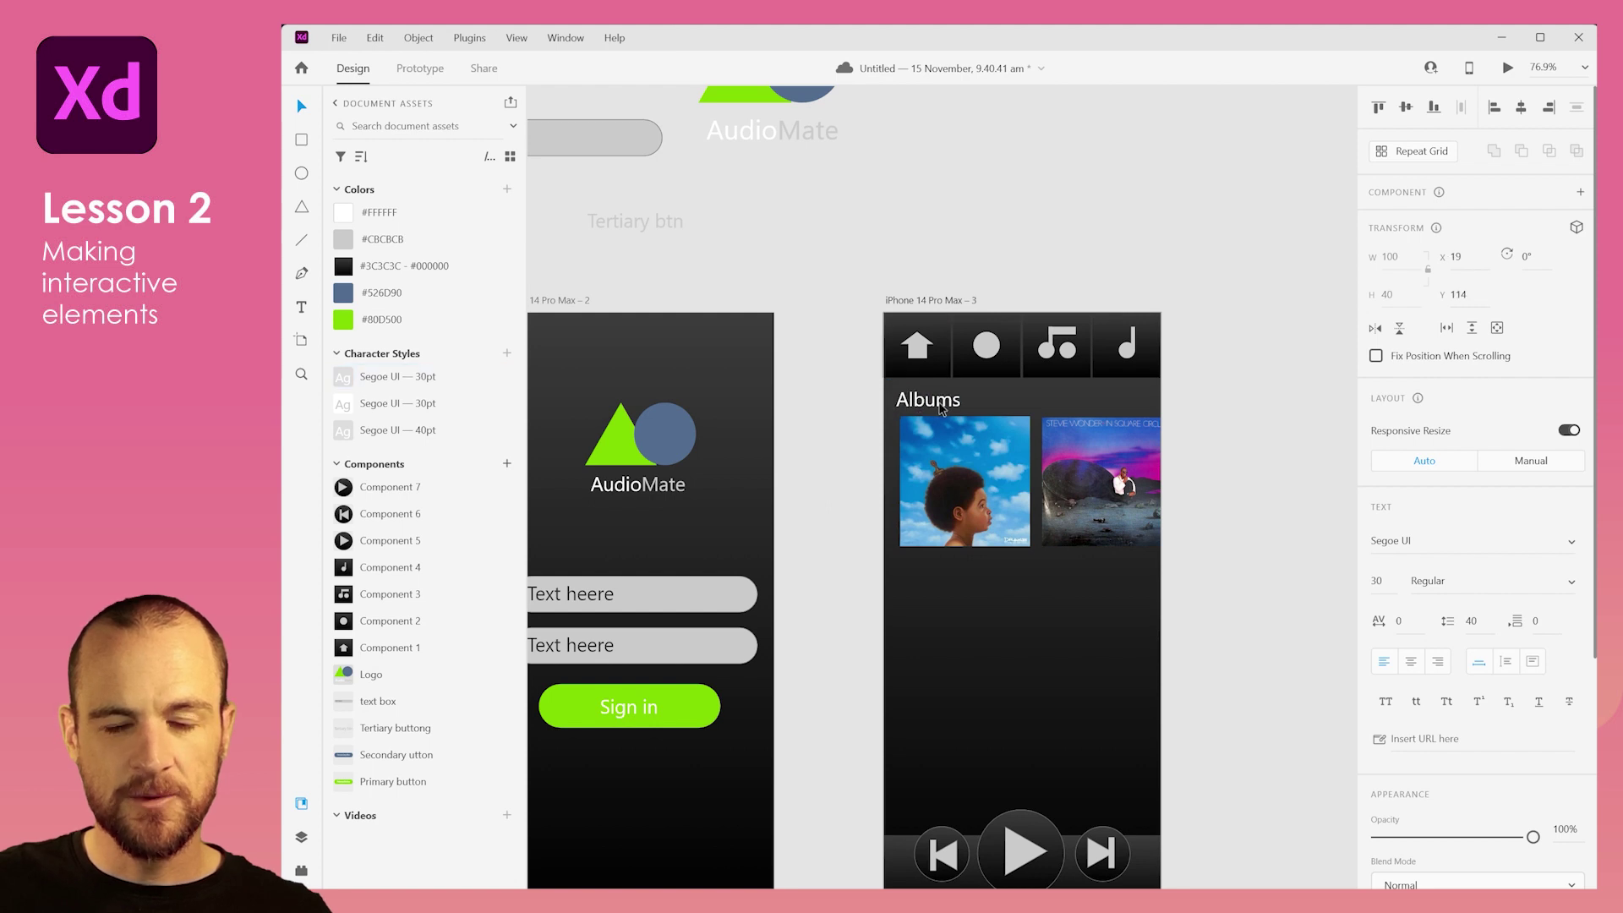
{"action": "left_click", "coordinate": [919, 484]}
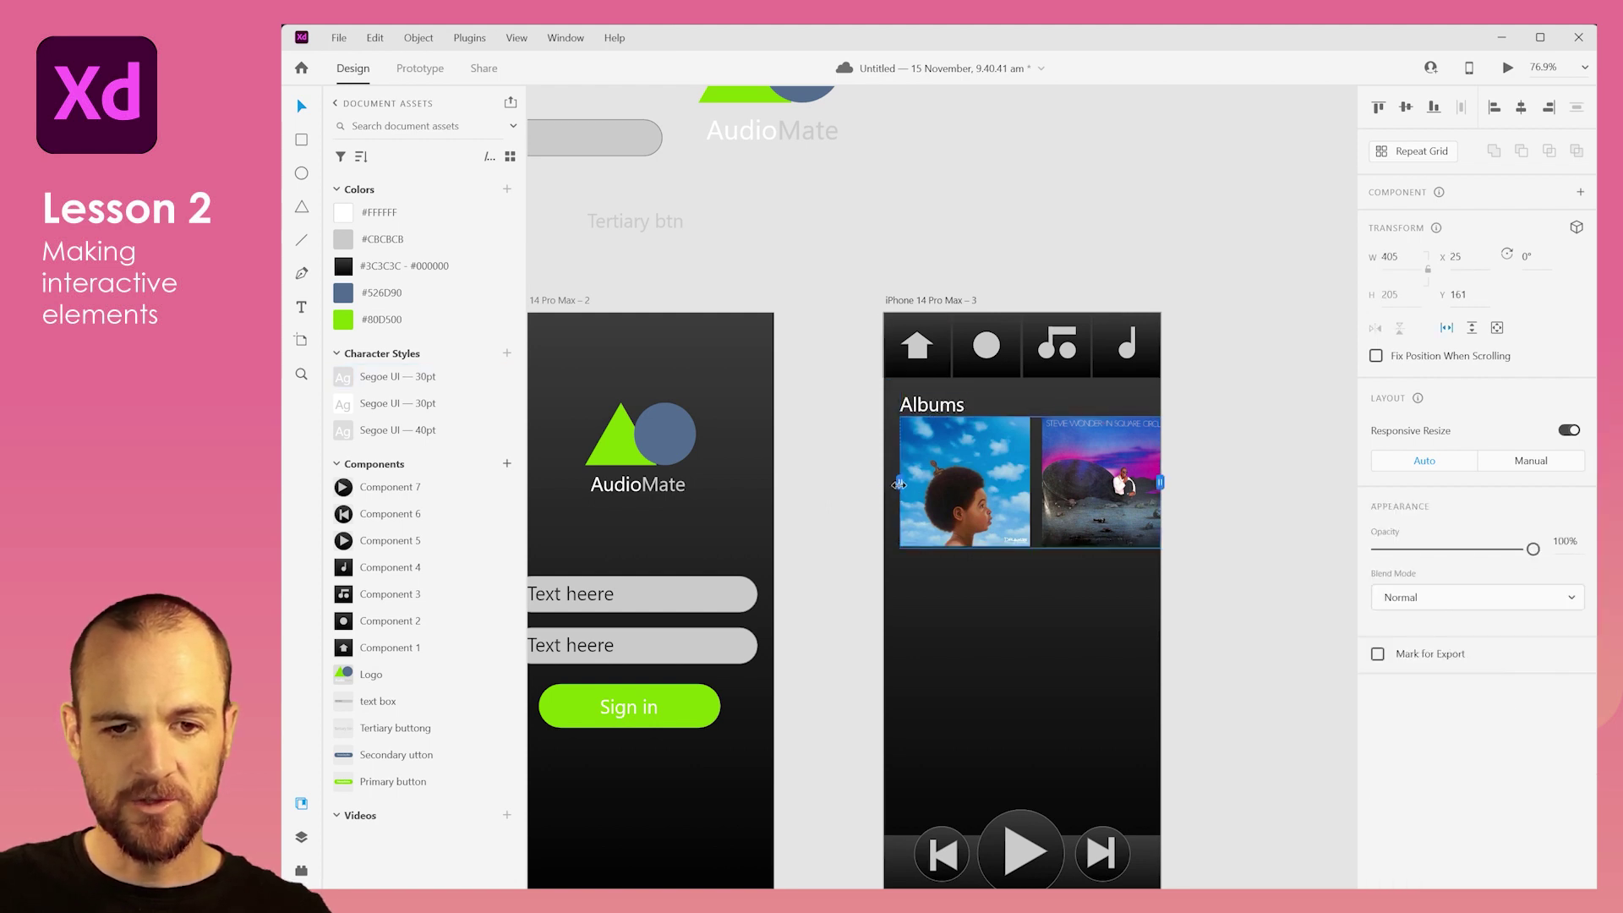
{"action": "left_click_drag", "start_coordinate": [898, 484], "coordinate": [967, 472]}
{"action": "left_click", "coordinate": [891, 465]}
Step: Duplicate the Albums heading together with its cover scroll group directly below, with the copied heading at X 25, Y 402
{"action": "scroll", "coordinate": [1201, 512], "scroll_direction": "down", "scroll_amount": 3}
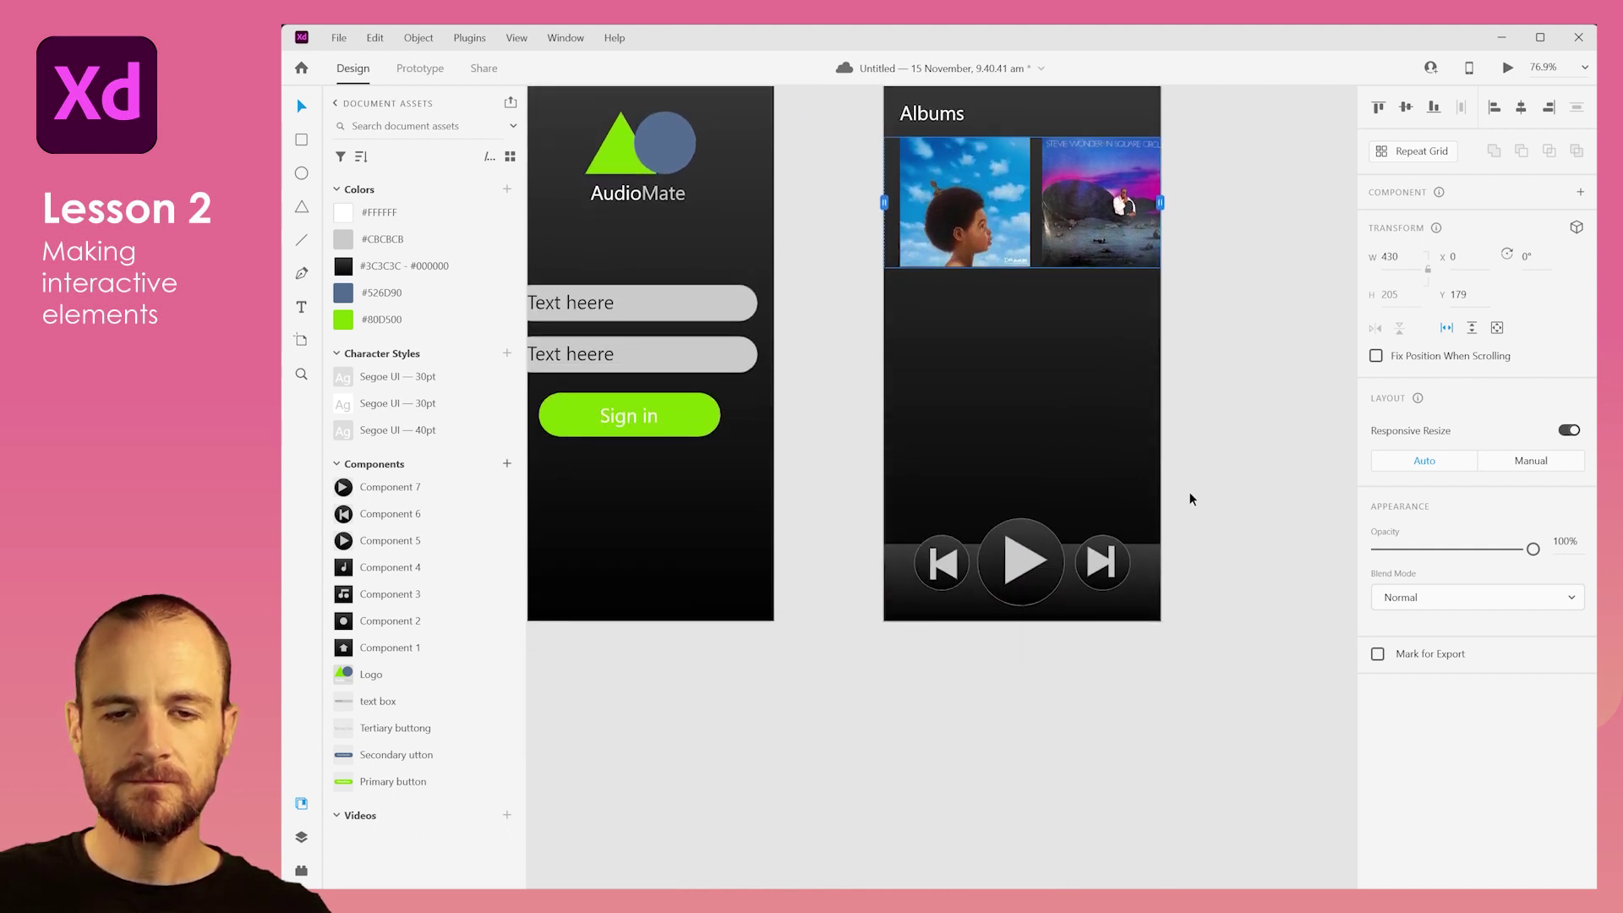
{"action": "scroll", "coordinate": [943, 423], "scroll_direction": "up", "scroll_amount": 1}
{"action": "scroll", "coordinate": [981, 404], "scroll_direction": "up", "scroll_amount": 1}
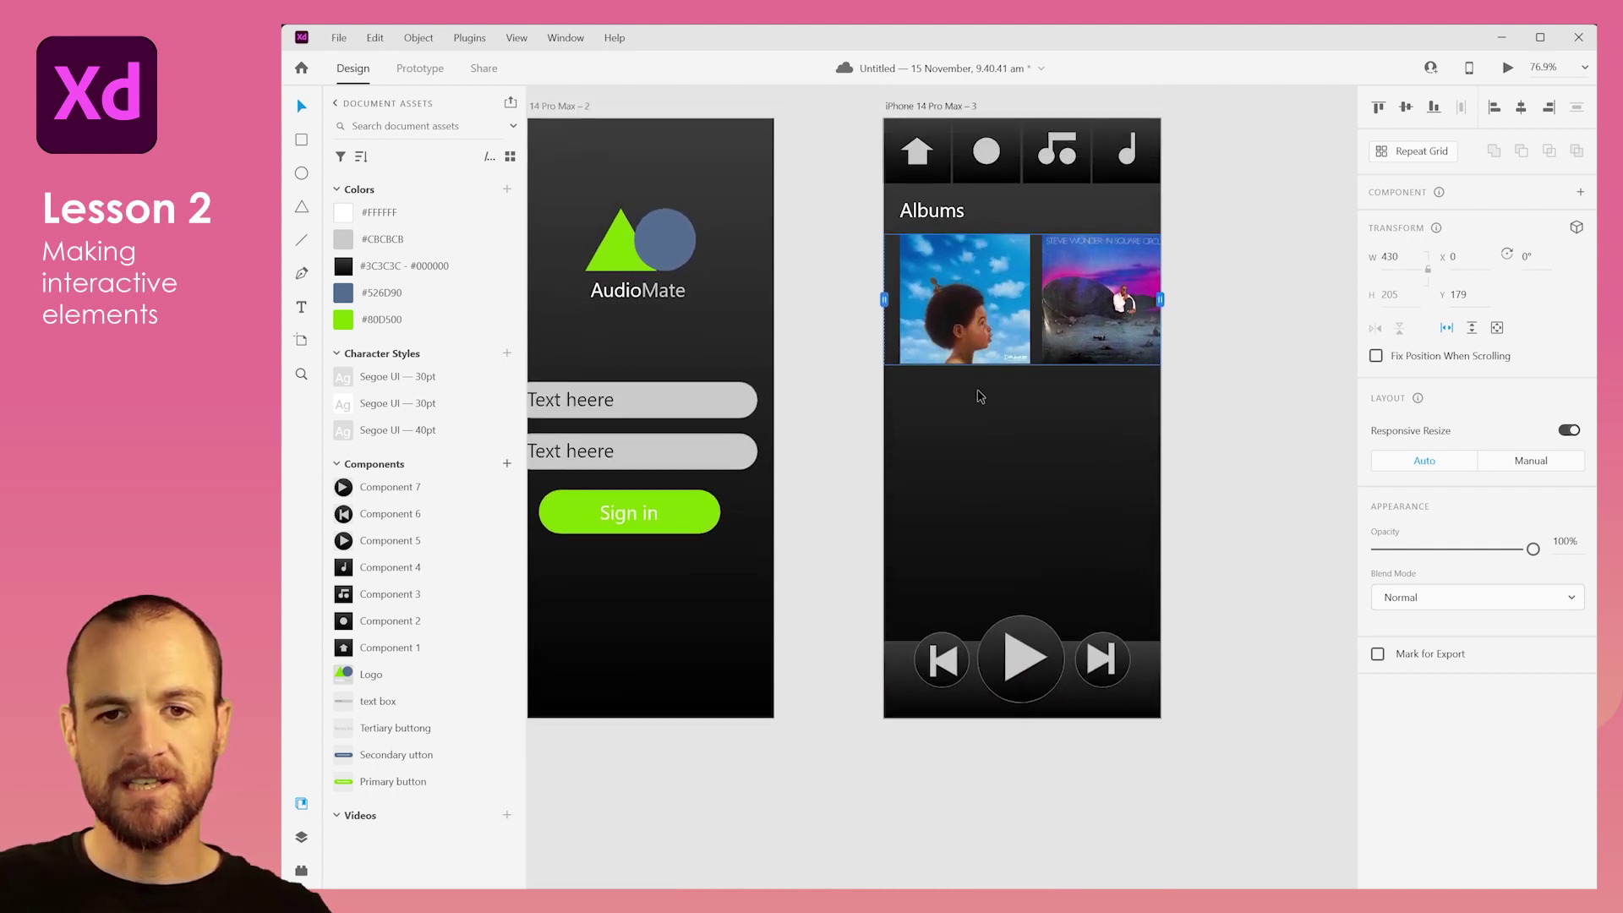
{"action": "left_click_drag", "start_coordinate": [850, 190], "coordinate": [1138, 329]}
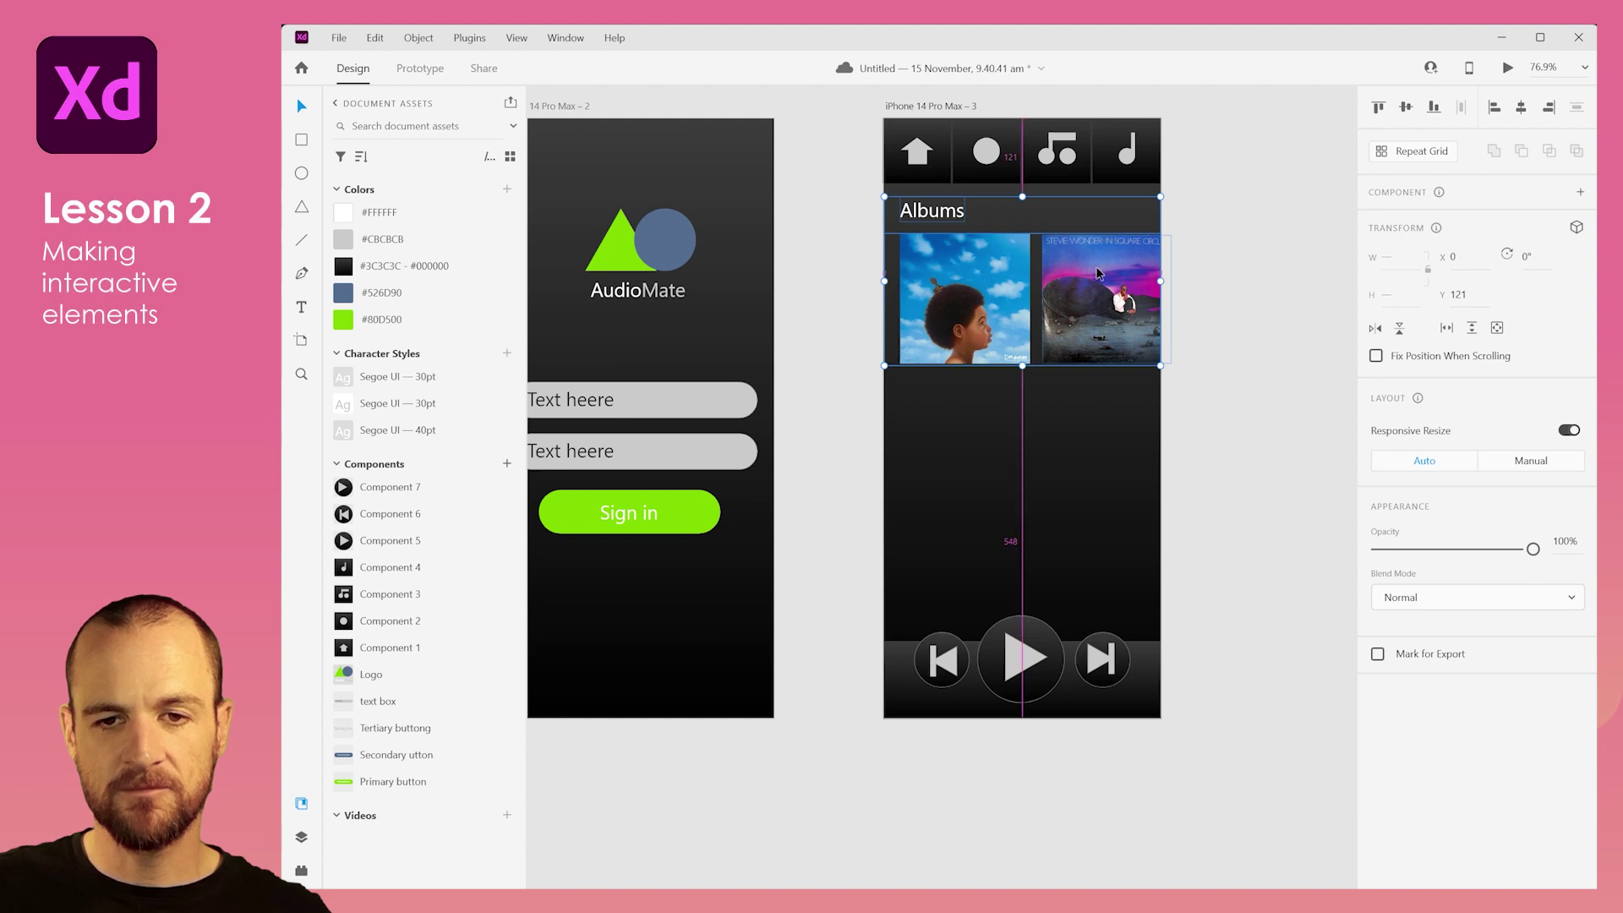
{"action": "left_click_drag", "start_coordinate": [1098, 250], "coordinate": [1095, 428]}
{"action": "left_click", "coordinate": [1171, 413]}
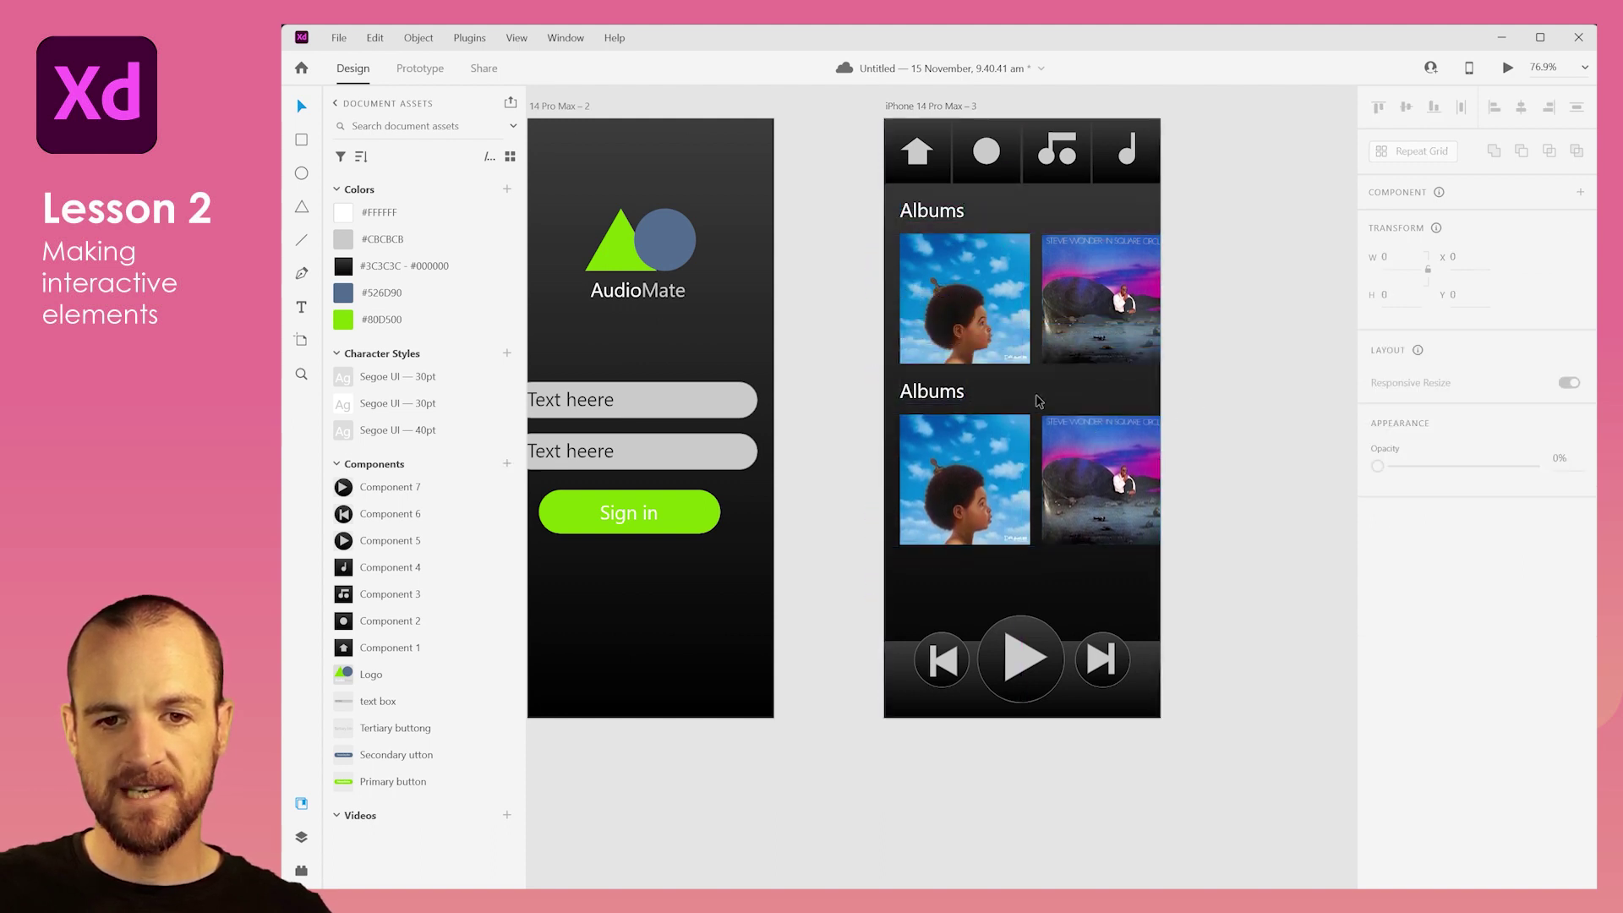
Step: Change the text of the lower, duplicated heading to "Playlists"
{"action": "double_click", "coordinate": [938, 401]}
{"action": "type", "text": "Playlists"}
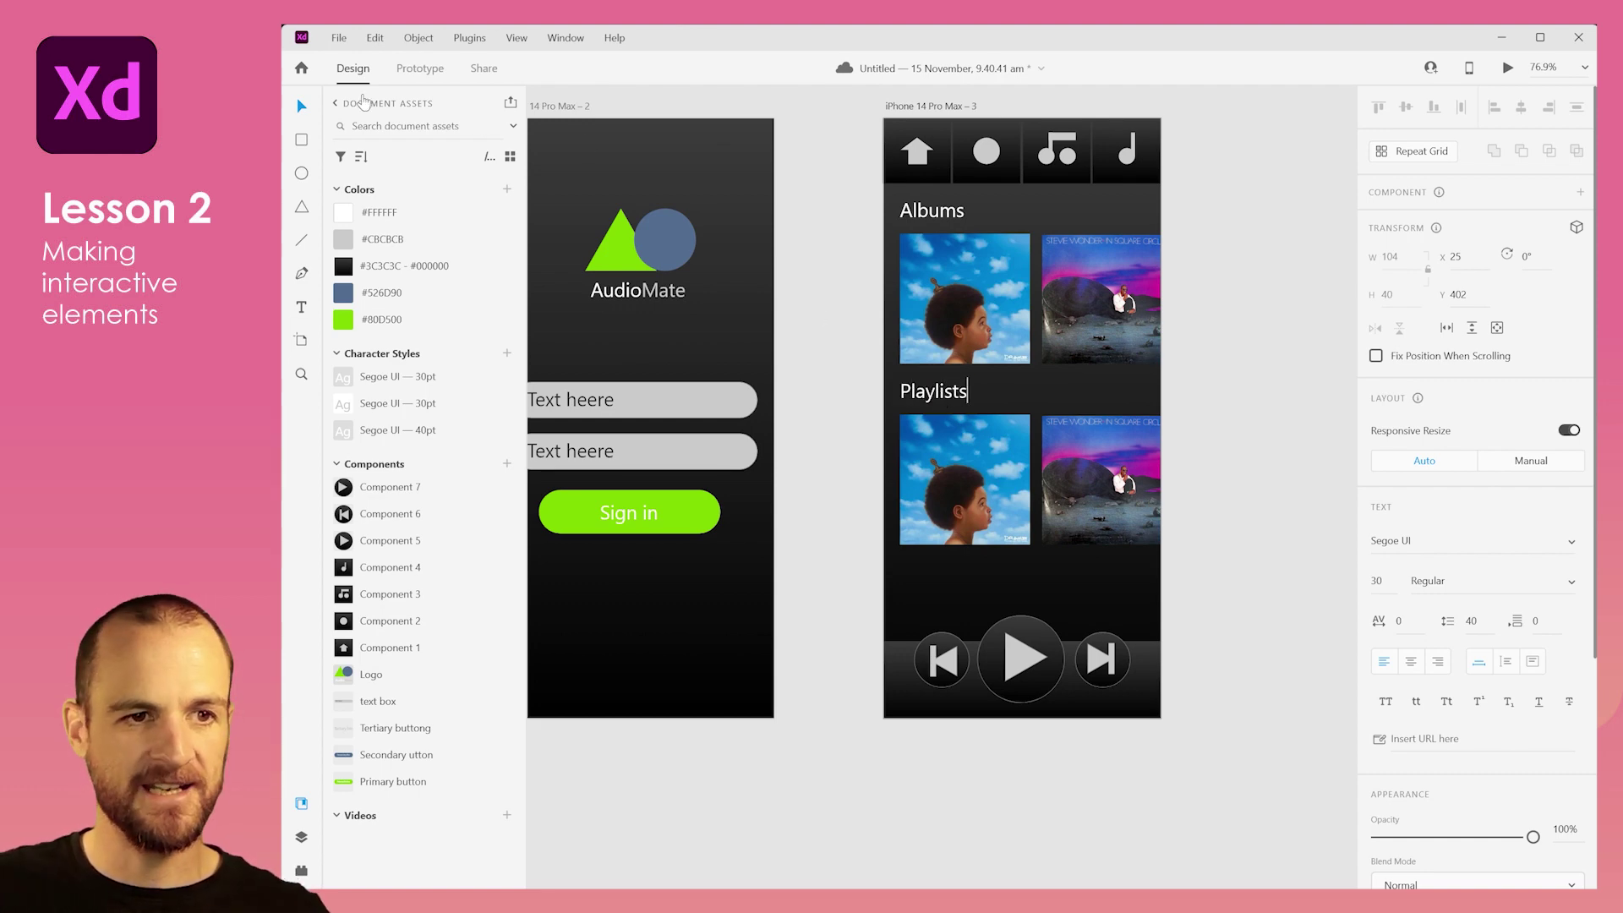
{"action": "left_click", "coordinate": [300, 107]}
{"action": "left_click", "coordinate": [841, 299]}
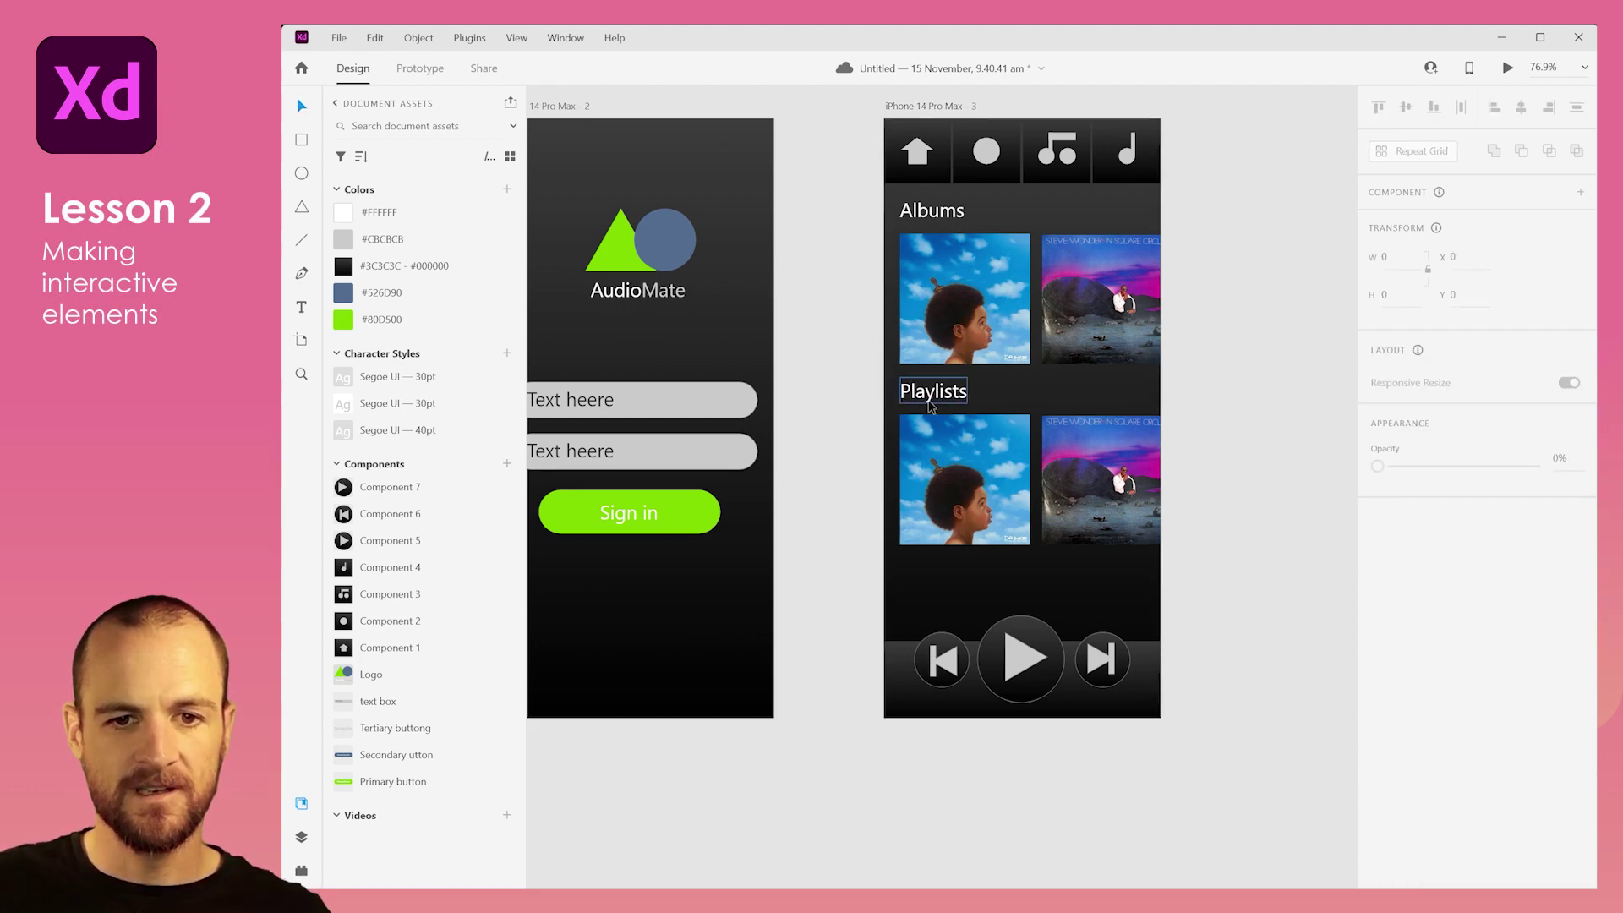
{"action": "left_click", "coordinate": [928, 392]}
{"action": "left_click", "coordinate": [929, 208], "text": "shift"}
{"action": "left_click", "coordinate": [853, 276]}
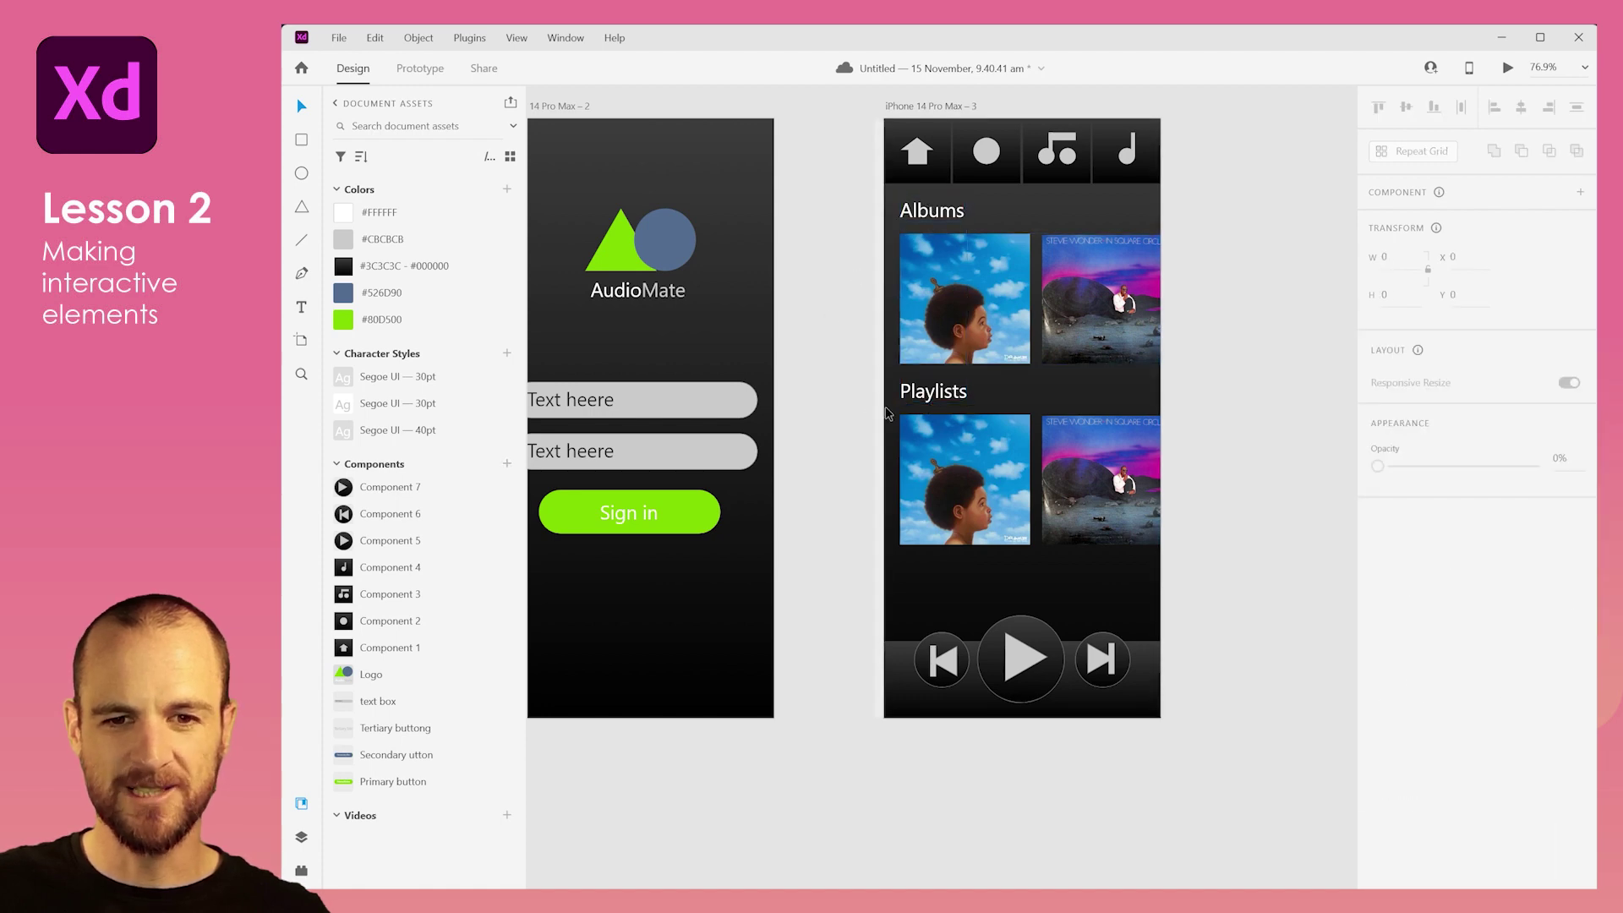
Step: Apply the #CBCBCB Segoe UI 30pt character style to the Playlists heading and set that style's font size to 20
{"action": "key", "text": "ctrl+plus"}
{"action": "left_click_drag", "start_coordinate": [1082, 360], "coordinate": [1035, 460]}
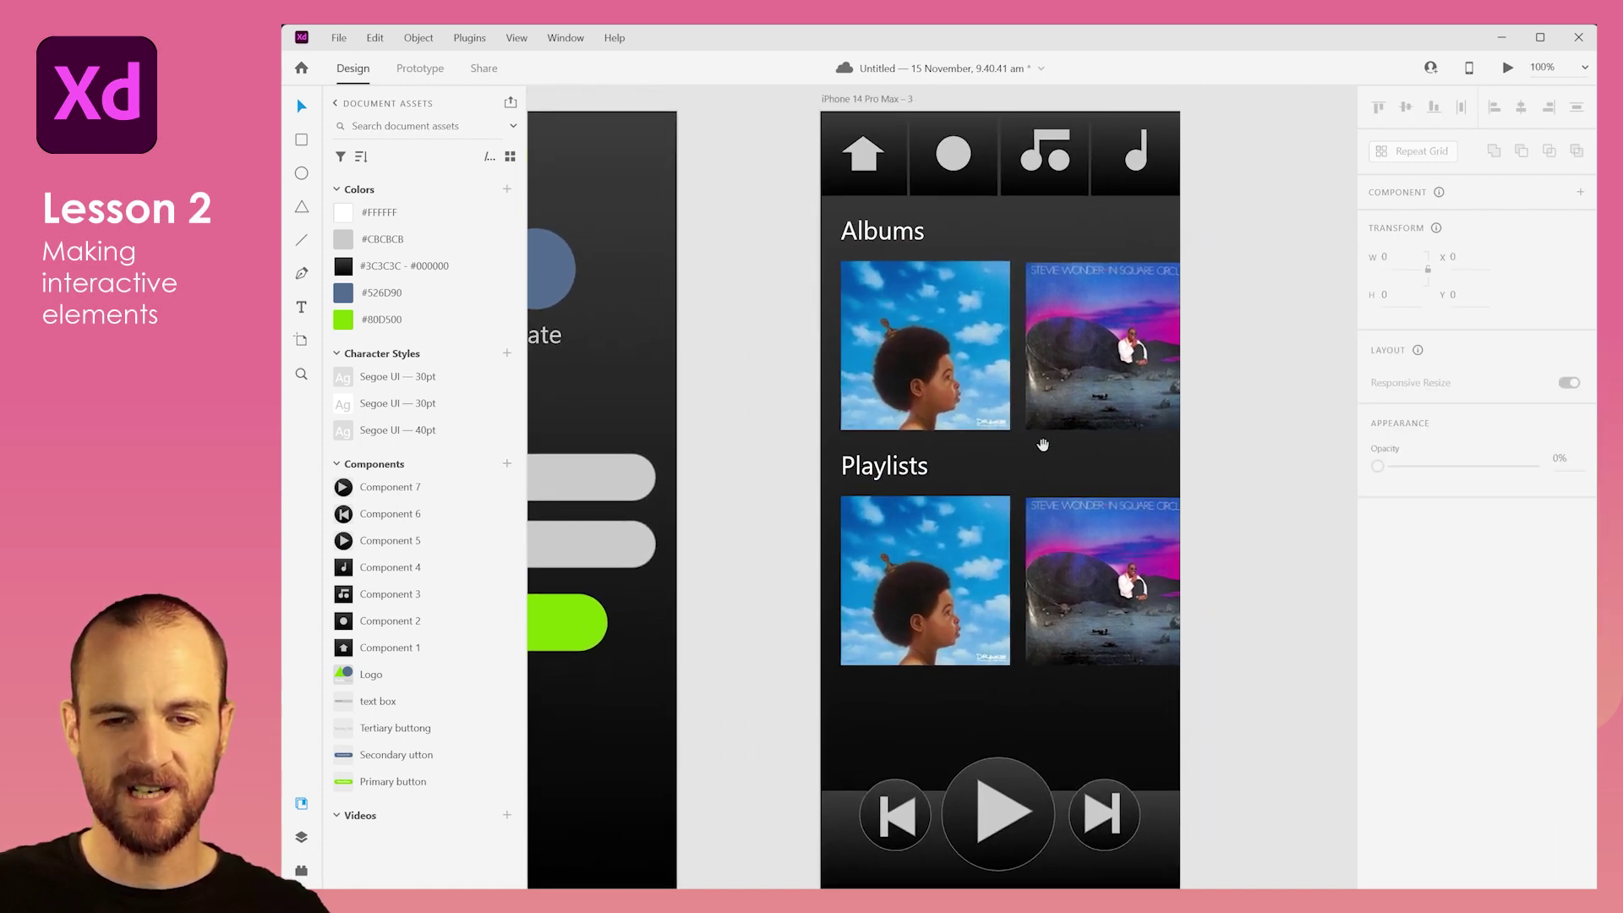
{"action": "scroll", "coordinate": [972, 380], "scroll_direction": "down", "scroll_amount": 1}
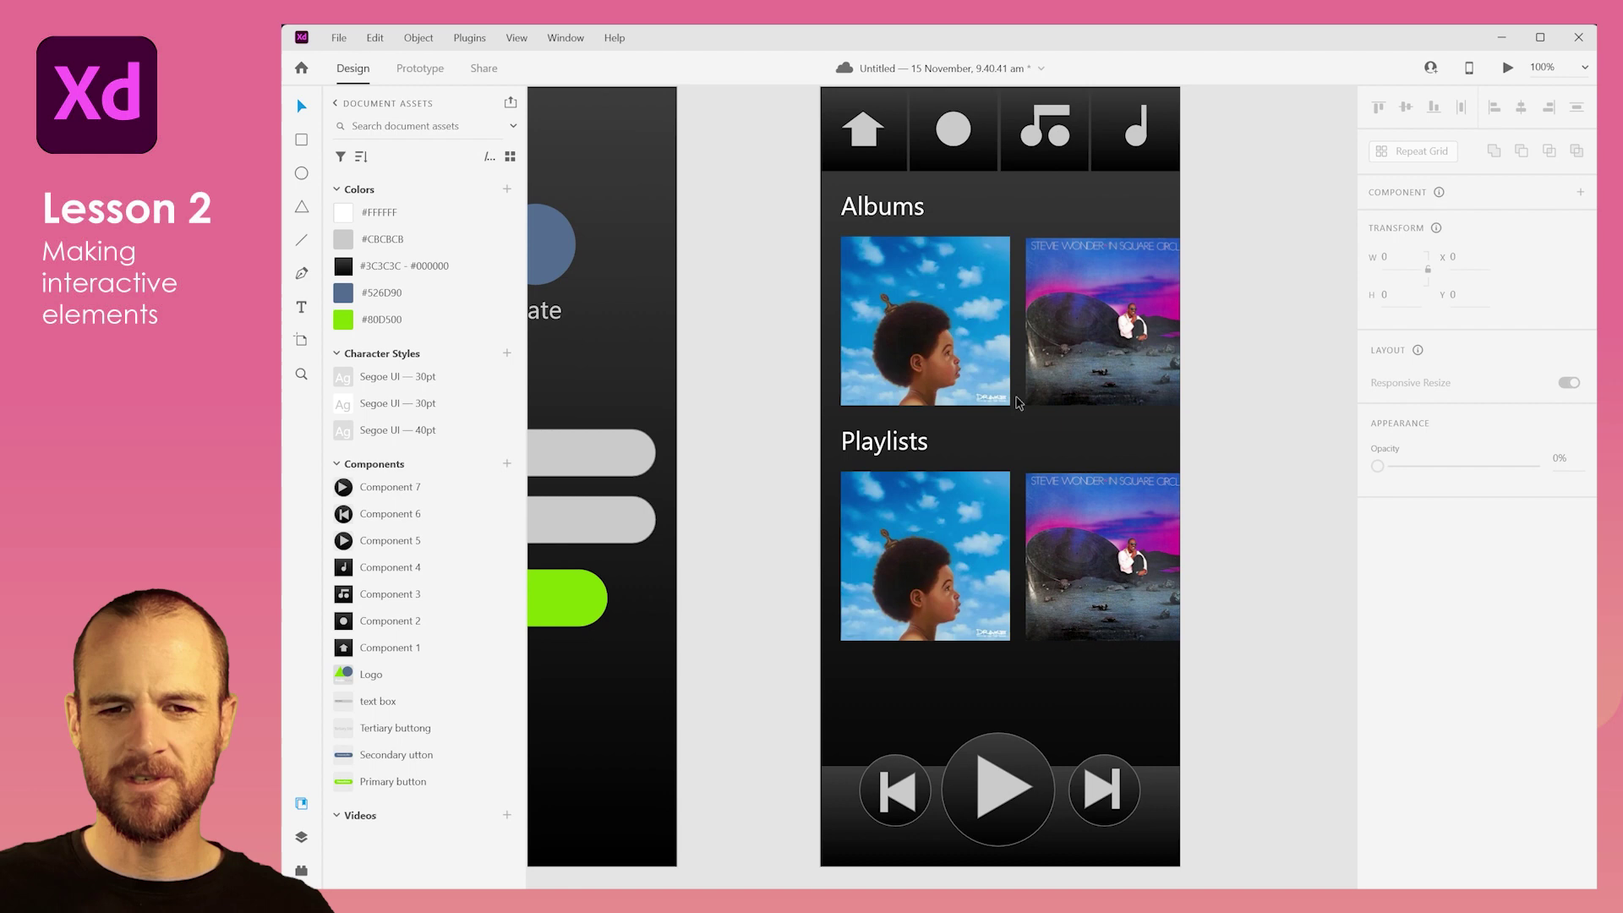
{"action": "left_click", "coordinate": [901, 443]}
{"action": "left_click", "coordinate": [901, 443]}
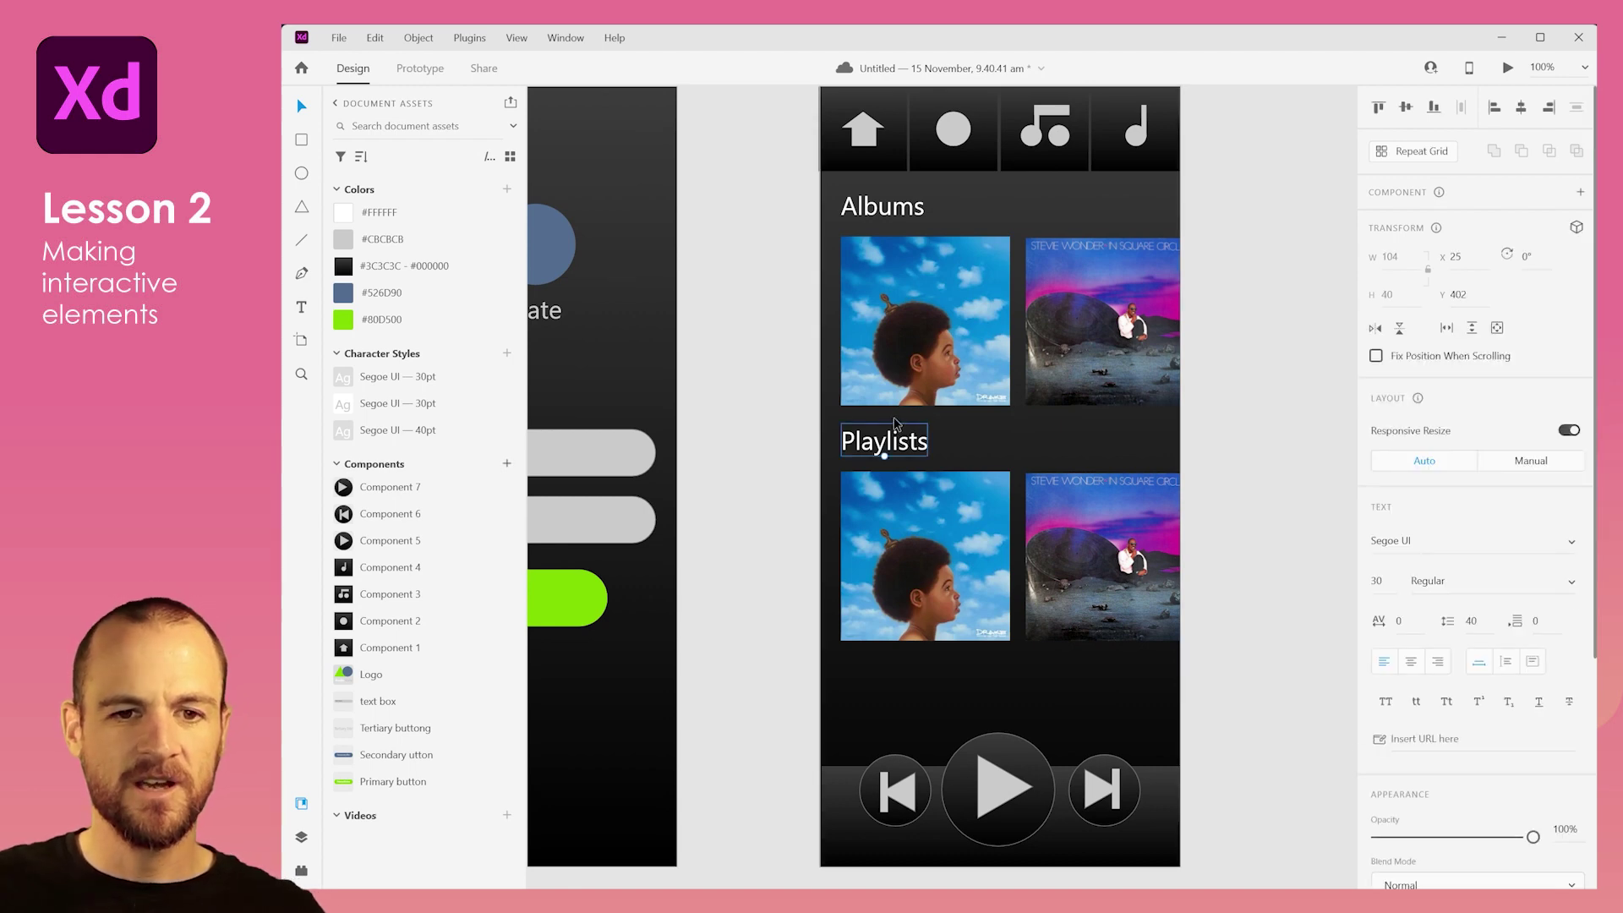
{"action": "right_click", "coordinate": [395, 408]}
{"action": "right_click", "coordinate": [385, 409]}
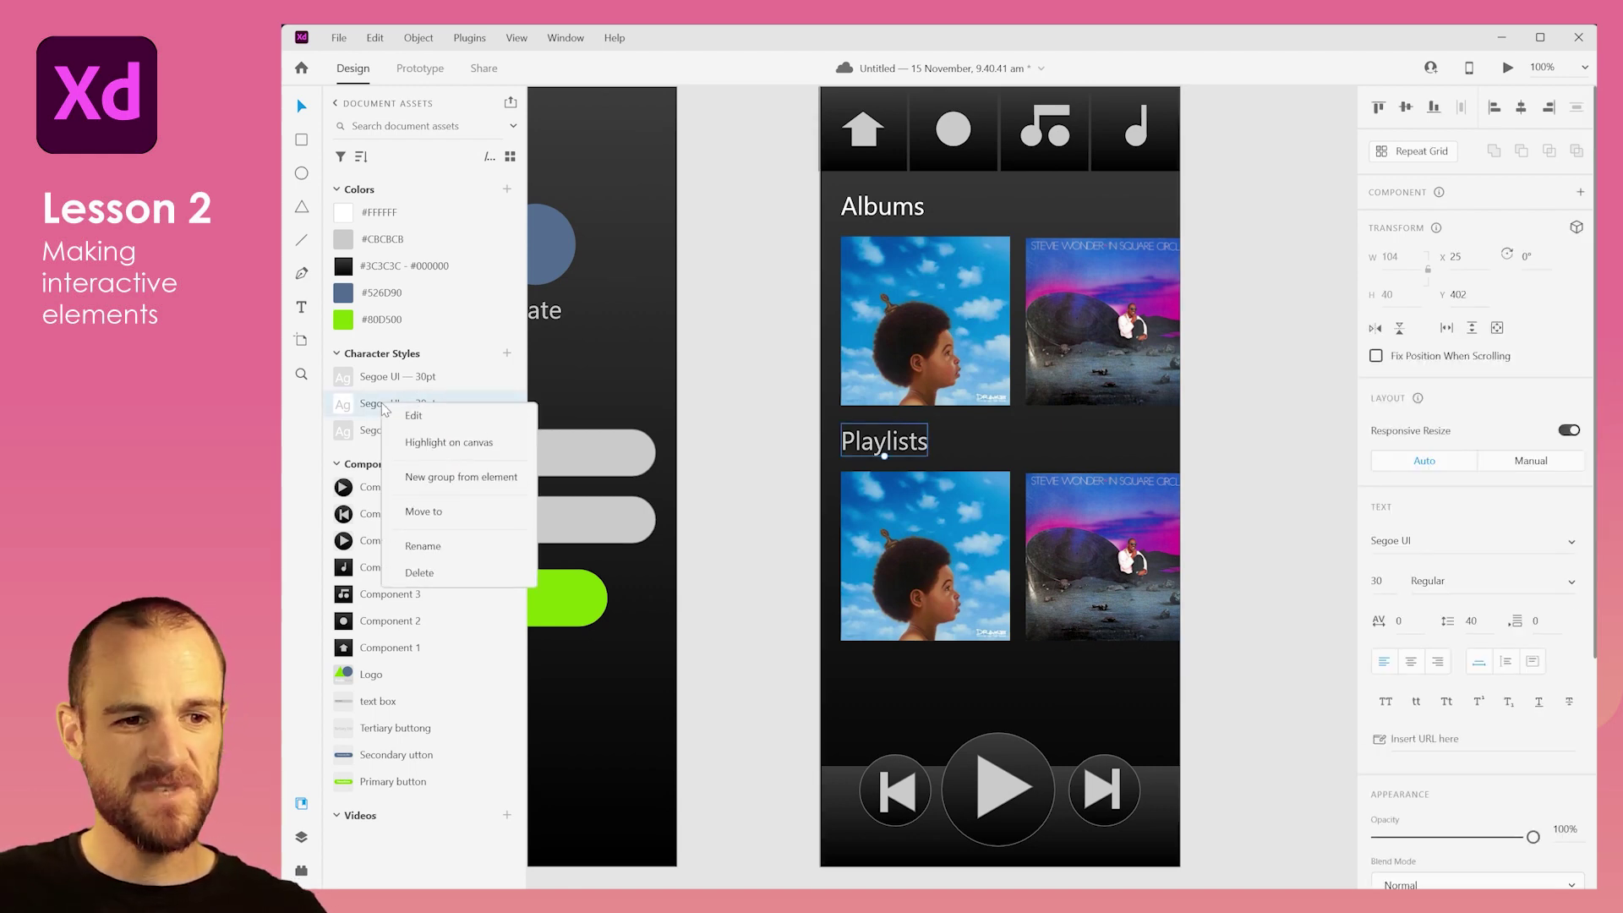
{"action": "left_click", "coordinate": [414, 416]}
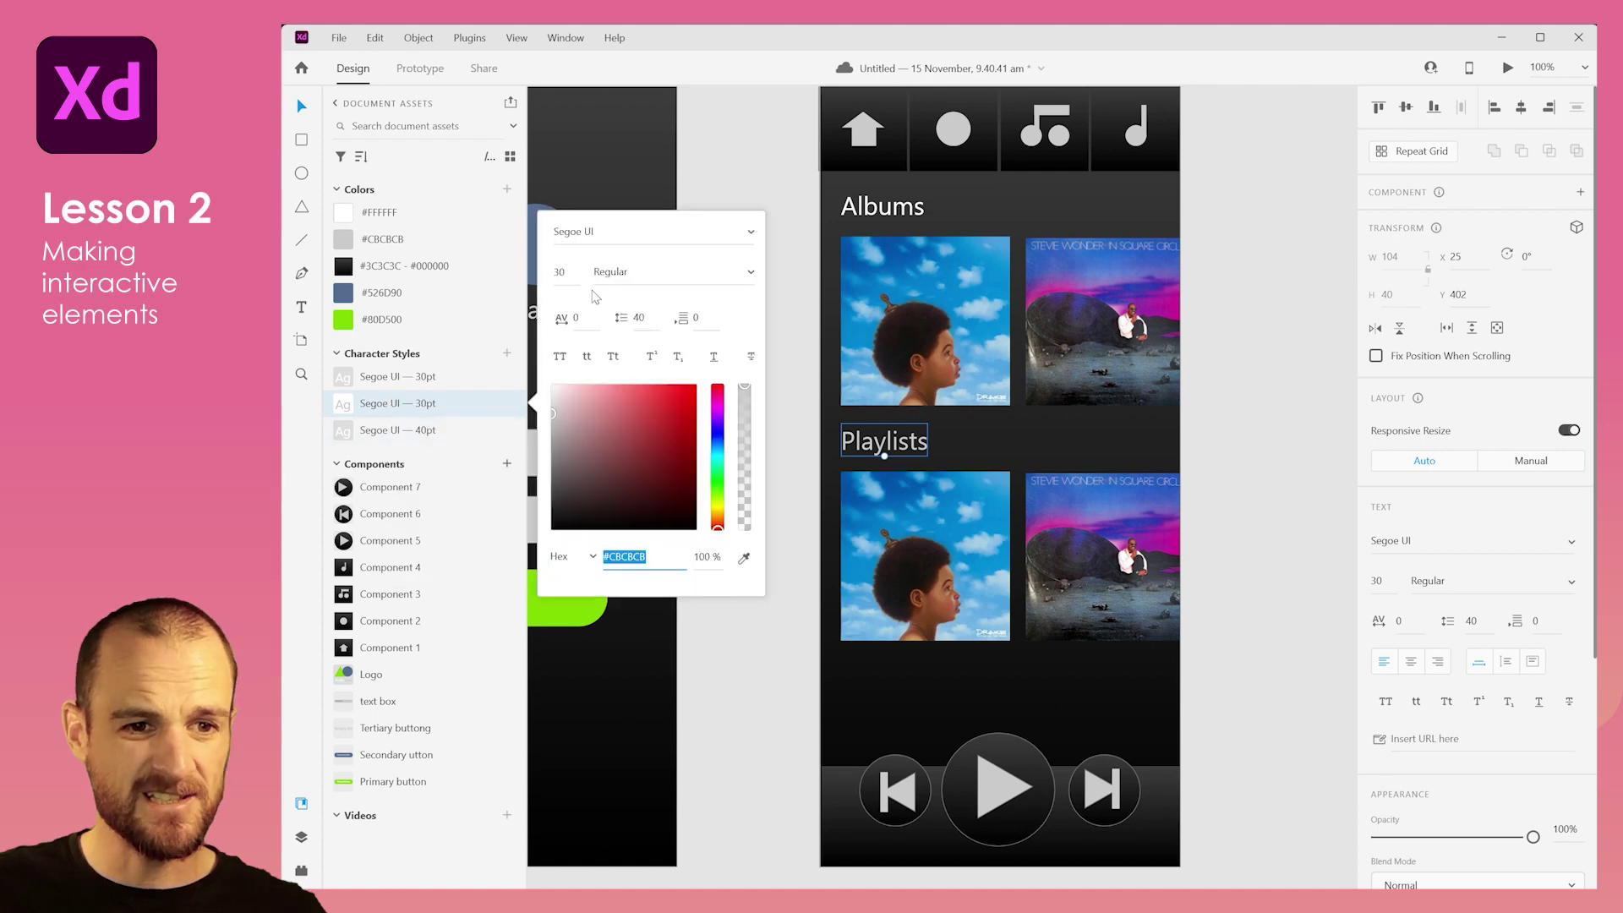
{"action": "left_click", "coordinate": [568, 272]}
{"action": "type", "text": "20"}
{"action": "key", "text": "Return"}
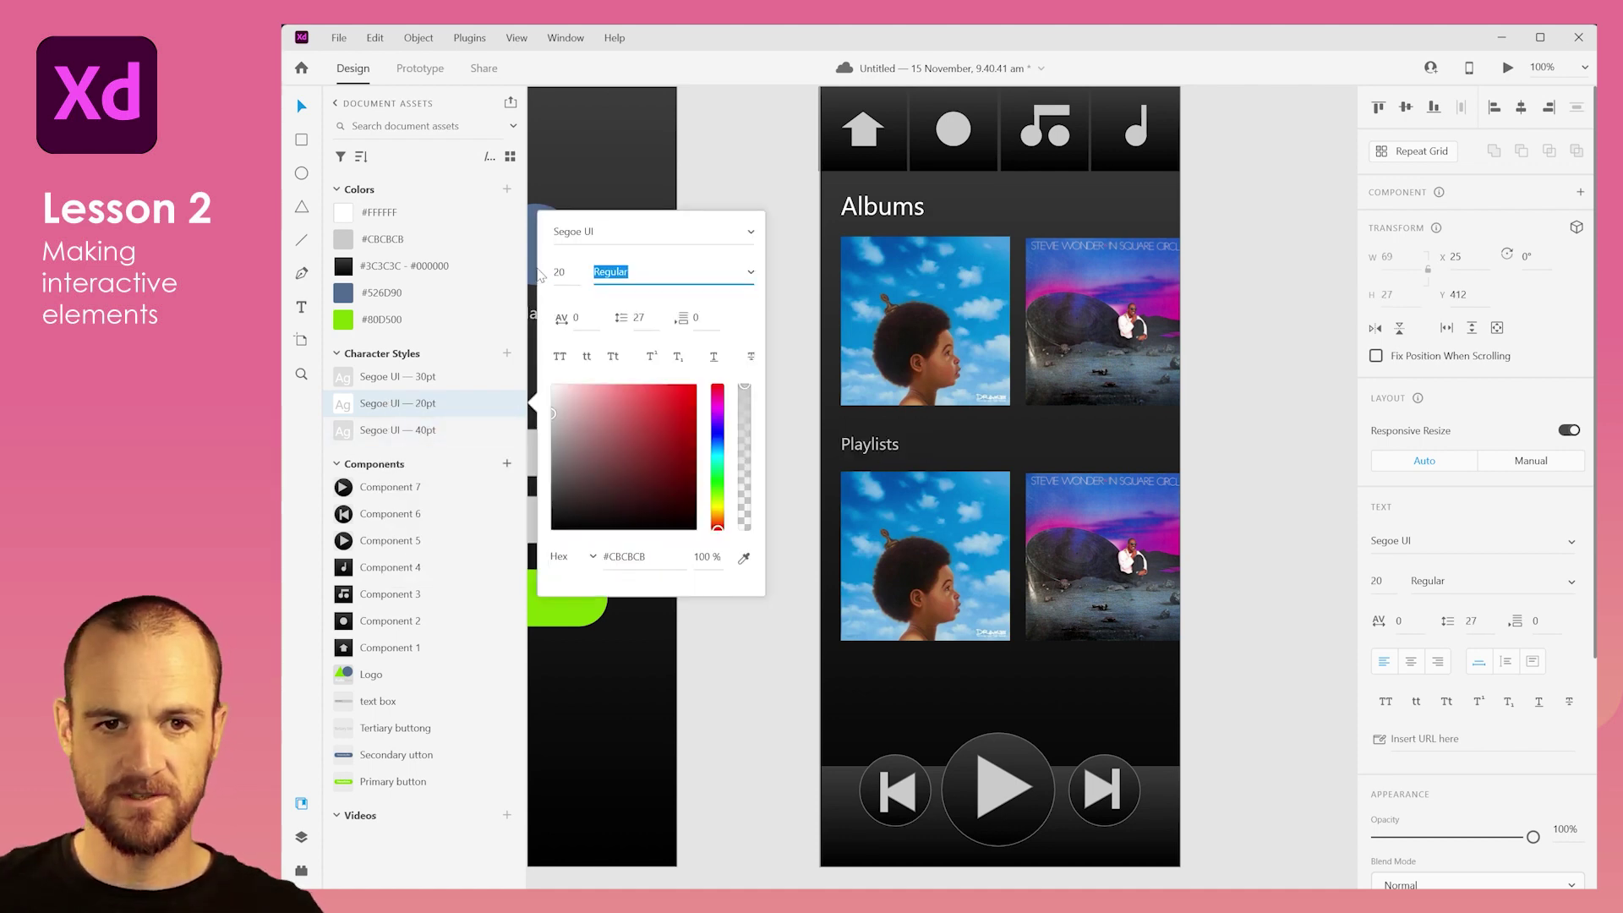
{"action": "left_click", "coordinate": [766, 186]}
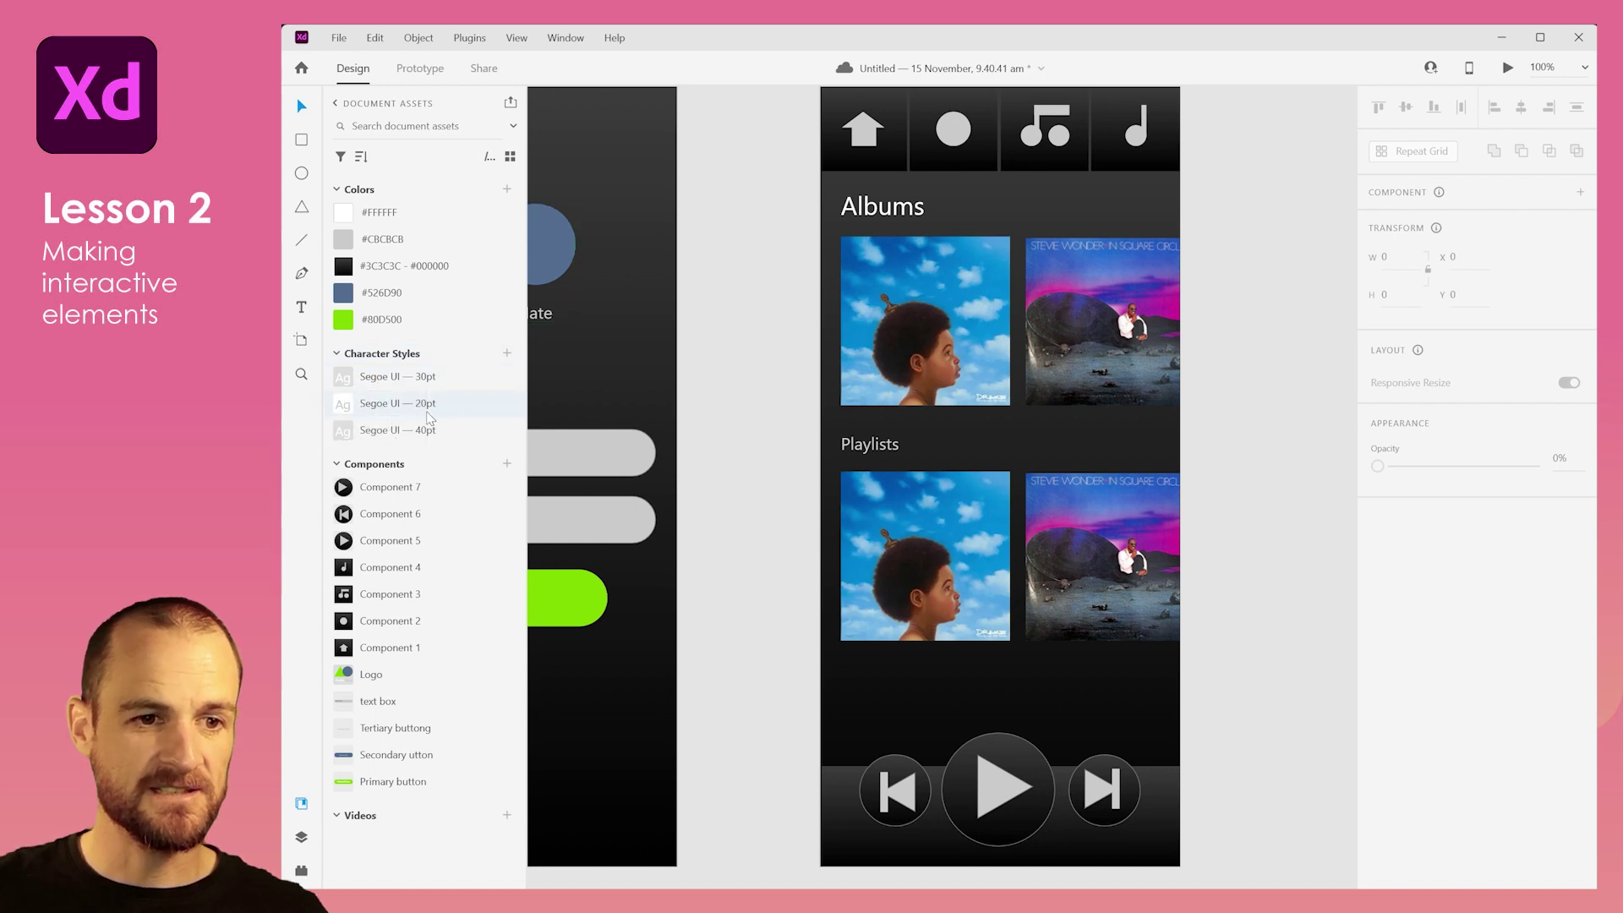
Step: Apply the Segoe UI 20pt character style to the Albums heading
{"action": "left_click", "coordinate": [845, 216]}
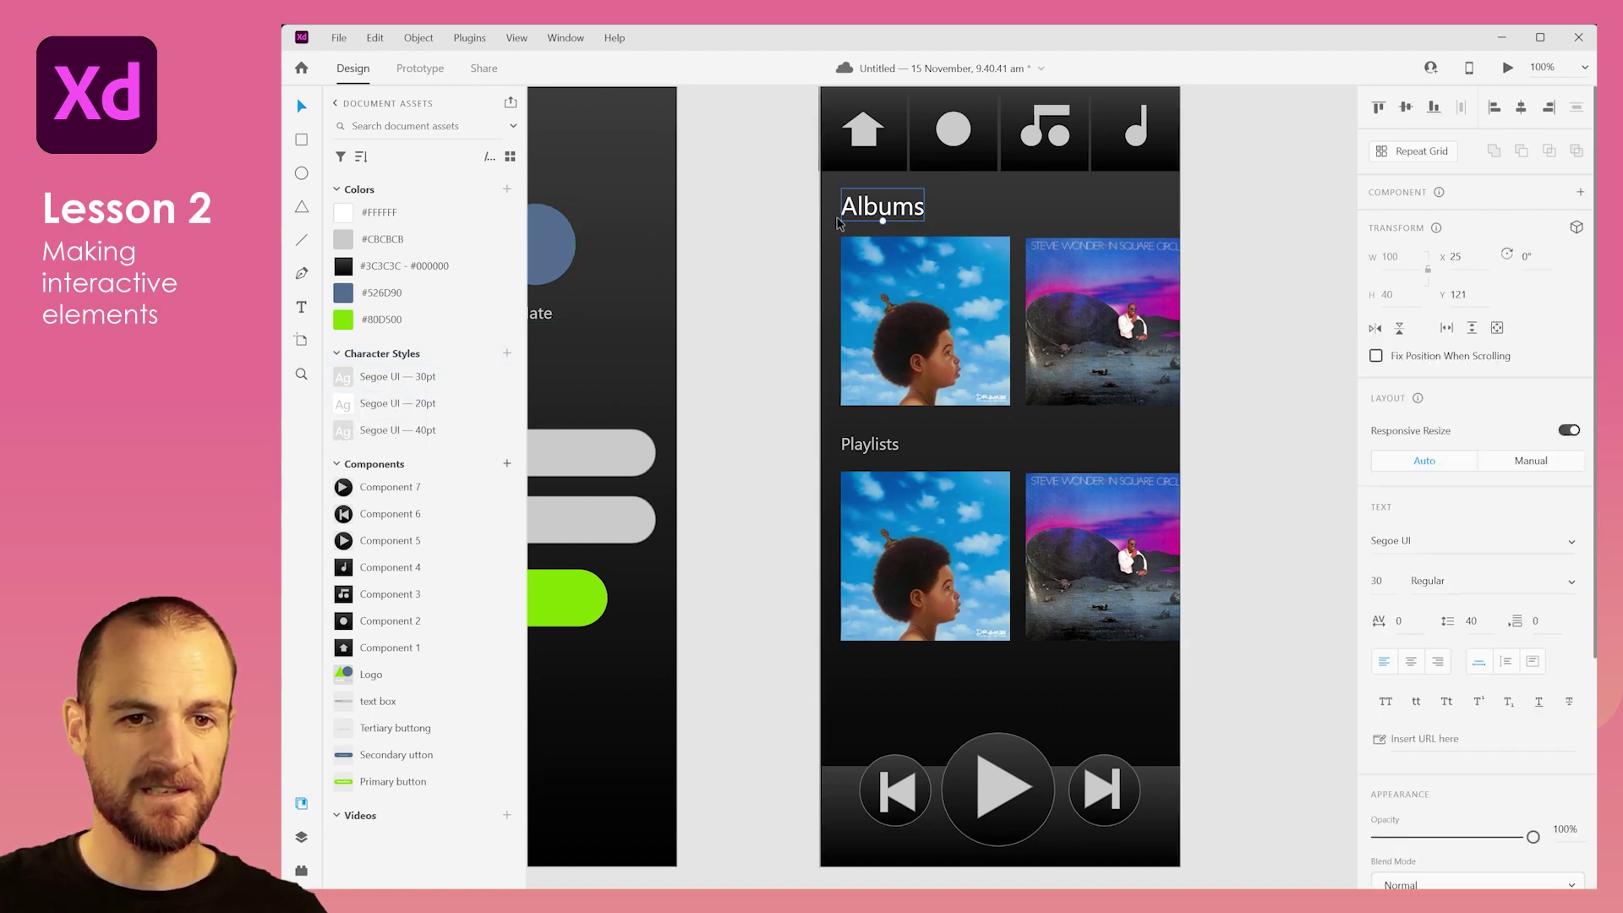
{"action": "left_click", "coordinate": [388, 408]}
{"action": "left_click", "coordinate": [774, 333]}
{"action": "scroll", "coordinate": [1047, 417], "scroll_direction": "down", "scroll_amount": 2}
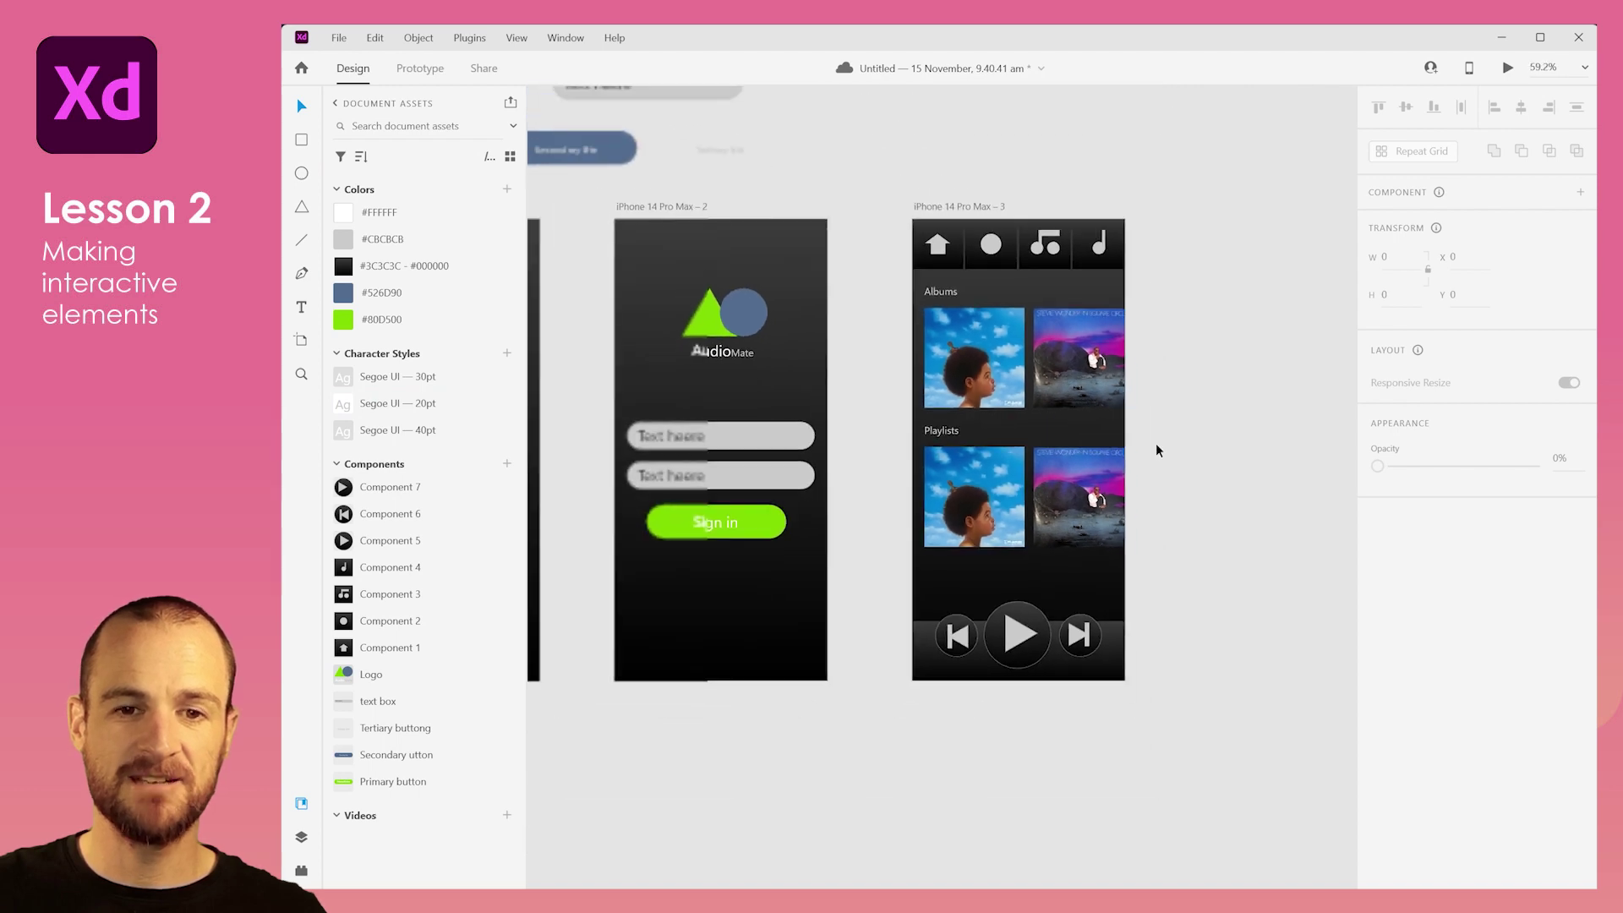
{"action": "scroll", "coordinate": [1157, 443], "scroll_direction": "down", "scroll_amount": 1}
{"action": "left_click_drag", "start_coordinate": [745, 511], "coordinate": [985, 485]}
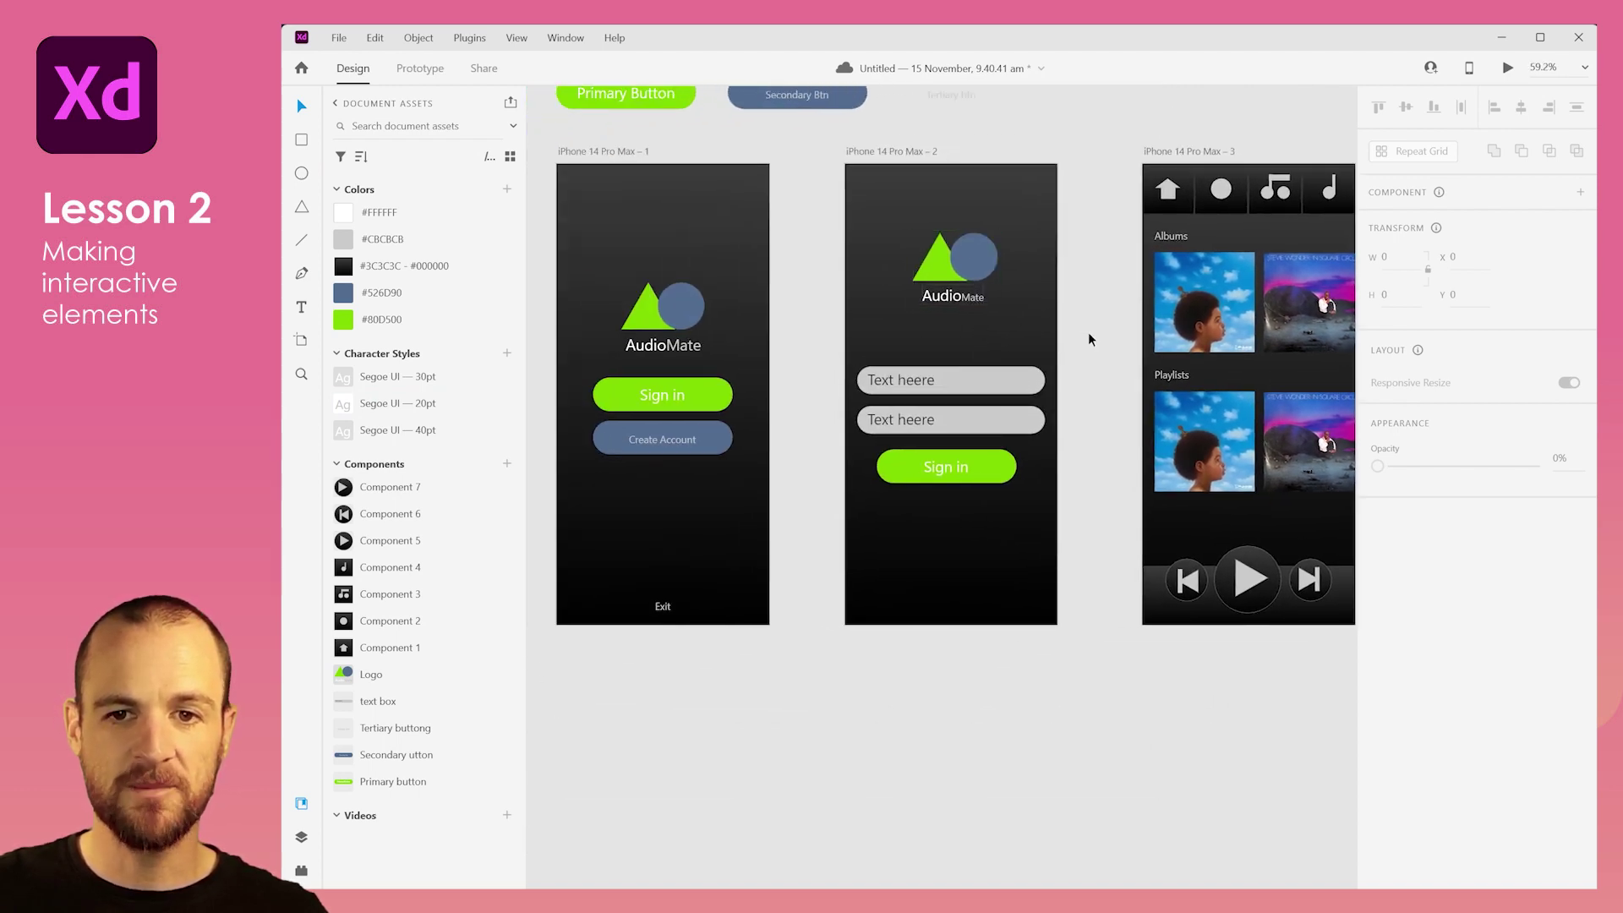
{"action": "left_click_drag", "start_coordinate": [1087, 331], "coordinate": [909, 343]}
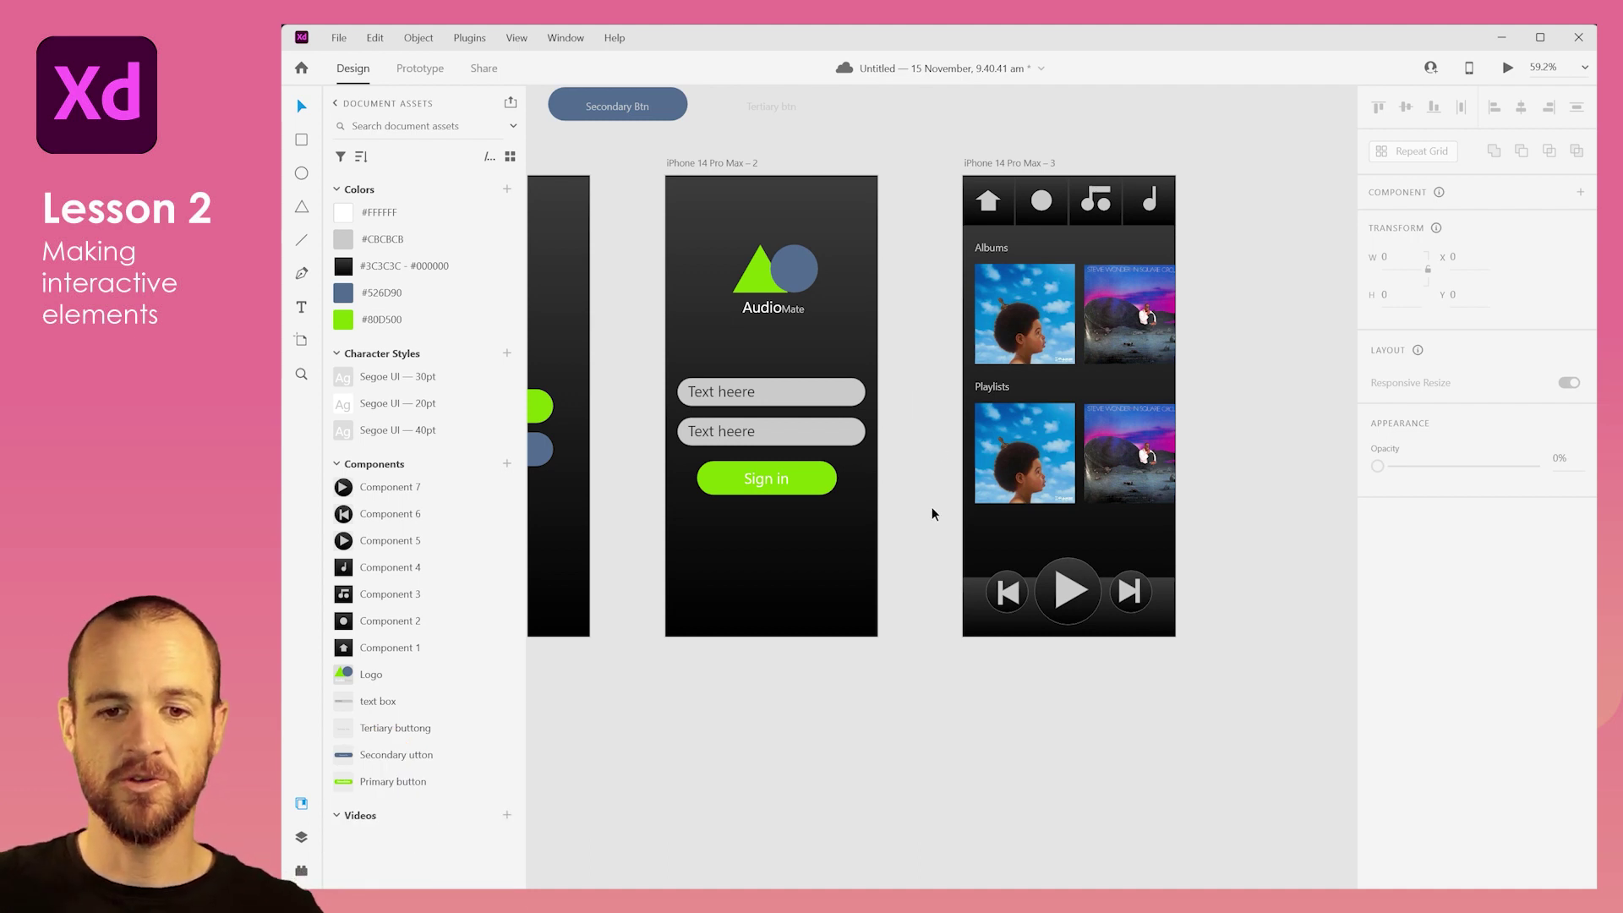
Step: Fix the position of the bottom player controls and the header buttons on the third artboard when scrolling
{"action": "left_click_drag", "start_coordinate": [926, 546], "coordinate": [1179, 643]}
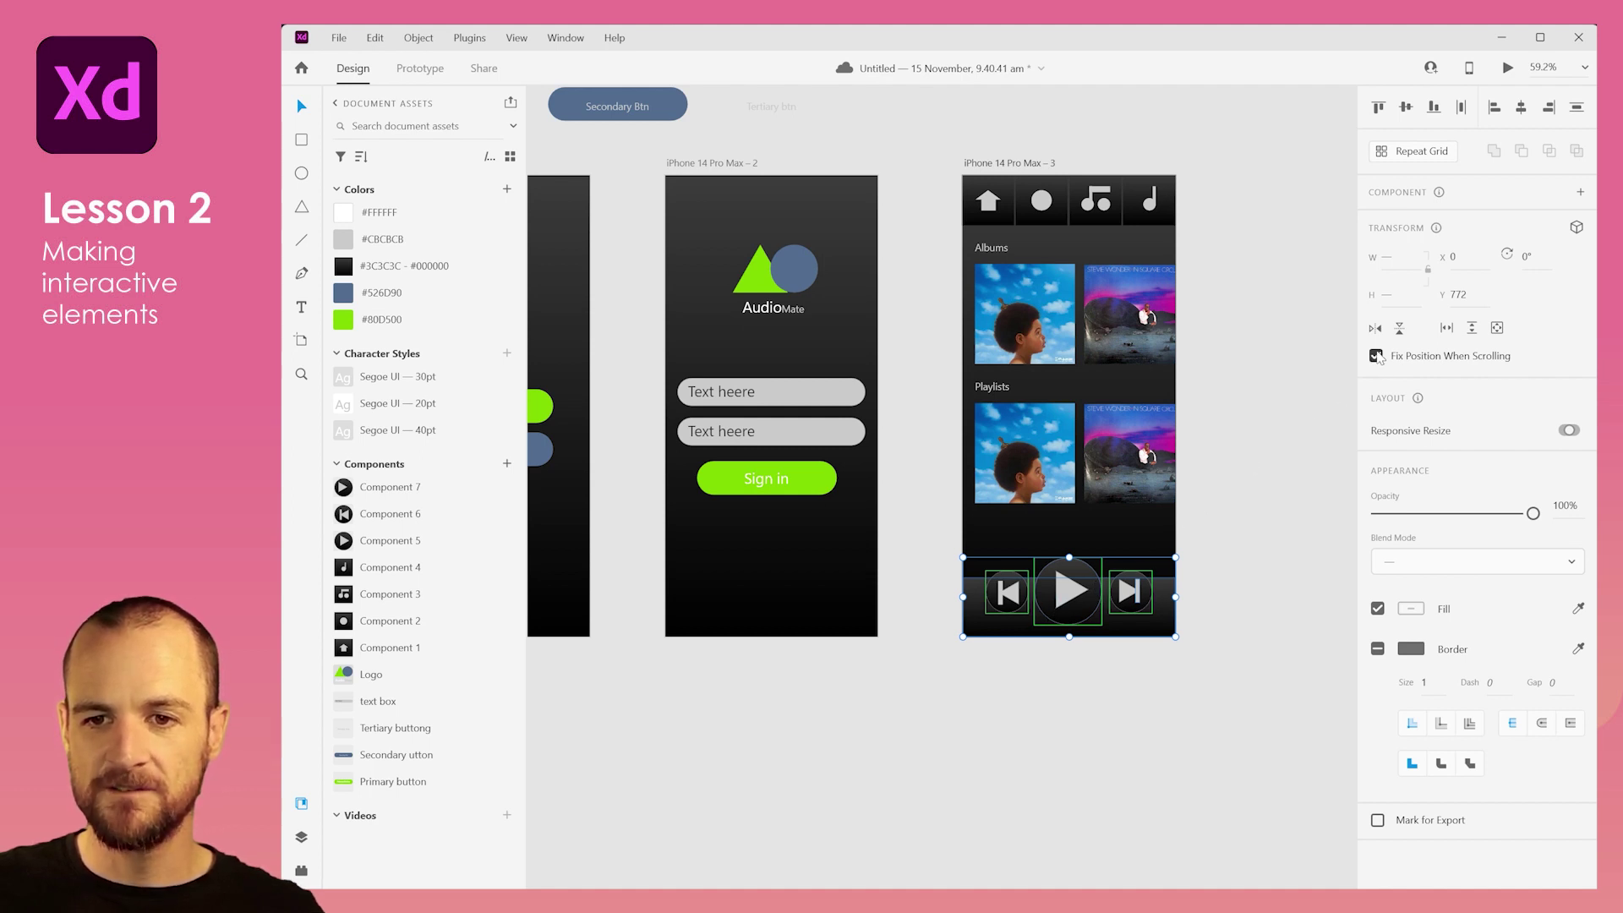
{"action": "left_click", "coordinate": [1234, 449]}
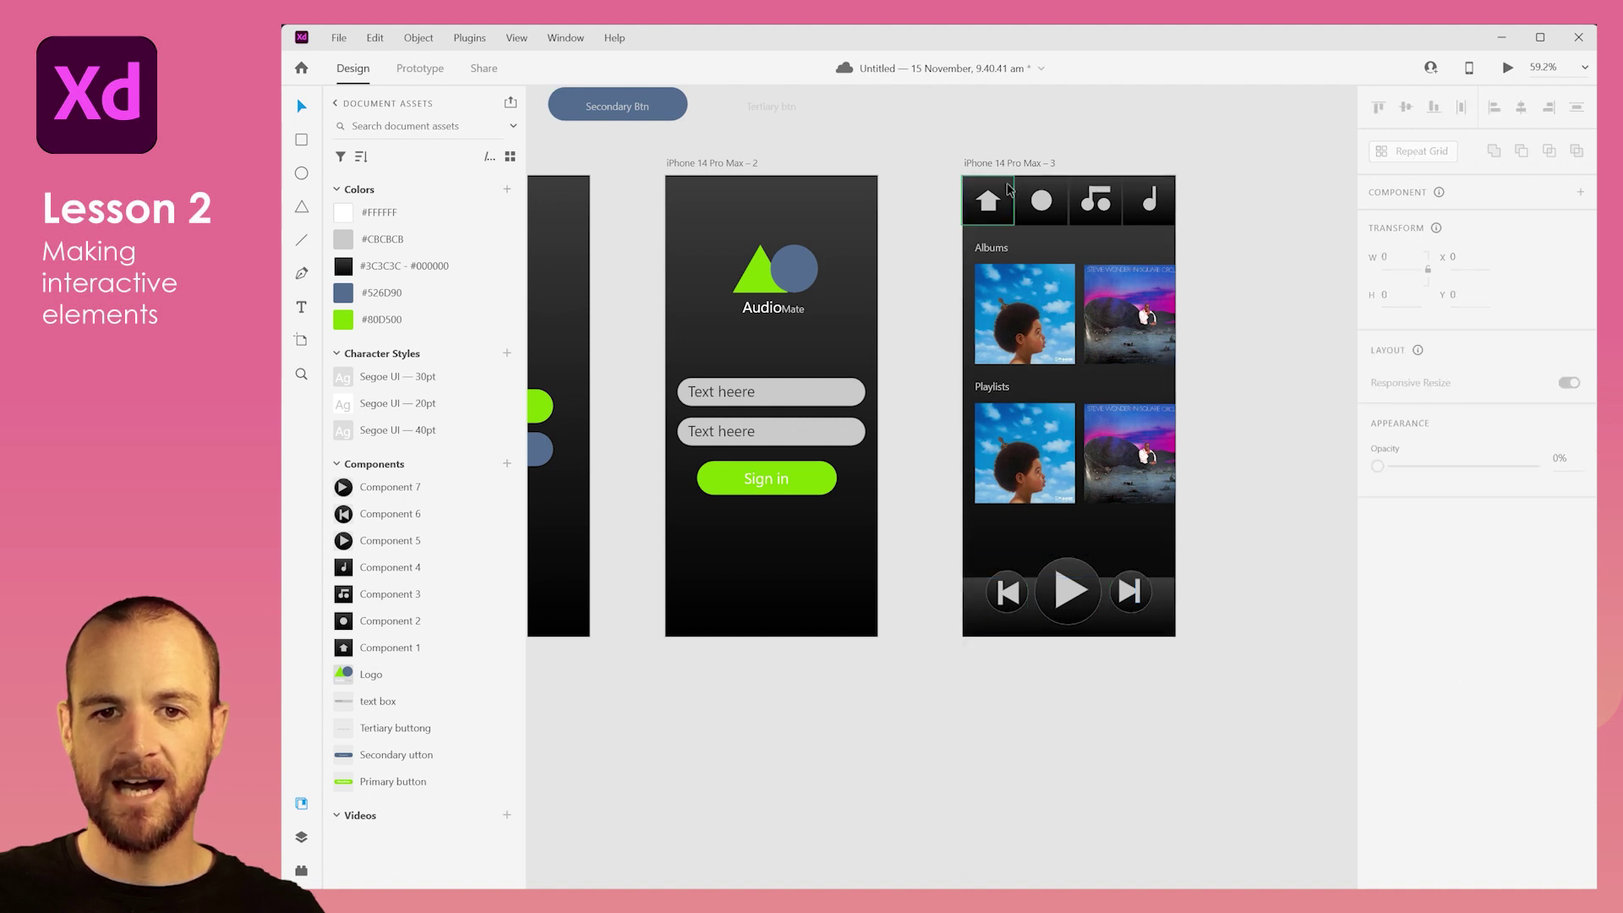
{"action": "left_click_drag", "start_coordinate": [945, 184], "coordinate": [1204, 219]}
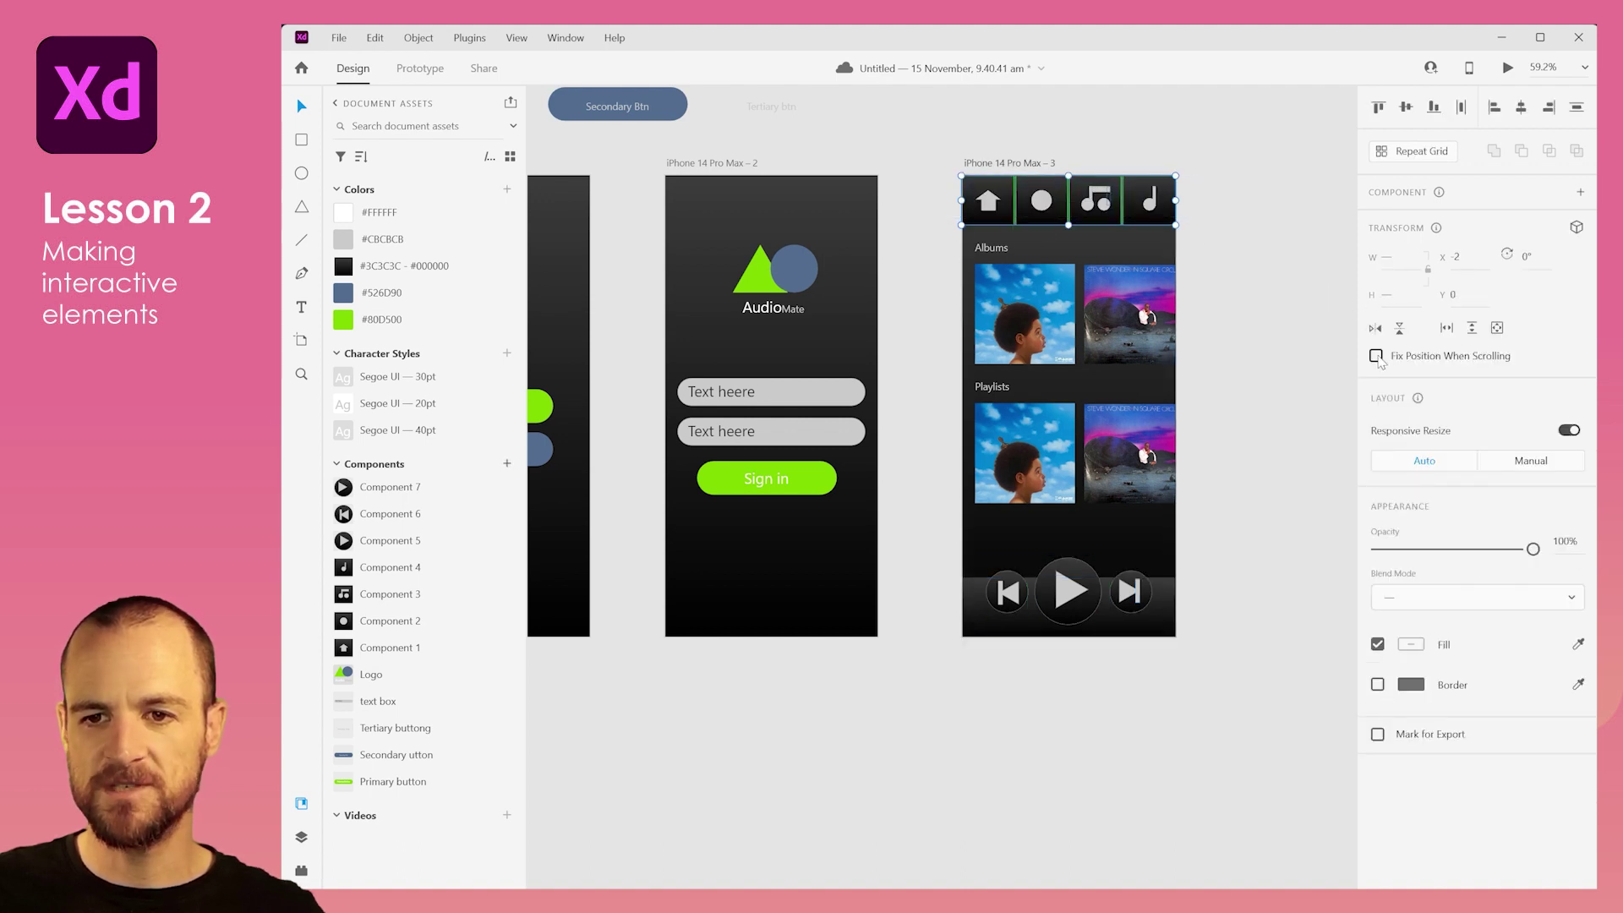
{"action": "left_click", "coordinate": [1246, 336]}
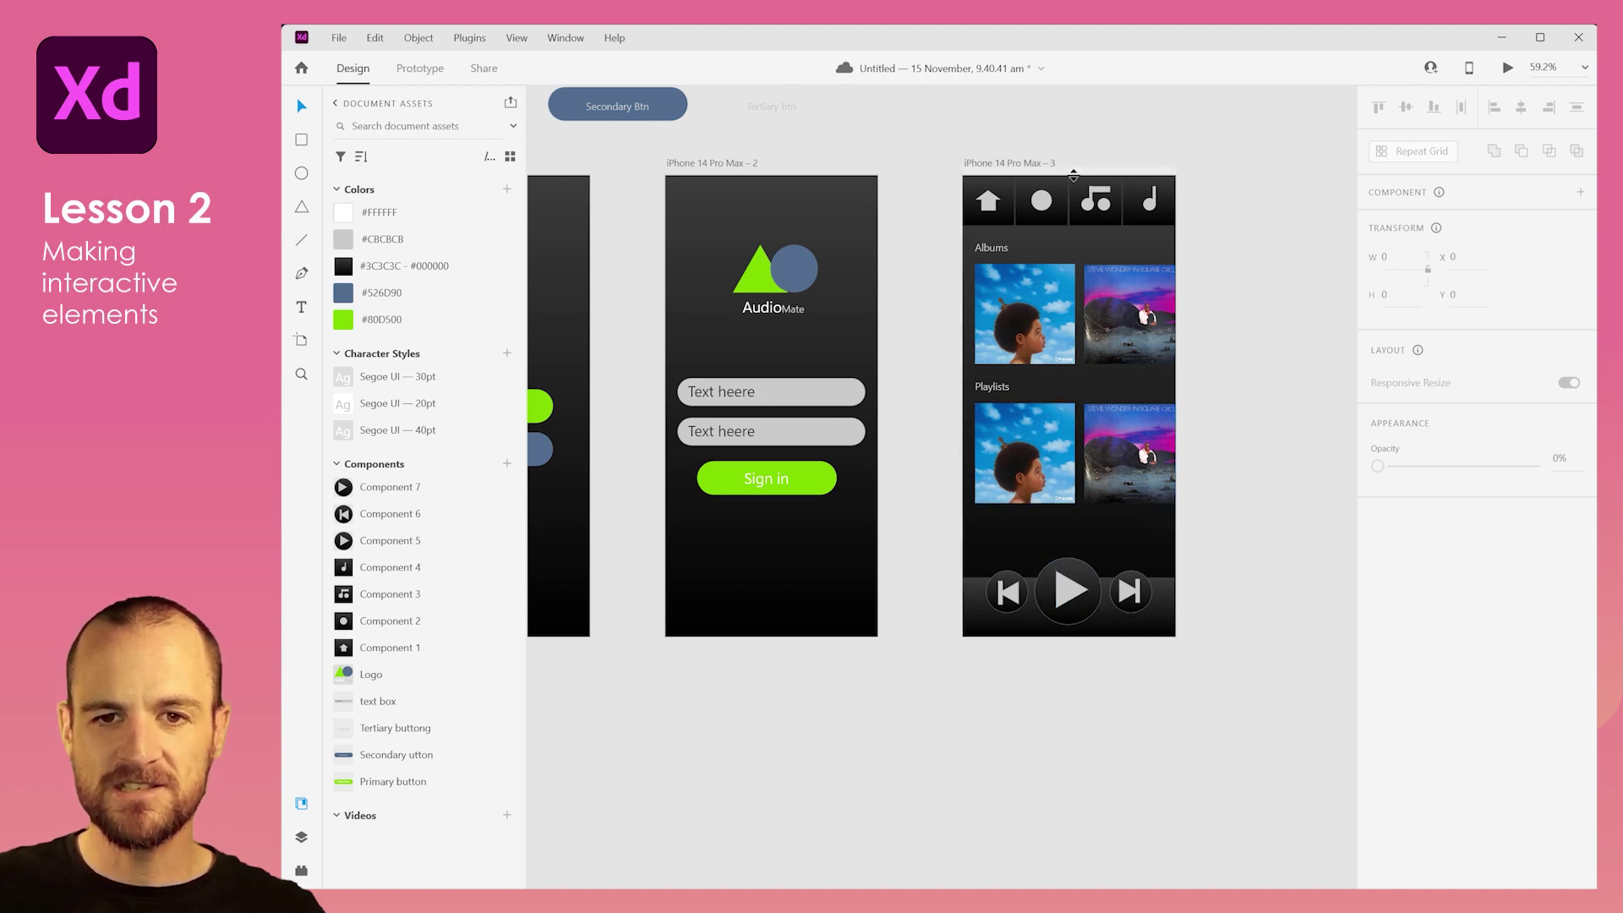
Step: Extend the third artboard downward to a height of about 1507, keeping vertical scrolling with a 932 viewport height
{"action": "left_click", "coordinate": [1009, 167]}
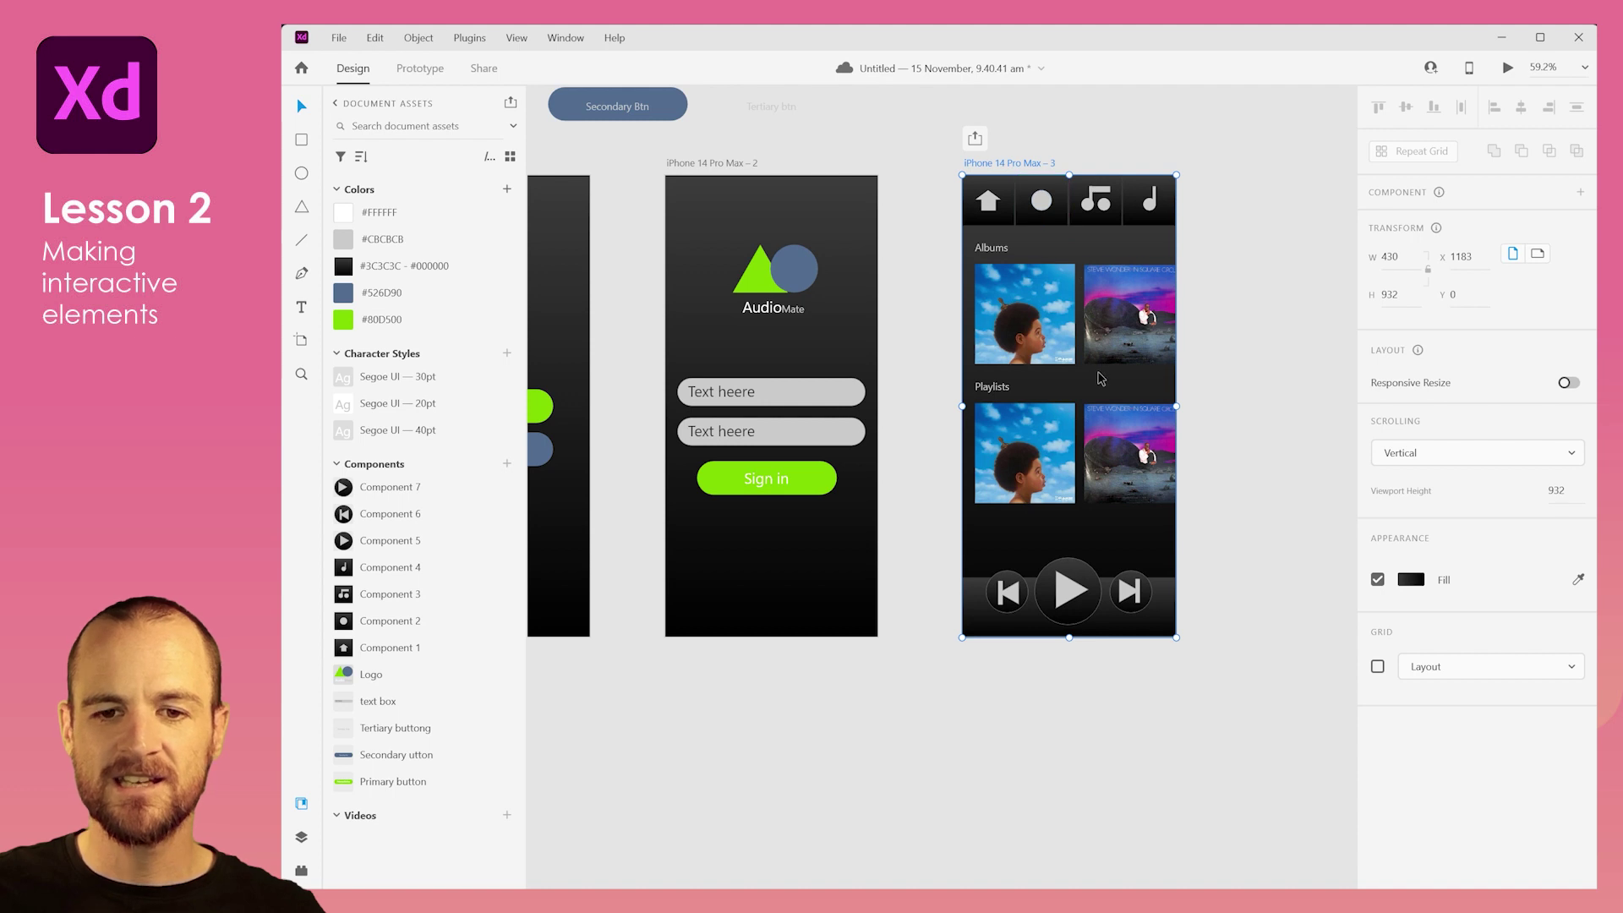
{"action": "scroll", "coordinate": [1114, 494], "scroll_direction": "down", "scroll_amount": 2}
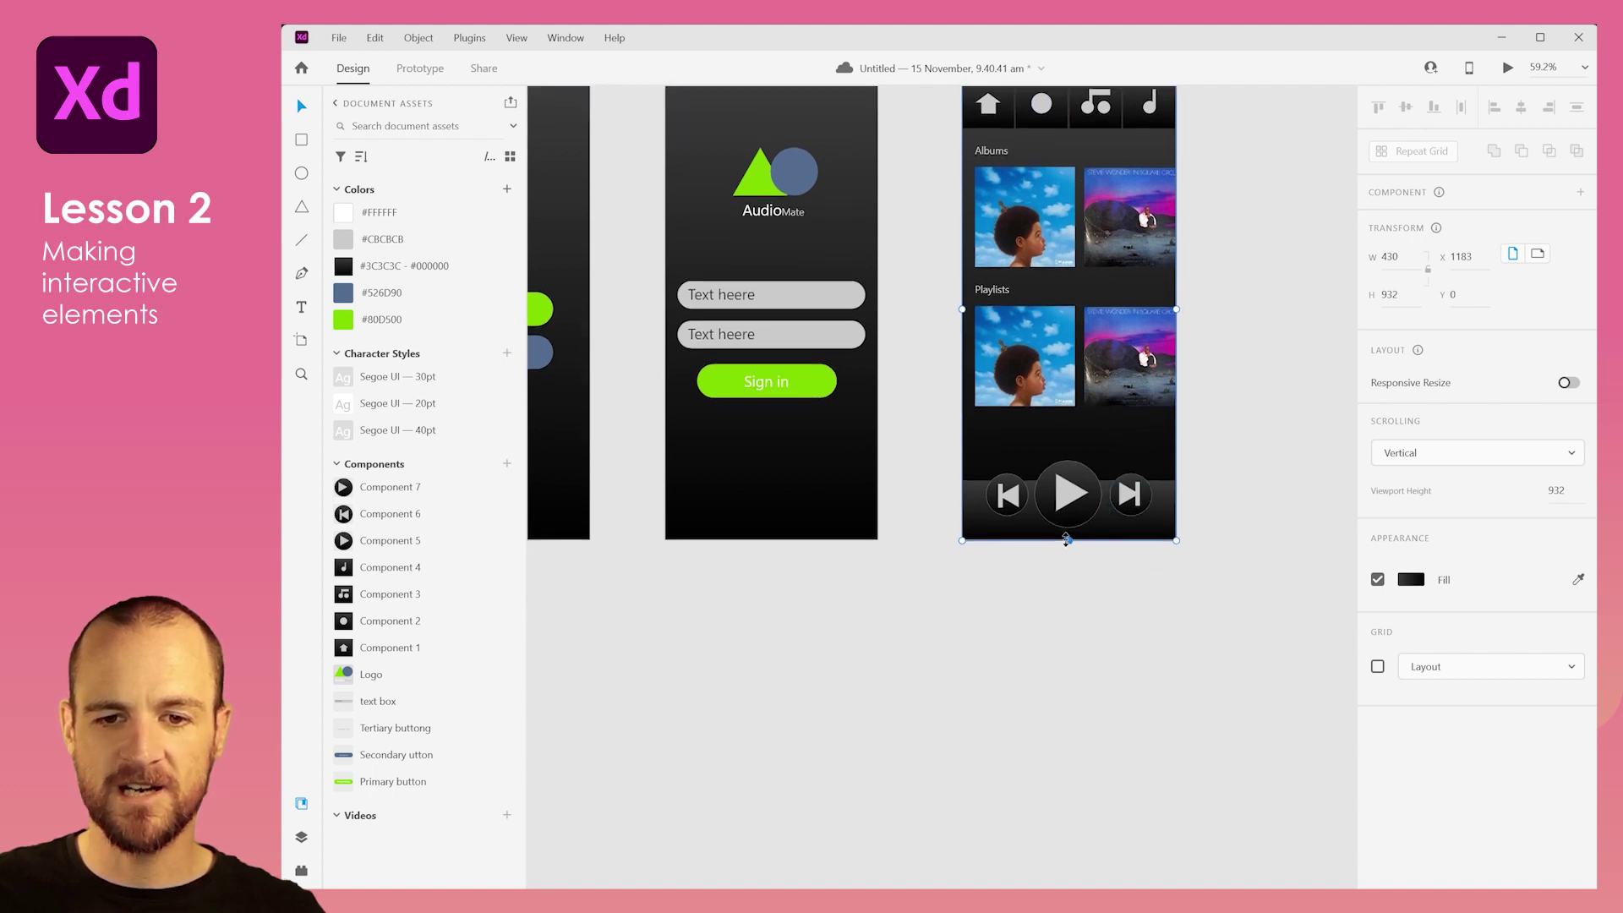
{"action": "left_click_drag", "start_coordinate": [1067, 540], "coordinate": [1036, 825]}
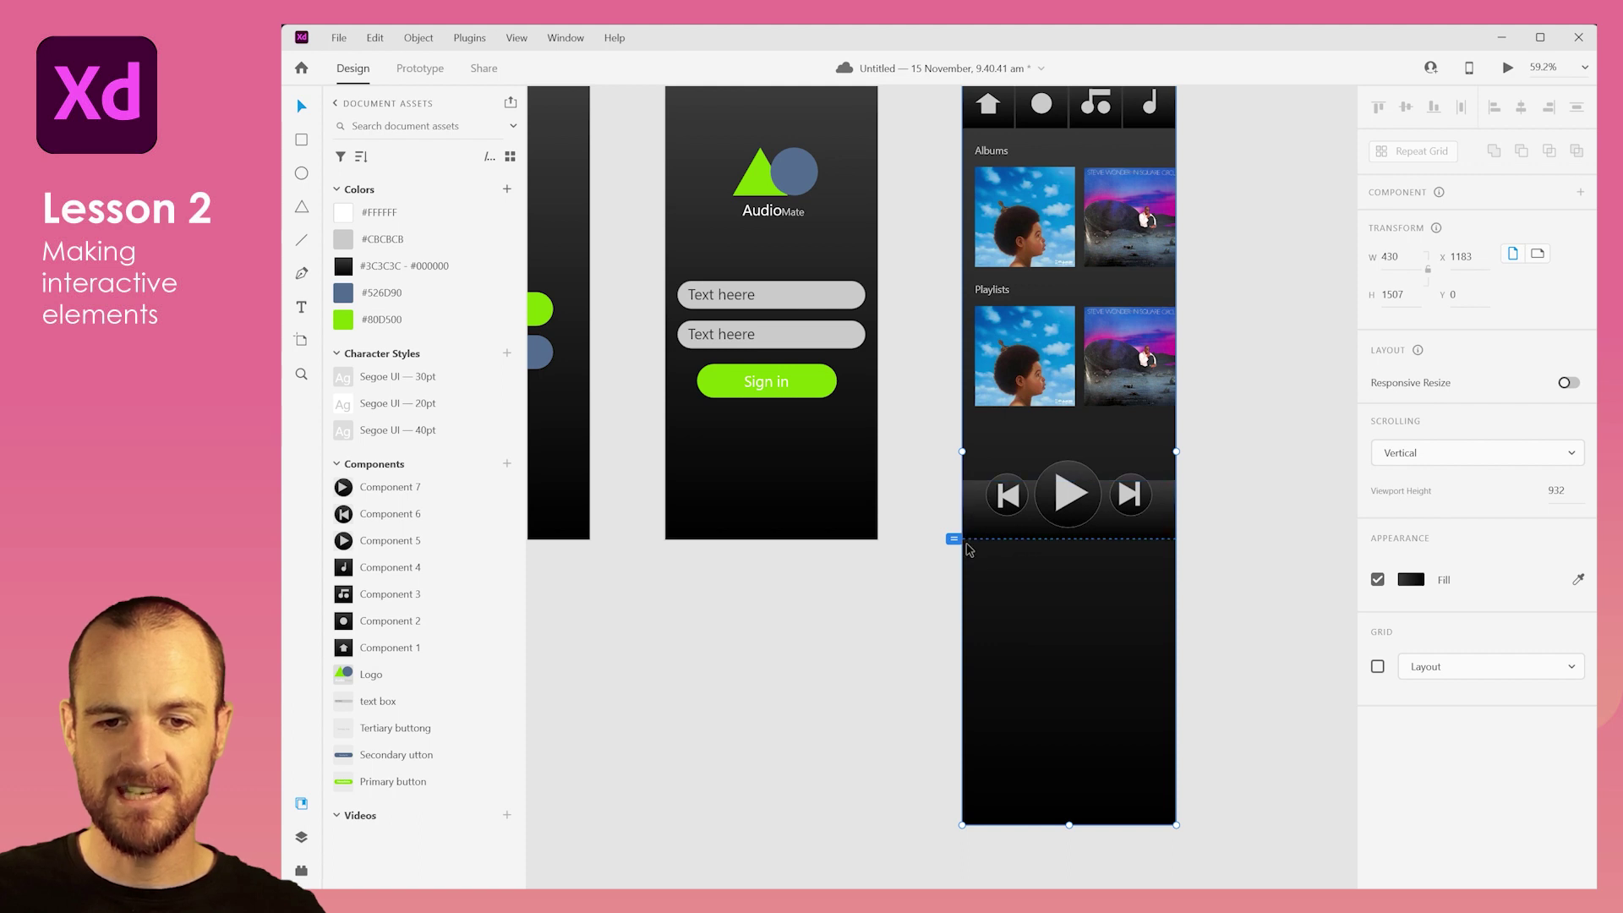
{"action": "left_click", "coordinate": [1214, 541]}
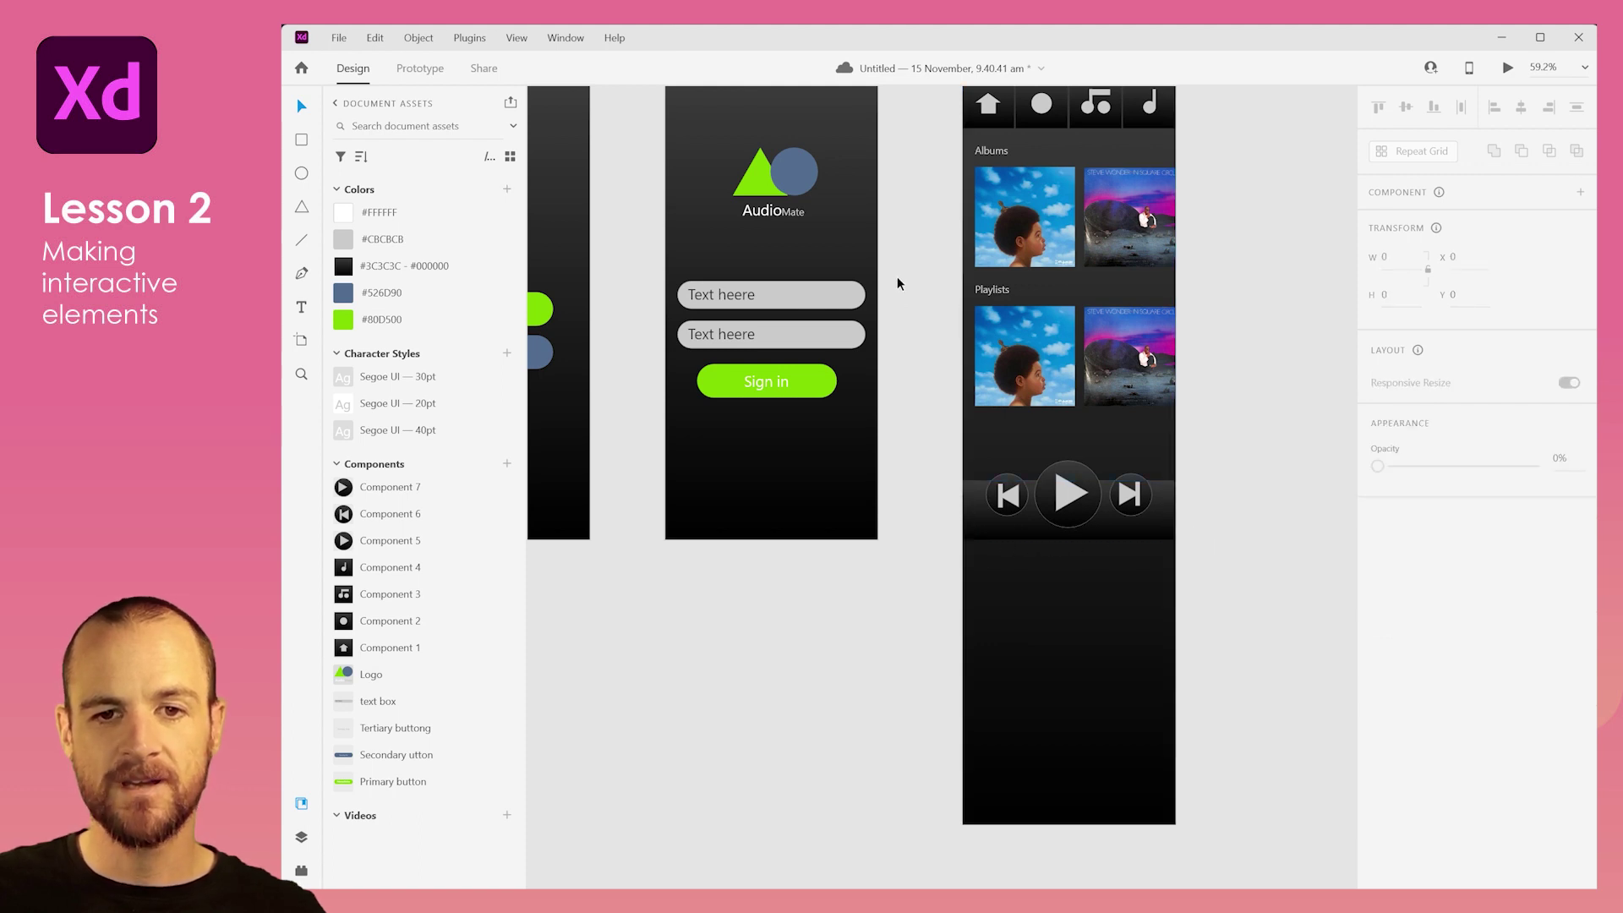
Step: Duplicate the Playlists heading and cover row directly below at Y 693, and send the copy to the back behind the player controls
{"action": "left_click_drag", "start_coordinate": [915, 266], "coordinate": [1082, 360]}
{"action": "left_click", "coordinate": [930, 284]}
{"action": "left_click_drag", "start_coordinate": [932, 281], "coordinate": [1122, 471]}
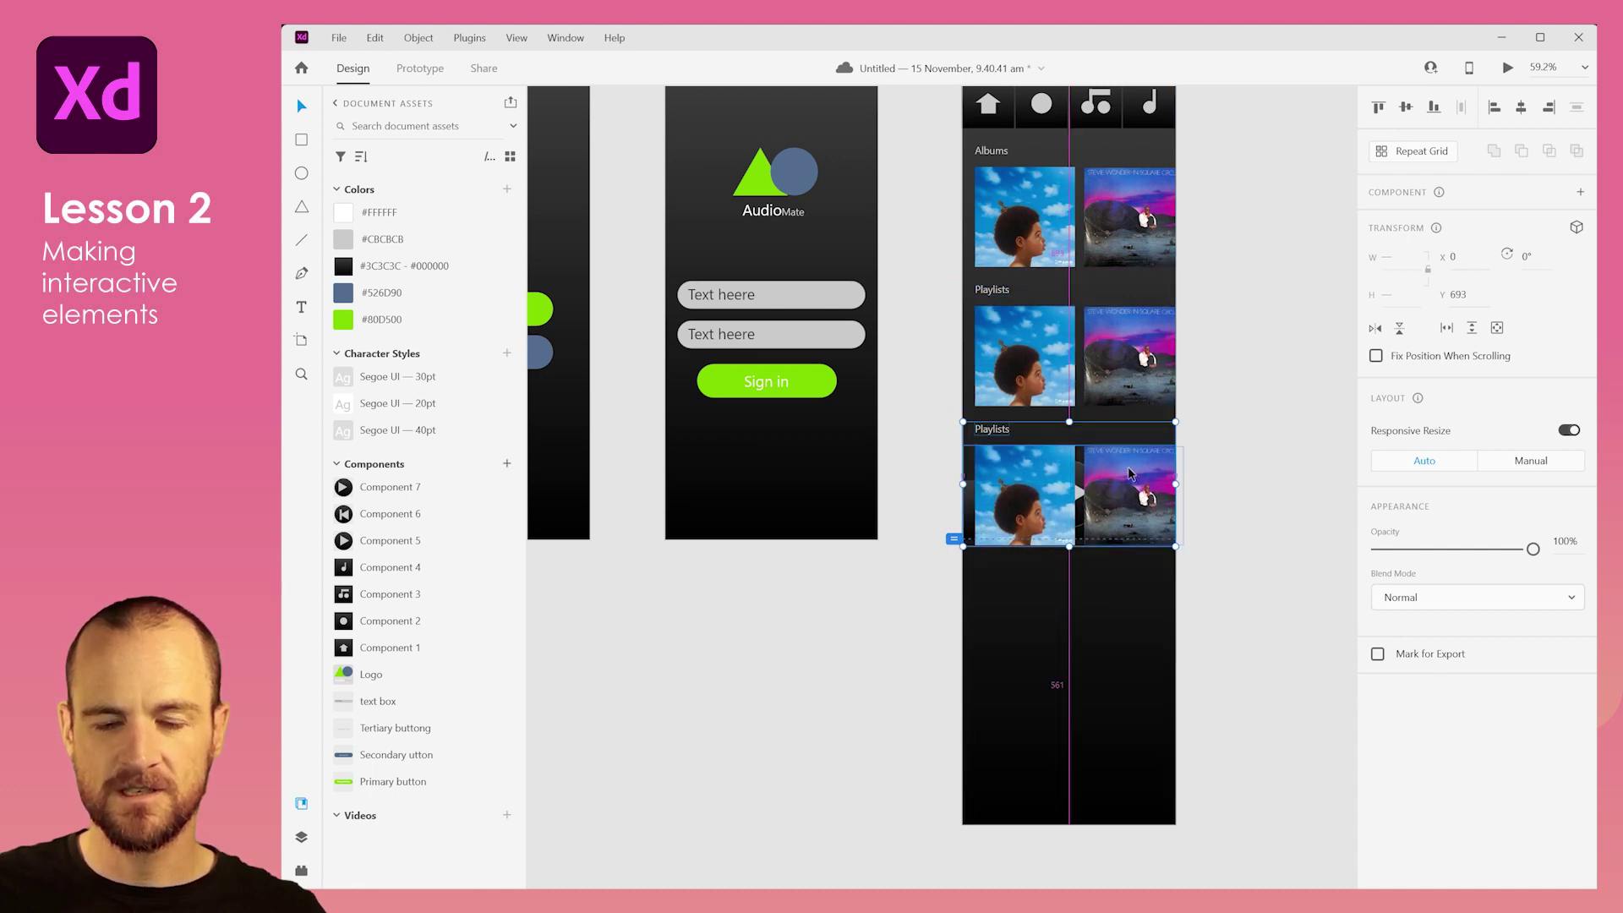
{"action": "right_click", "coordinate": [1122, 474]}
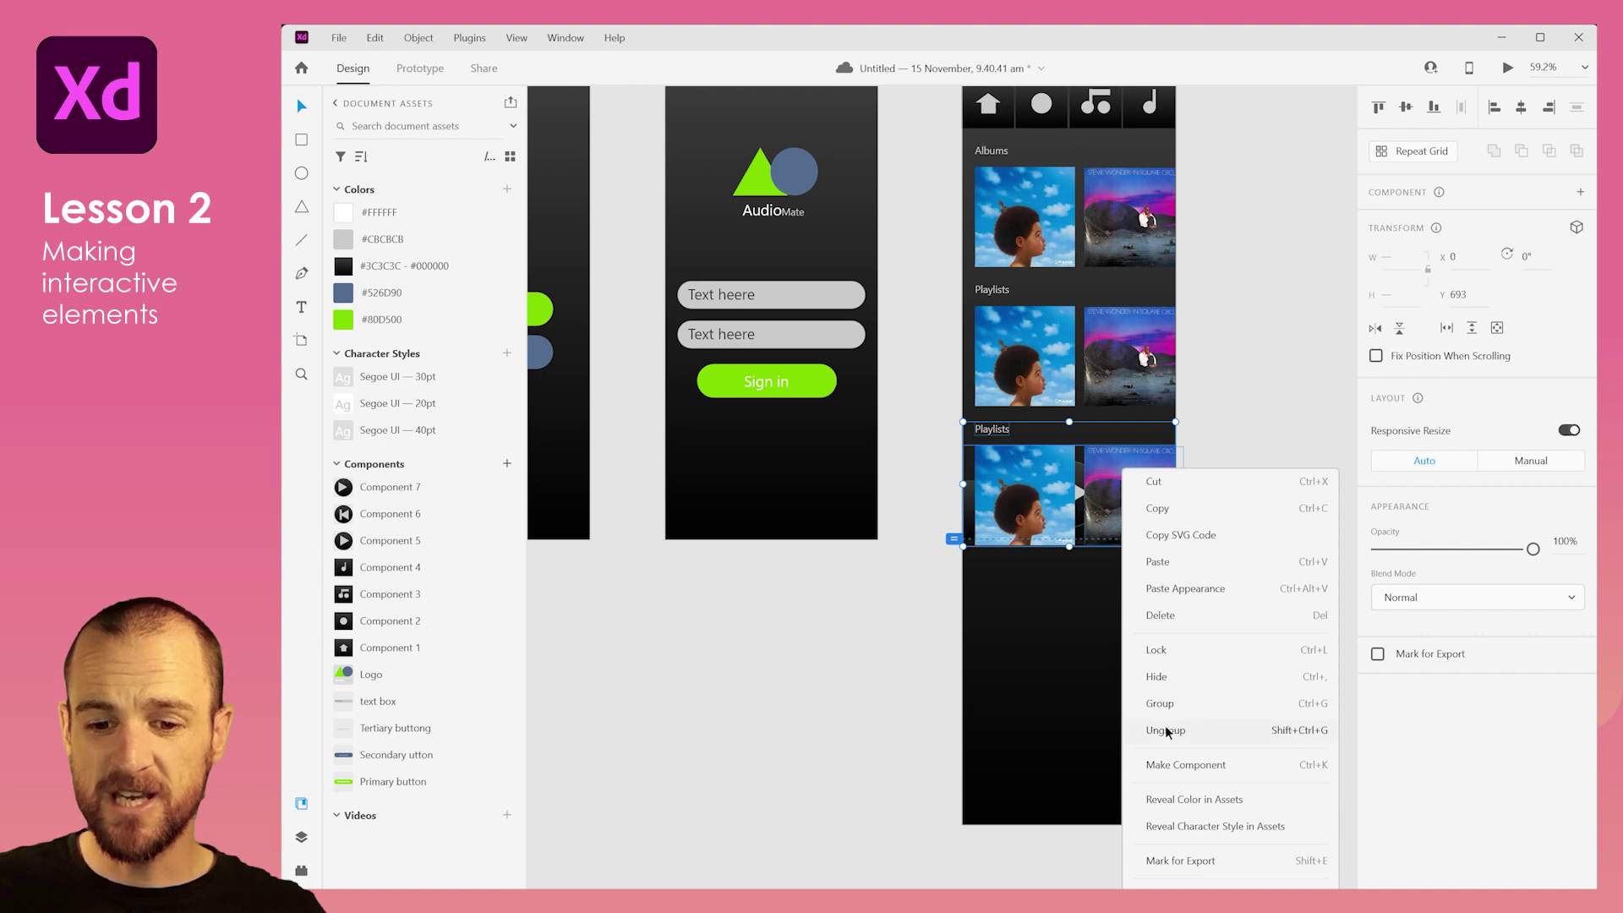
{"action": "key", "text": "ctrl+shift+bracketleft"}
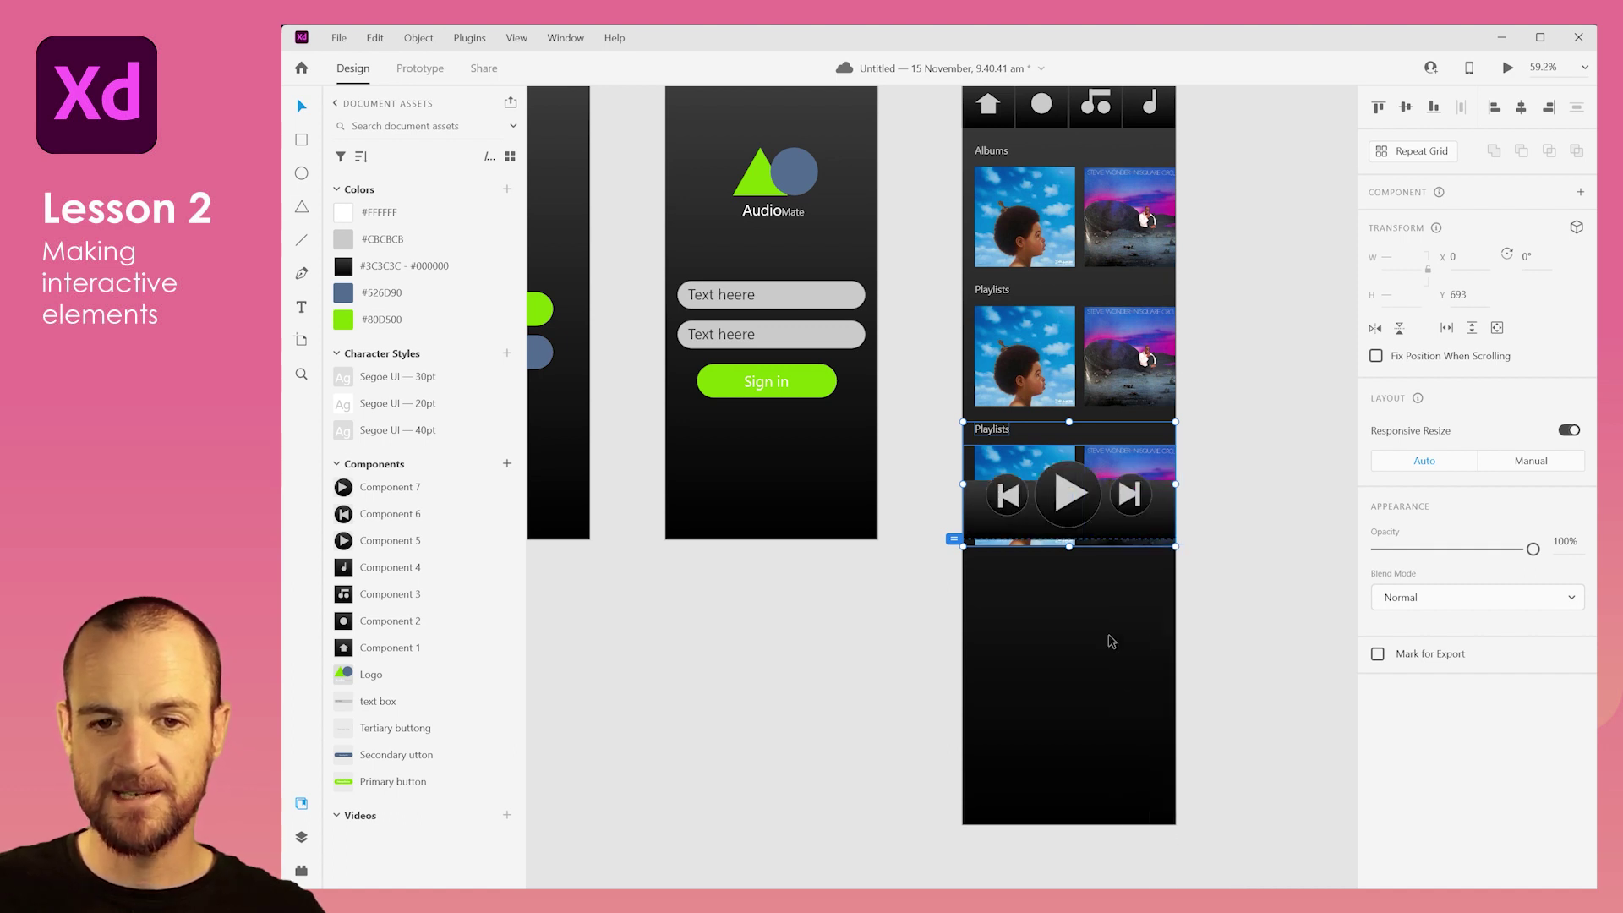
Step: Change the text of the lower, duplicated Playlists heading to "Genres"
{"action": "left_click", "coordinate": [946, 421]}
{"action": "left_click", "coordinate": [993, 434]}
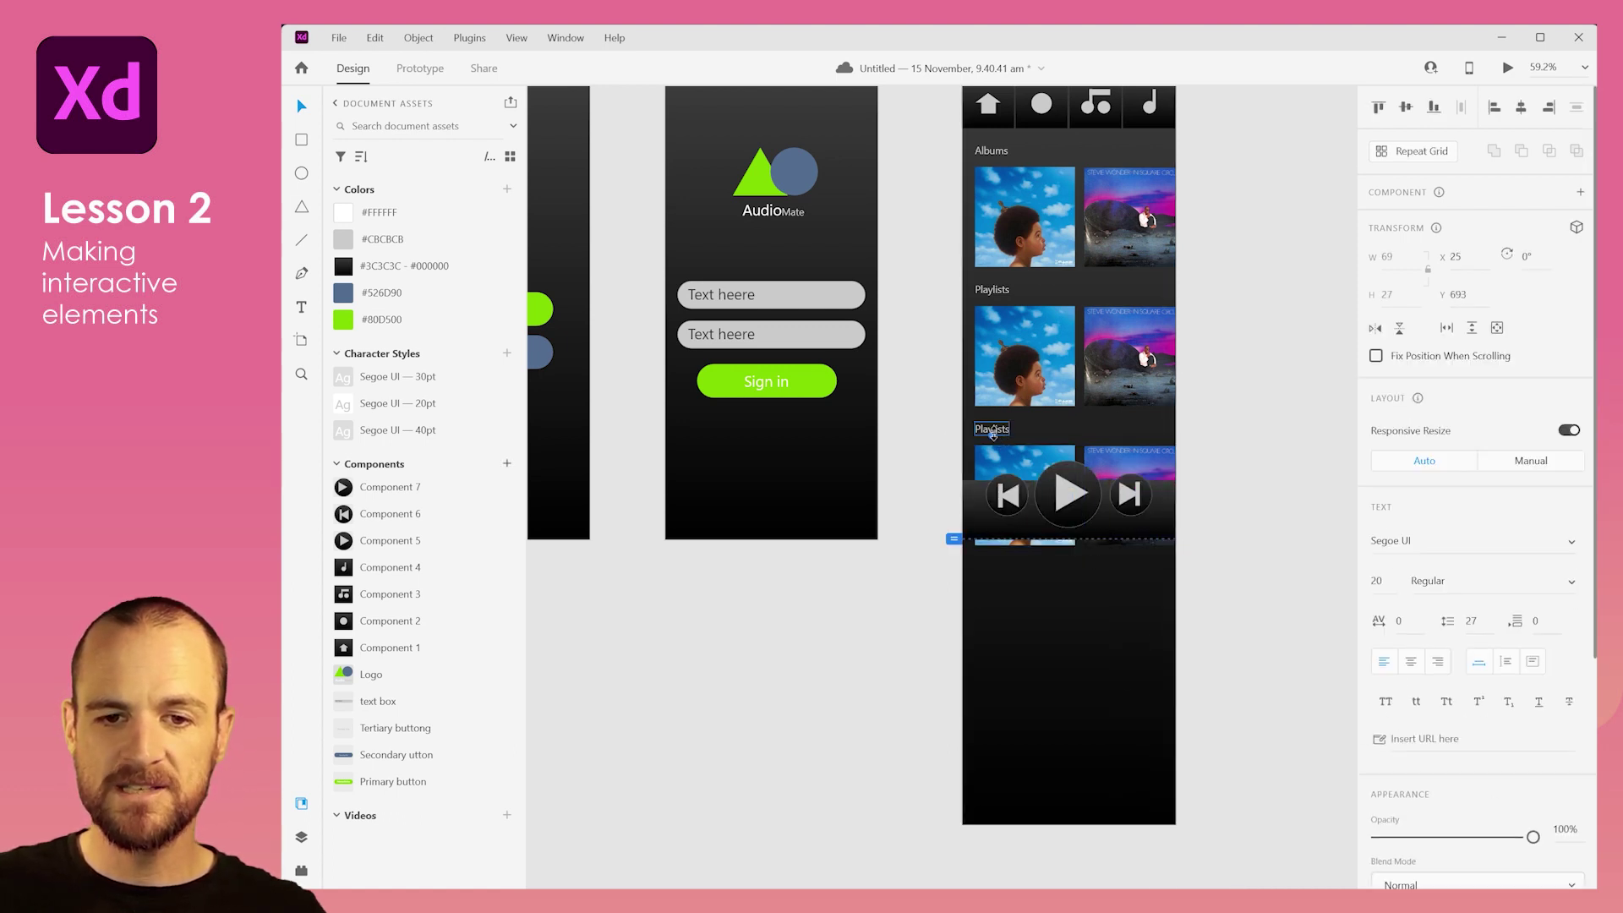
{"action": "double_click", "coordinate": [994, 431]}
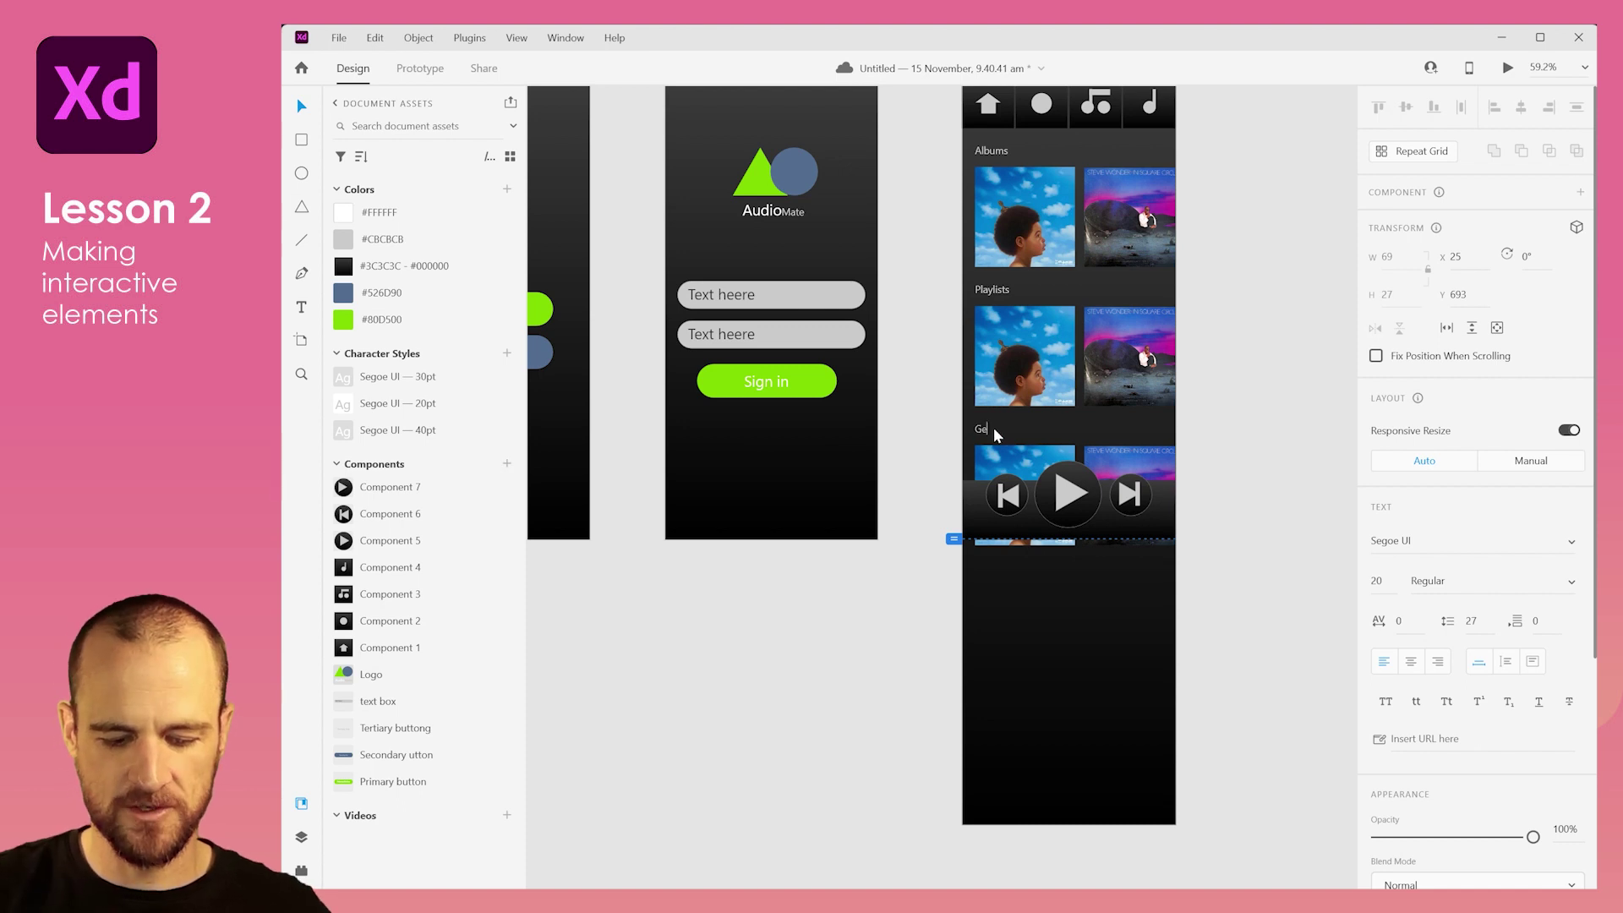
{"action": "left_click", "coordinate": [301, 107]}
{"action": "left_click", "coordinate": [909, 307]}
Step: Send the Playlists row and the Albums row, each with its heading, to the back of the stacking order
{"action": "left_click_drag", "start_coordinate": [962, 308], "coordinate": [1130, 353]}
{"action": "key", "text": "ctrl+z"}
{"action": "left_click_drag", "start_coordinate": [904, 272], "coordinate": [1101, 373]}
{"action": "right_click", "coordinate": [1094, 345]}
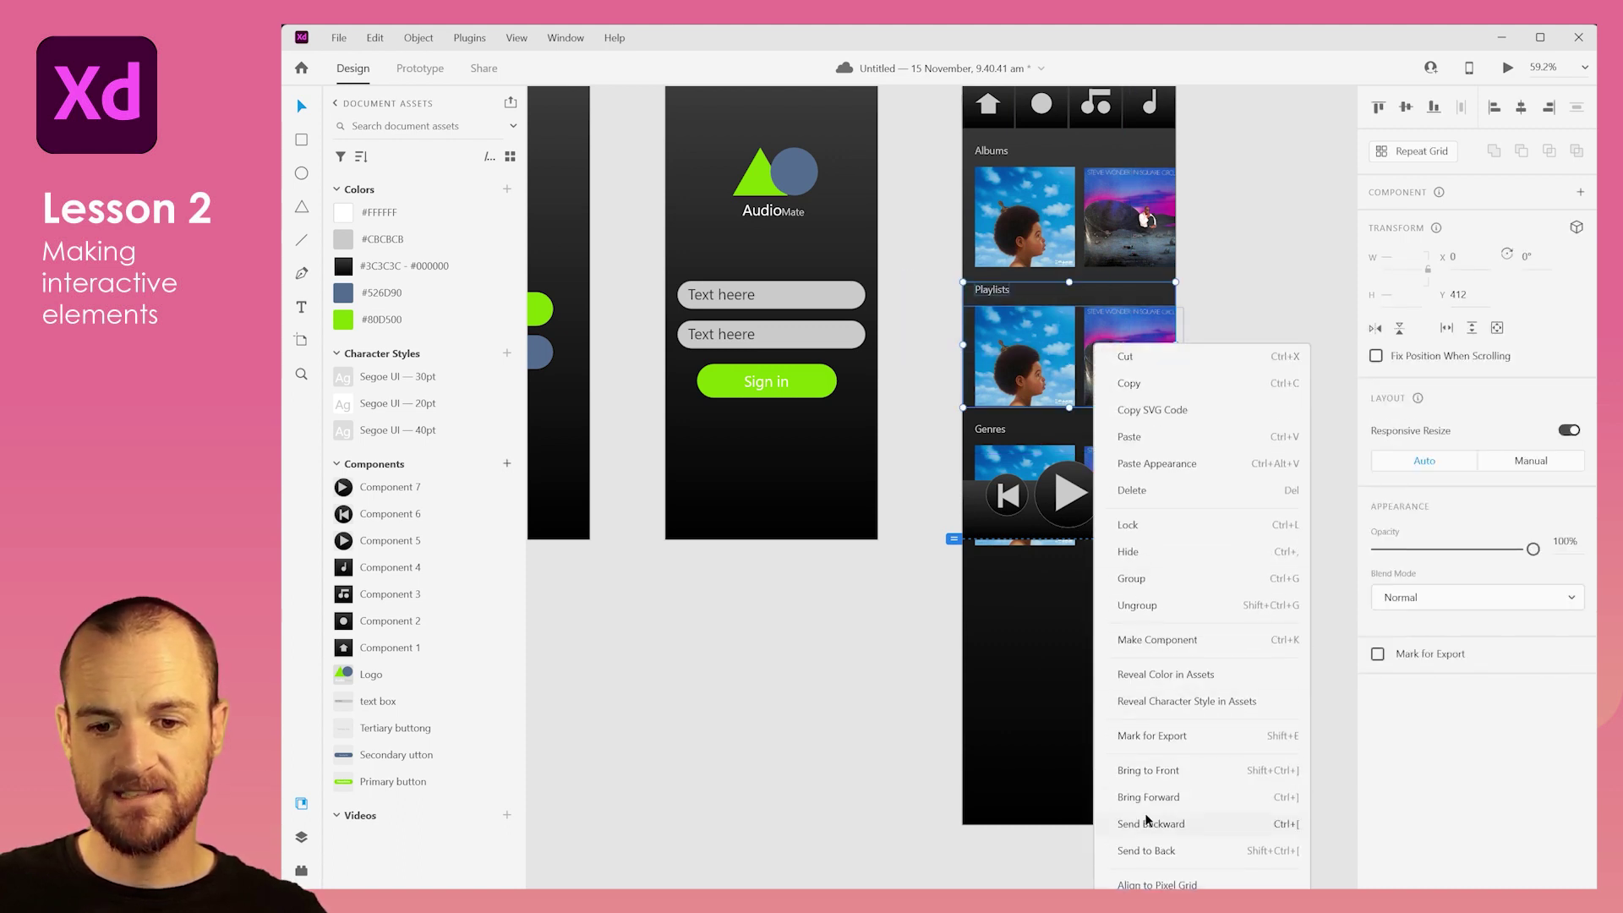
{"action": "left_click", "coordinate": [1146, 850]}
{"action": "left_click_drag", "start_coordinate": [938, 142], "coordinate": [1112, 224]}
{"action": "right_click", "coordinate": [1112, 222]}
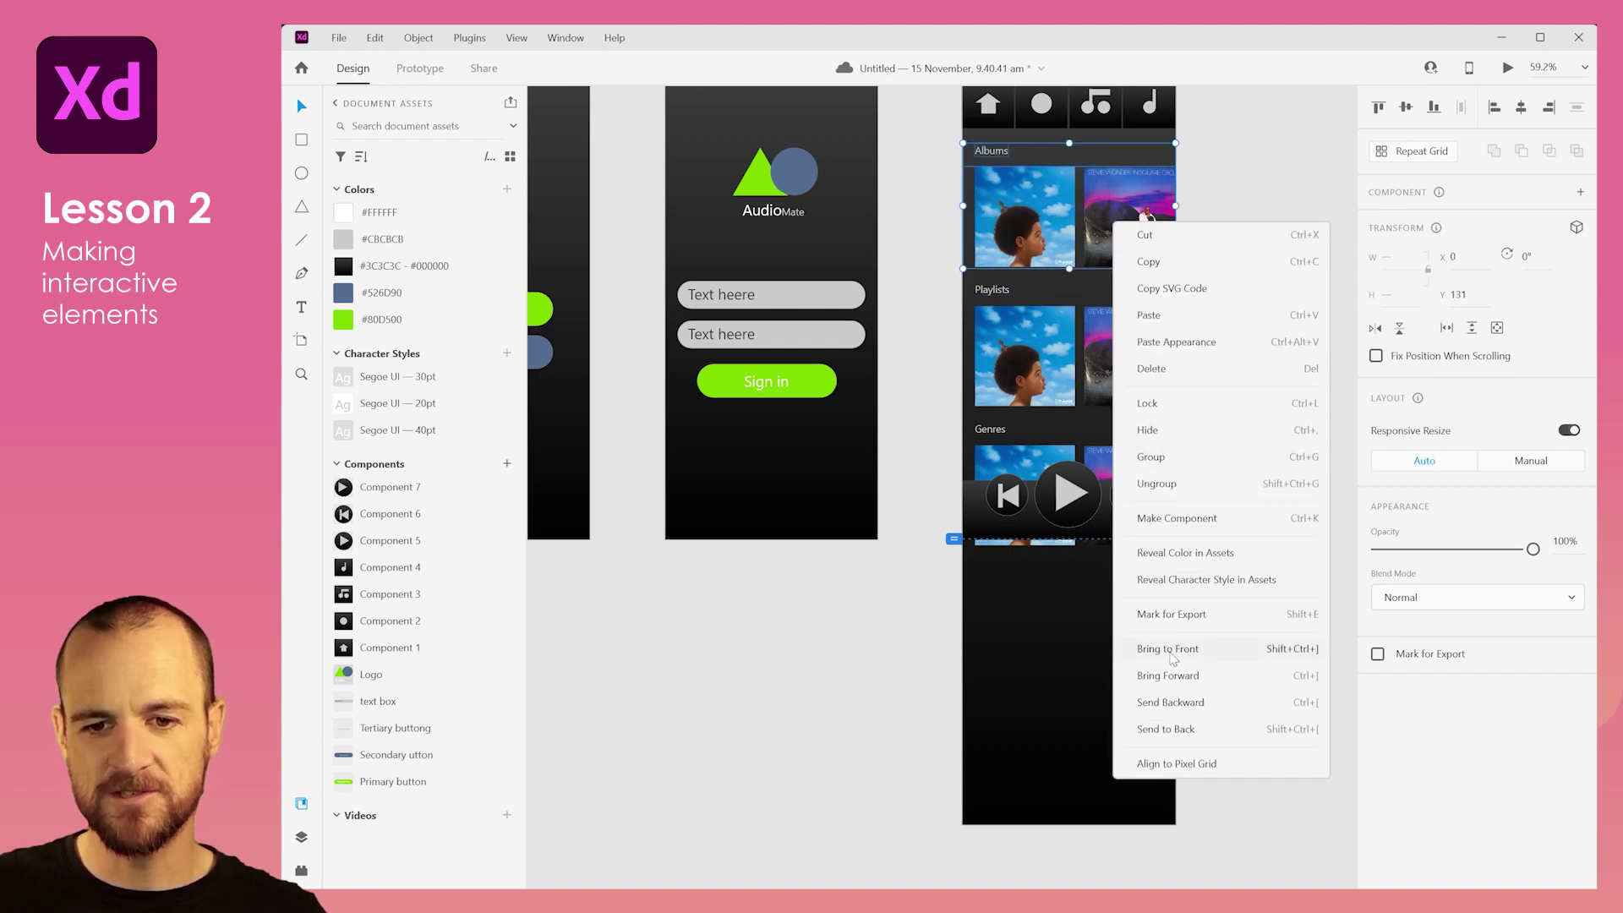
{"action": "left_click", "coordinate": [1175, 729]}
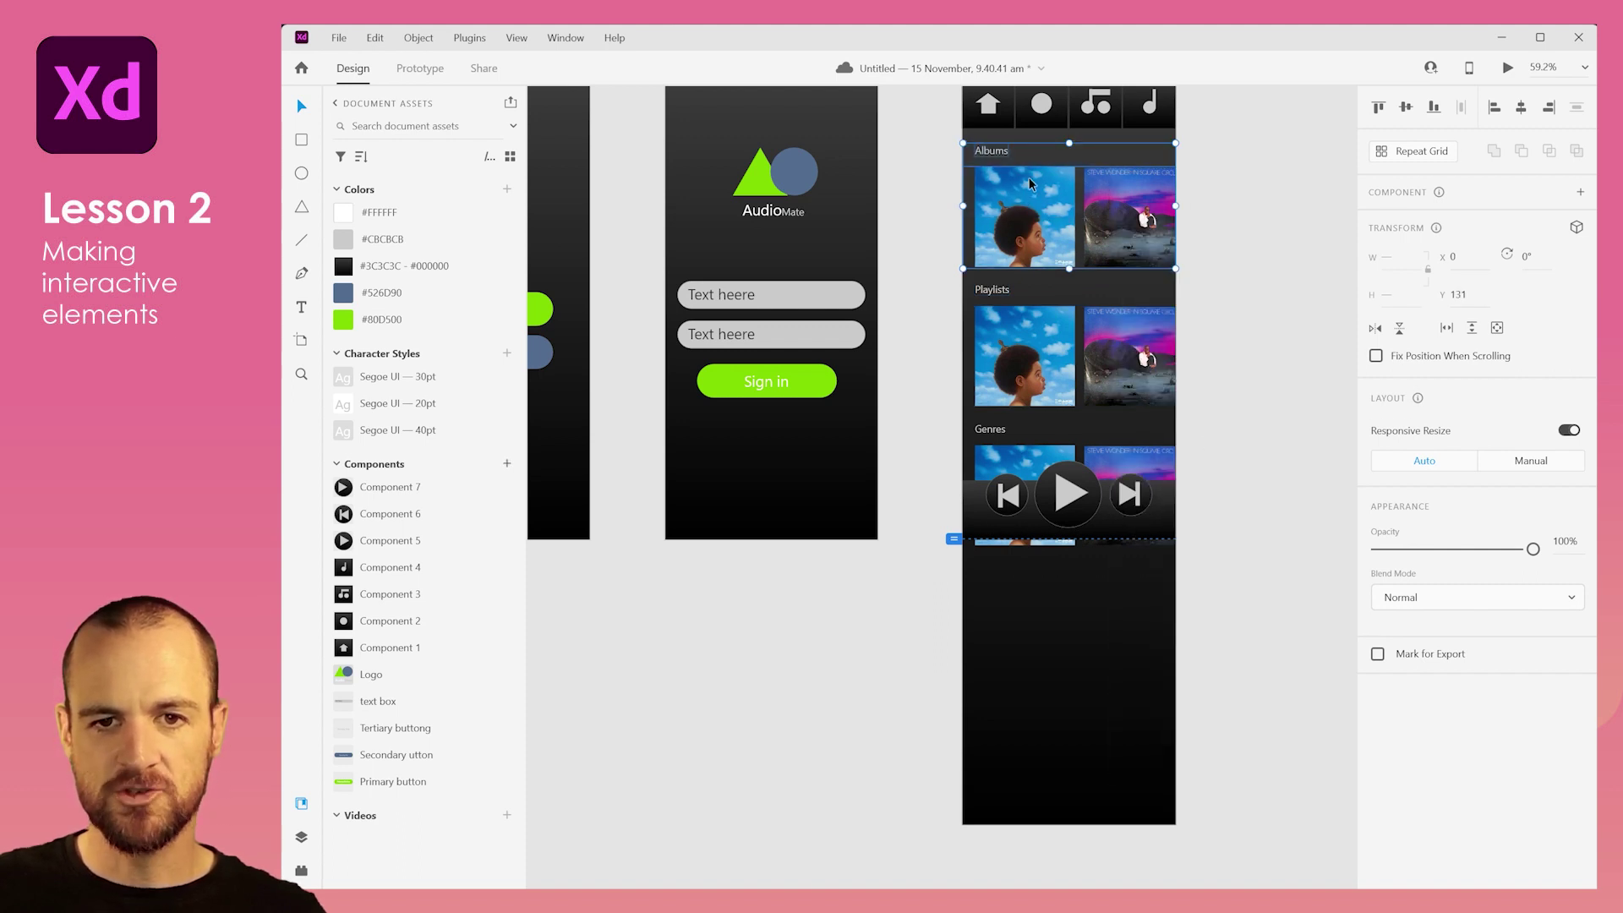
Step: Duplicate the Albums row below Genres with its heading at X 25, Y 992, and change the copied heading to "Favorites"
{"action": "left_click_drag", "start_coordinate": [1030, 183], "coordinate": [1040, 610]}
{"action": "double_click", "coordinate": [993, 577]}
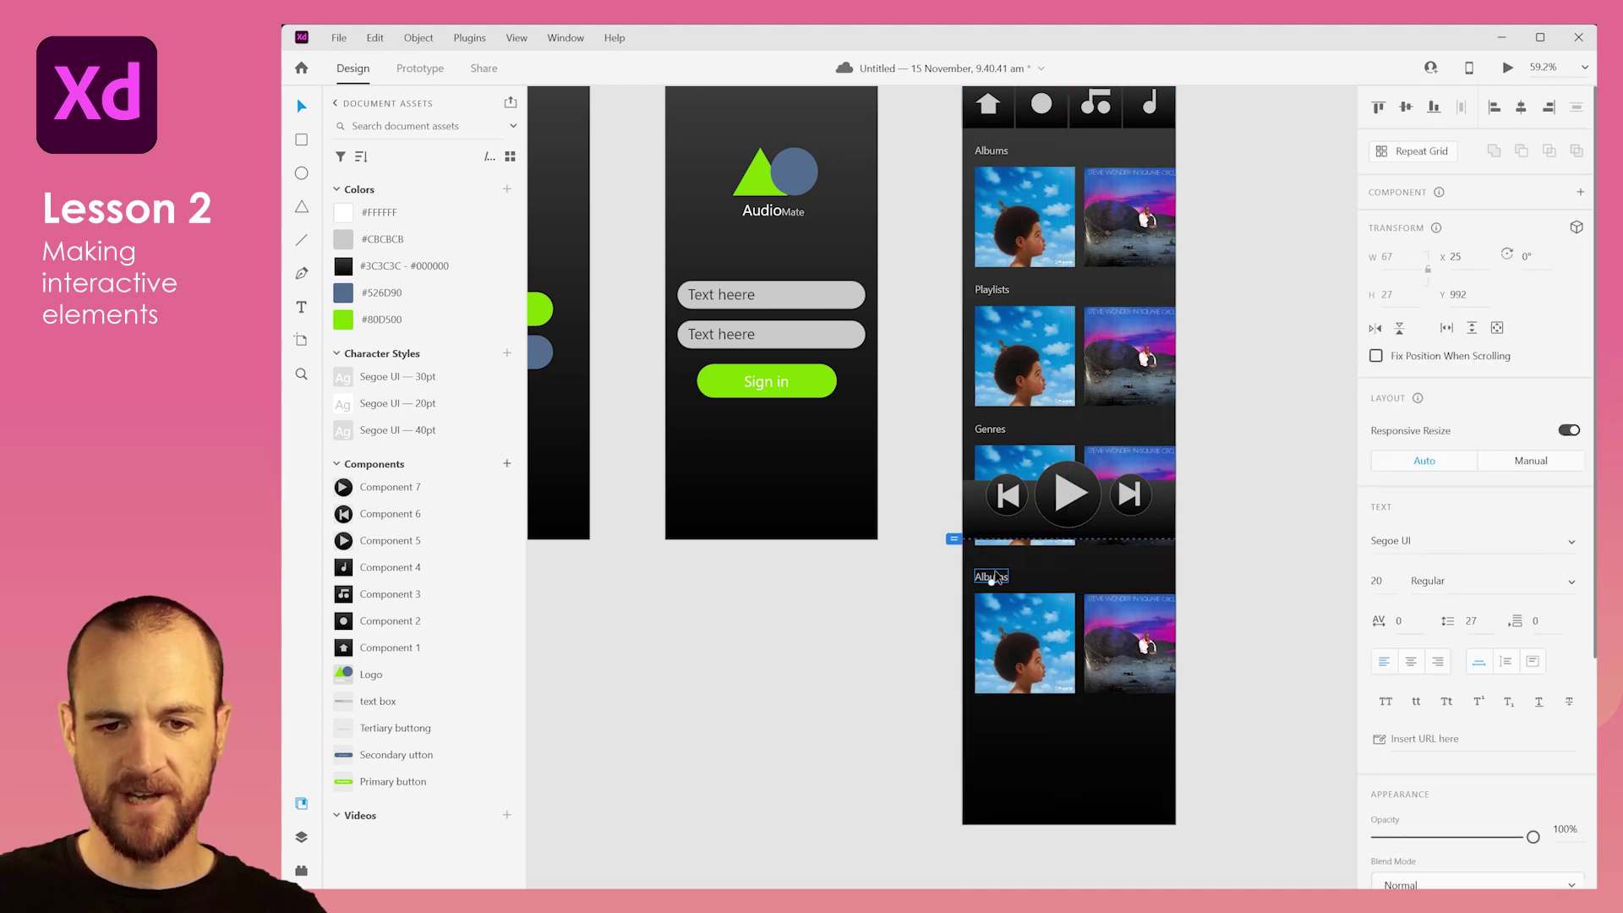
{"action": "double_click", "coordinate": [995, 577]}
{"action": "type", "text": "Favo"}
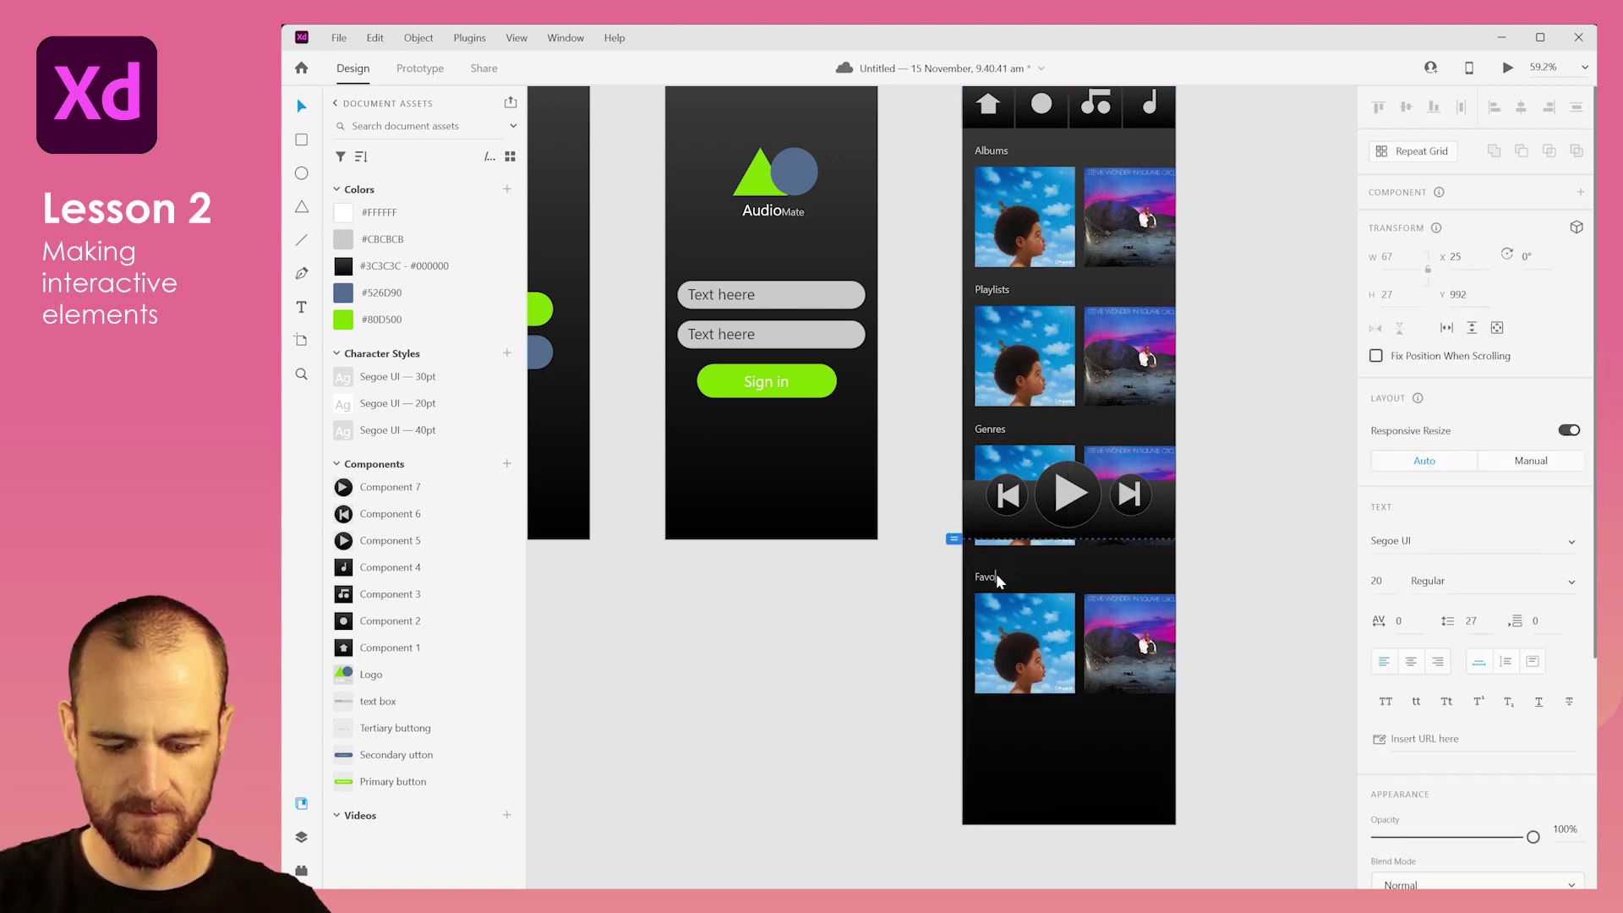
{"action": "type", "text": "rites"}
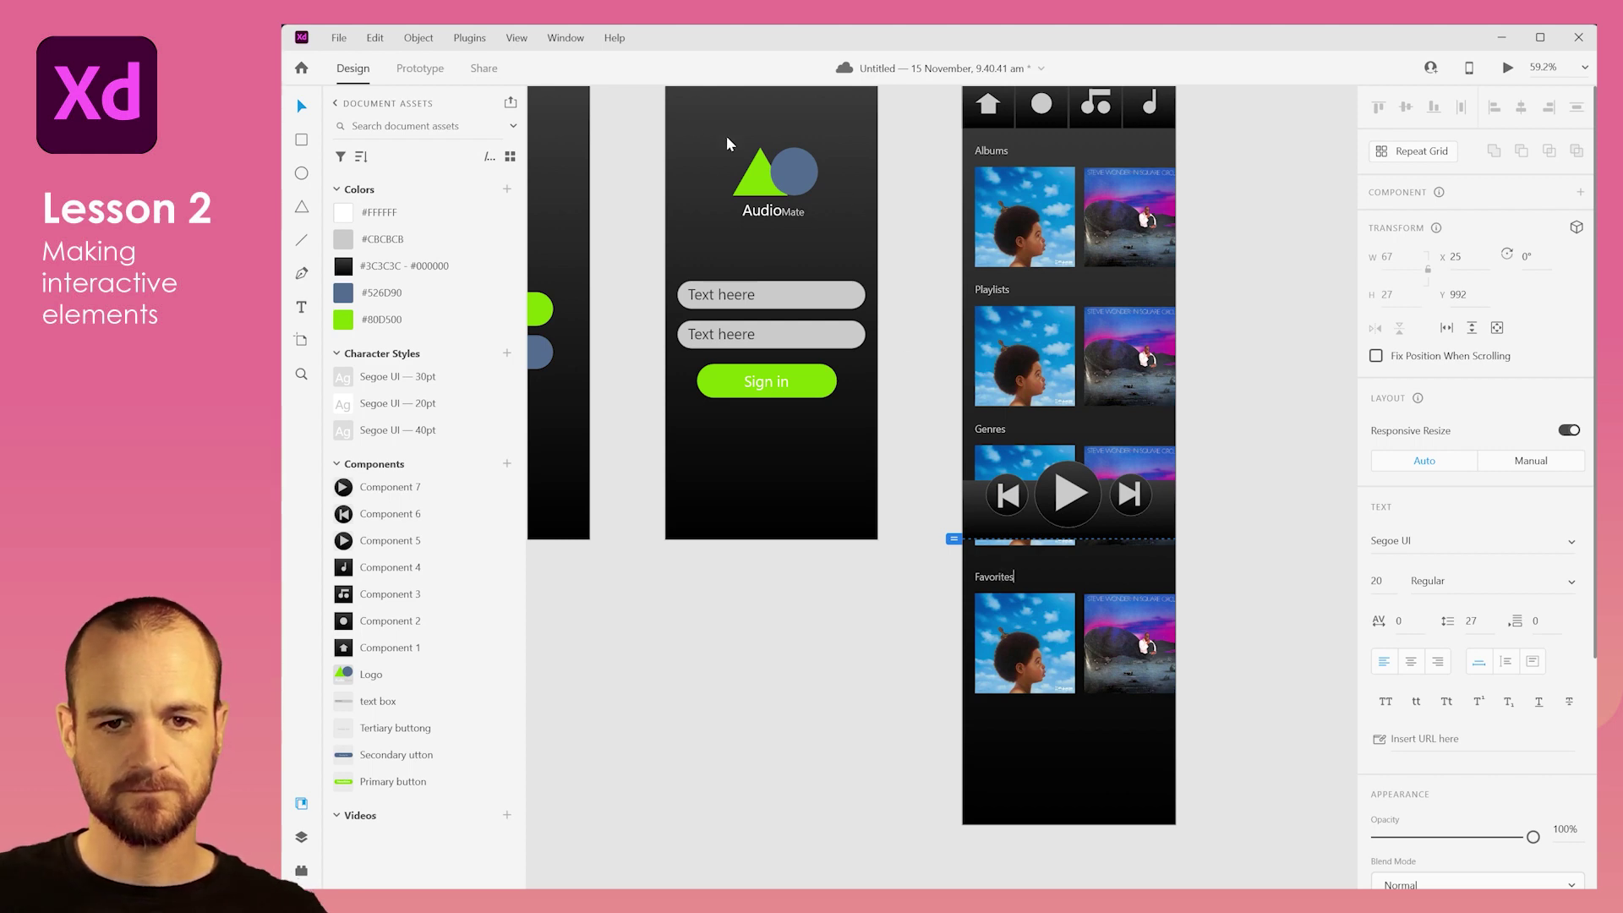
{"action": "left_click", "coordinate": [300, 110]}
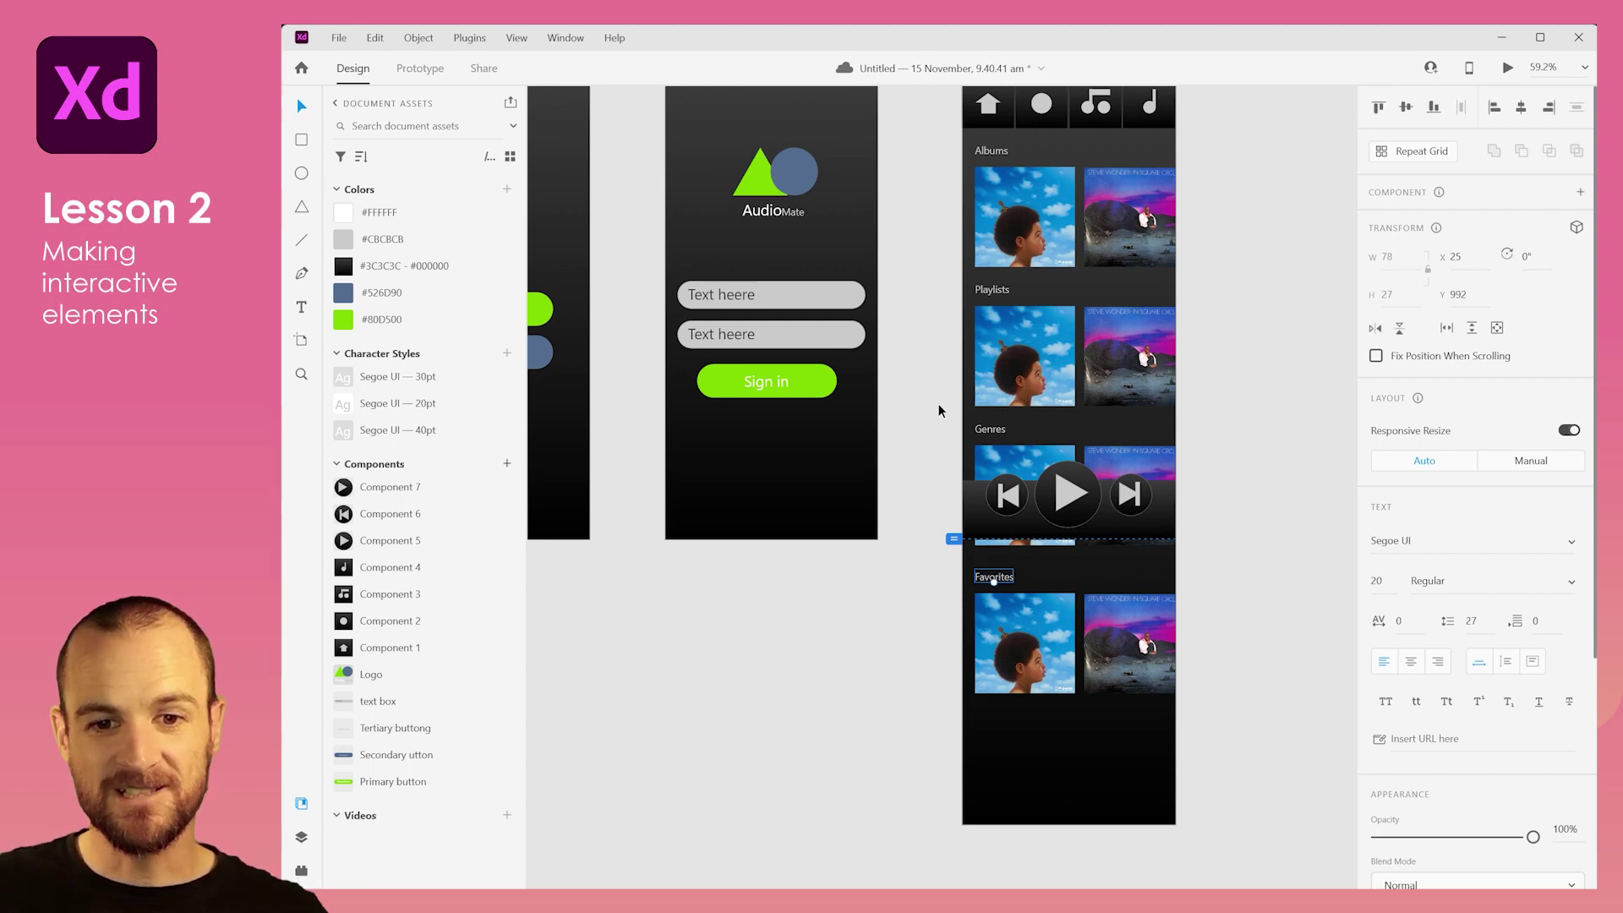
{"action": "left_click", "coordinate": [936, 411]}
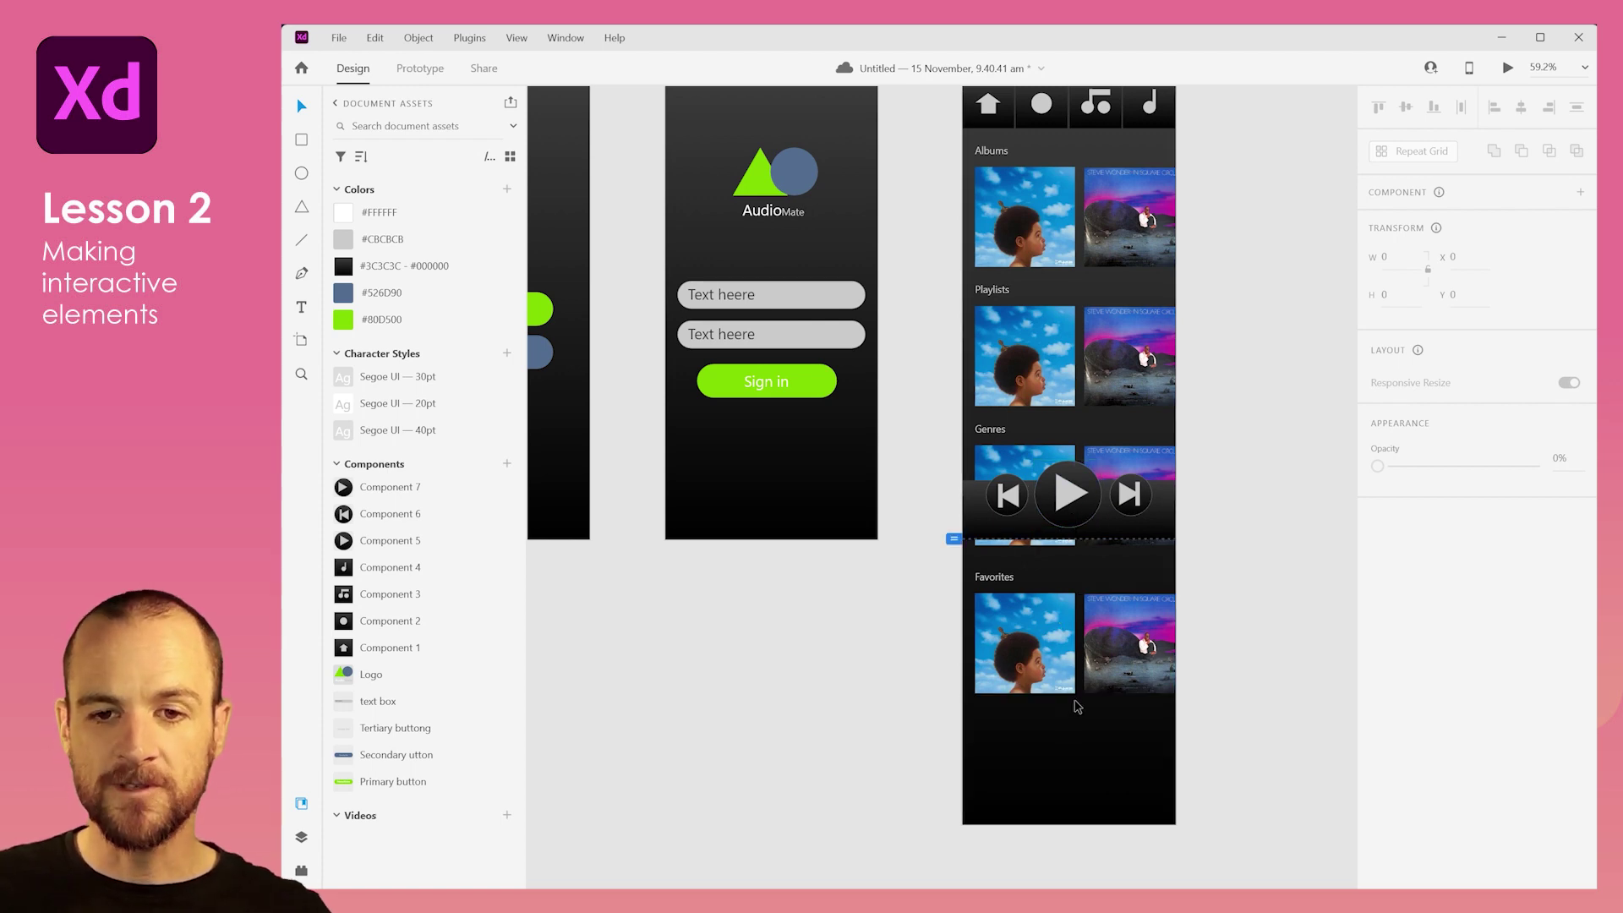
Step: Preview the third screen and check its vertical scrolling with the header and player controls fixed
{"action": "left_click", "coordinate": [1507, 68]}
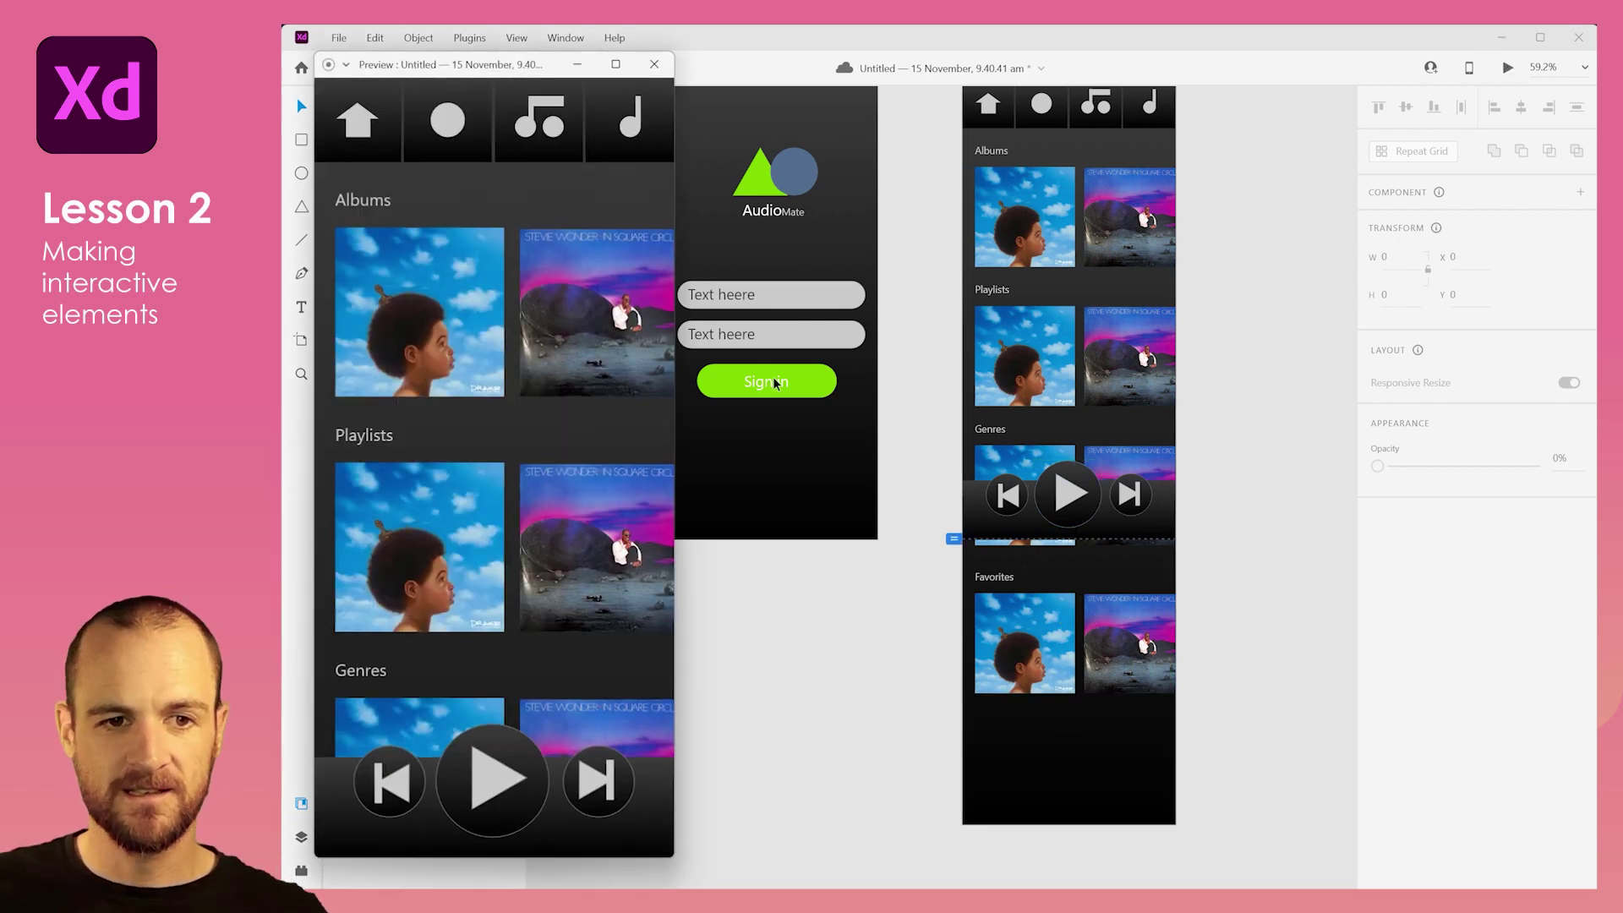
{"action": "scroll", "coordinate": [558, 428], "scroll_direction": "down", "scroll_amount": 5}
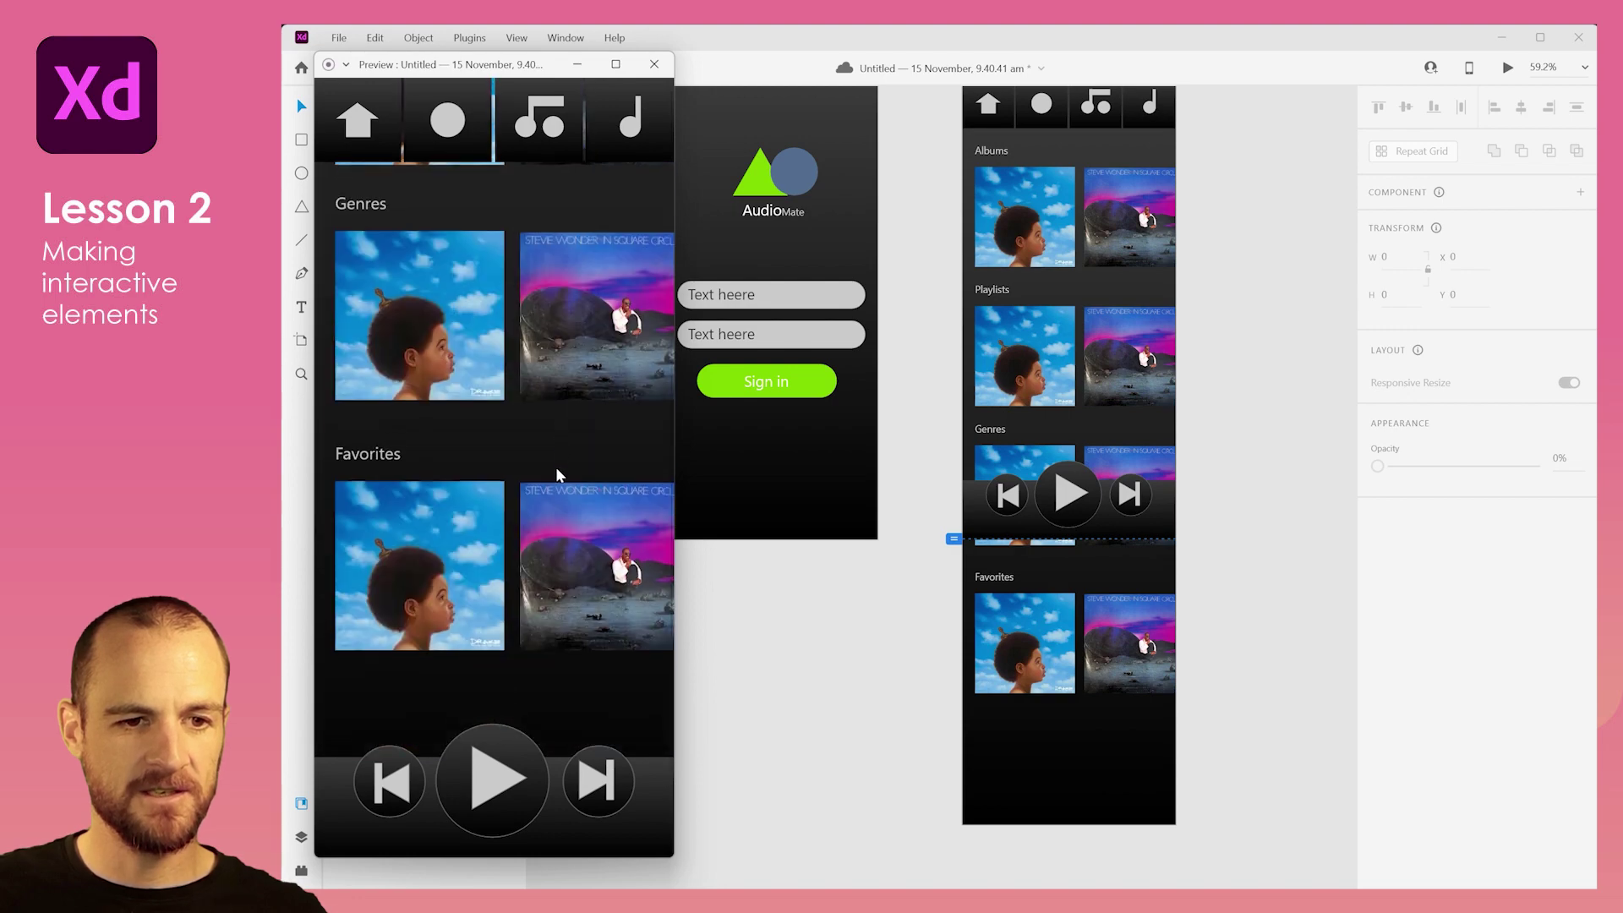
{"action": "scroll", "coordinate": [549, 461], "scroll_direction": "up", "scroll_amount": 5}
{"action": "scroll", "coordinate": [546, 454], "scroll_direction": "down", "scroll_amount": 5}
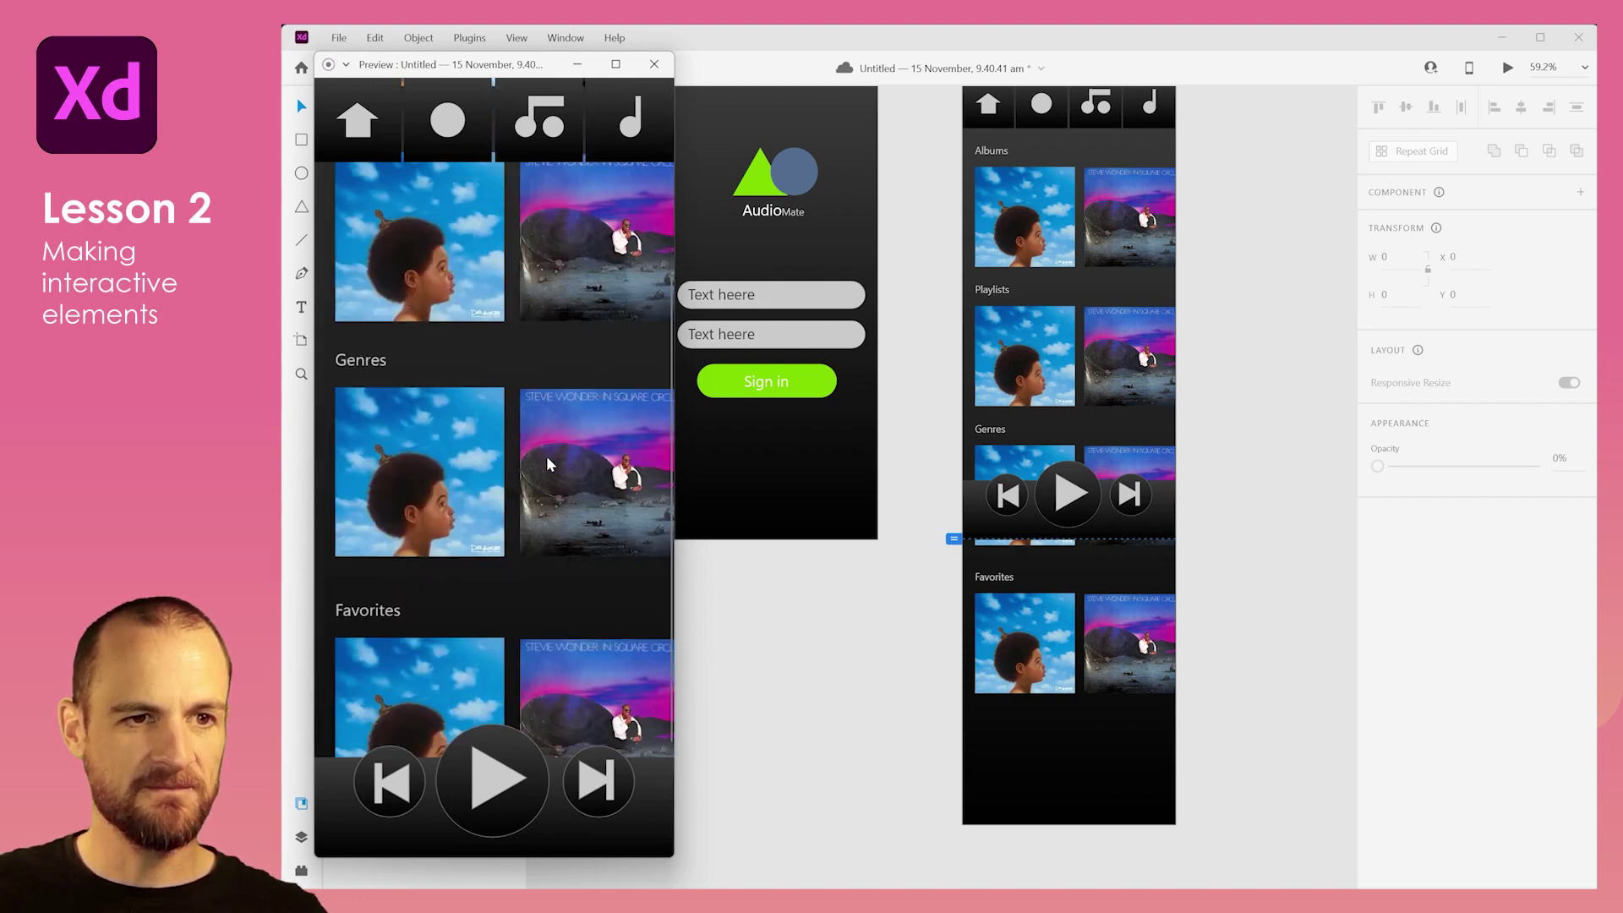
{"action": "scroll", "coordinate": [546, 460], "scroll_direction": "up", "scroll_amount": 5}
{"action": "scroll", "coordinate": [544, 458], "scroll_direction": "down", "scroll_amount": 5}
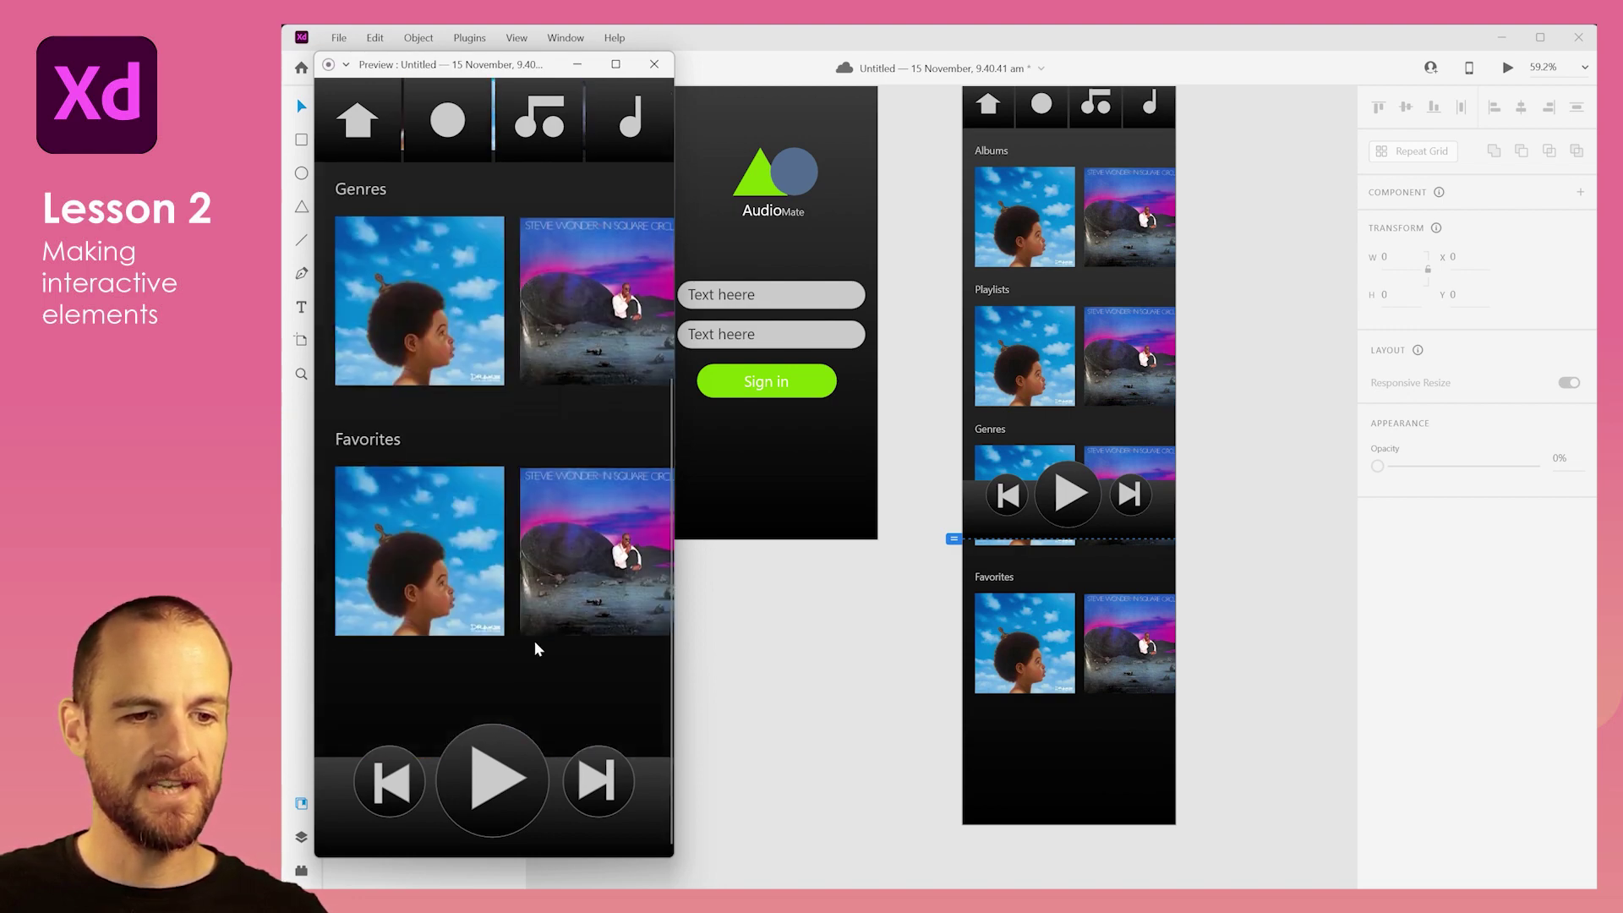
{"action": "scroll", "coordinate": [555, 336], "scroll_direction": "up", "scroll_amount": 2}
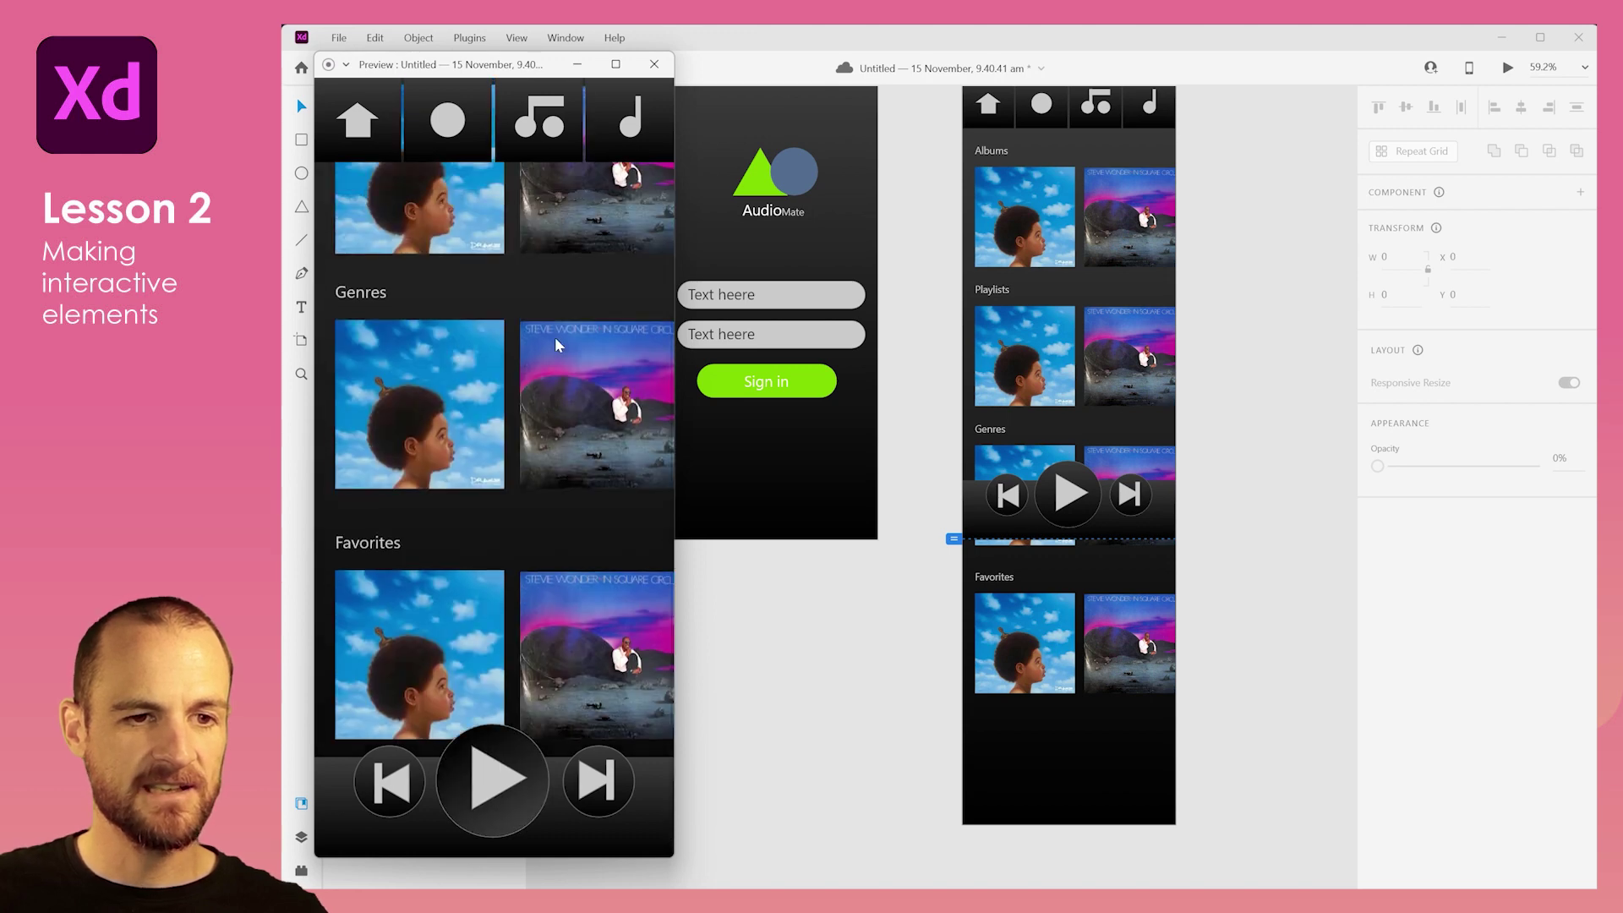
Step: Test horizontal scrolling of the Genres, Favorites and Albums cover rows in the preview, along with the page's vertical scrolling
{"action": "left_click_drag", "start_coordinate": [588, 427], "coordinate": [466, 431]}
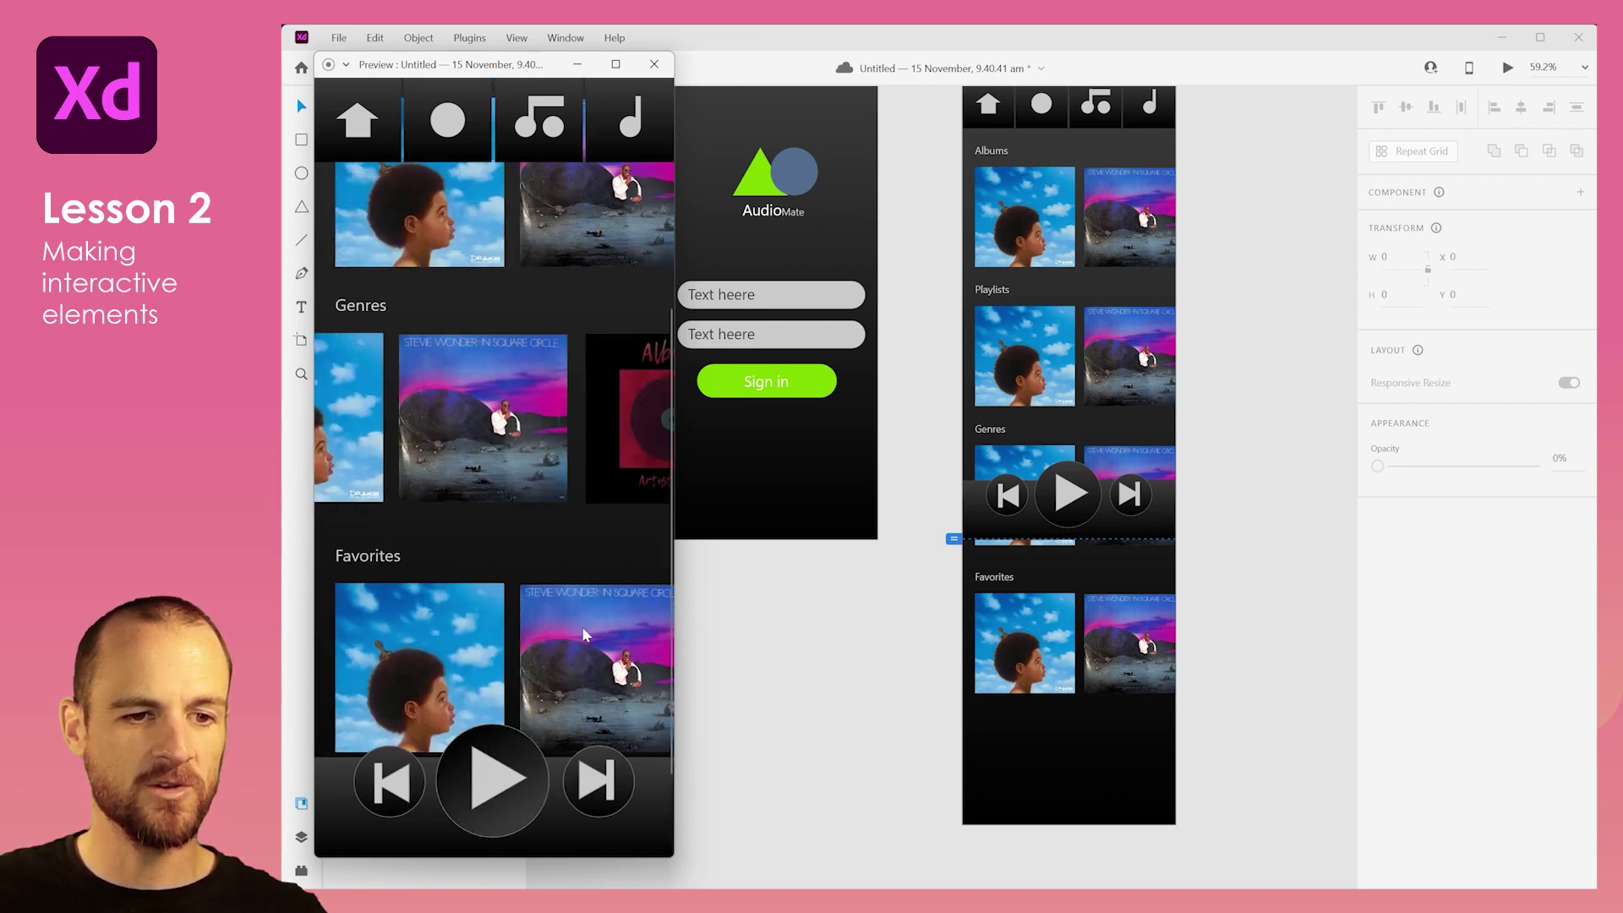
{"action": "left_click_drag", "start_coordinate": [583, 632], "coordinate": [642, 634]}
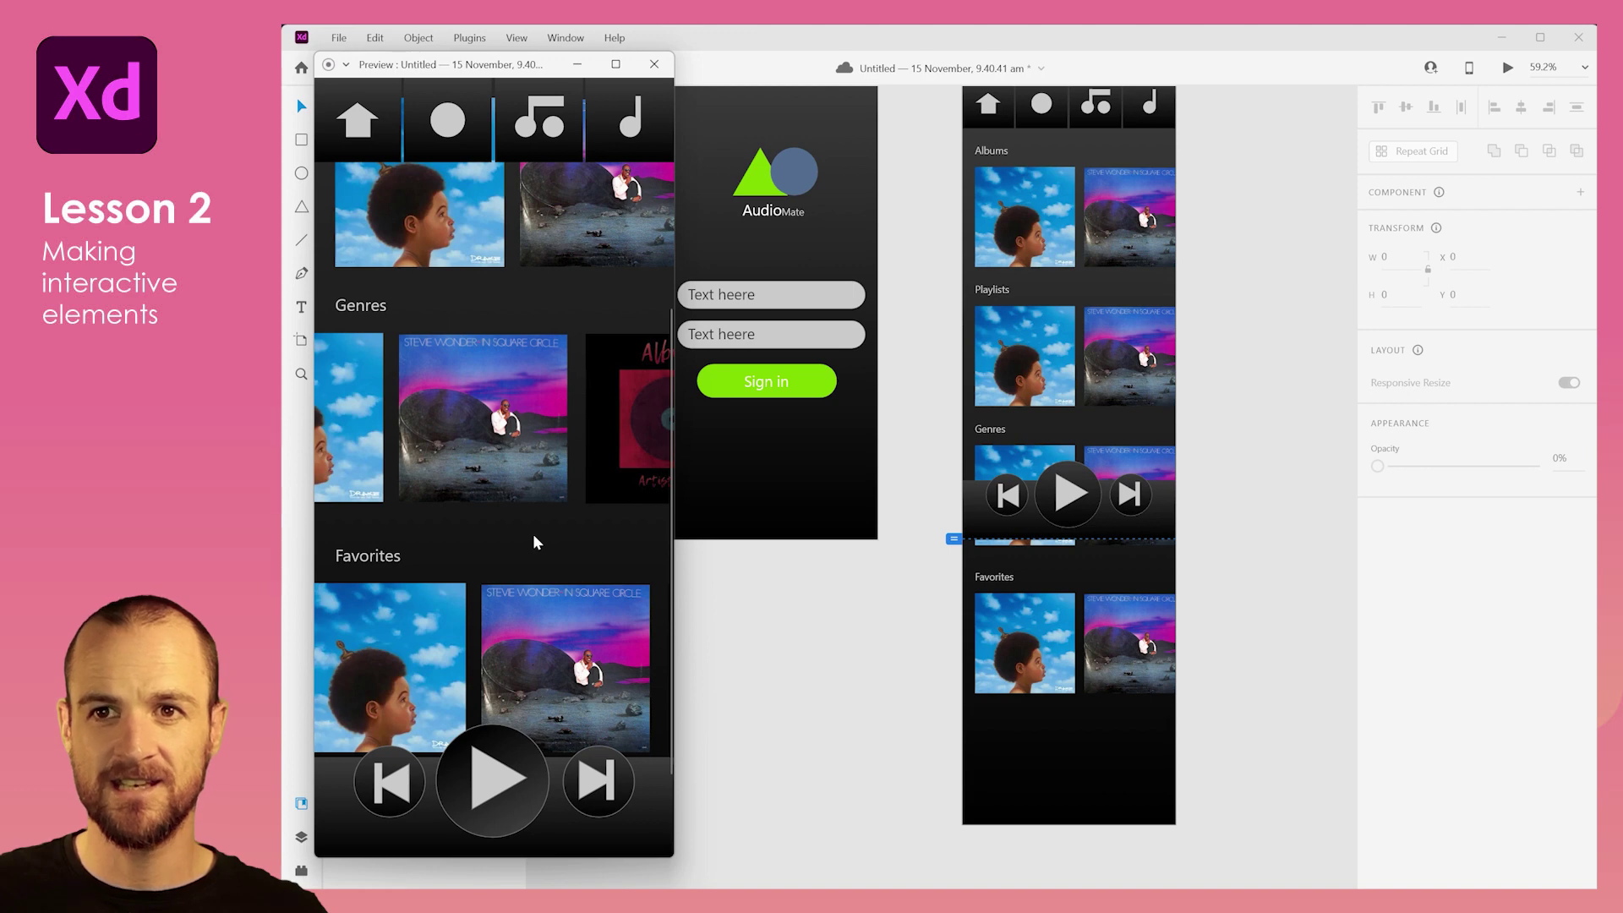
{"action": "scroll", "coordinate": [533, 534], "scroll_direction": "up", "scroll_amount": 6}
{"action": "left_click_drag", "start_coordinate": [415, 323], "coordinate": [418, 368]}
{"action": "scroll", "coordinate": [554, 548], "scroll_direction": "down", "scroll_amount": 5}
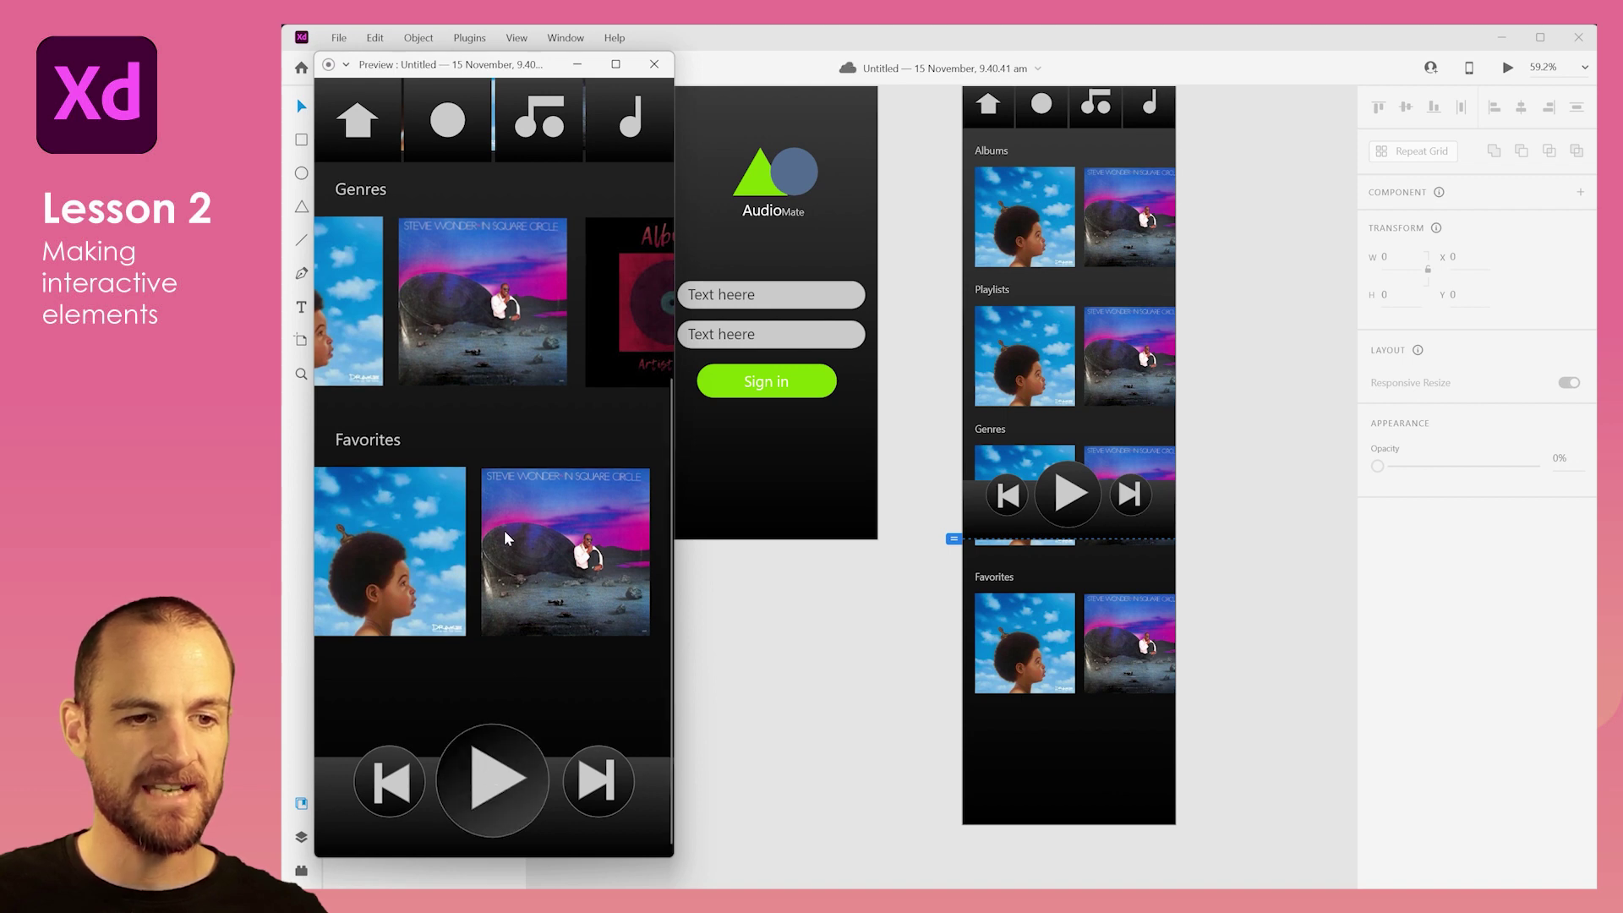
{"action": "left_click_drag", "start_coordinate": [503, 530], "coordinate": [333, 539]}
{"action": "scroll", "coordinate": [444, 485], "scroll_direction": "up", "scroll_amount": 1}
{"action": "scroll", "coordinate": [445, 485], "scroll_direction": "up", "scroll_amount": 5}
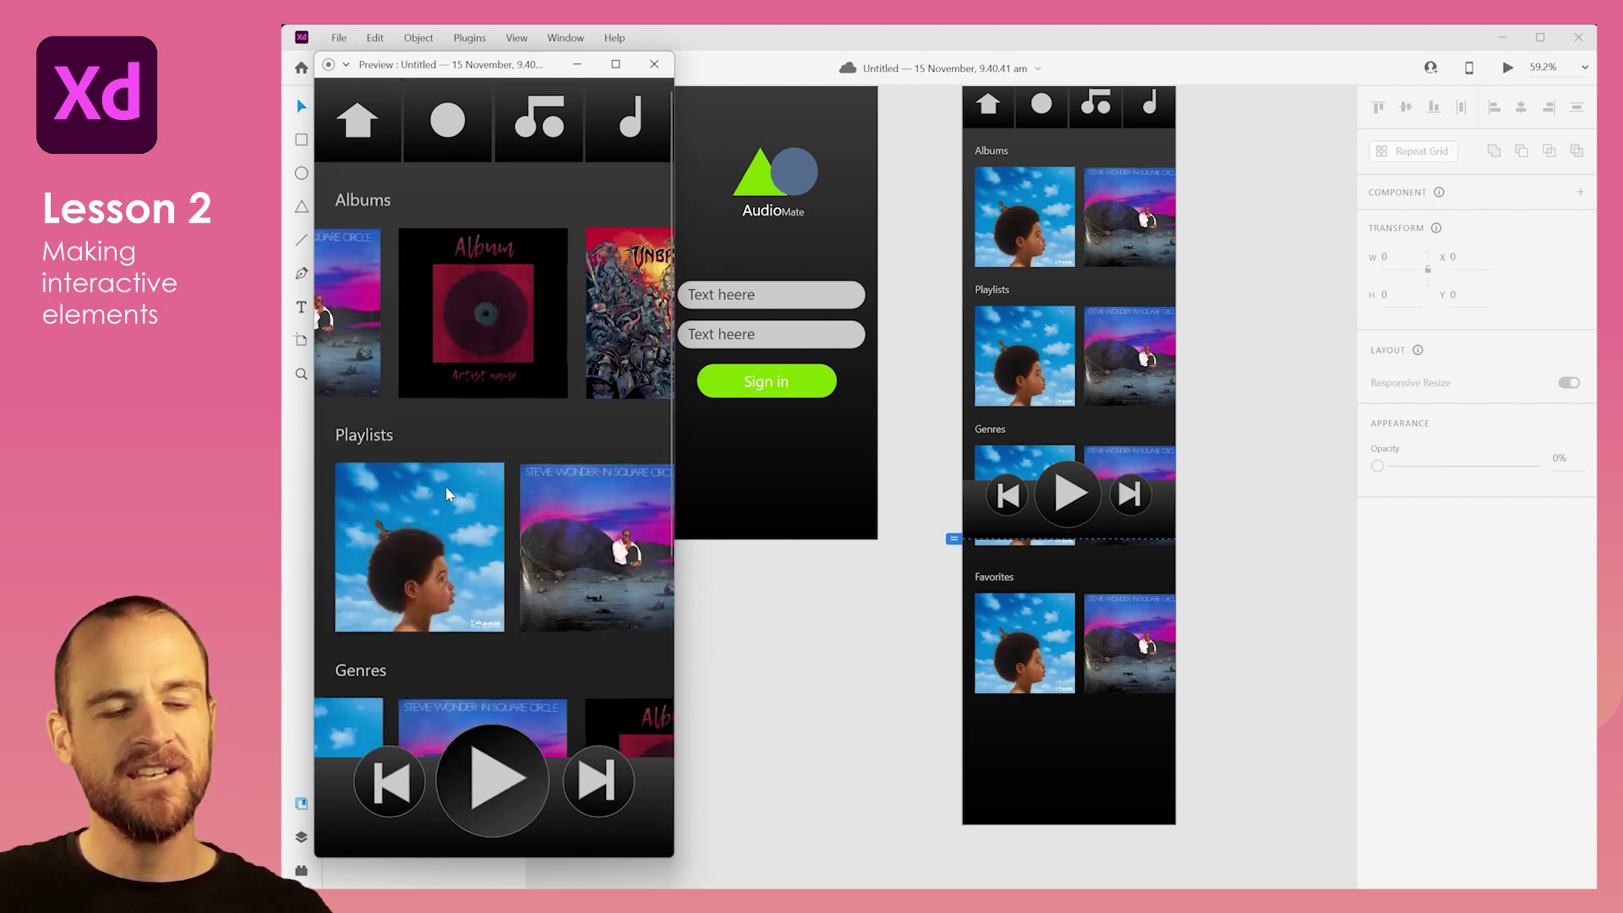
{"action": "left_click_drag", "start_coordinate": [505, 271], "coordinate": [845, 290]}
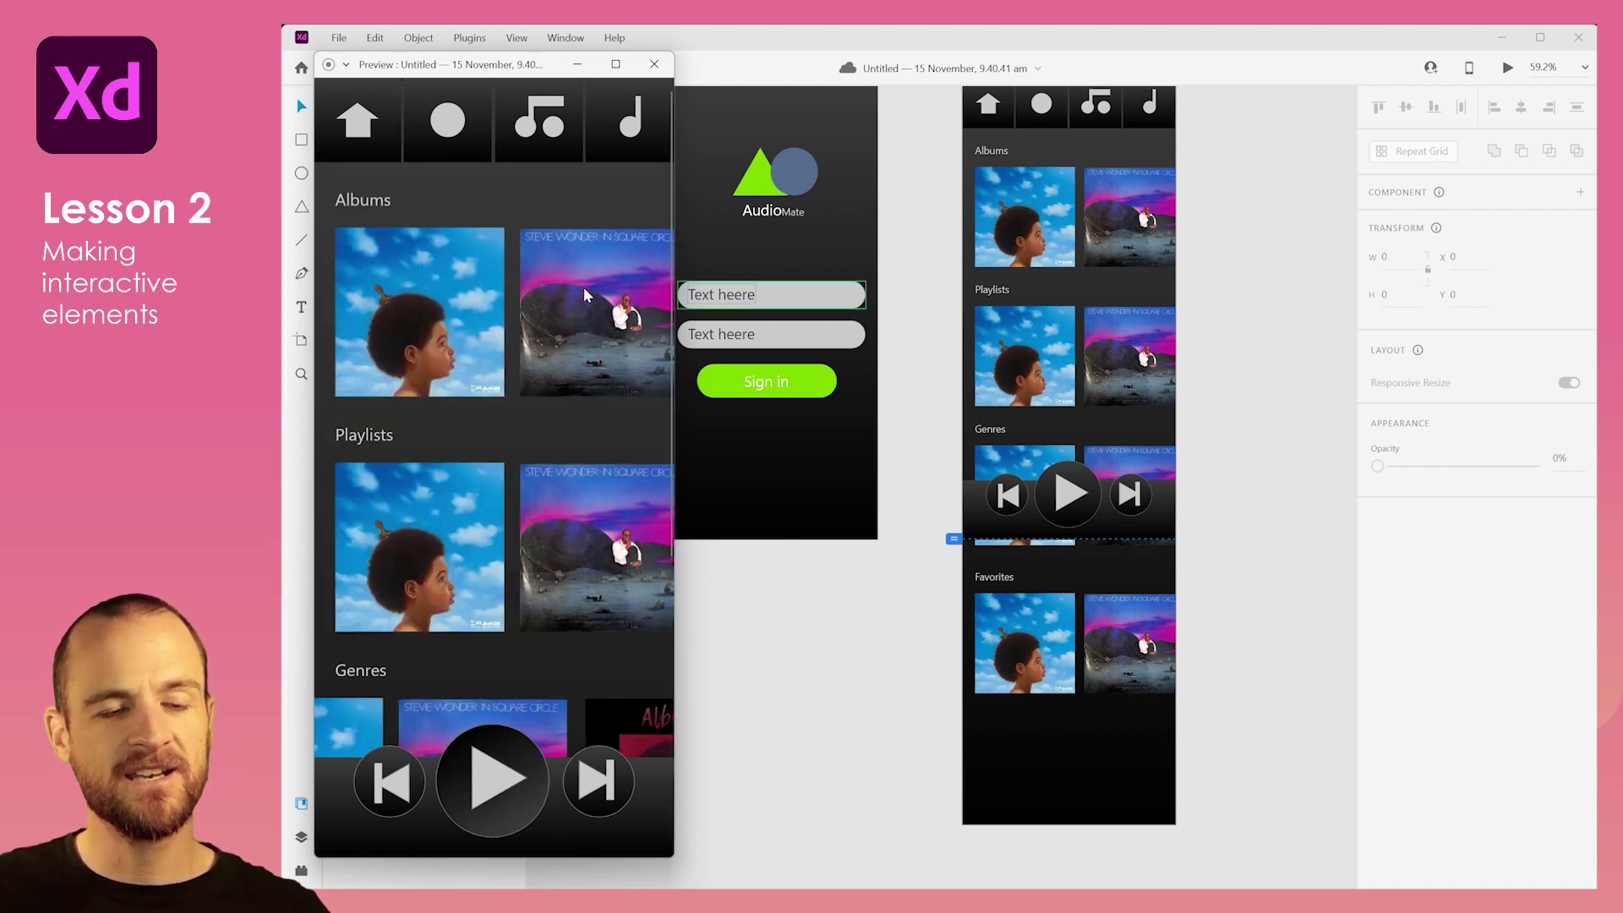
{"action": "left_click_drag", "start_coordinate": [583, 287], "coordinate": [517, 360]}
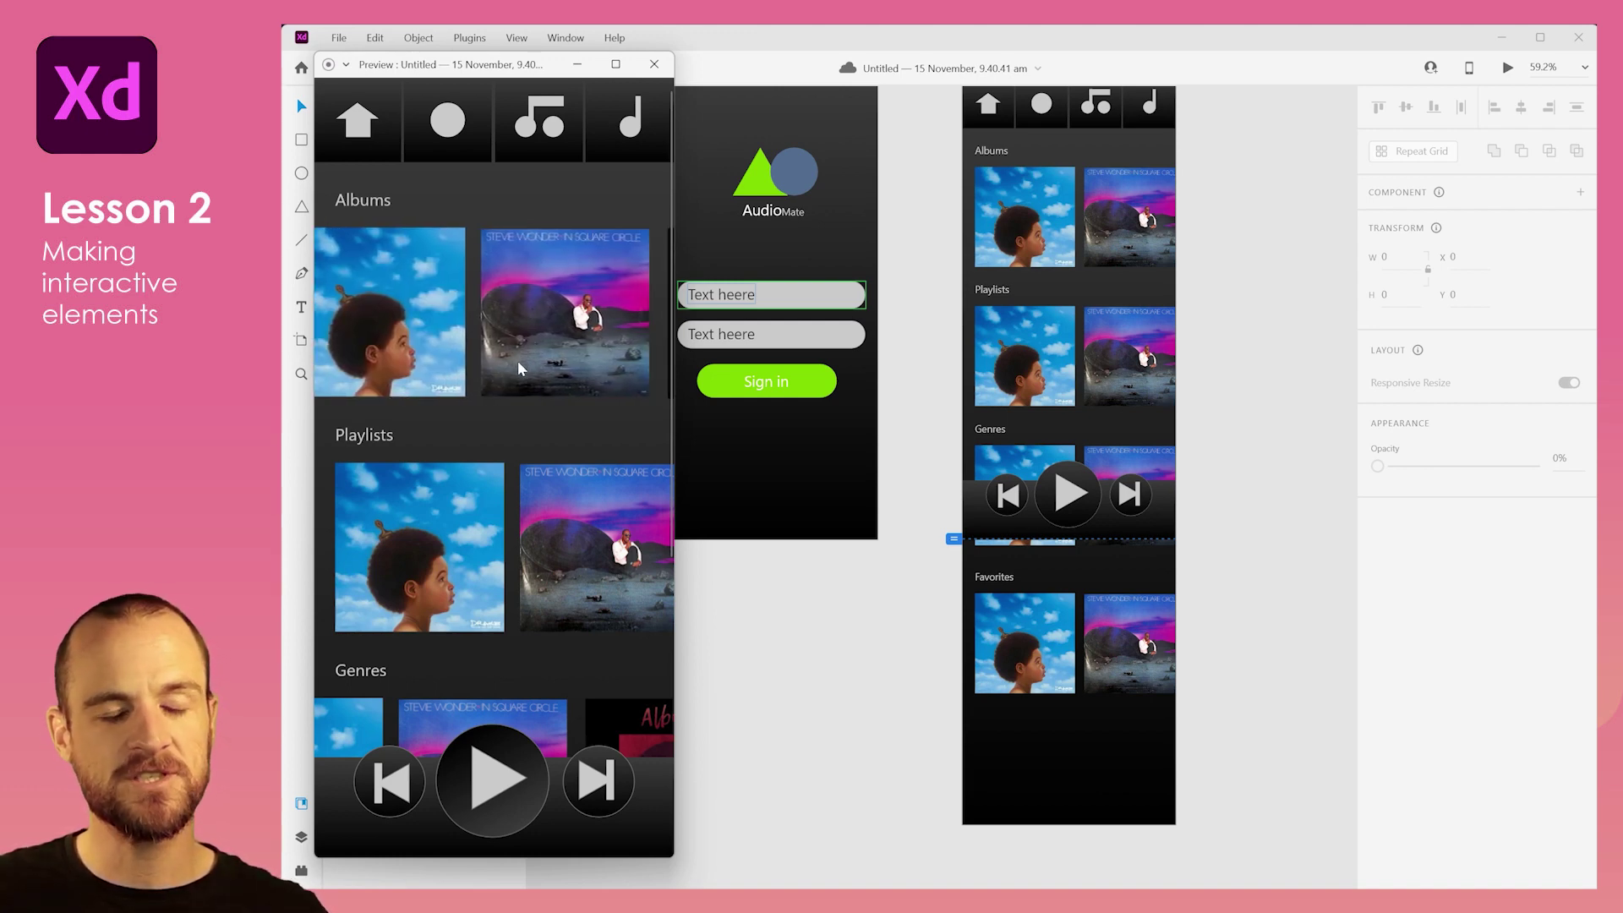